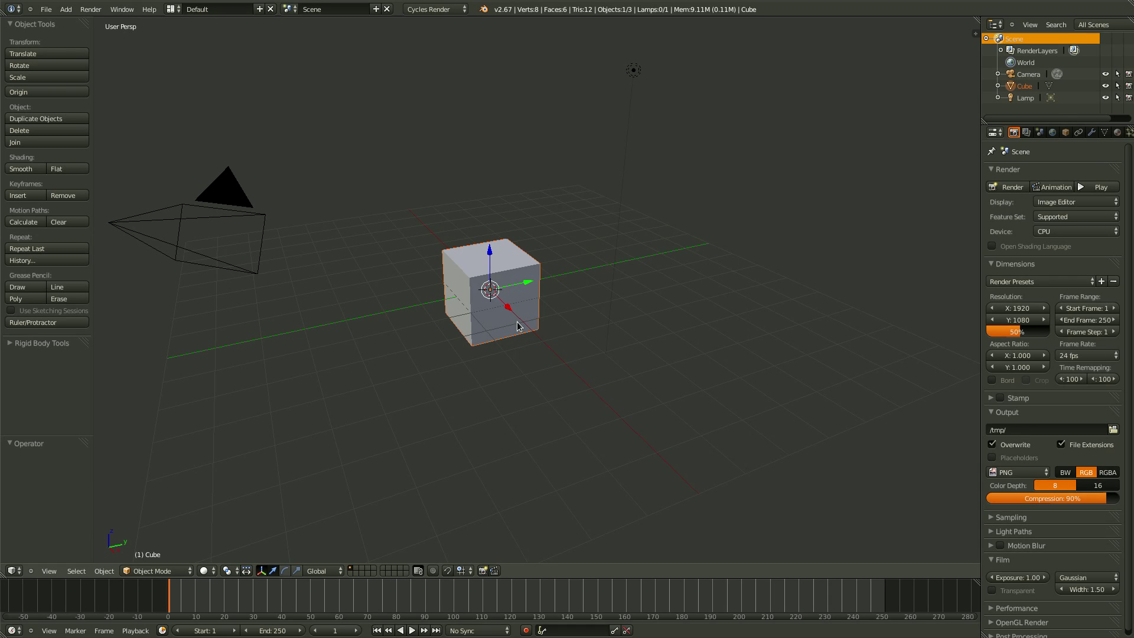
# Step: Add an Active rigid body to the default cube and play the animation to watch it fall
pyautogui.click(52, 346)
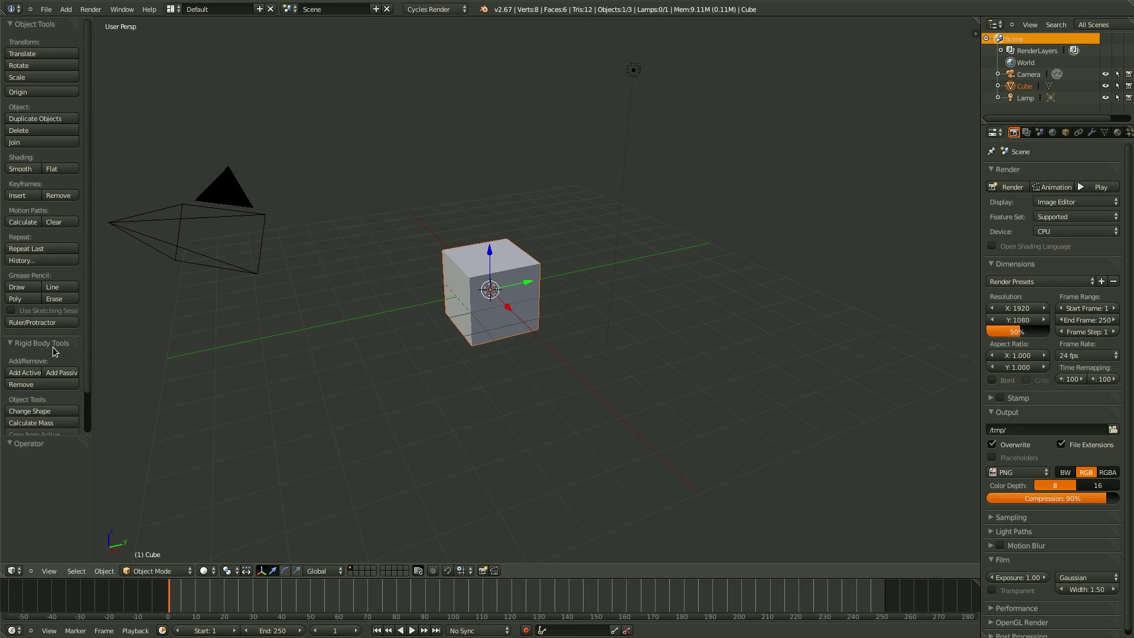
pyautogui.click(24, 379)
pyautogui.hotkey('alt', 'a')
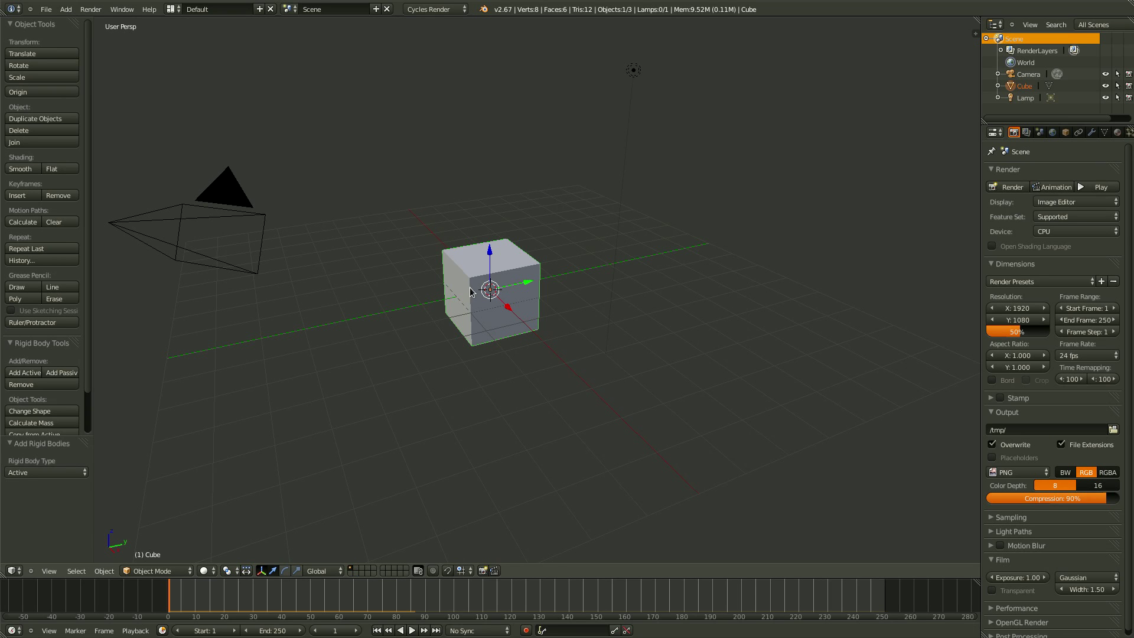
# Step: Raise the cube 5 units along the Z axis
pyautogui.press('g')
pyautogui.press('z')
pyautogui.press('5')
pyautogui.press('Return')
# Step: Add a large ground plane as a passive rigid body and play to see the cube land
pyautogui.hotkey('shift', 'a')
pyautogui.click(550, 296)
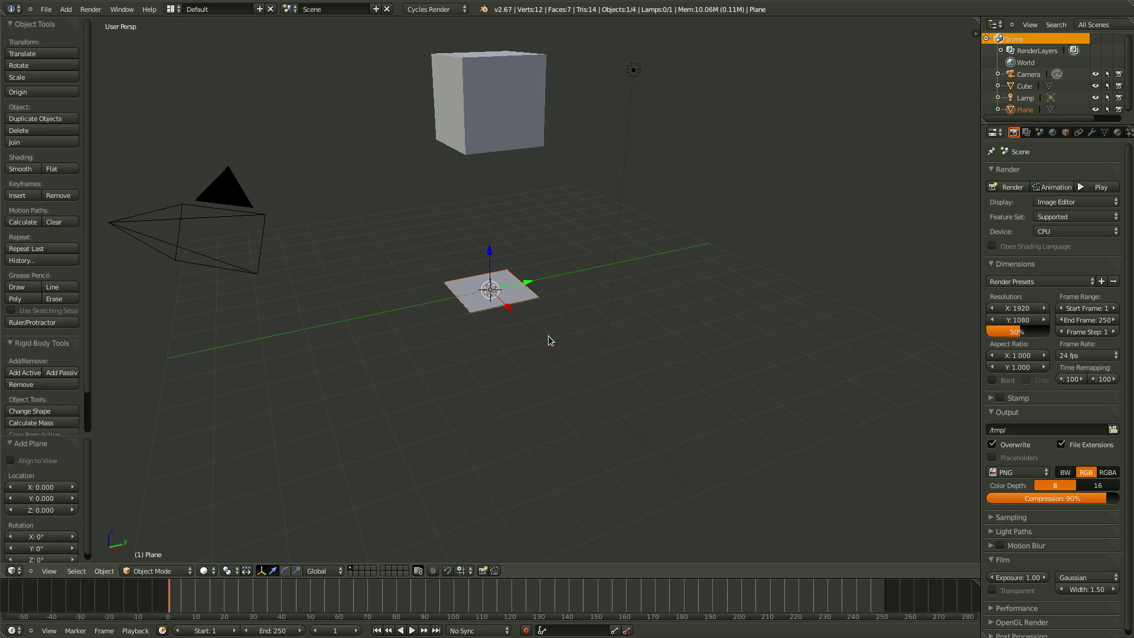
pyautogui.press('s')
pyautogui.click(579, 279)
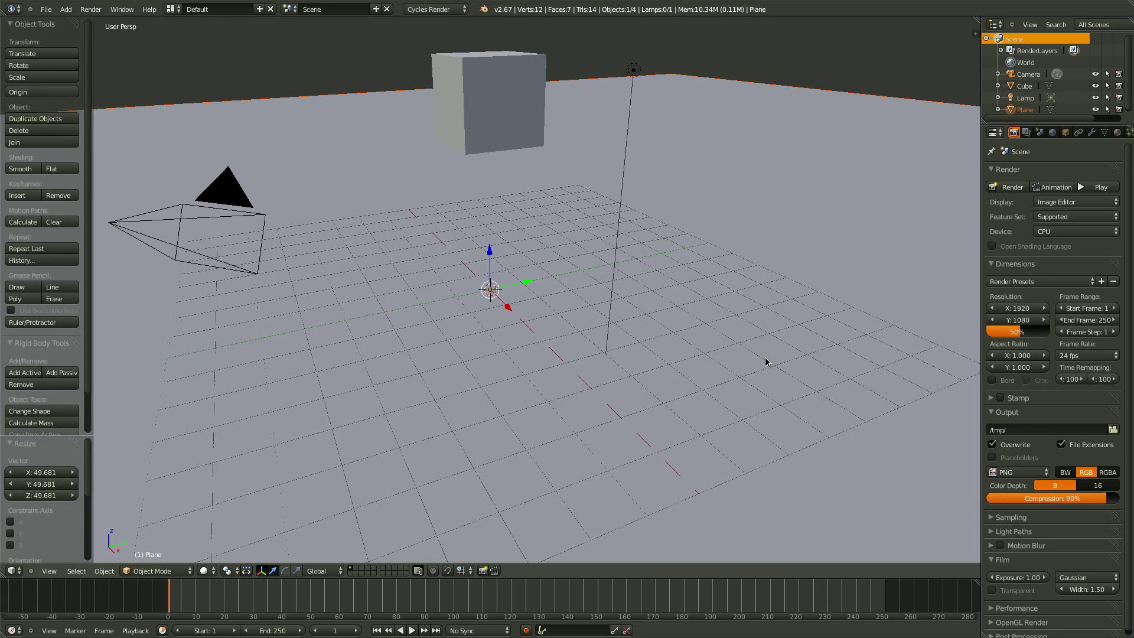
pyautogui.hotkey('ctrl', 'z')
pyautogui.press('s')
pyautogui.click(797, 420)
pyautogui.press('s')
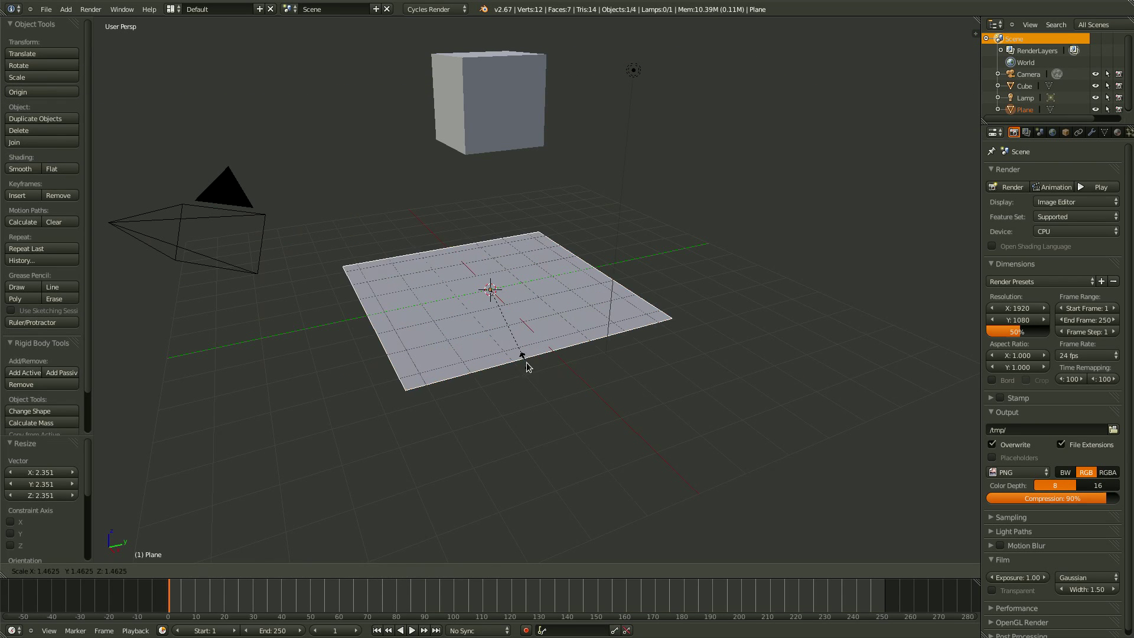
pyautogui.click(345, 431)
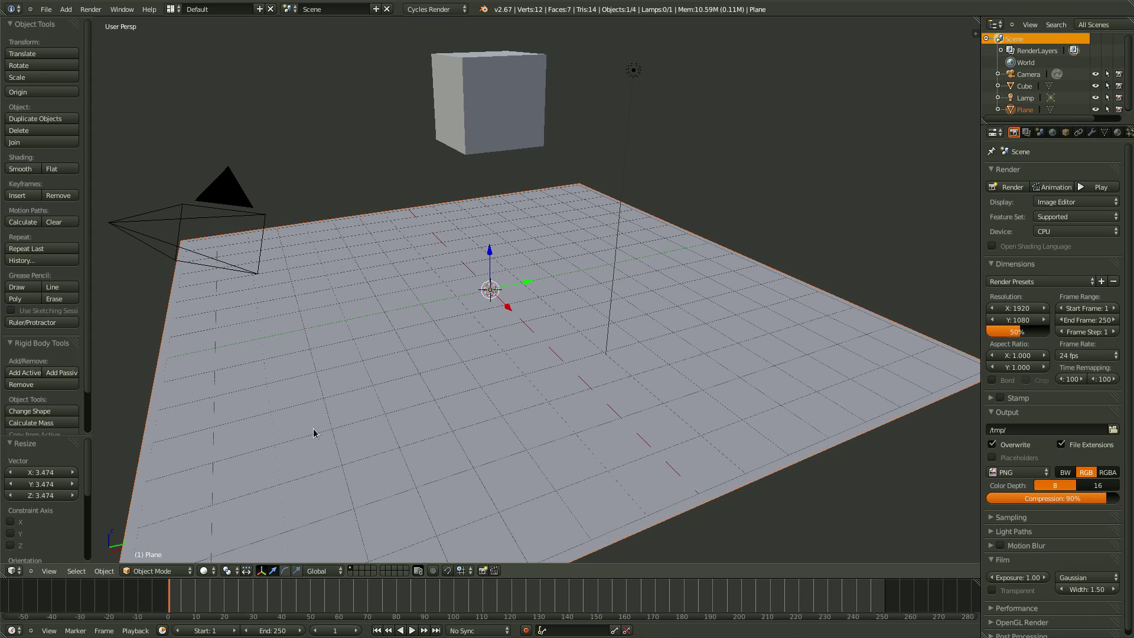
pyautogui.click(61, 373)
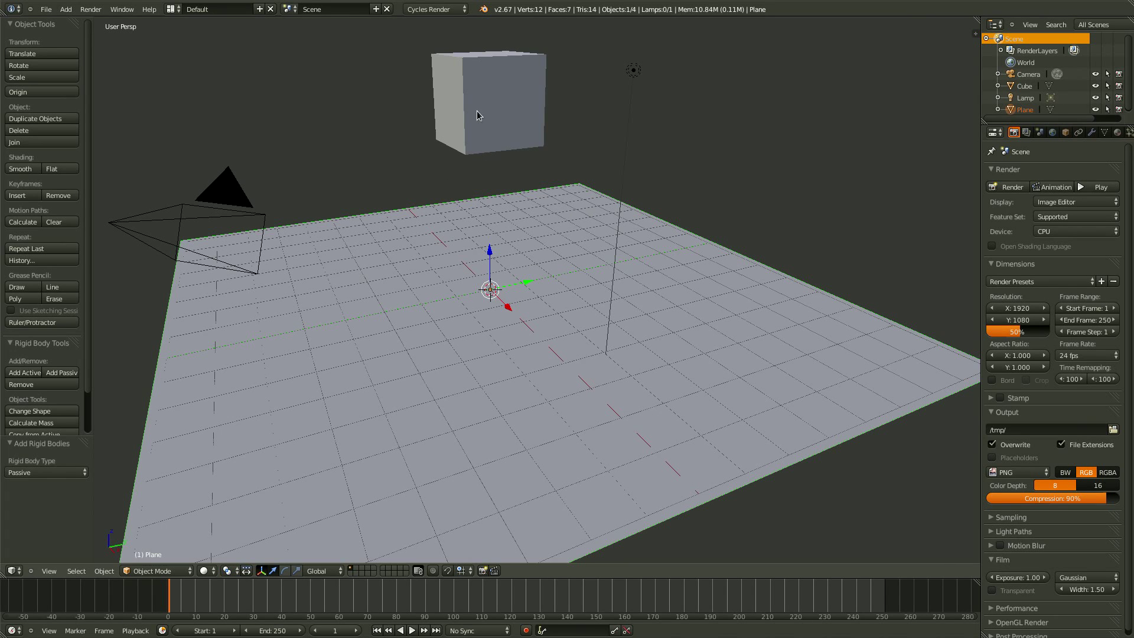
pyautogui.hotkey('alt', 'a')
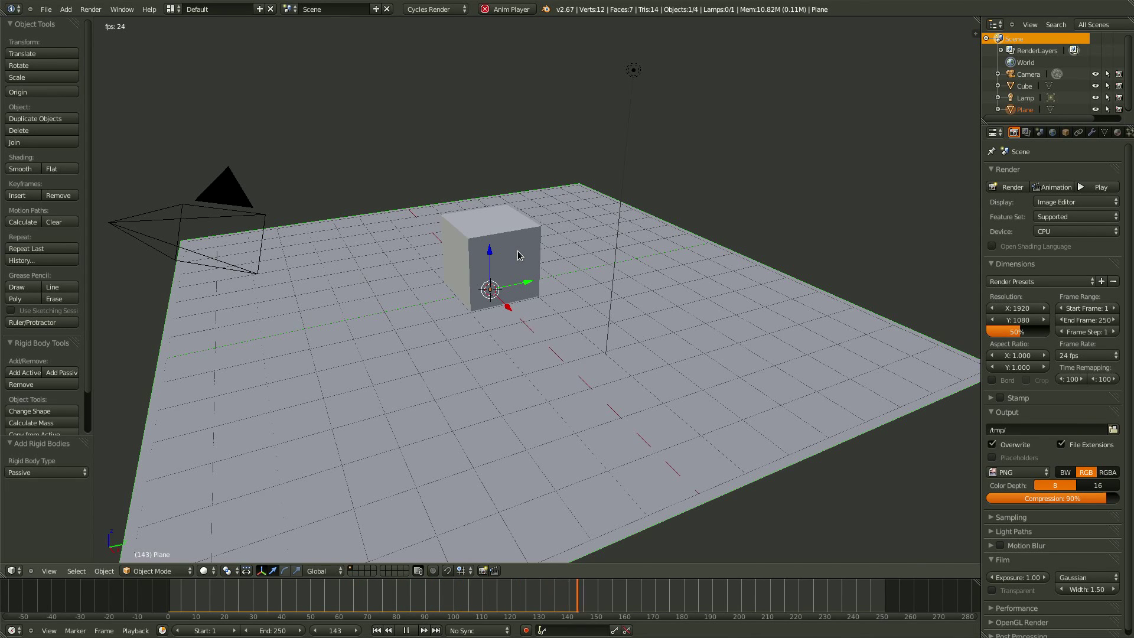
# Step: Duplicate the cube below the original, tilt the copy with a free rotation, and play both falling
pyautogui.press('Escape')
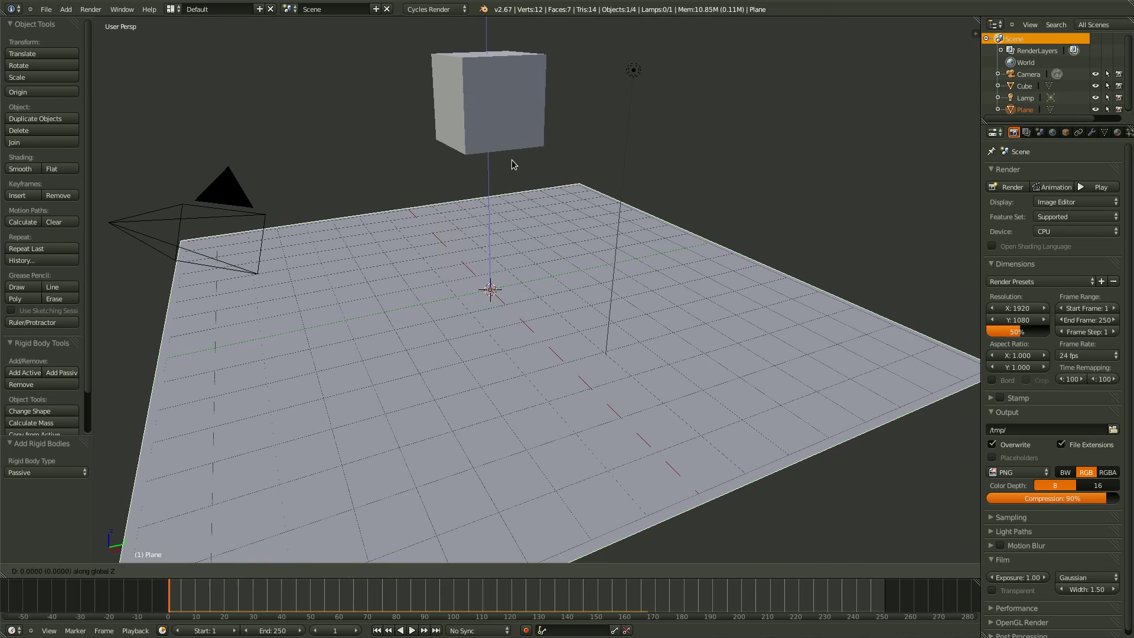
pyautogui.rightClick(505, 130)
pyautogui.hotkey('shift', 'd')
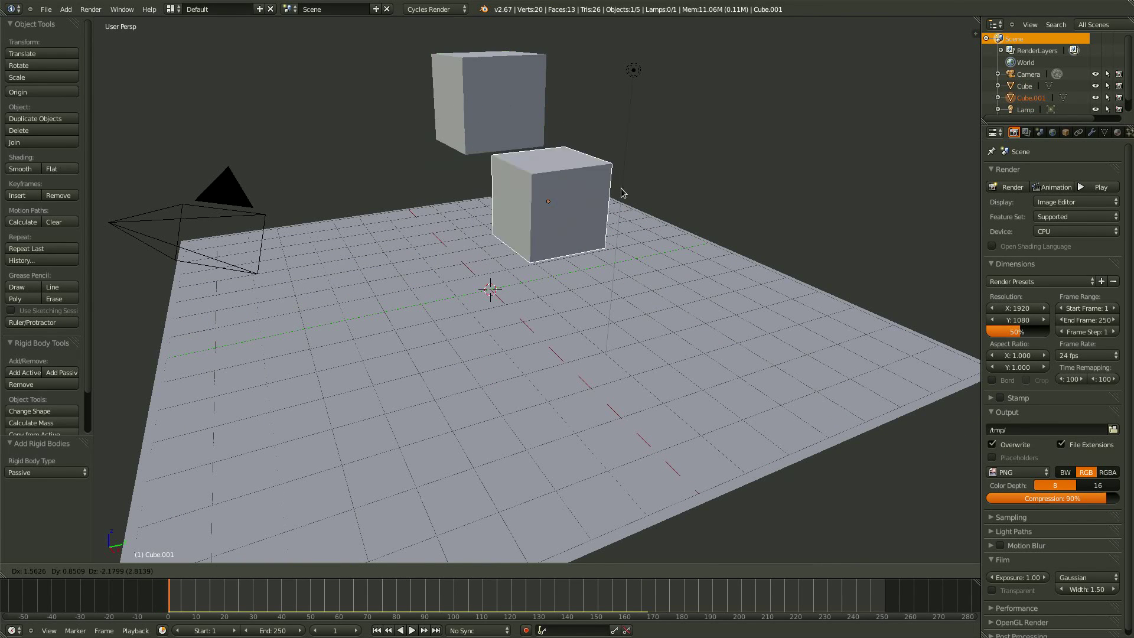
pyautogui.press('z')
pyautogui.click(563, 235)
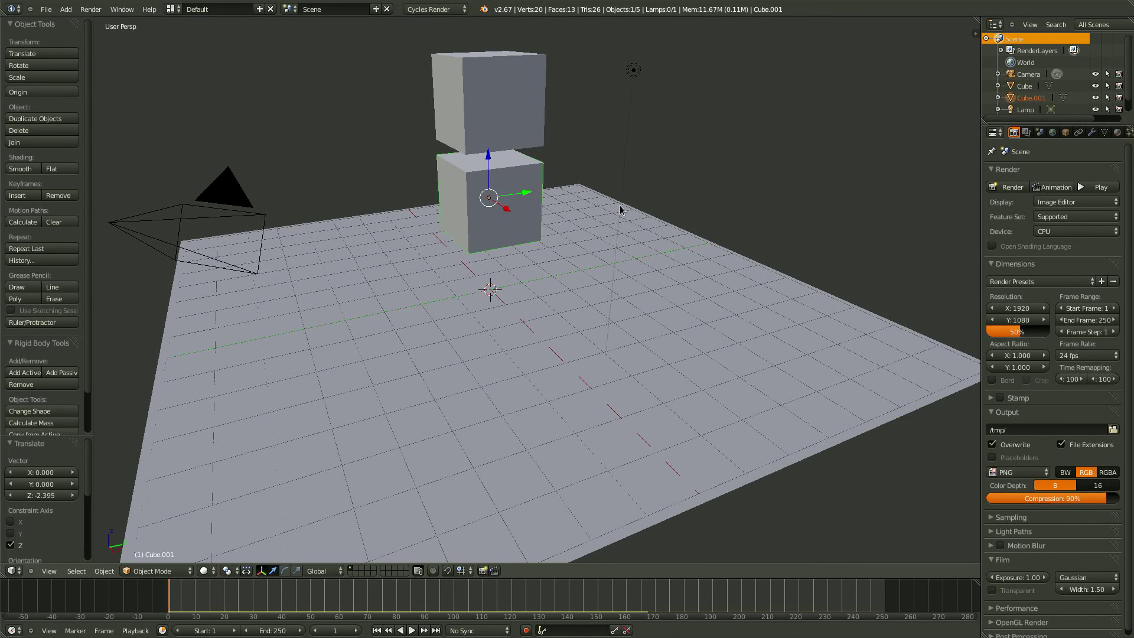
pyautogui.press('r')
pyautogui.press('r')
pyautogui.click(606, 288)
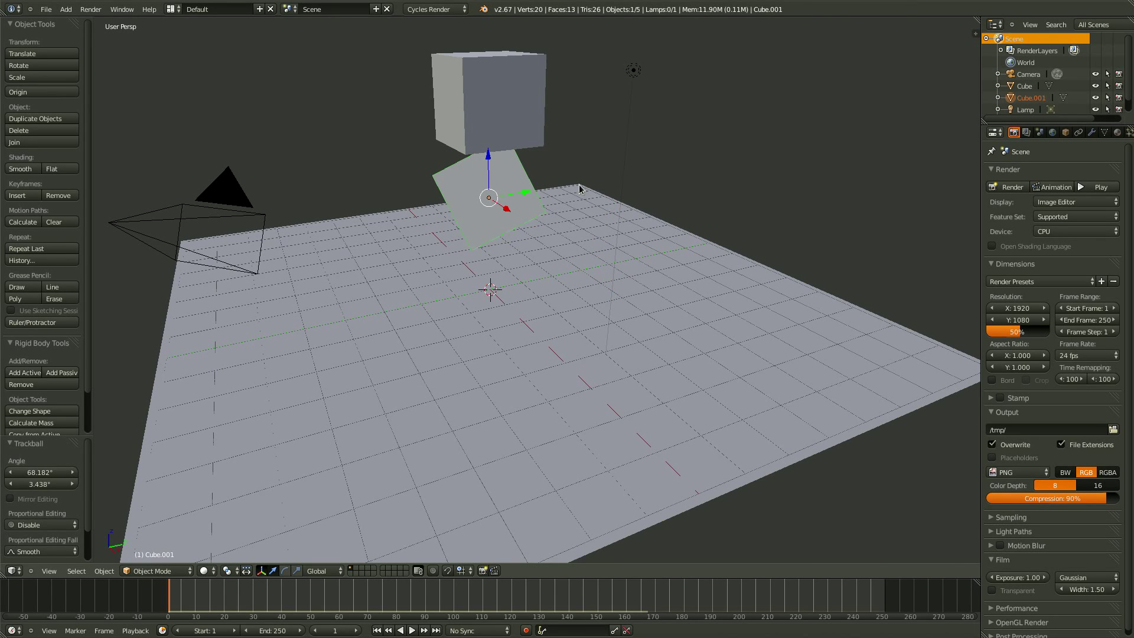
pyautogui.hotkey('alt', 'a')
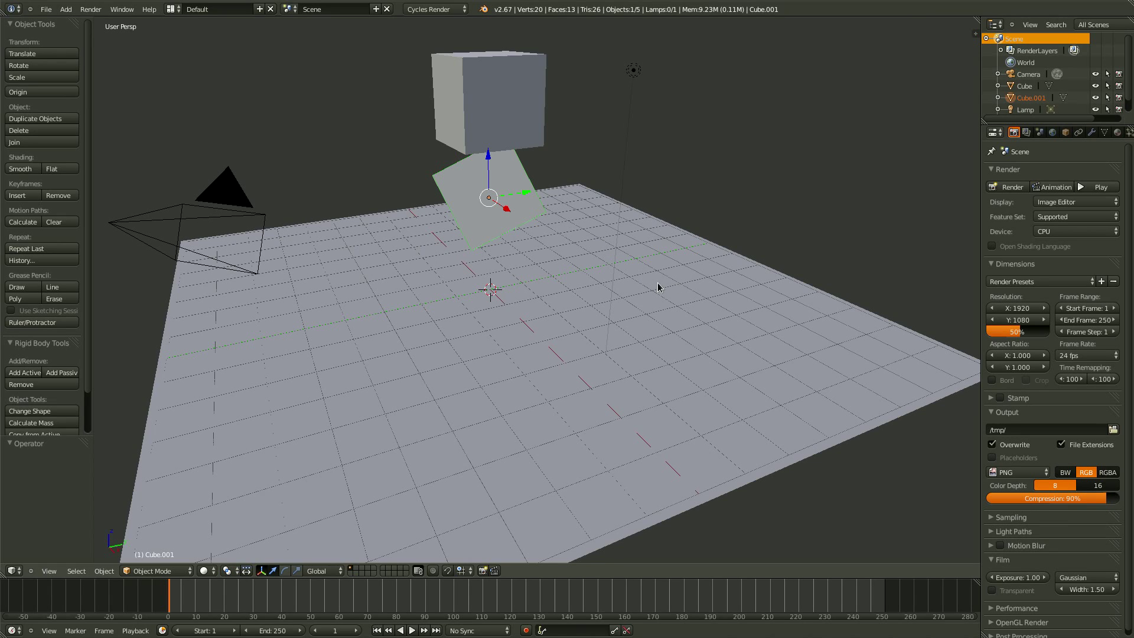
# Step: Turn off Gravity in the Scene properties and play the weightless simulation
pyautogui.click(1040, 133)
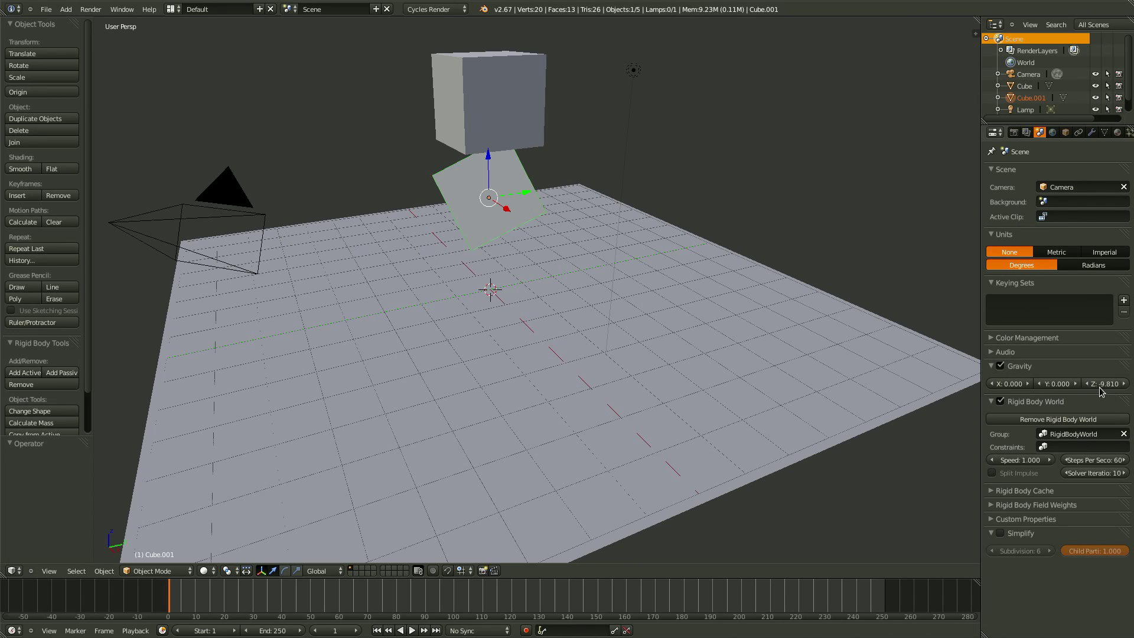
pyautogui.click(1000, 366)
pyautogui.hotkey('alt', 'a')
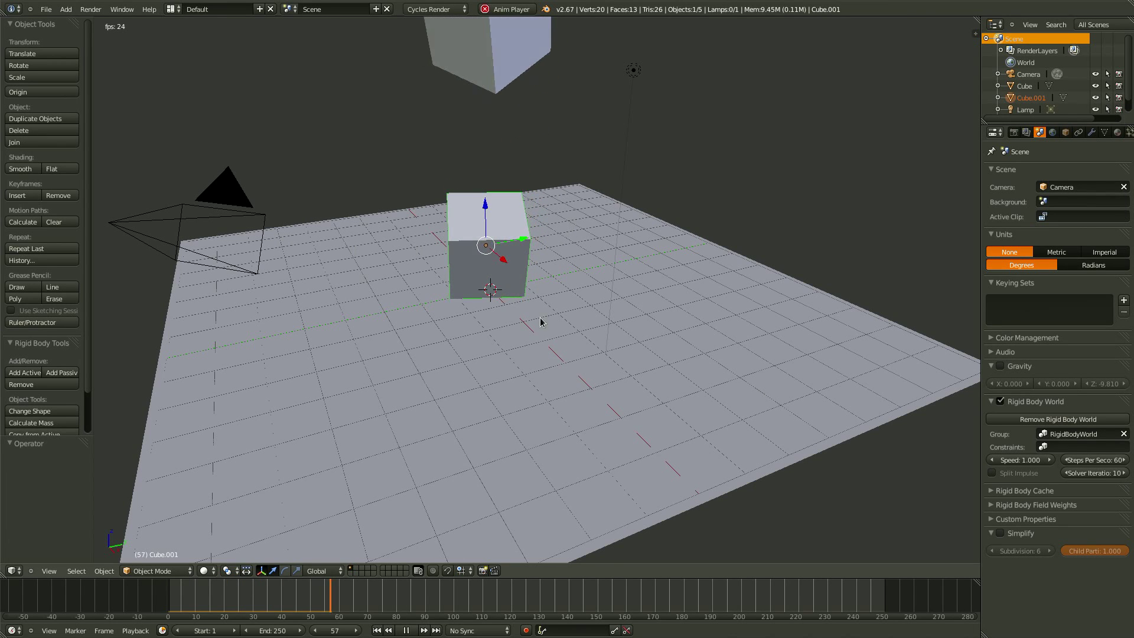
pyautogui.scroll(-4, 550, 331)
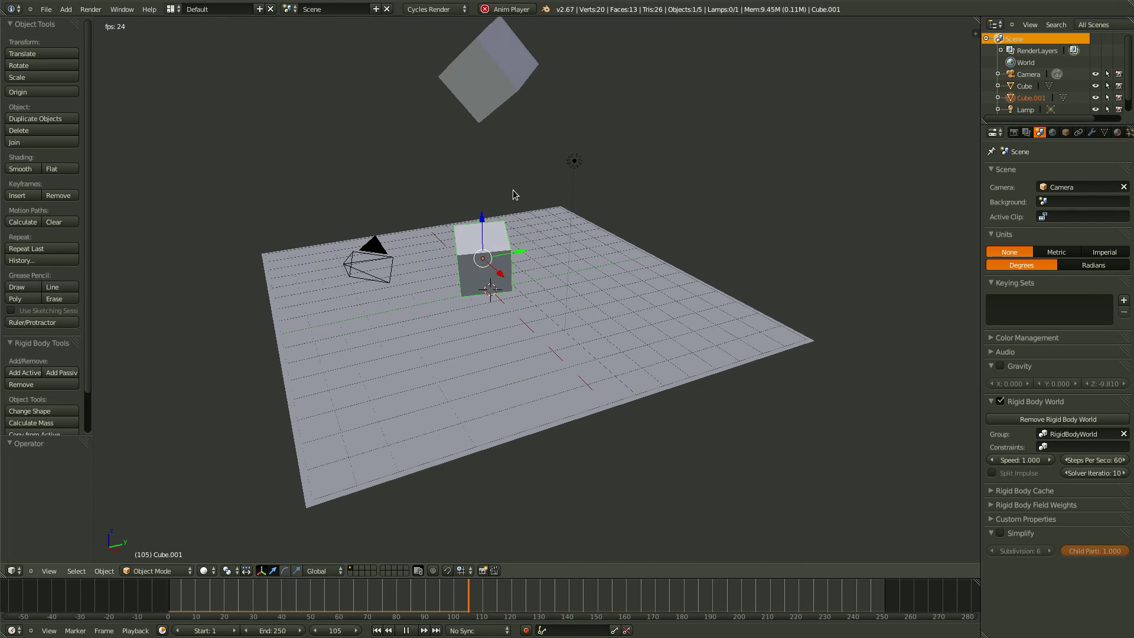
pyautogui.scroll(-1, 530, 271)
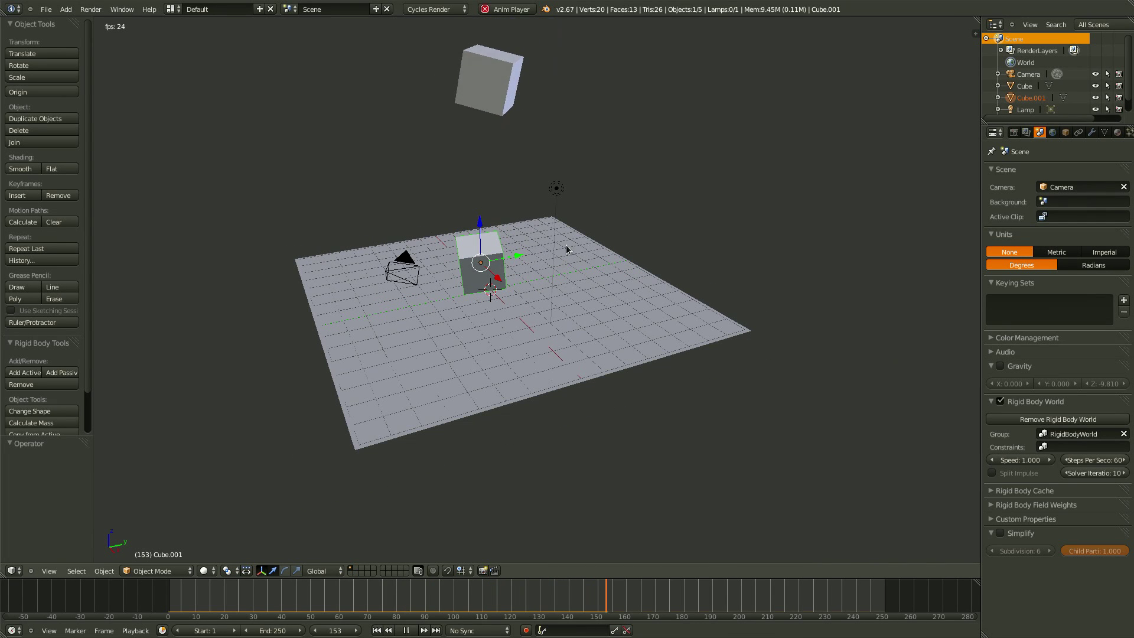
pyautogui.moveTo(632, 390); pyautogui.dragTo(632, 419, button='middle')
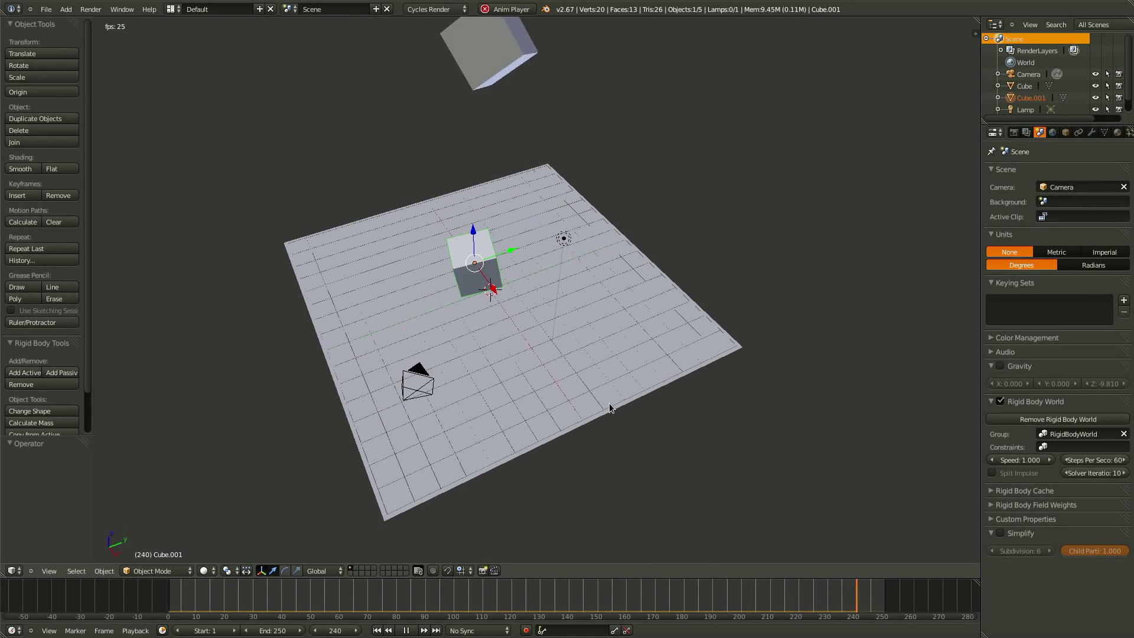
pyautogui.press('Escape')
pyautogui.scroll(4, 604, 402)
# Step: Raise the upper cube slightly along Z, using wireframe view to see it
pyautogui.rightClick(501, 135)
pyautogui.moveTo(501, 135); pyautogui.dragTo(610, 370, button='middle')
pyautogui.press('z')
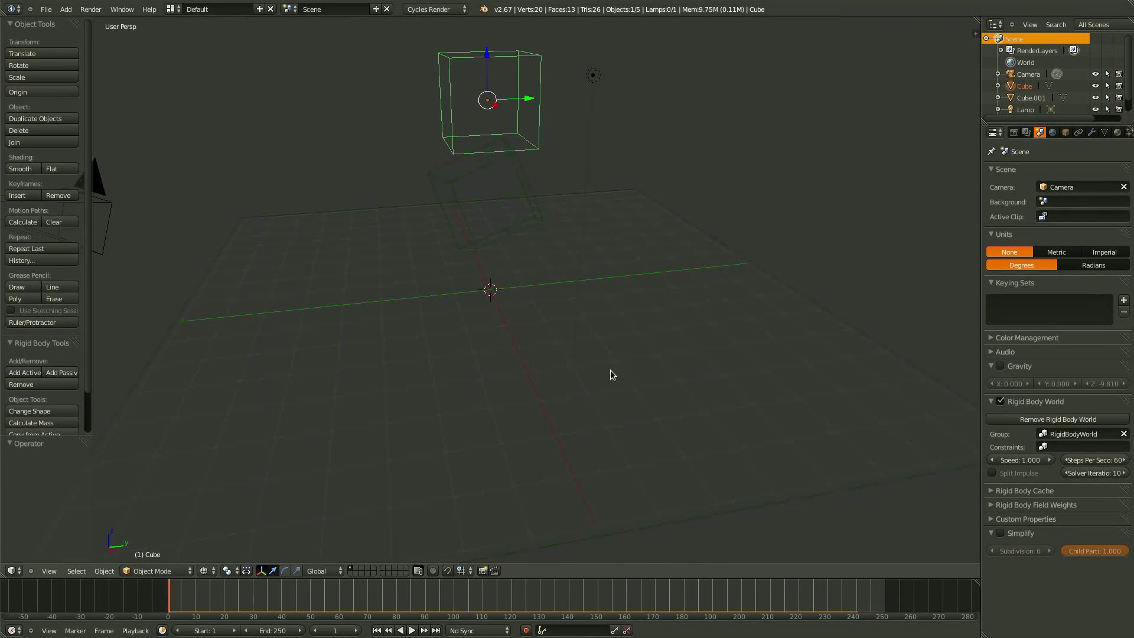
pyautogui.press('g')
pyautogui.press('z')
pyautogui.click(613, 337)
pyautogui.press('z')
# Step: Replay the simulation, then delete the ground plane
pyautogui.hotkey('alt', 'a')
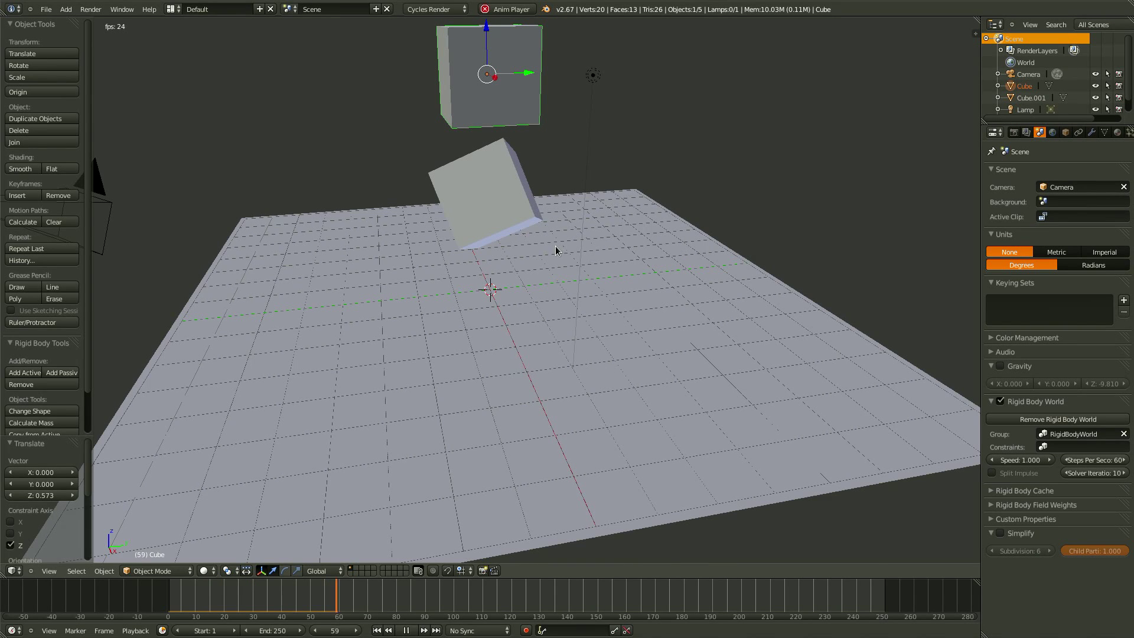
pyautogui.press('Escape')
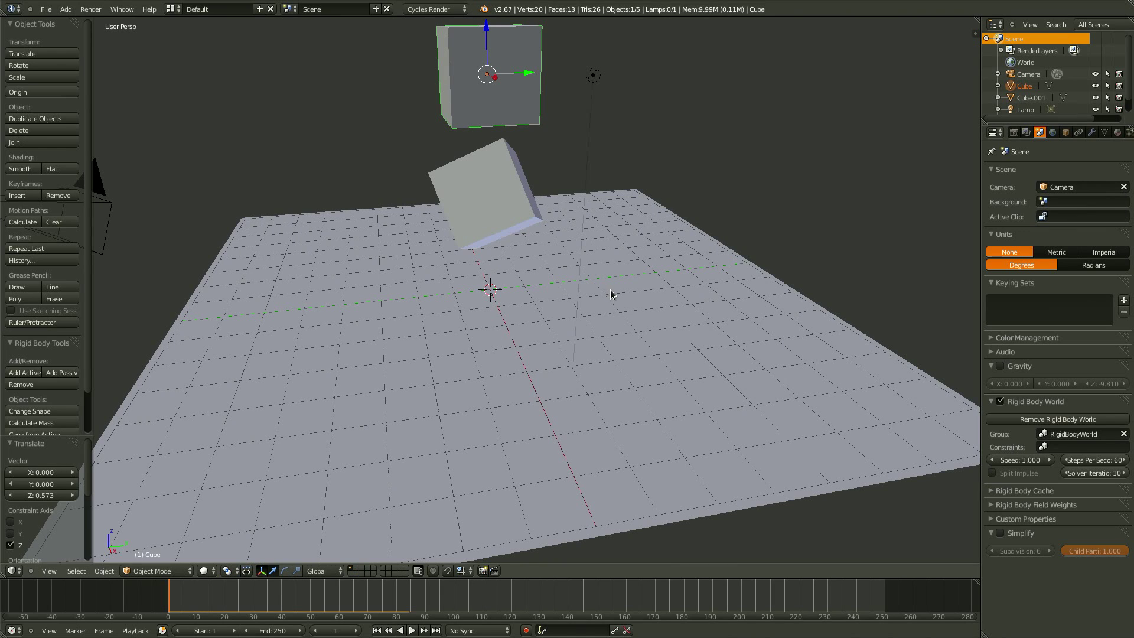
pyautogui.rightClick(508, 418)
pyautogui.press('x')
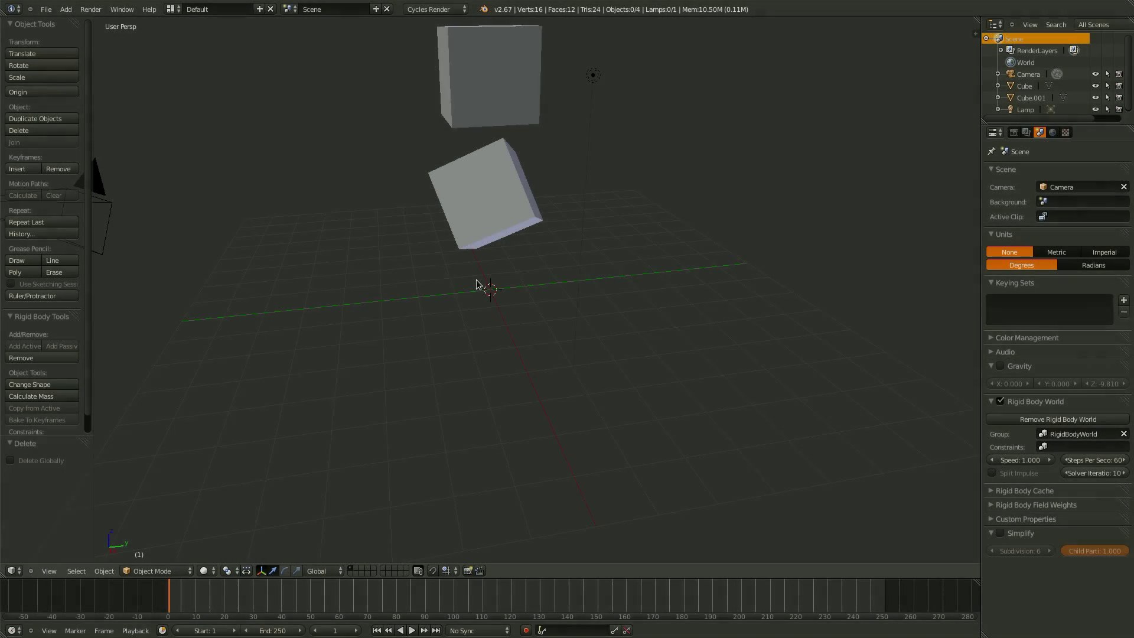
# Step: Delete the tilted cube Cube.001 and switch to the front view
pyautogui.rightClick(495, 223)
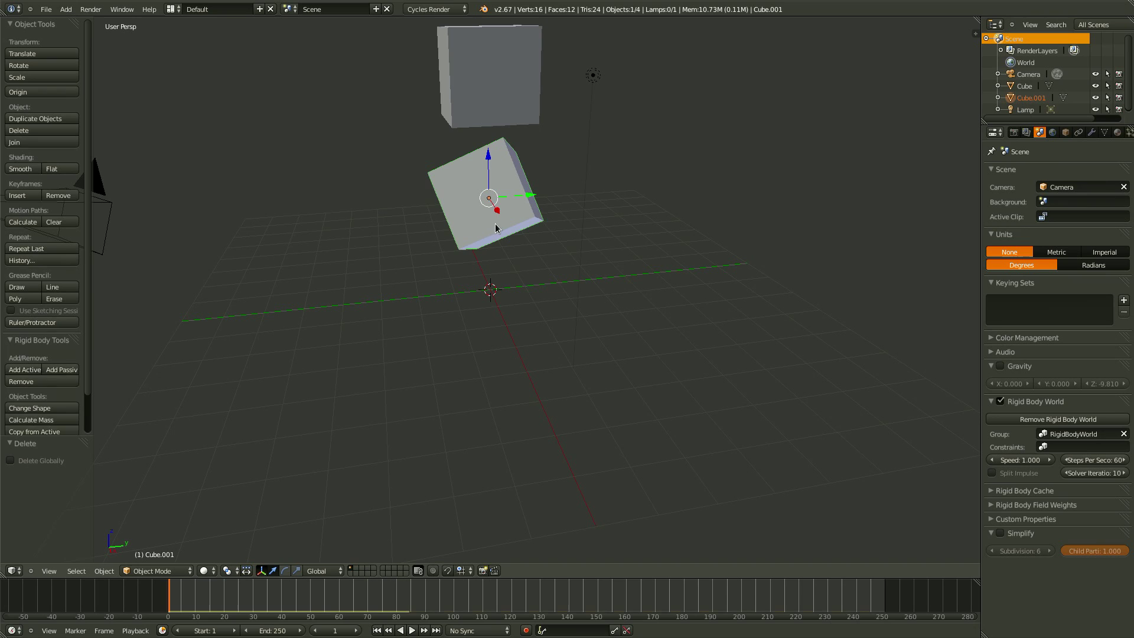
pyautogui.press('x')
pyautogui.click(495, 224)
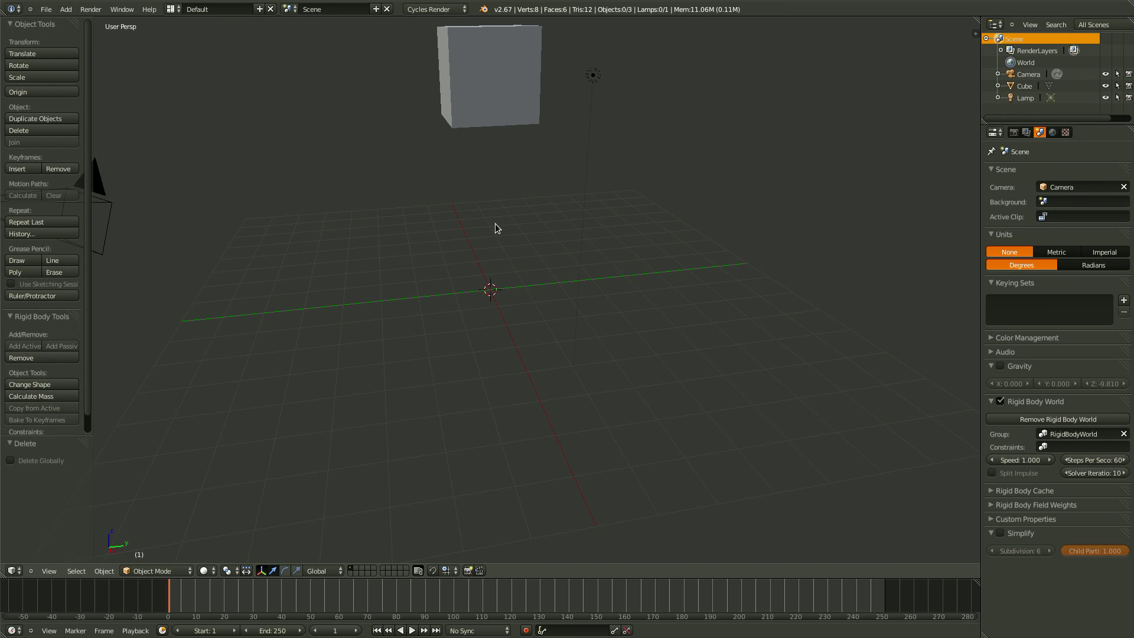
pyautogui.press('KP_1')
pyautogui.press('KP_1')
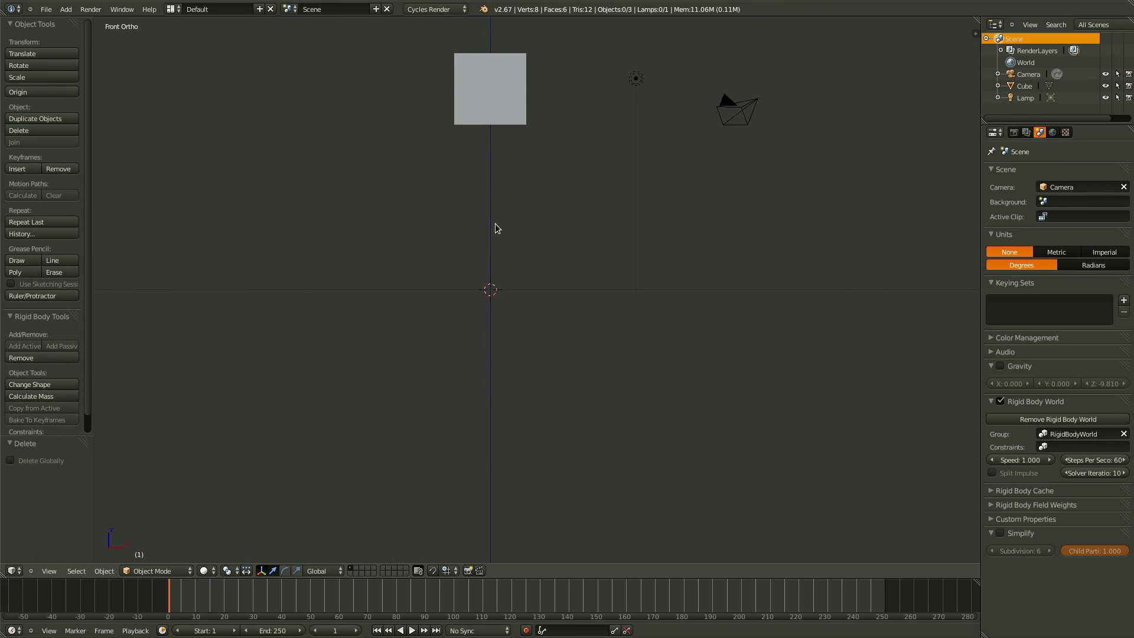
# Step: Add a Plain Axes empty at the centre and enable a Force Field on it
pyautogui.hotkey('shift', 'a')
pyautogui.moveTo(499, 312)
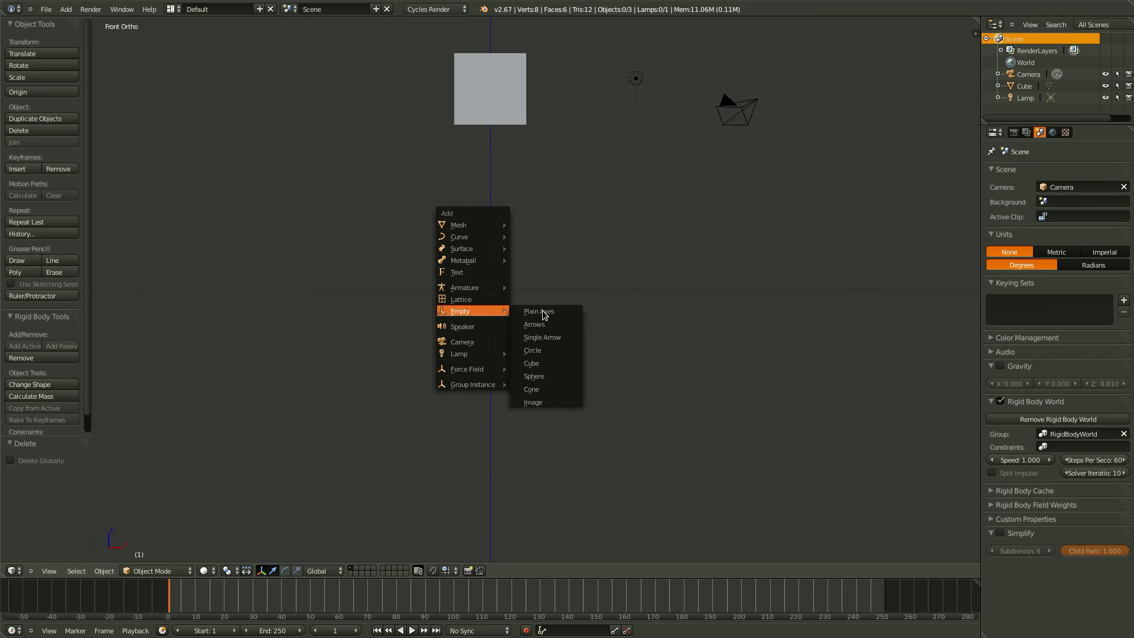
pyautogui.click(543, 310)
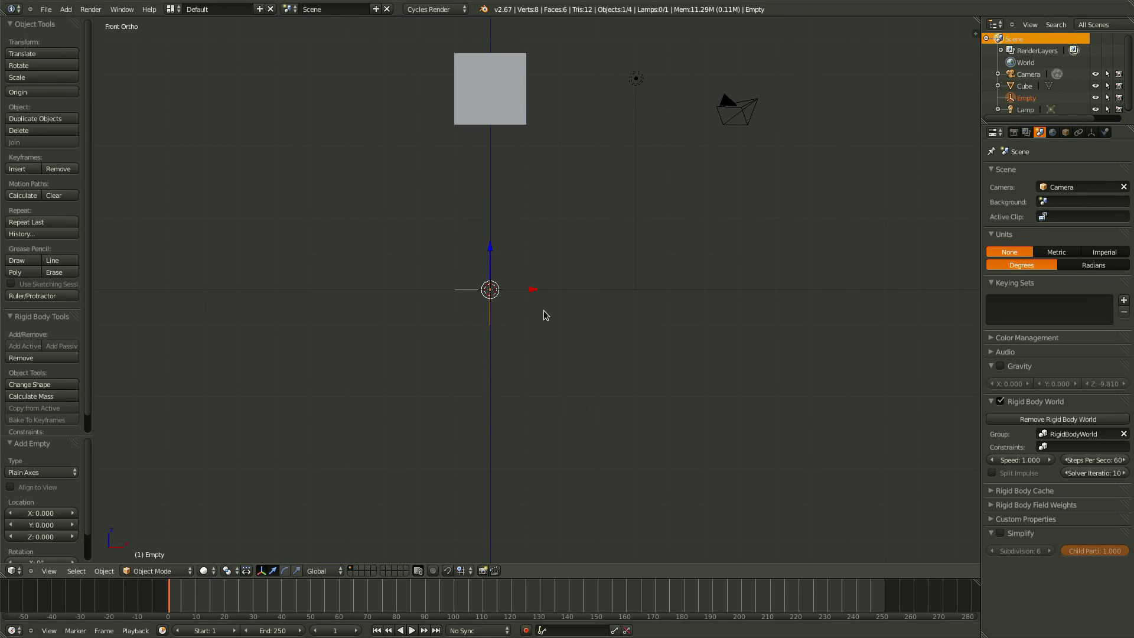
pyautogui.click(1105, 132)
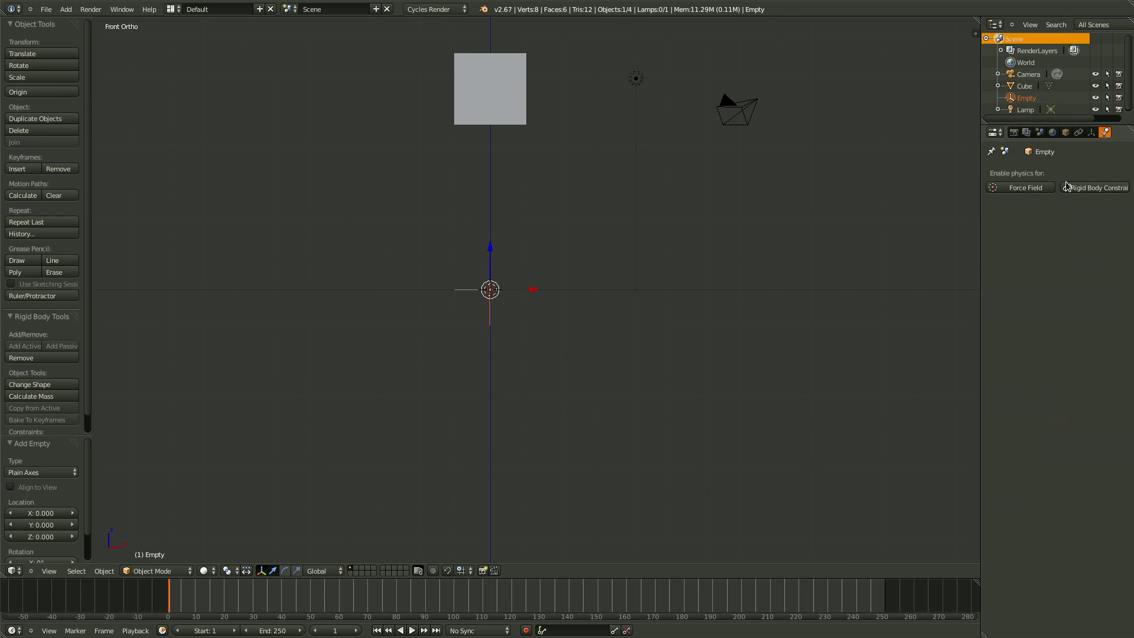
pyautogui.click(1025, 188)
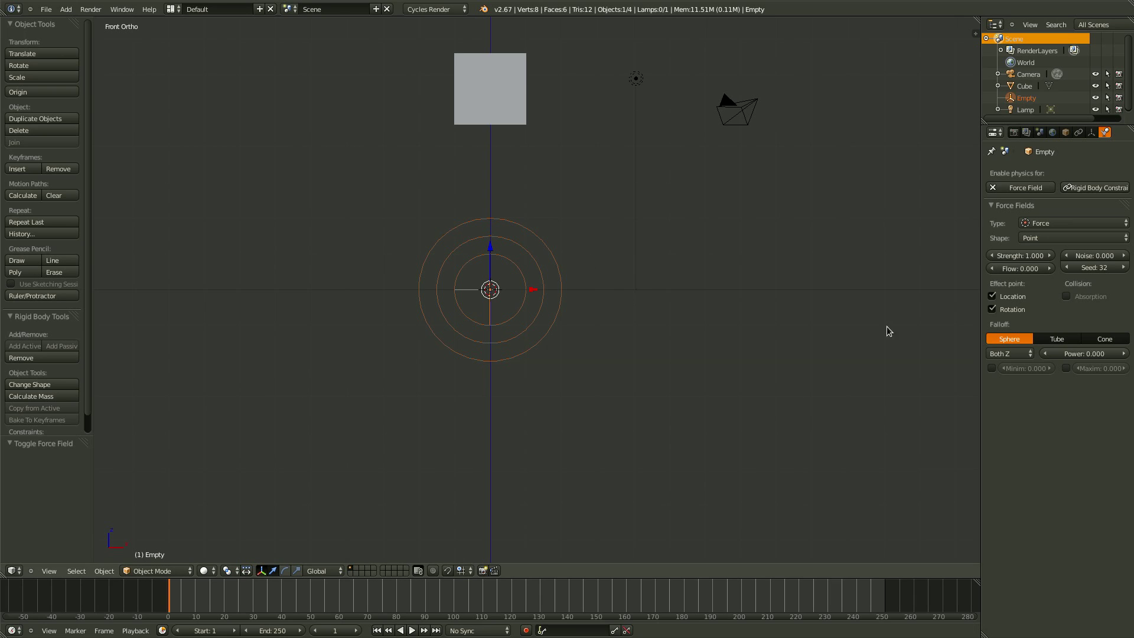
# Step: After a test playback, raise the cube slightly along the Z axis
pyautogui.hotkey('alt', 'a')
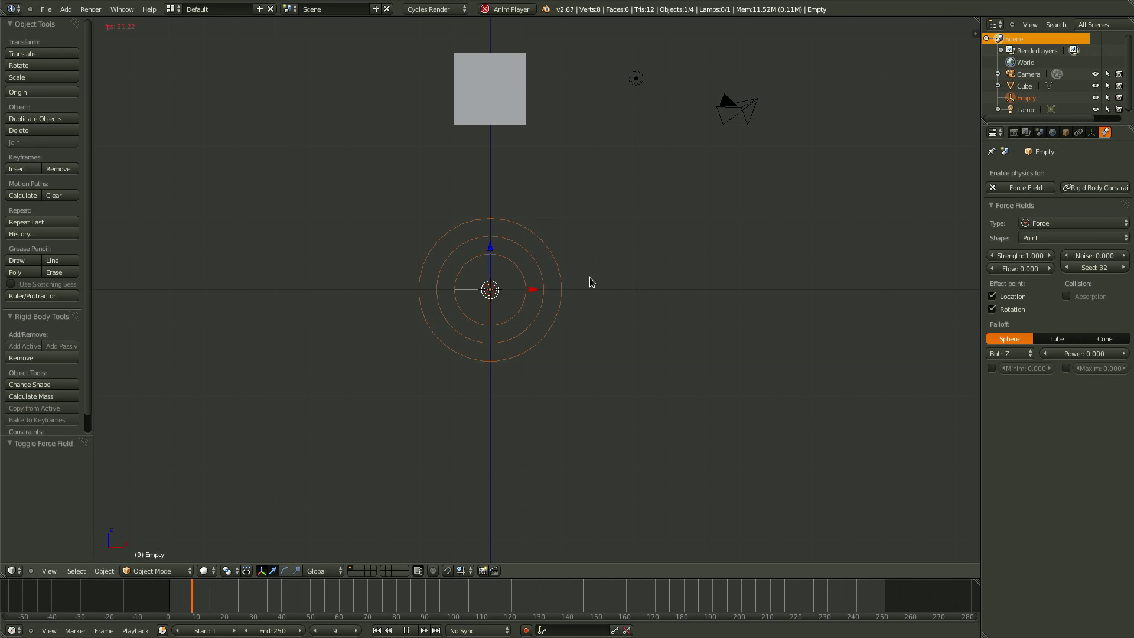
pyautogui.keyDown('shift'); pyautogui.scroll(3, 513, 117); pyautogui.keyUp('shift')
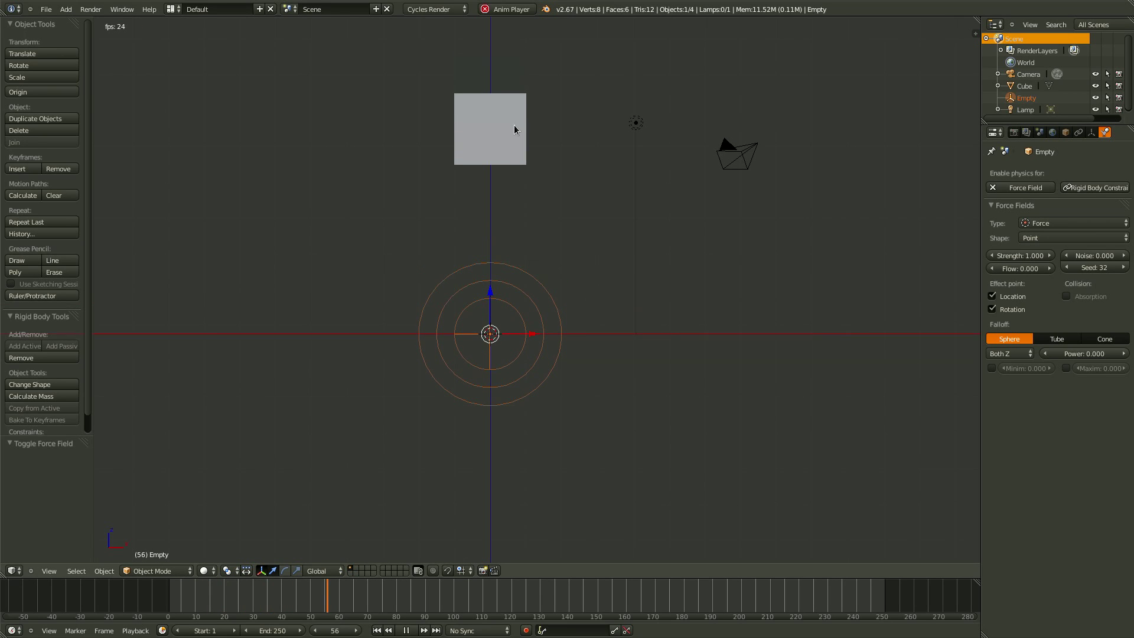
pyautogui.press('Escape')
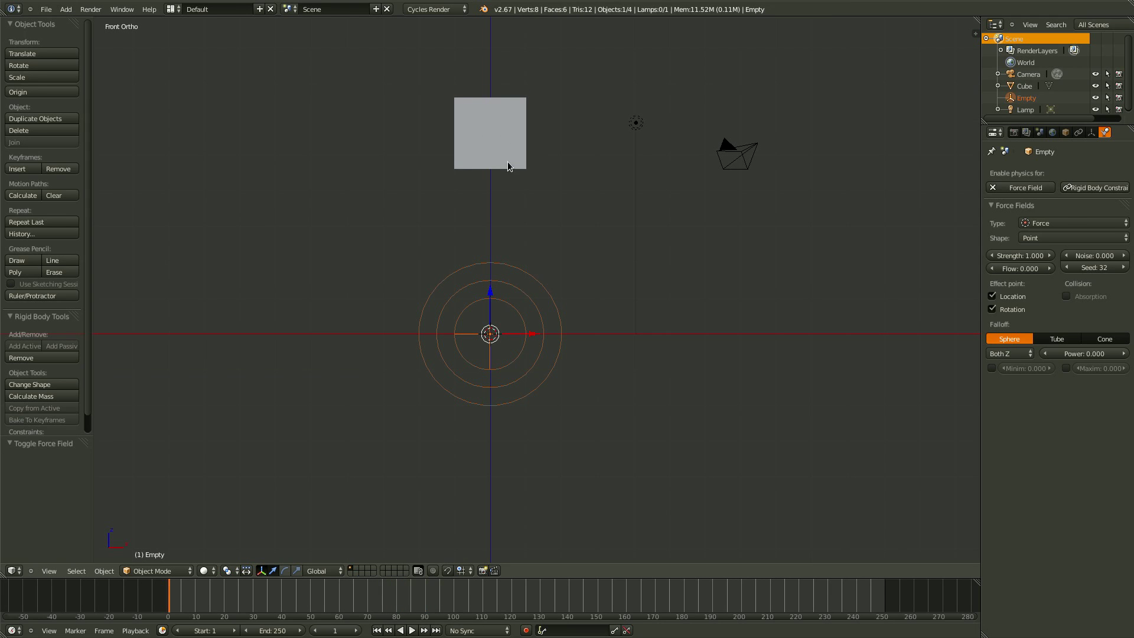
pyautogui.rightClick(508, 155)
pyautogui.press('g')
pyautogui.press('z')
pyautogui.click(538, 216)
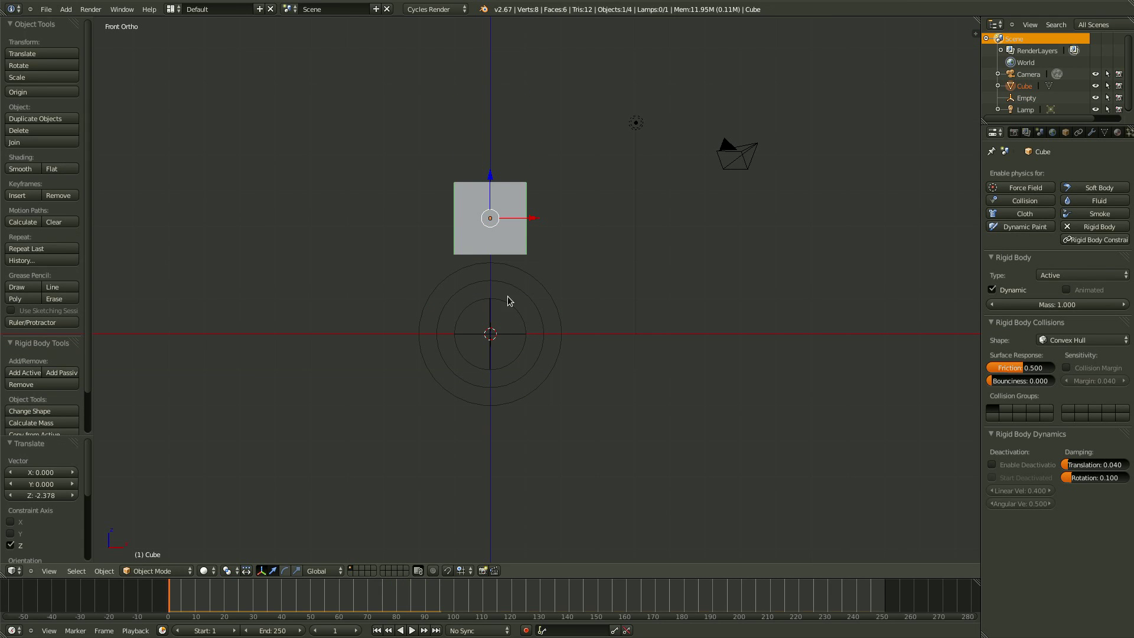
# Step: Set the empty's force field Strength to 30 and test the simulation
pyautogui.rightClick(495, 353)
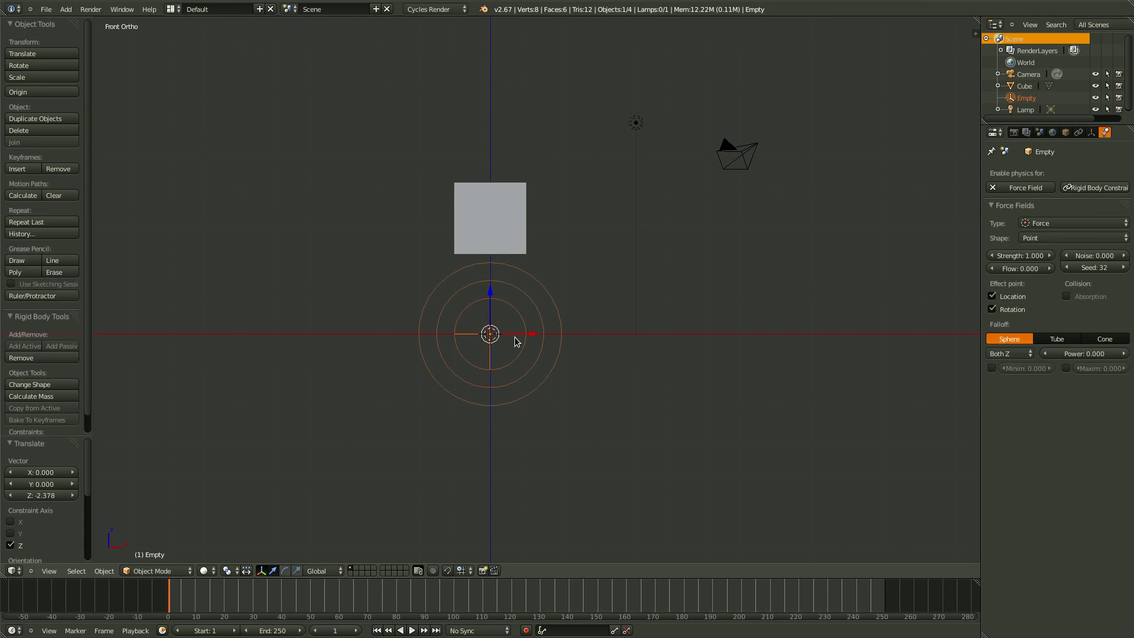
pyautogui.click(1011, 255)
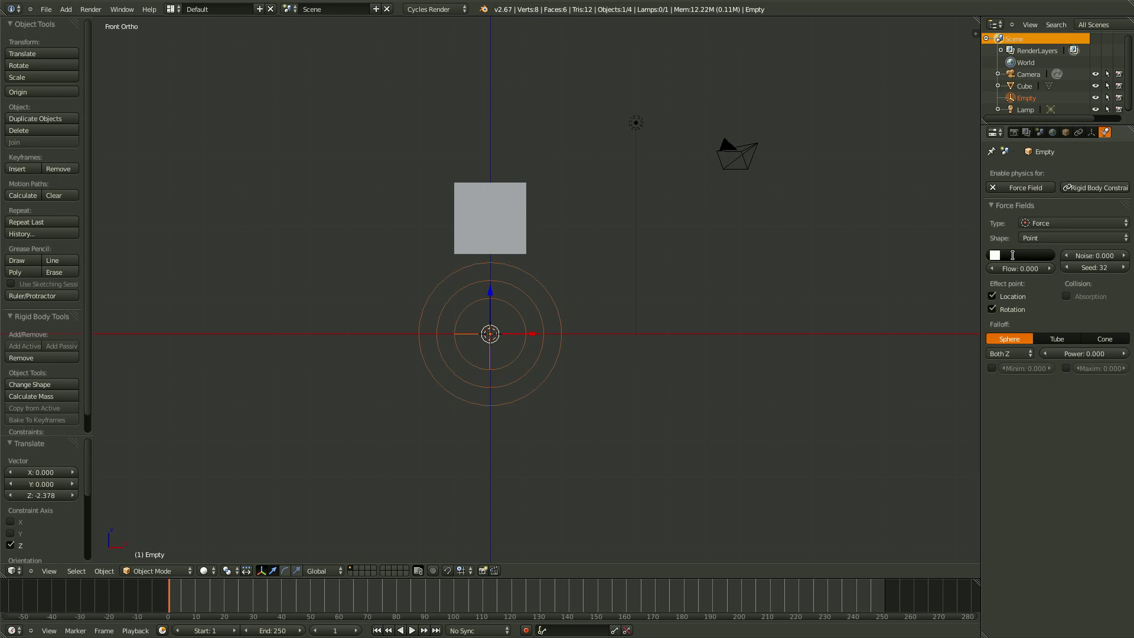
pyautogui.write('30')
pyautogui.hotkey('alt', 'a')
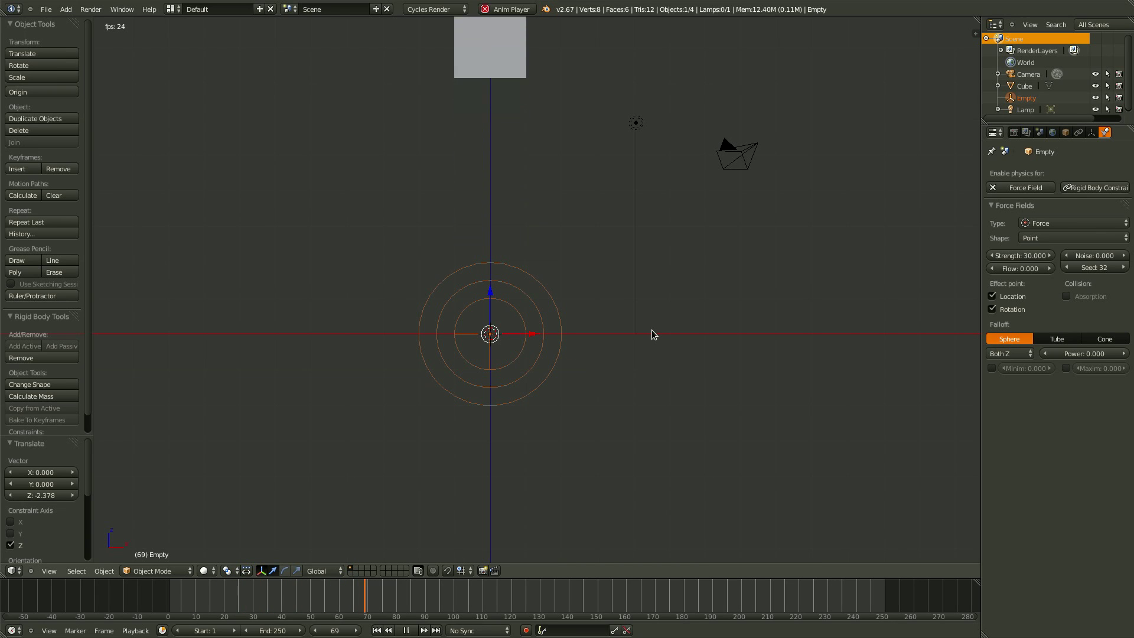
pyautogui.press('Escape')
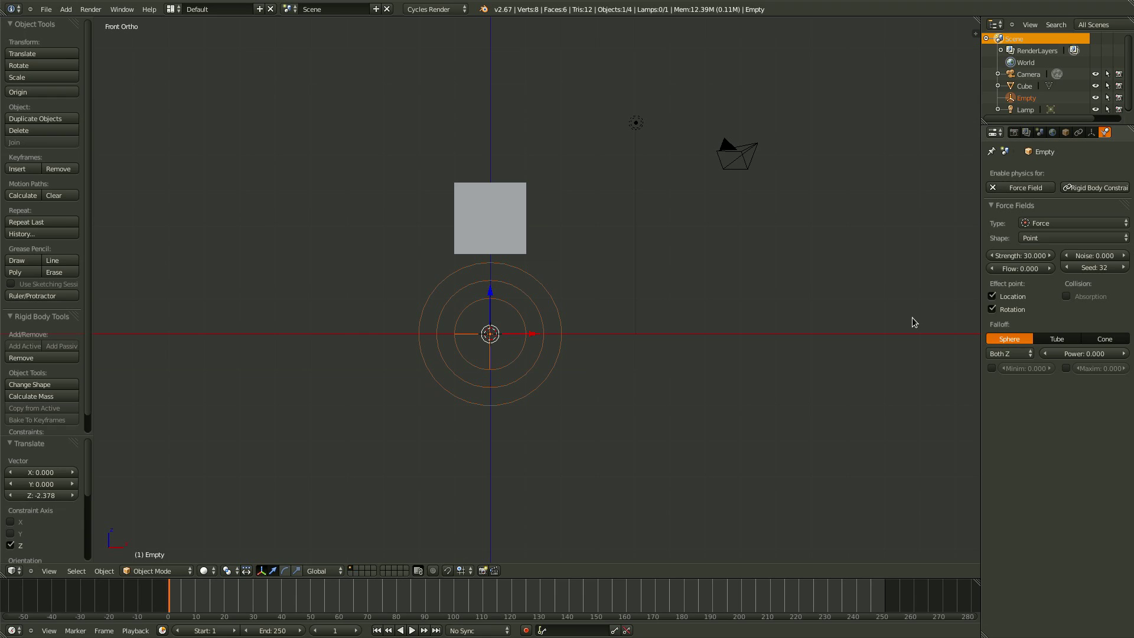
# Step: Change the force field Strength to -300 and play to watch the cube fall
pyautogui.click(1018, 253)
pyautogui.write('-300')
pyautogui.press('Return')
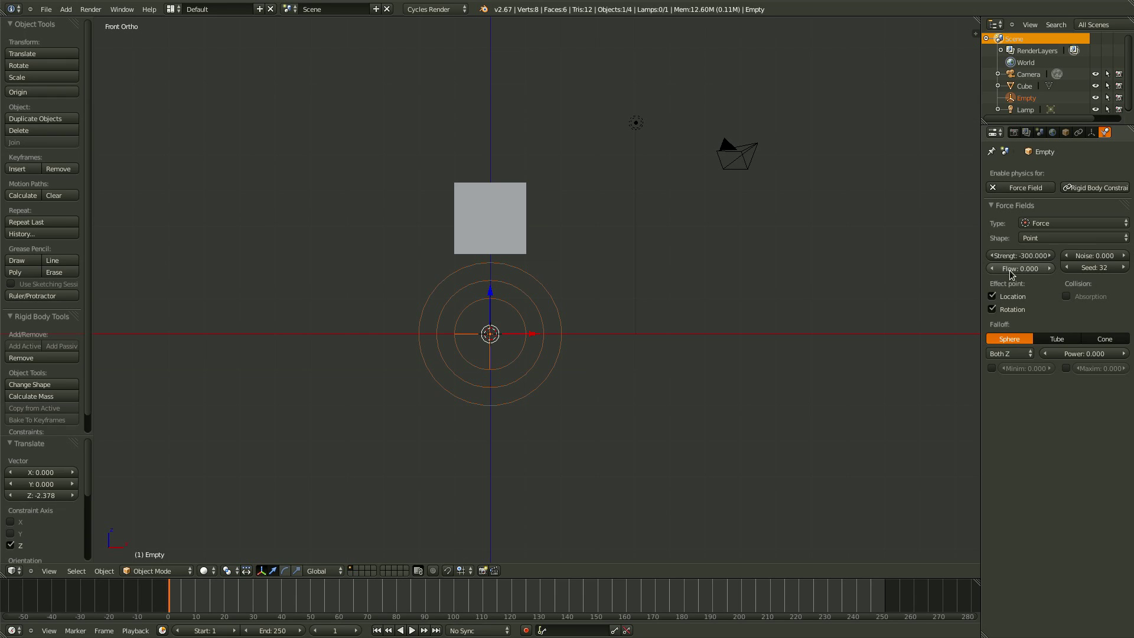
pyautogui.scroll(2, 528, 296)
pyautogui.rightClick(529, 228)
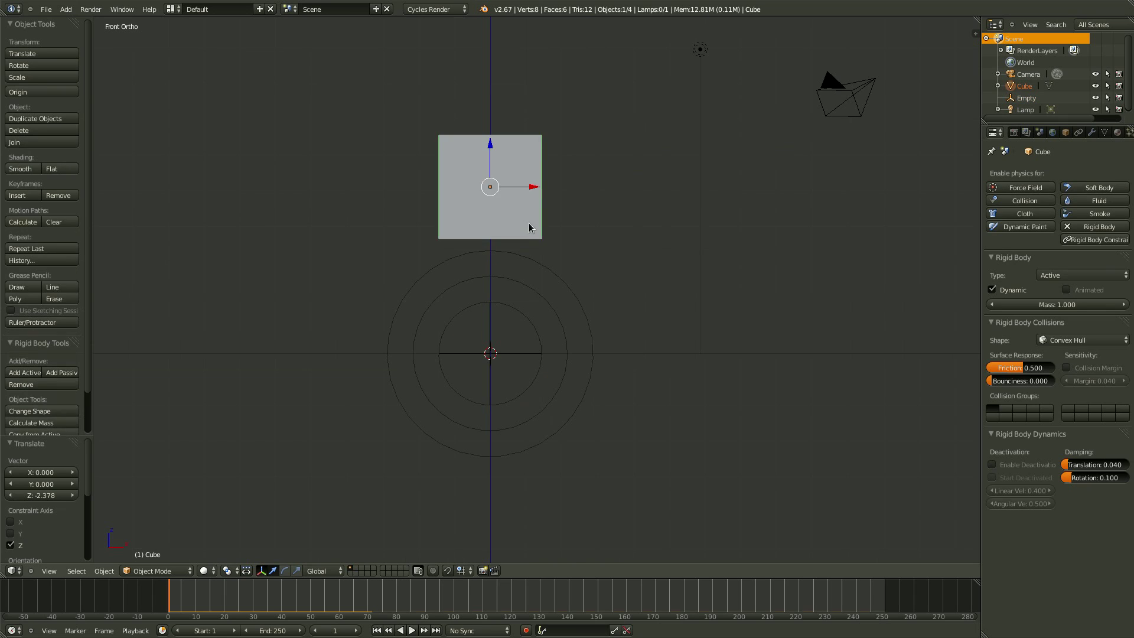
pyautogui.hotkey('alt', 'a')
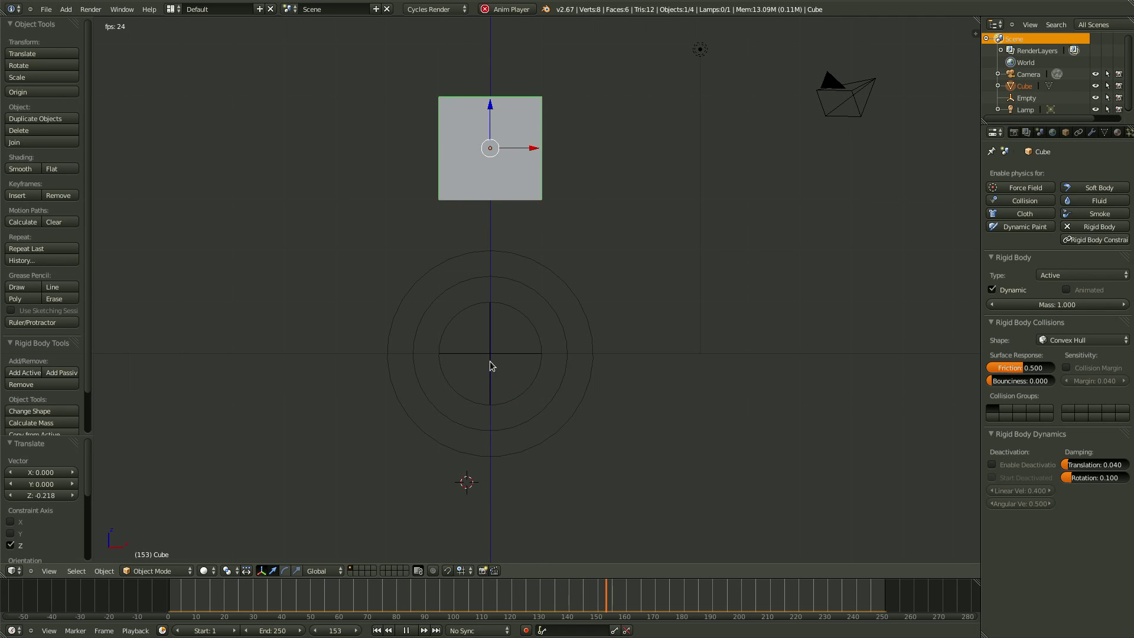
# Step: Snap the 3D cursor to the world centre with Shift+S Cursor to Center
pyautogui.hotkey('shift', 's')
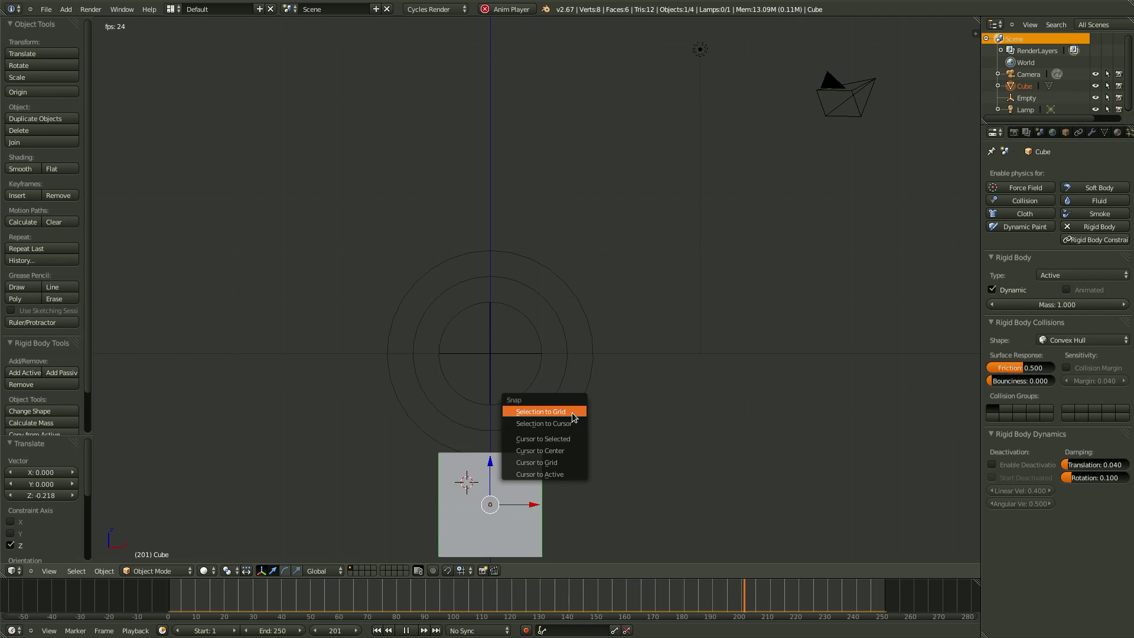
pyautogui.click(570, 437)
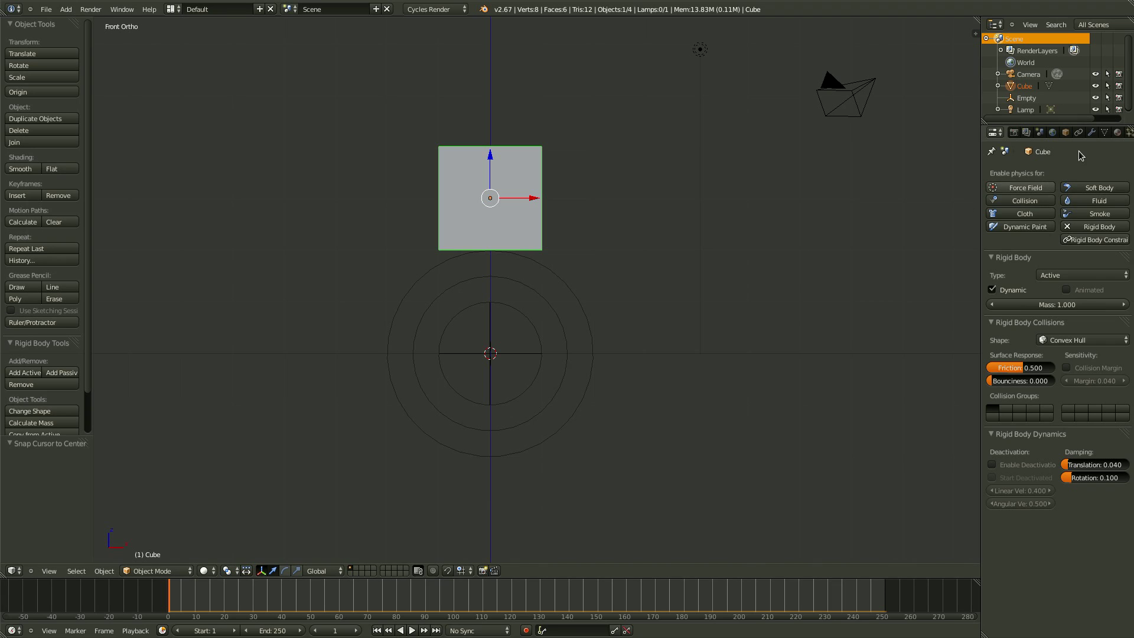
# Step: Set the cube's rigid body collision shape to Box and save the file
pyautogui.click(1053, 340)
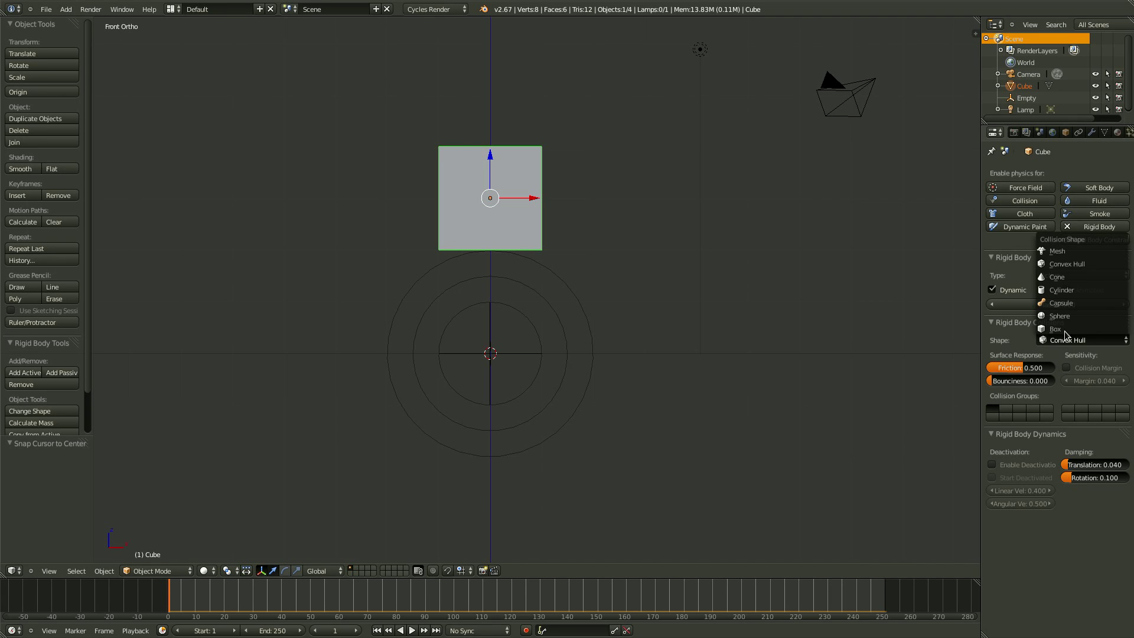
pyautogui.click(1066, 333)
pyautogui.hotkey('ctrl', 's')
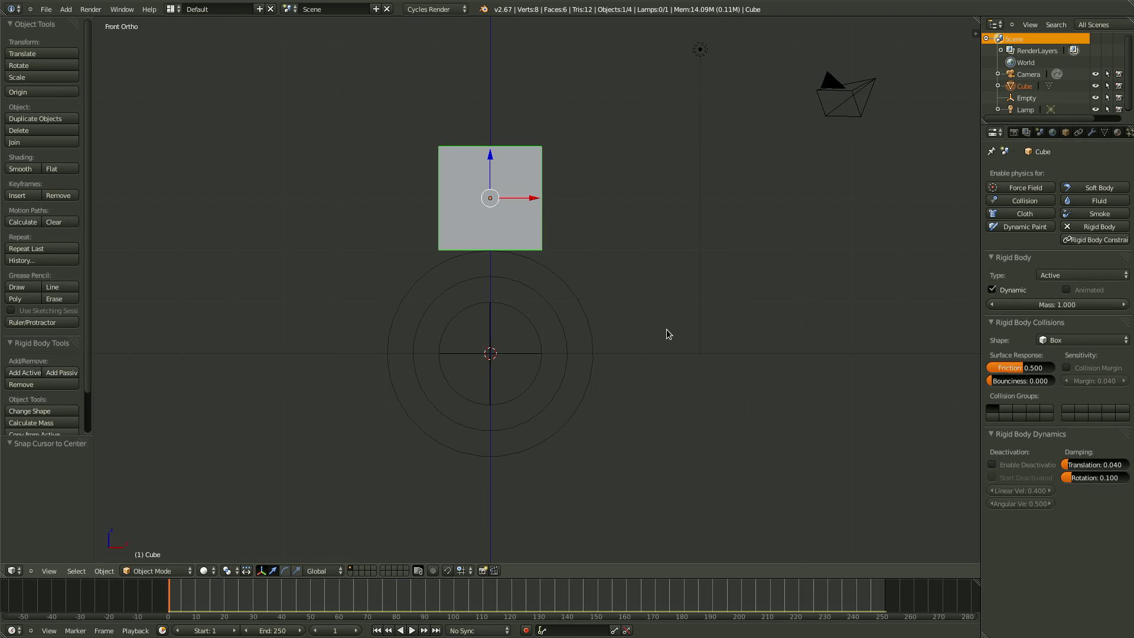
# Step: Bring up the Add Modifier list in the cube's Modifiers properties
pyautogui.click(1065, 343)
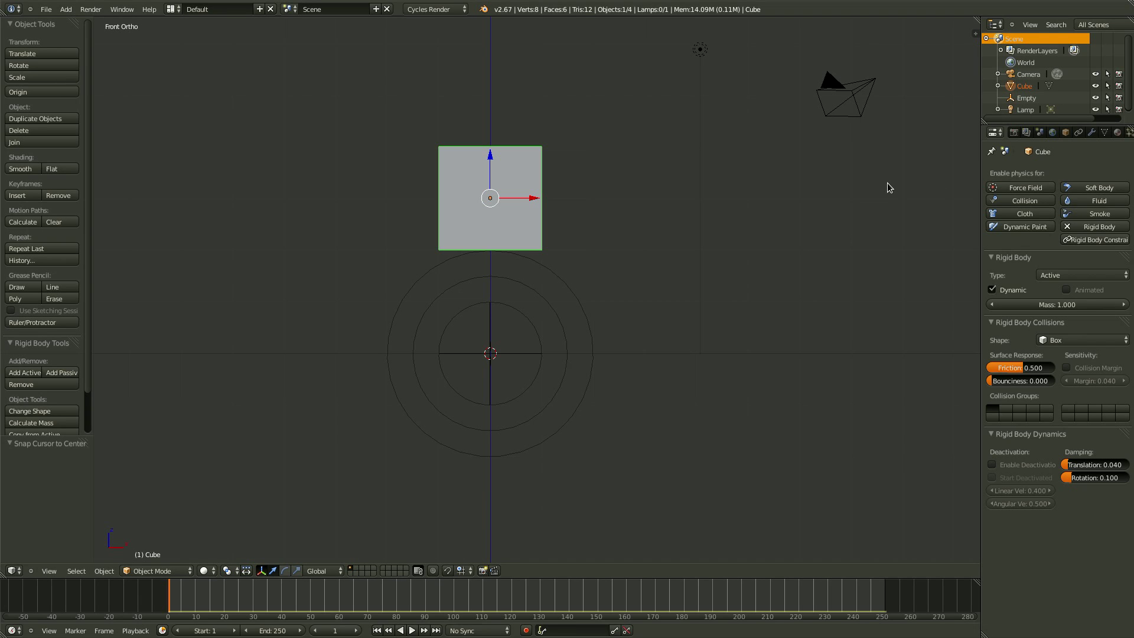
pyautogui.click(1091, 132)
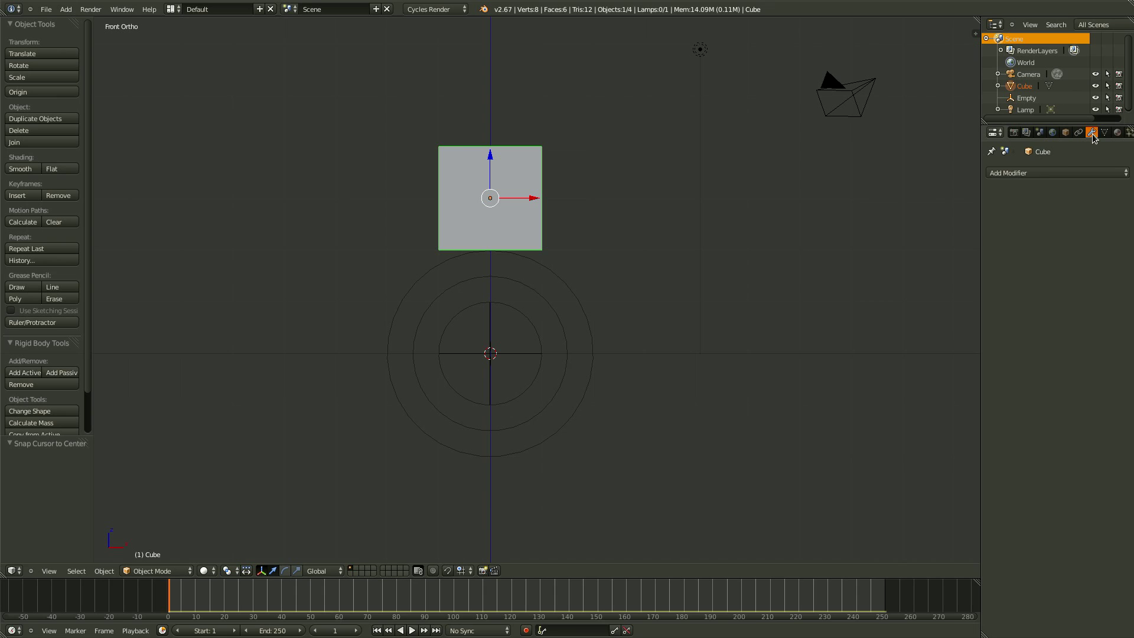
pyautogui.click(1049, 174)
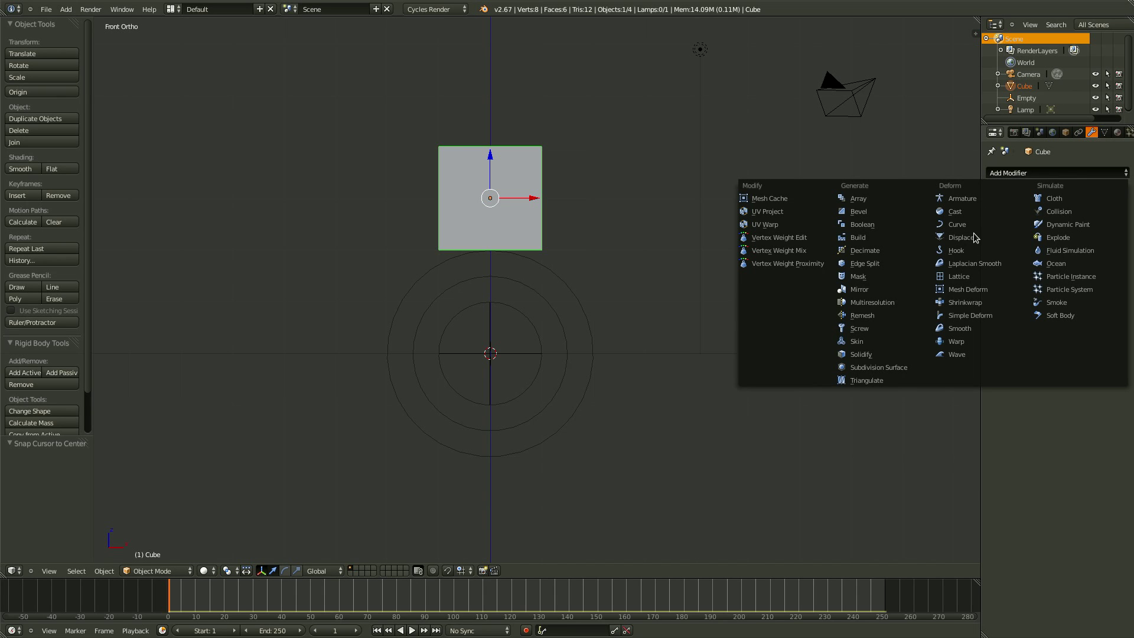
# Step: Add a Bevel modifier at width 0.0520 and apply Smooth shading from the Tool Shelf
pyautogui.click(881, 212)
pyautogui.moveTo(1057, 231); pyautogui.dragTo(1040, 234)
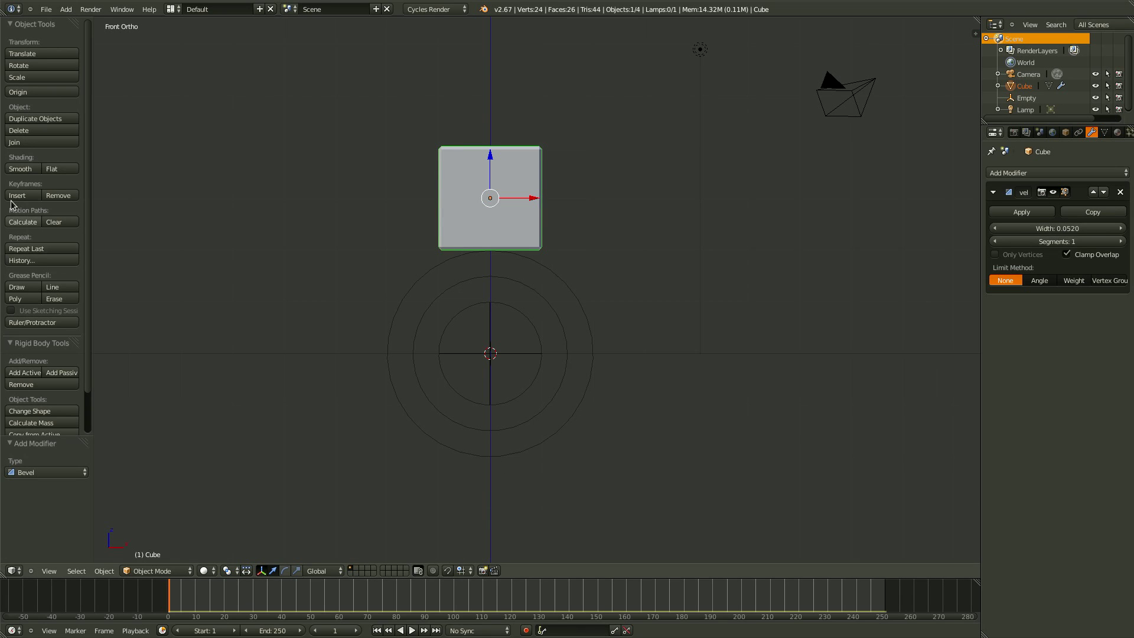
pyautogui.click(20, 171)
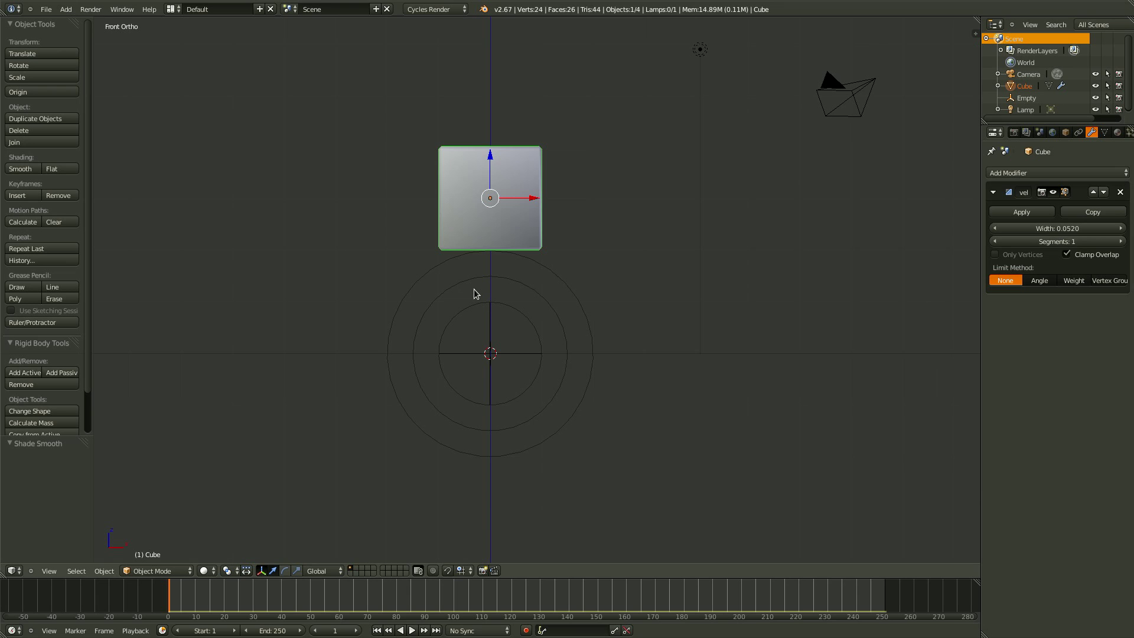
# Step: Duplicate the cube four times, placing copies left, right, lower left and bottom
pyautogui.hotkey('shift', 'd')
pyautogui.click(384, 324)
pyautogui.hotkey('shift', 'd')
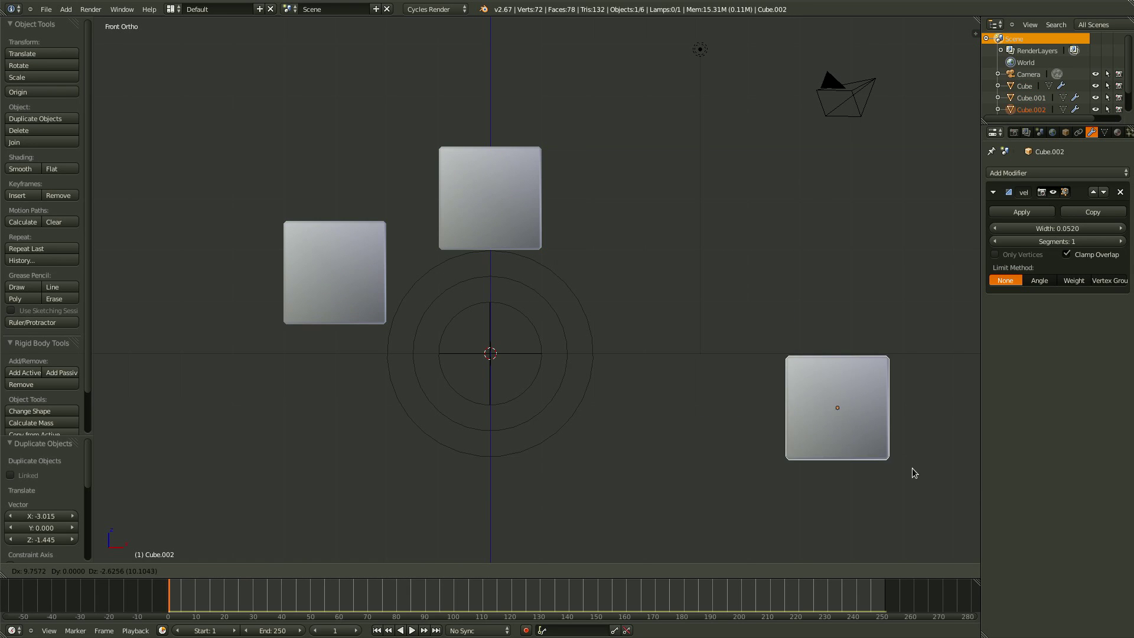
pyautogui.click(914, 473)
pyautogui.hotkey('shift', 'd')
pyautogui.click(365, 550)
pyautogui.keyDown('shift'); pyautogui.scroll(-5, 413, 390); pyautogui.keyUp('shift')
pyautogui.hotkey('shift', 'd')
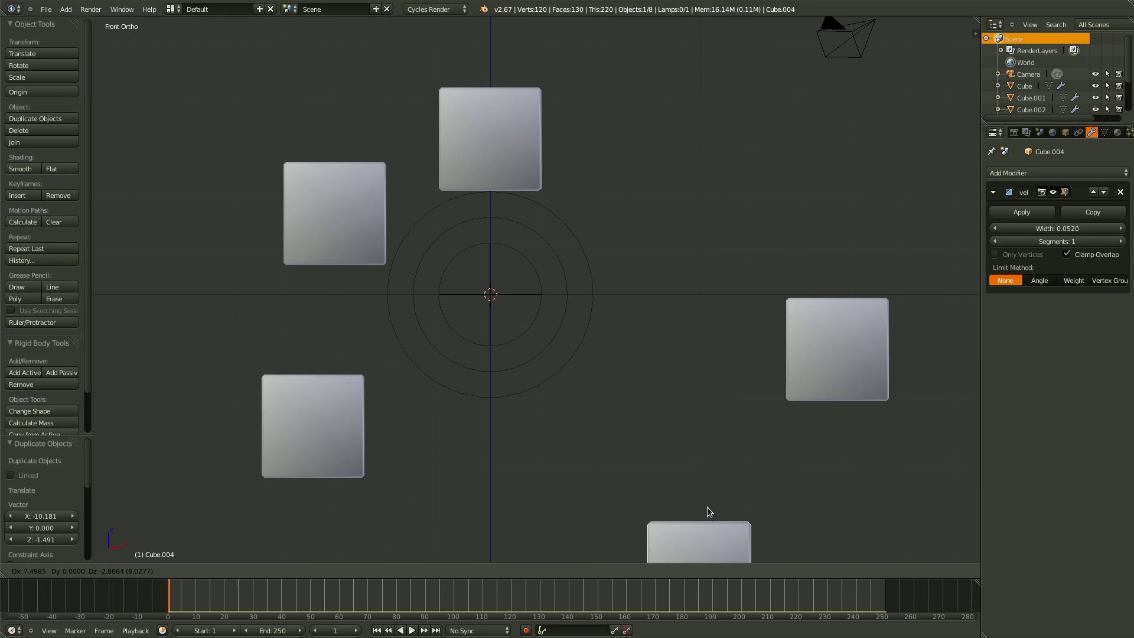
pyautogui.click(635, 461)
pyautogui.moveTo(636, 461); pyautogui.dragTo(478, 483, button='middle')
# Step: From the side view, spread four cubes around the empty to the left, right and top
pyautogui.press('KP_1')
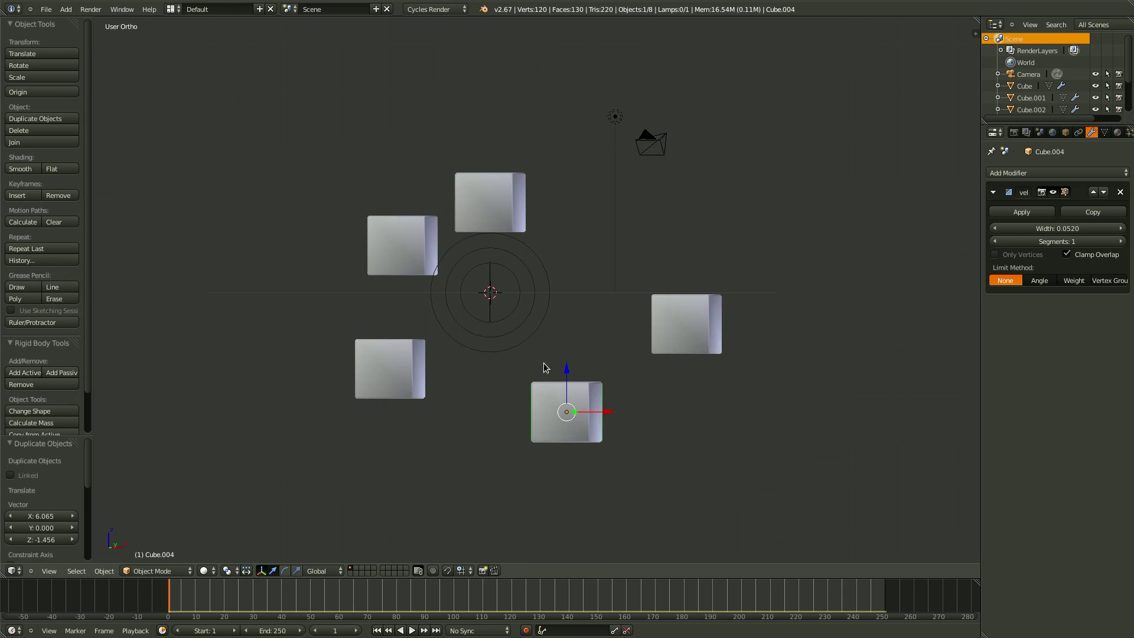
pyautogui.press('KP_3')
pyautogui.press('g')
pyautogui.click(374, 324)
pyautogui.rightClick(503, 385)
pyautogui.press('g')
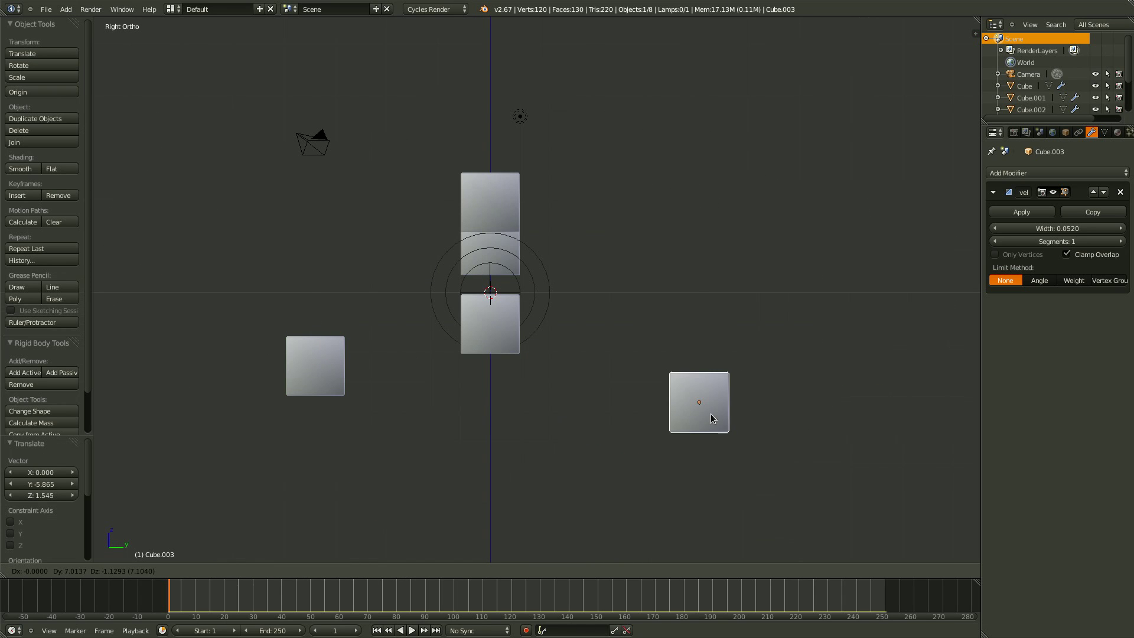
pyautogui.click(712, 419)
pyautogui.rightClick(488, 347)
pyautogui.press('g')
pyautogui.click(510, 229)
pyautogui.rightClick(514, 213)
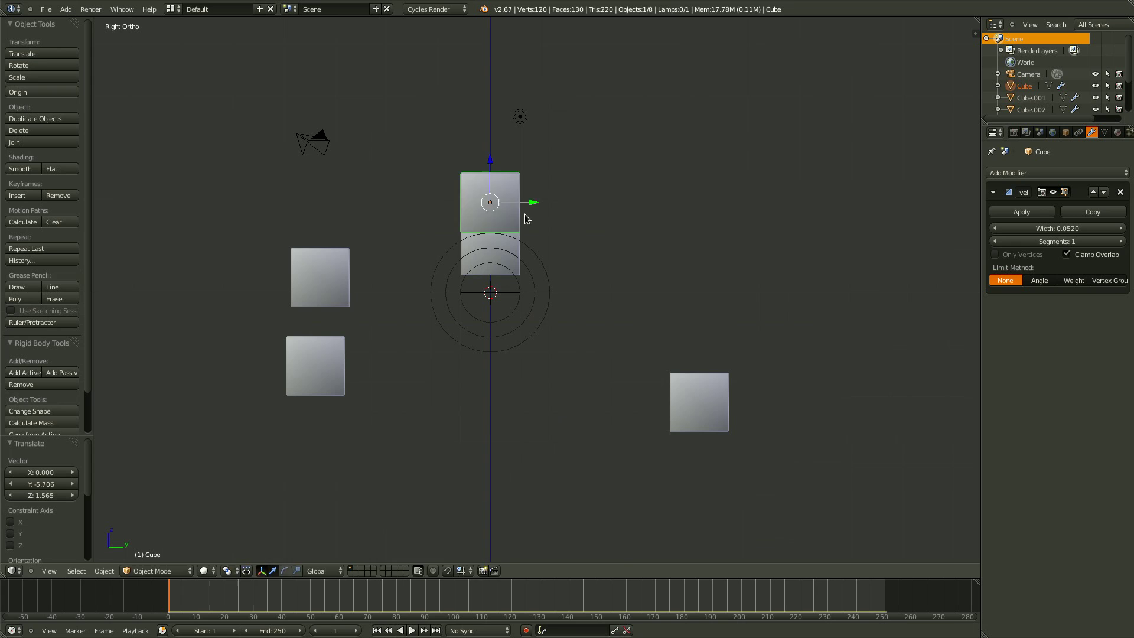
pyautogui.press('g')
pyautogui.click(659, 210)
# Step: Add more cube copies at the upper left, right of centre, bottom and top centre
pyautogui.rightClick(496, 254)
pyautogui.press('g')
pyautogui.click(425, 177)
pyautogui.hotkey('shift', 'd')
pyautogui.click(719, 352)
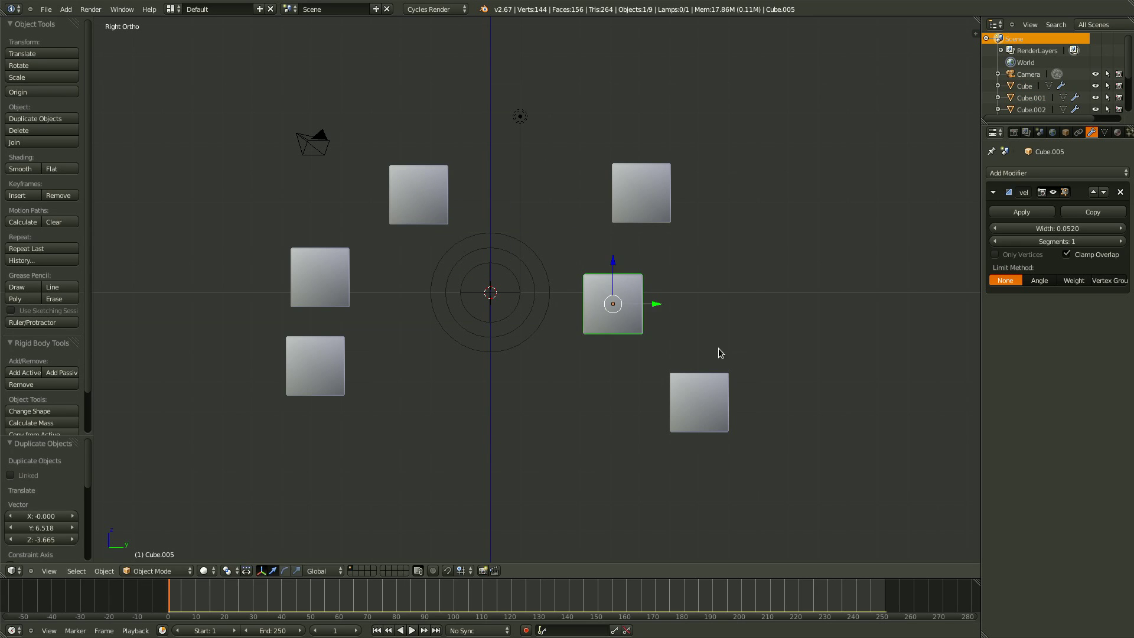
pyautogui.hotkey('shift', 'd')
pyautogui.click(524, 466)
pyautogui.hotkey('shift', 'd')
pyautogui.click(648, 235)
# Step: In front view, spread three cubes further out, then play and reset the simulation
pyautogui.press('KP_1')
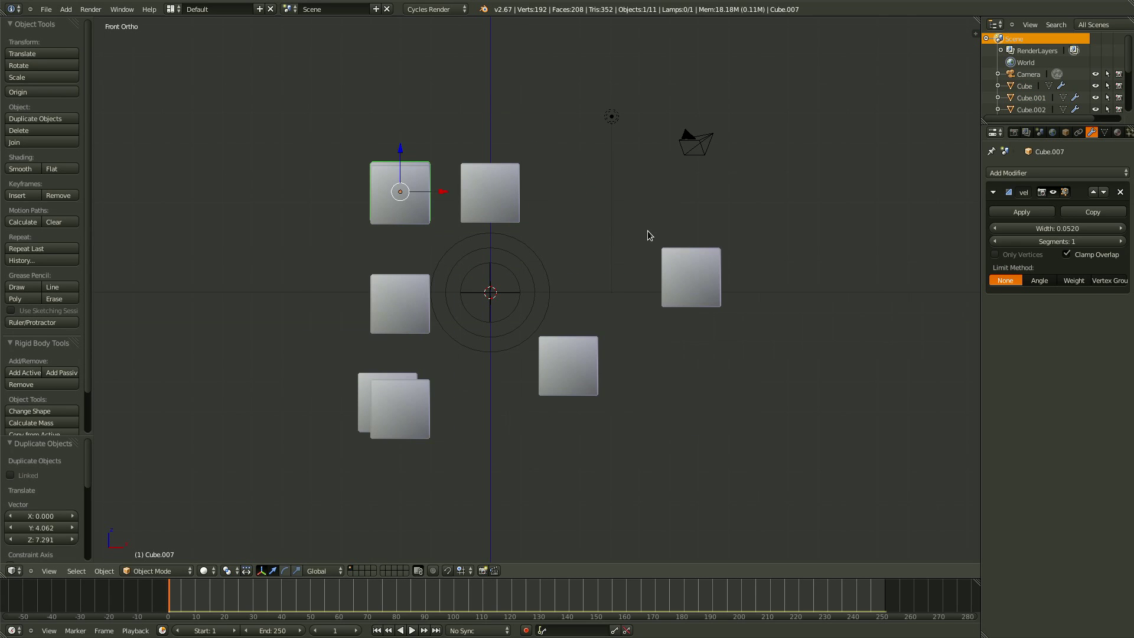
pyautogui.press('g')
pyautogui.click(746, 213)
pyautogui.rightClick(415, 311)
pyautogui.press('g')
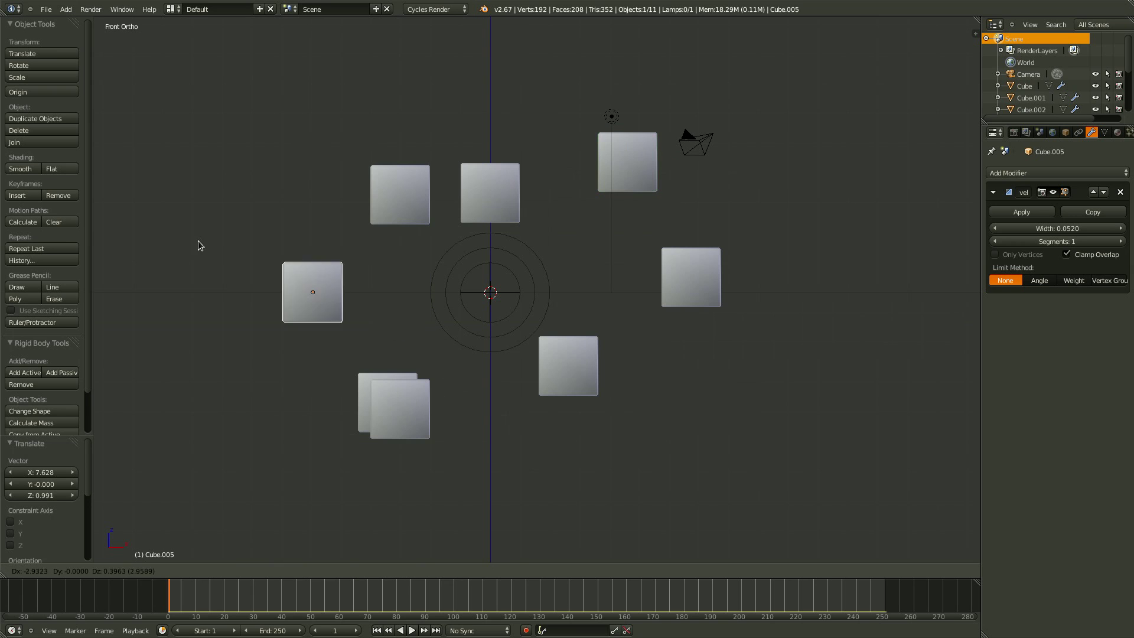
pyautogui.click(197, 239)
pyautogui.rightClick(396, 410)
pyautogui.press('g')
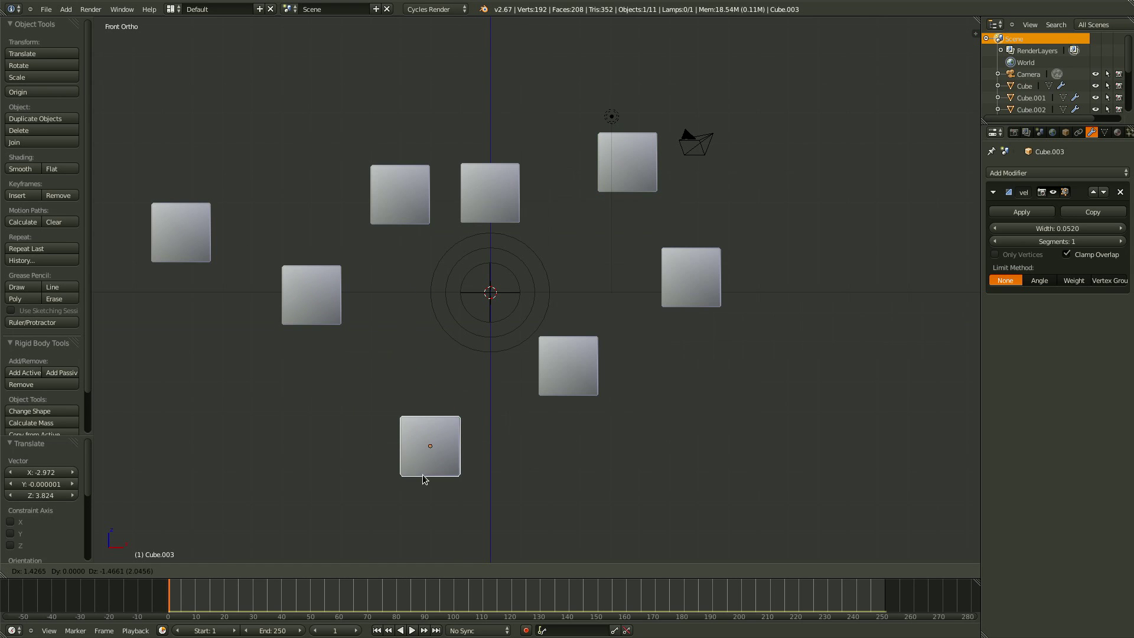
pyautogui.click(439, 455)
pyautogui.hotkey('alt', 'a')
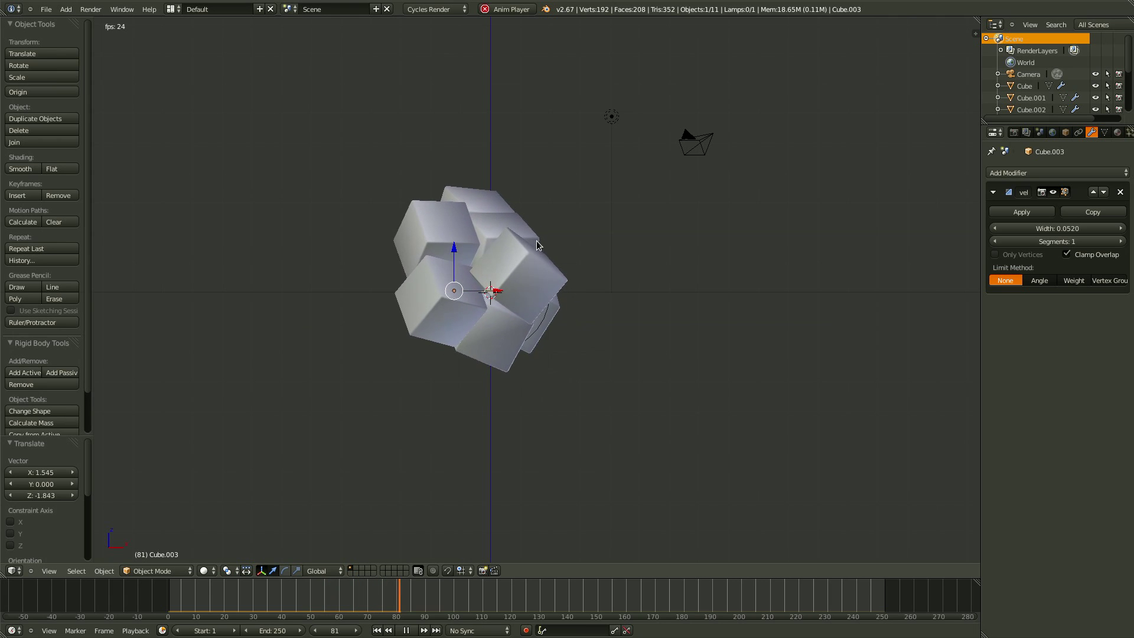
pyautogui.press('Escape')
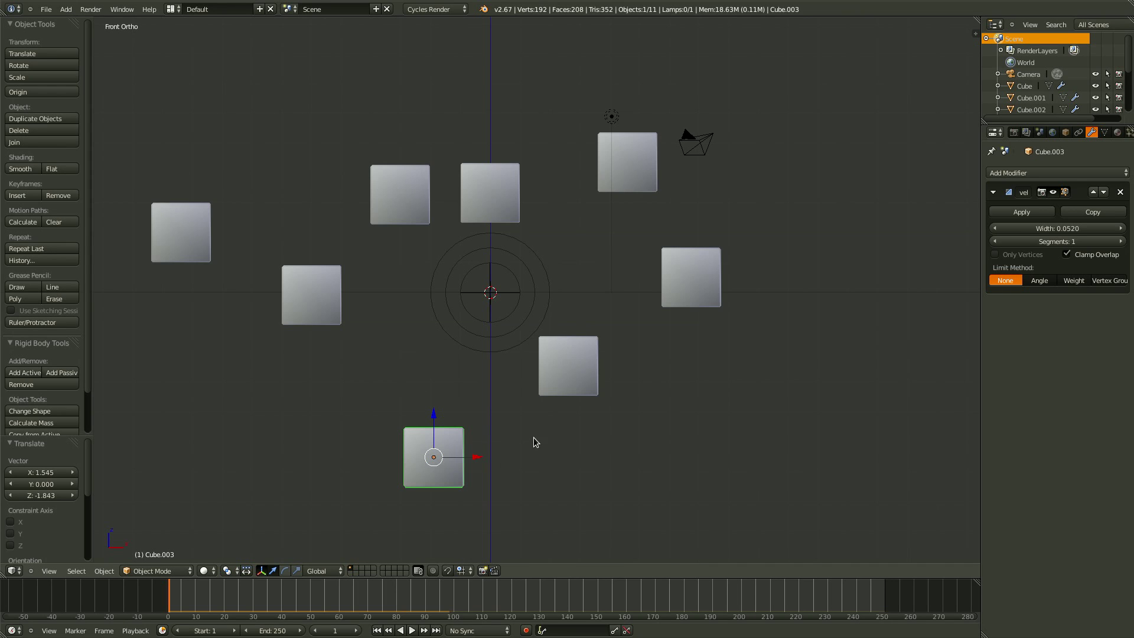
# Step: Duplicate a cube, shrink the copy and place it as a small cube
pyautogui.hotkey('shift', 'd')
pyautogui.click(682, 377)
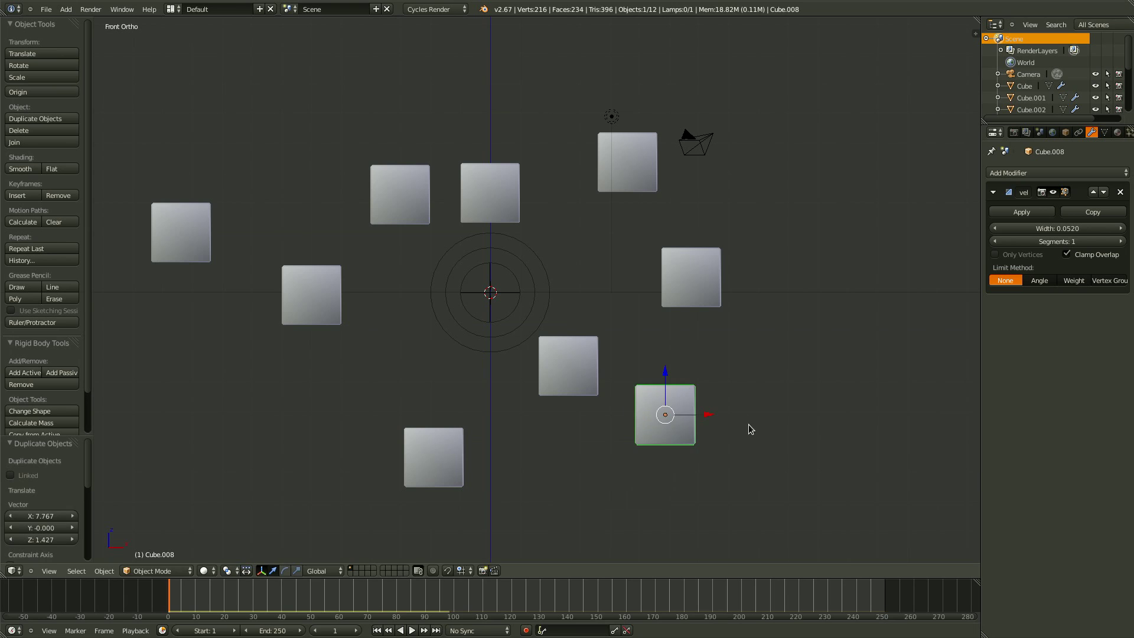
pyautogui.press('s')
pyautogui.click(687, 425)
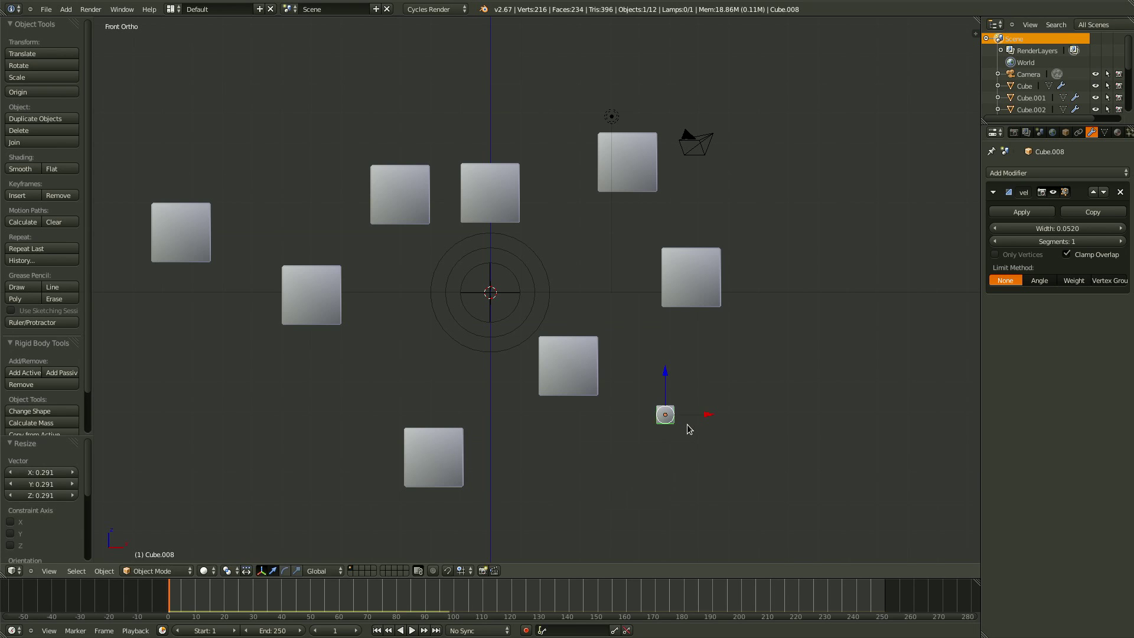
pyautogui.press('g')
pyautogui.click(440, 399)
# Step: Scatter four more copies of the small cube around the scene
pyautogui.hotkey('shift', 'd')
pyautogui.click(572, 454)
pyautogui.hotkey('shift', 'd')
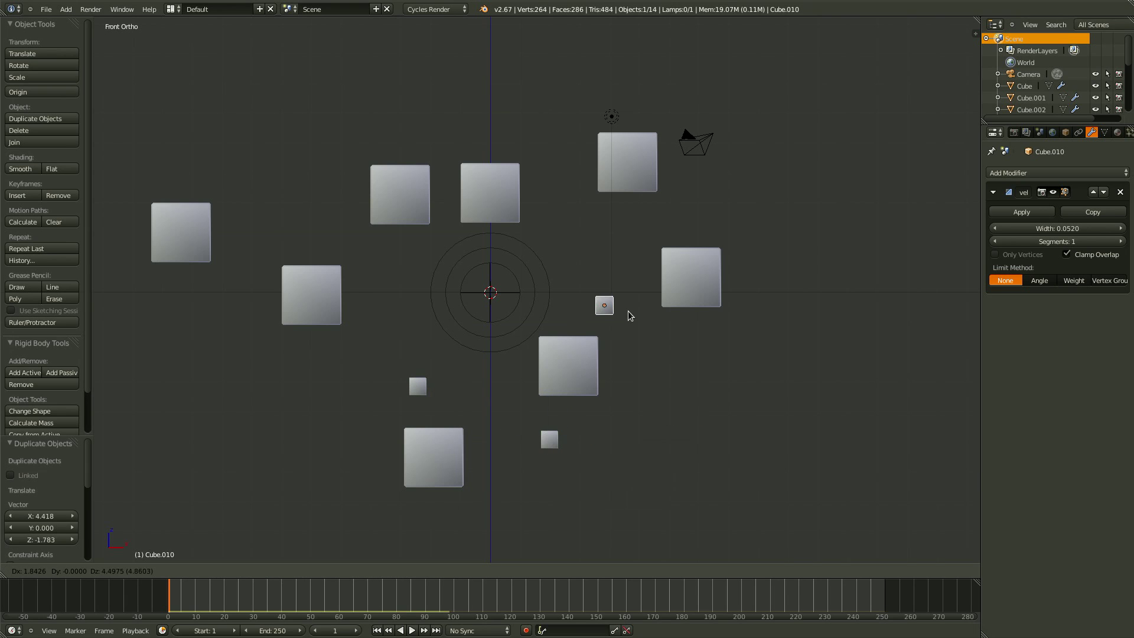
pyautogui.click(627, 306)
pyautogui.hotkey('shift', 'd')
pyautogui.click(587, 226)
pyautogui.hotkey('shift', 'd')
pyautogui.click(402, 286)
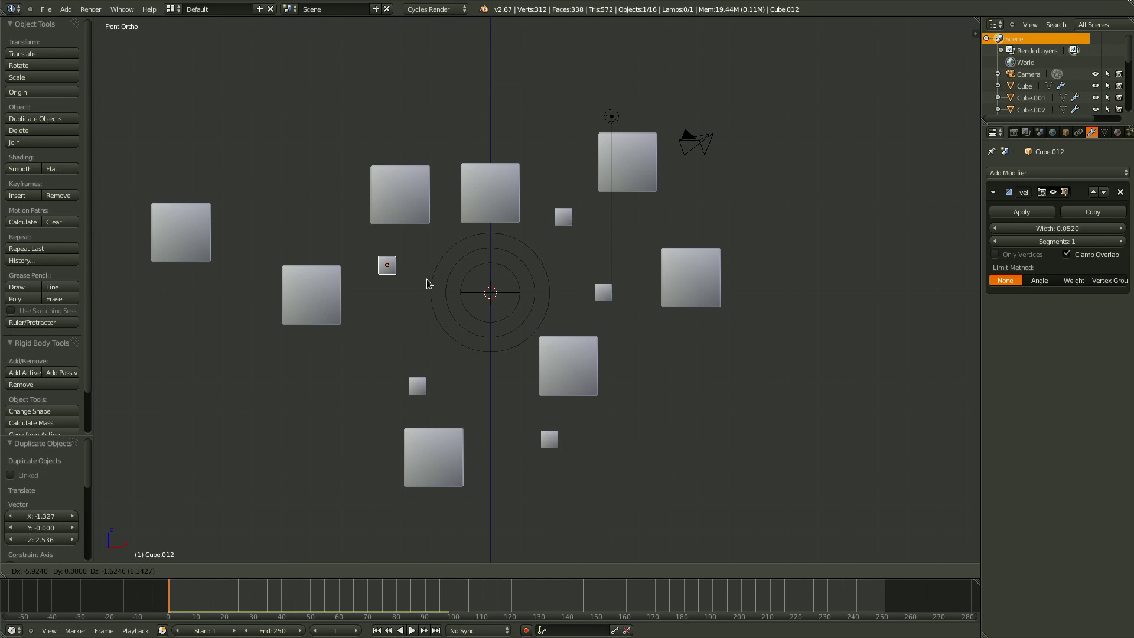
# Step: In the right-side view, reposition four small cubes to spread them out in depth
pyautogui.moveTo(426, 279); pyautogui.dragTo(428, 283, button='middle')
pyautogui.press('KP_3')
pyautogui.press('g')
pyautogui.click(401, 467)
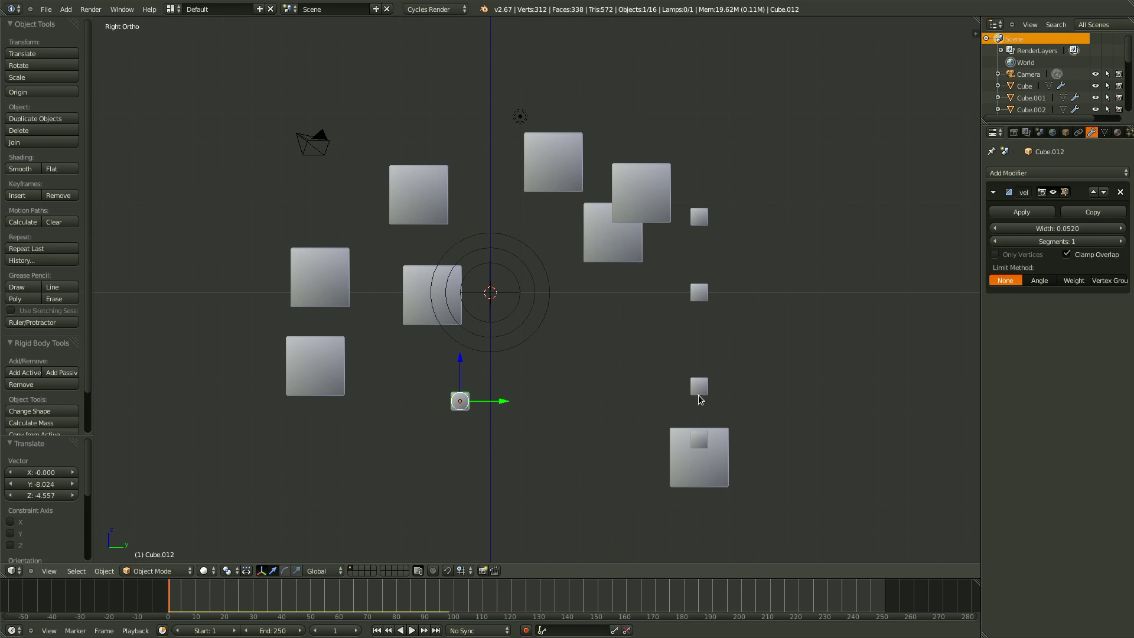
pyautogui.rightClick(698, 387)
pyautogui.press('g')
pyautogui.click(670, 302)
pyautogui.rightClick(700, 294)
pyautogui.press('g')
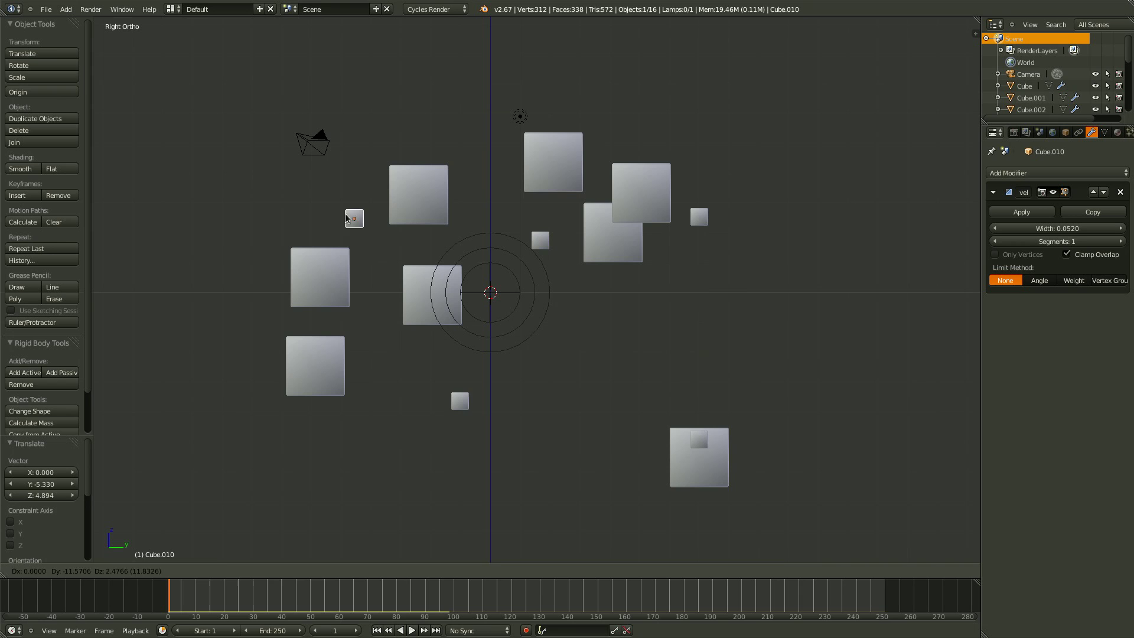
pyautogui.click(344, 190)
pyautogui.rightClick(704, 217)
pyautogui.press('g')
pyautogui.click(430, 450)
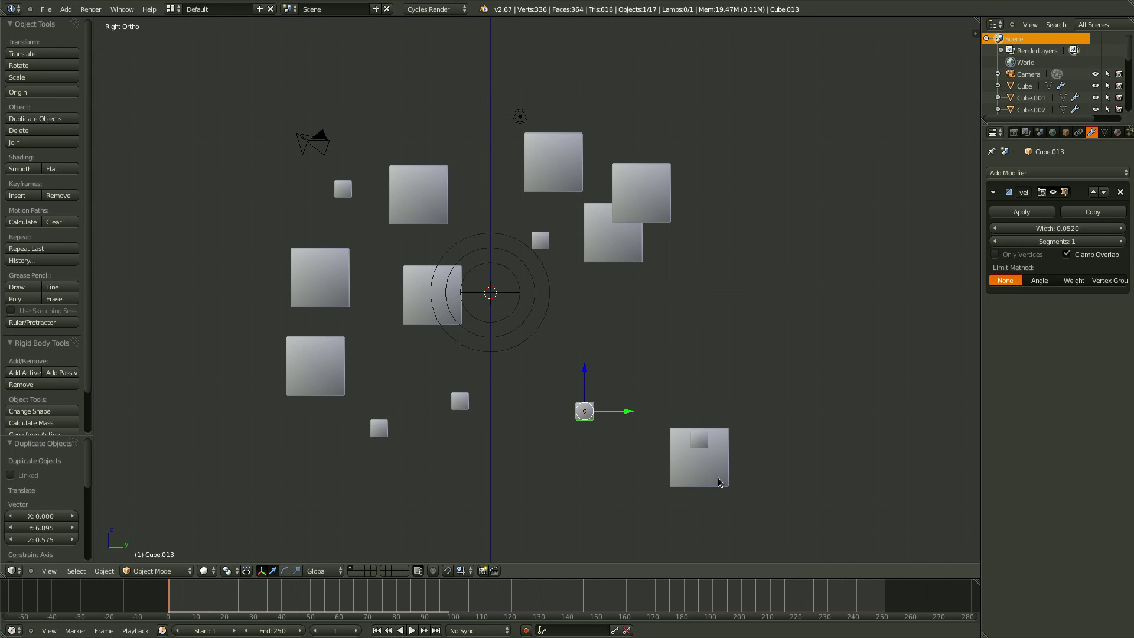
# Step: Move the small cube out of the big cube and add a copy at right
pyautogui.rightClick(703, 442)
pyautogui.press('g')
pyautogui.click(652, 372)
pyautogui.hotkey('shift', 'd')
pyautogui.click(721, 296)
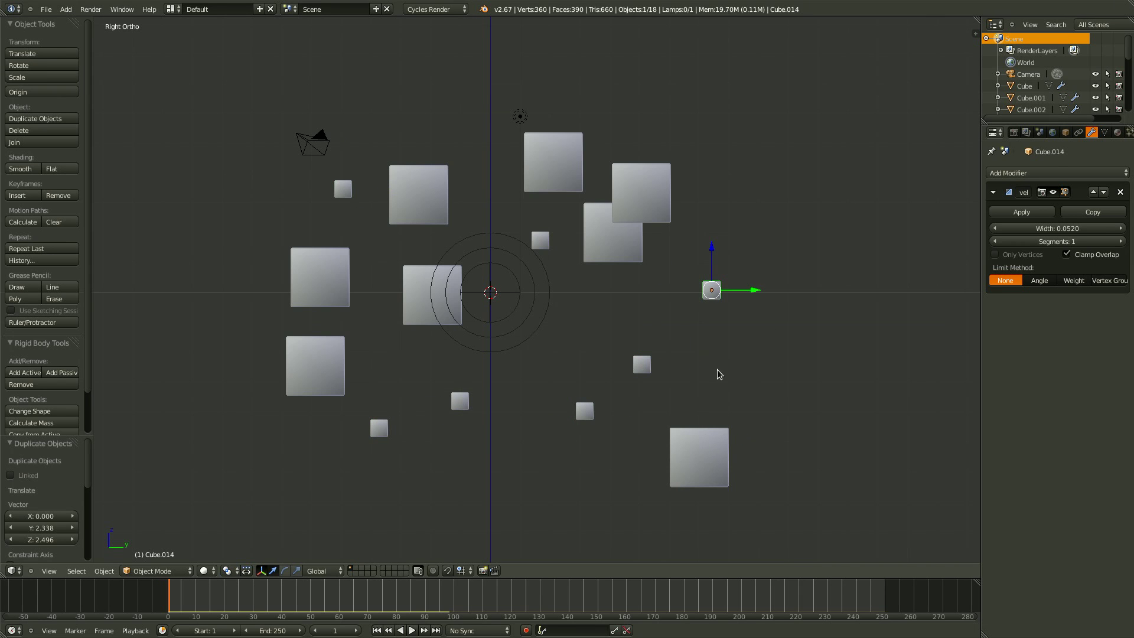
# Step: Duplicate the big lower-right cube and the stacked middle cube into new spots
pyautogui.rightClick(709, 479)
pyautogui.hotkey('shift', 'd')
pyautogui.click(537, 499)
pyautogui.rightClick(420, 329)
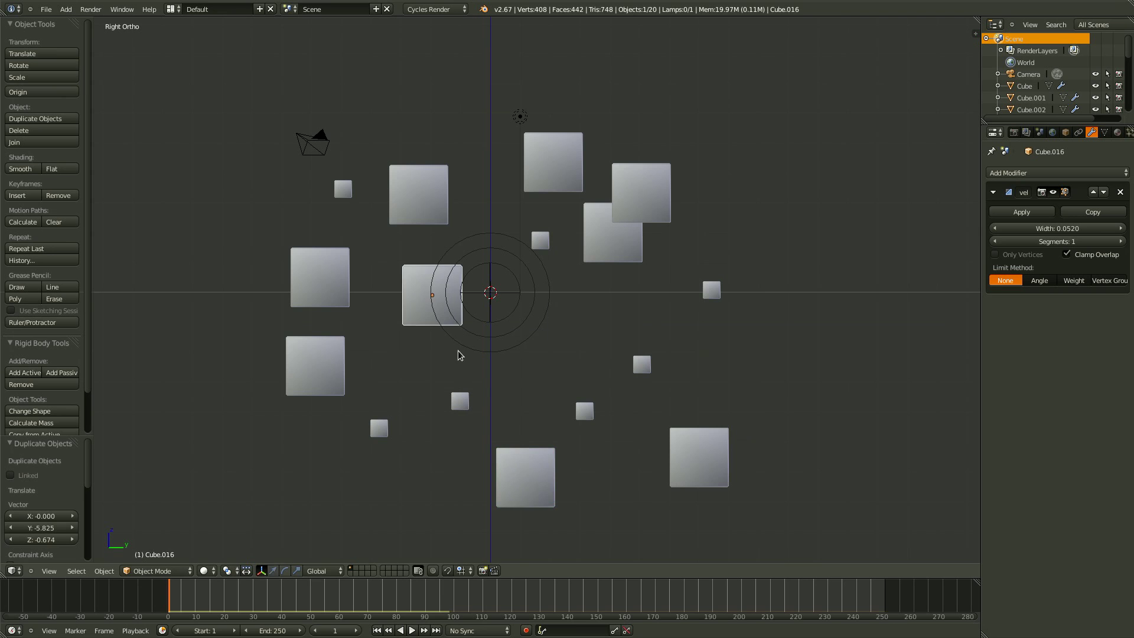
pyautogui.hotkey('shift', 'd')
pyautogui.click(740, 382)
# Step: Duplicate the two overlapping upper-right cubes lower down and move one copy
pyautogui.rightClick(618, 221)
pyautogui.keyDown('shift'); pyautogui.rightClick(596, 251); pyautogui.keyUp('shift')
pyautogui.hotkey('shift', 'd')
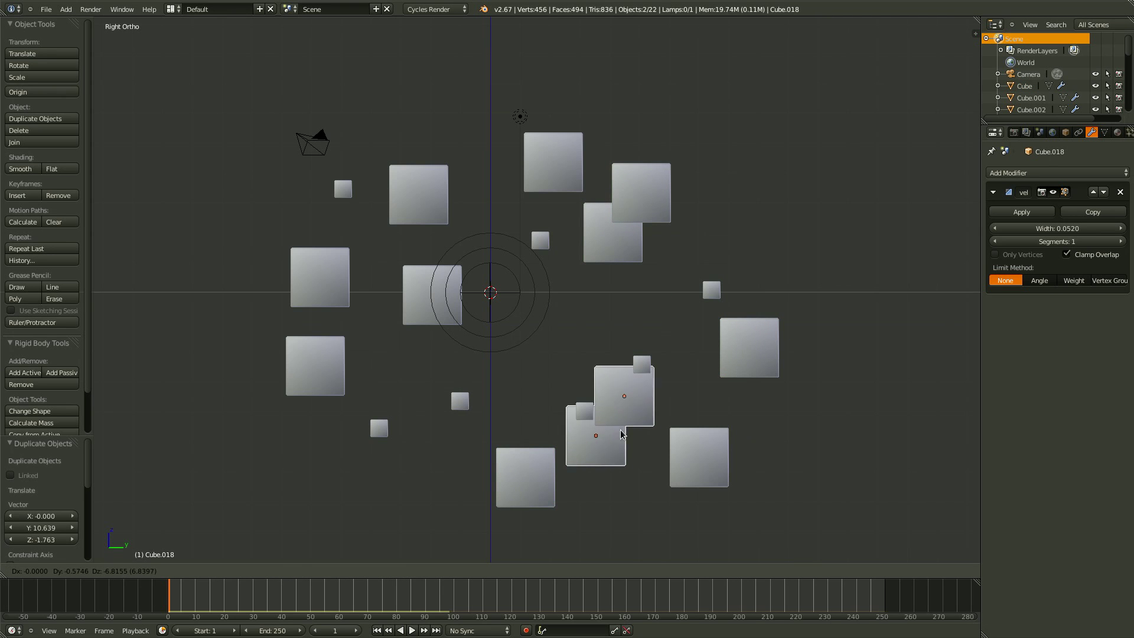
pyautogui.click(617, 487)
pyautogui.rightClick(641, 446)
pyautogui.press('g')
pyautogui.click(574, 336)
# Step: Preview the cubes falling with Alt+A, then stop and view the scene from the front
pyautogui.moveTo(575, 336); pyautogui.dragTo(677, 324, button='middle')
pyautogui.hotkey('alt', 'a')
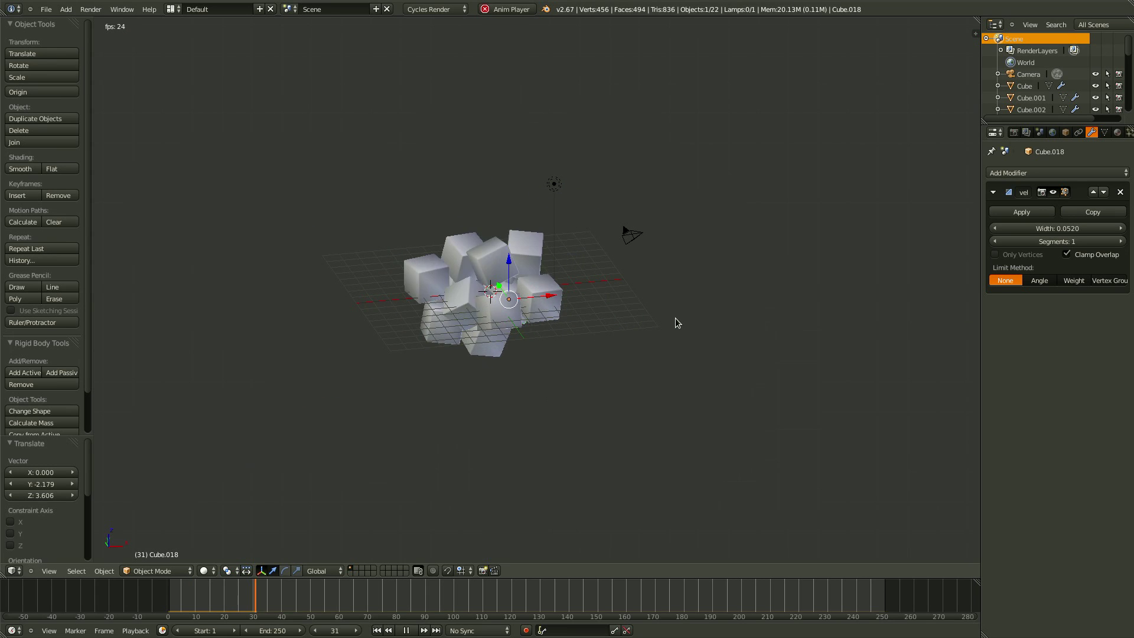
pyautogui.press('Escape')
pyautogui.moveTo(600, 331); pyautogui.dragTo(610, 324, button='middle')
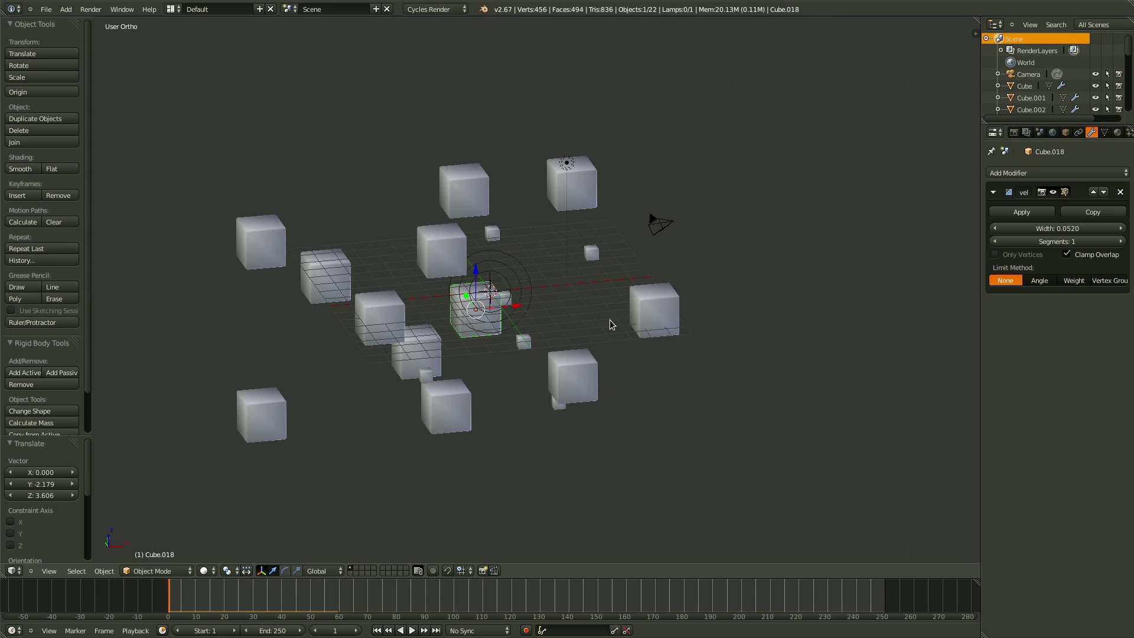
pyautogui.press('KP_5')
pyautogui.press('KP_1')
# Step: Spread three small cubes to the lower right, left and upper left
pyautogui.moveTo(546, 371); pyautogui.dragTo(602, 397, button='right')
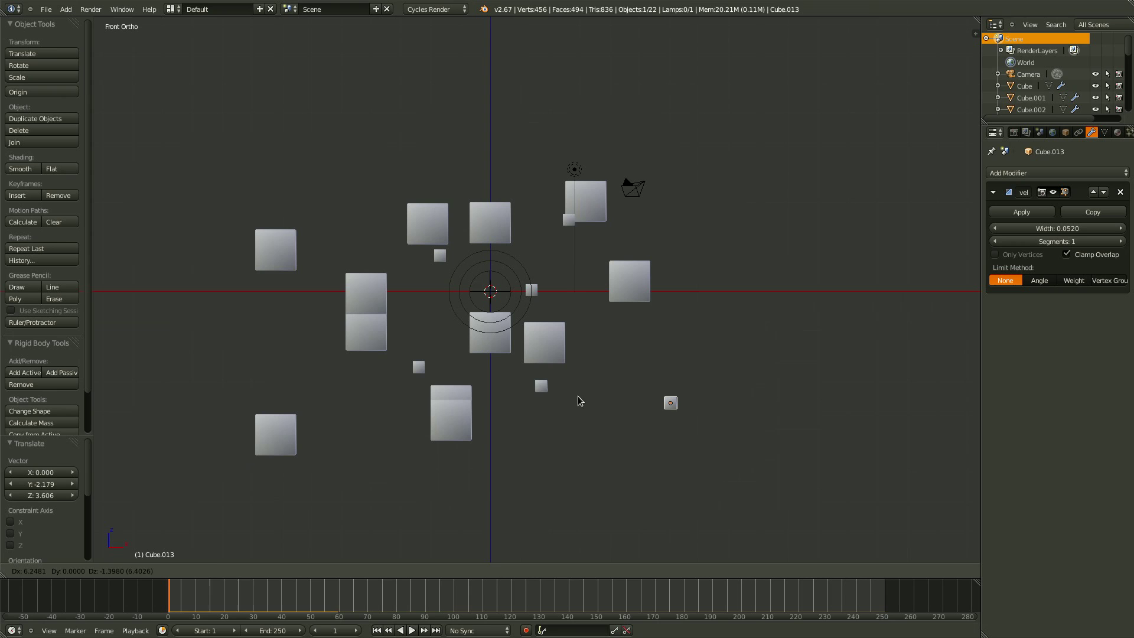
pyautogui.click(579, 400)
pyautogui.rightClick(541, 385)
pyautogui.press('g')
pyautogui.click(221, 328)
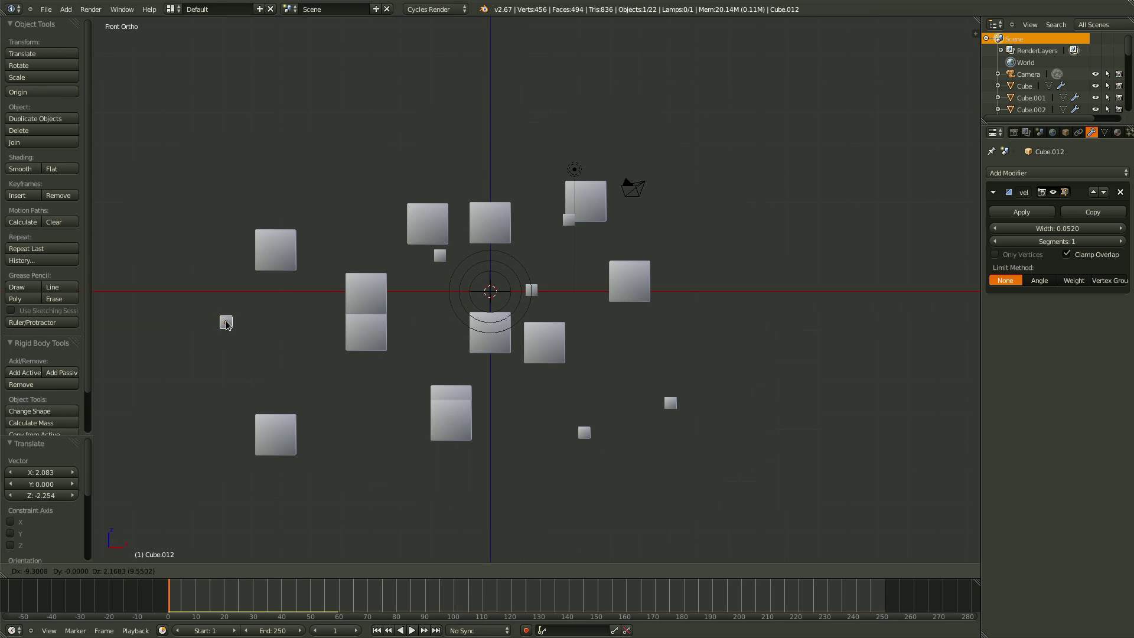
pyautogui.rightClick(444, 263)
pyautogui.press('g')
pyautogui.click(321, 178)
# Step: Add three more copies of a small cube around the centre and bottom
pyautogui.rightClick(534, 290)
pyautogui.hotkey('shift', 'd')
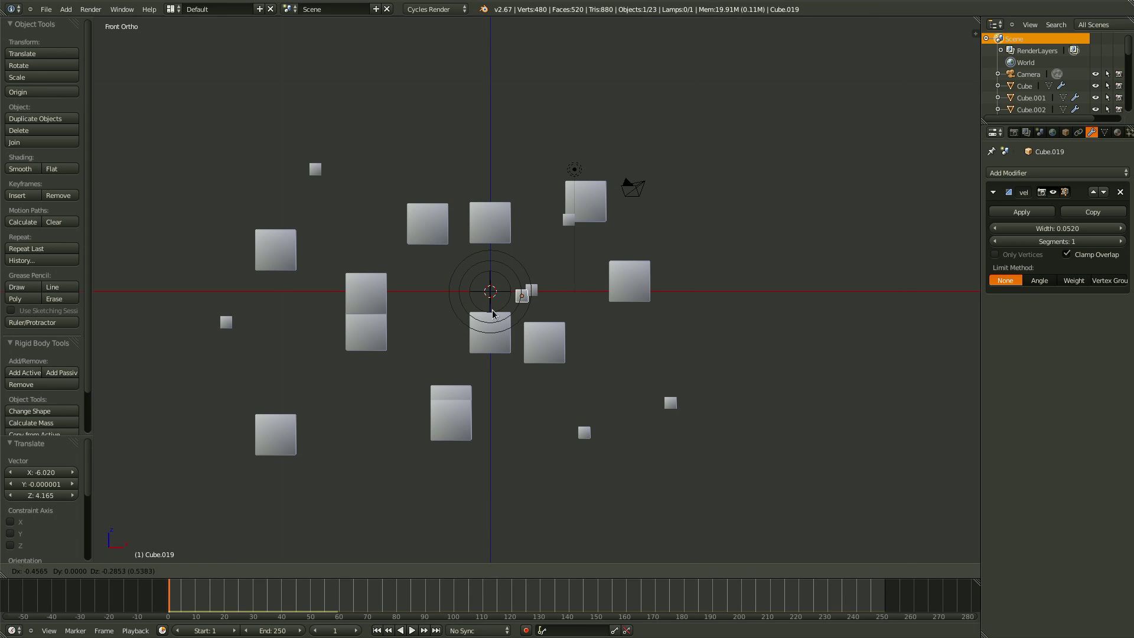
pyautogui.click(417, 334)
pyautogui.hotkey('shift', 'd')
pyautogui.click(515, 475)
pyautogui.hotkey('shift', 'd')
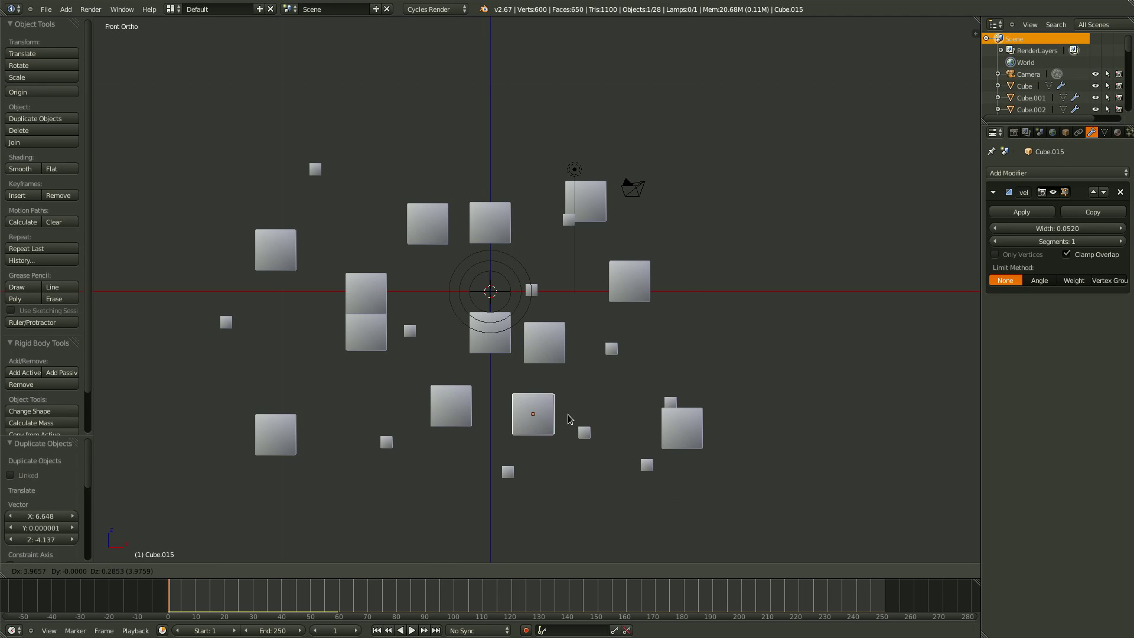
pyautogui.click(580, 418)
# Step: Move the lower stacked cube and add copies at right and upper left, bringing the total to 27
pyautogui.rightClick(347, 338)
pyautogui.press('g')
pyautogui.click(303, 368)
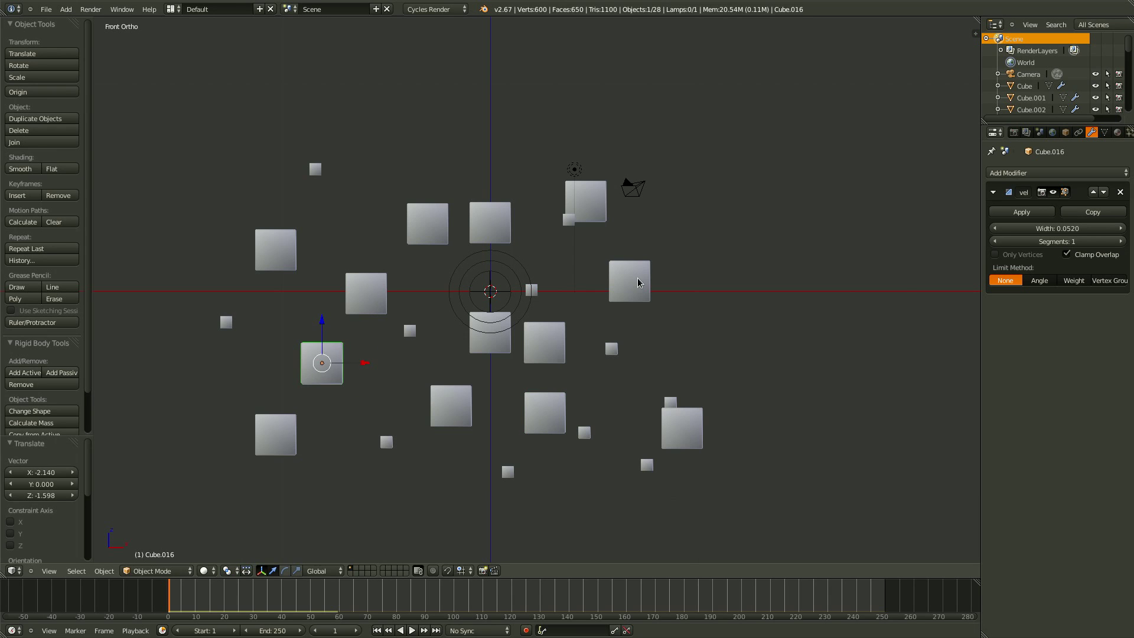
pyautogui.hotkey('shift', 'd')
pyautogui.click(762, 301)
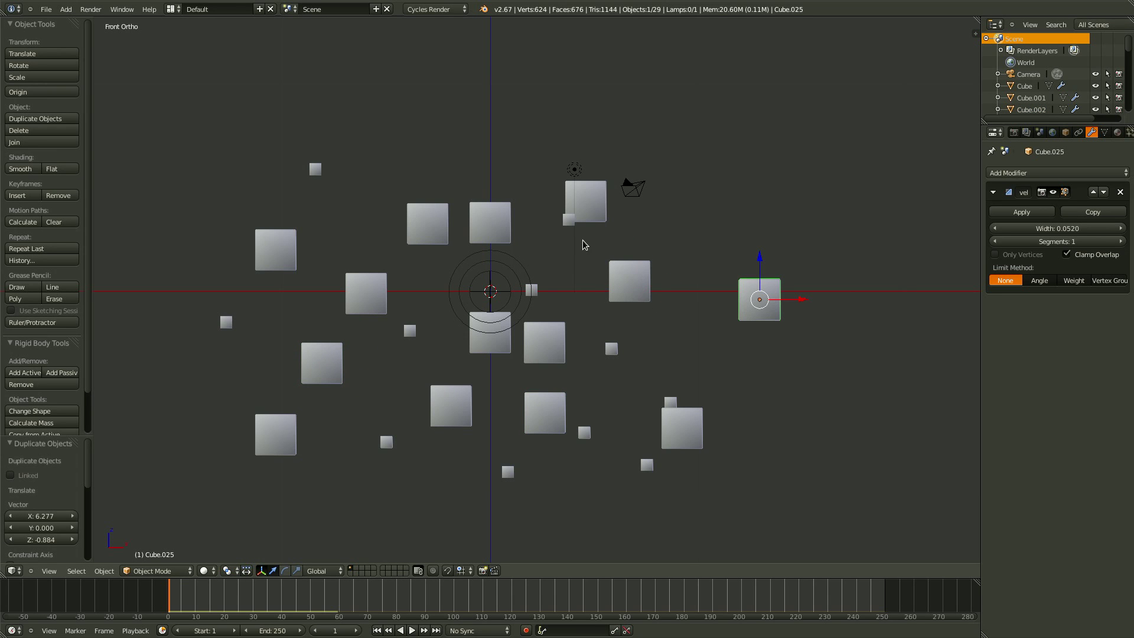
pyautogui.rightClick(499, 235)
pyautogui.hotkey('shift', 'd')
pyautogui.click(299, 107)
pyautogui.moveTo(307, 118); pyautogui.dragTo(567, 334, button='middle')
# Step: Select the lamp and delete it, leaving the cubes, empty and camera
pyautogui.scroll(3, 561, 337)
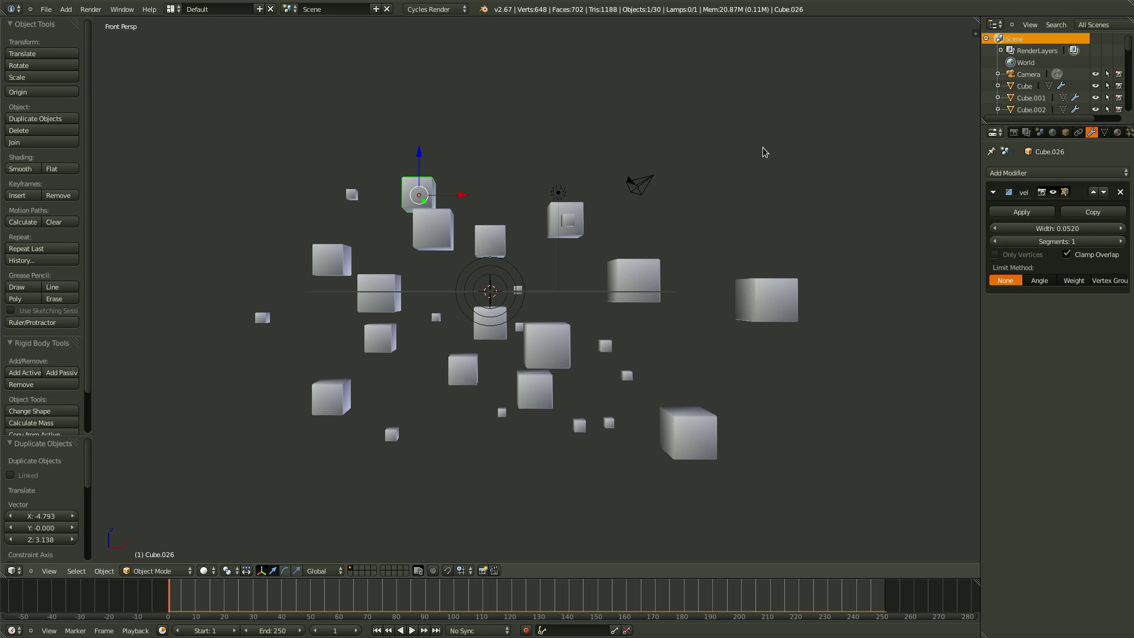
pyautogui.rightClick(566, 188)
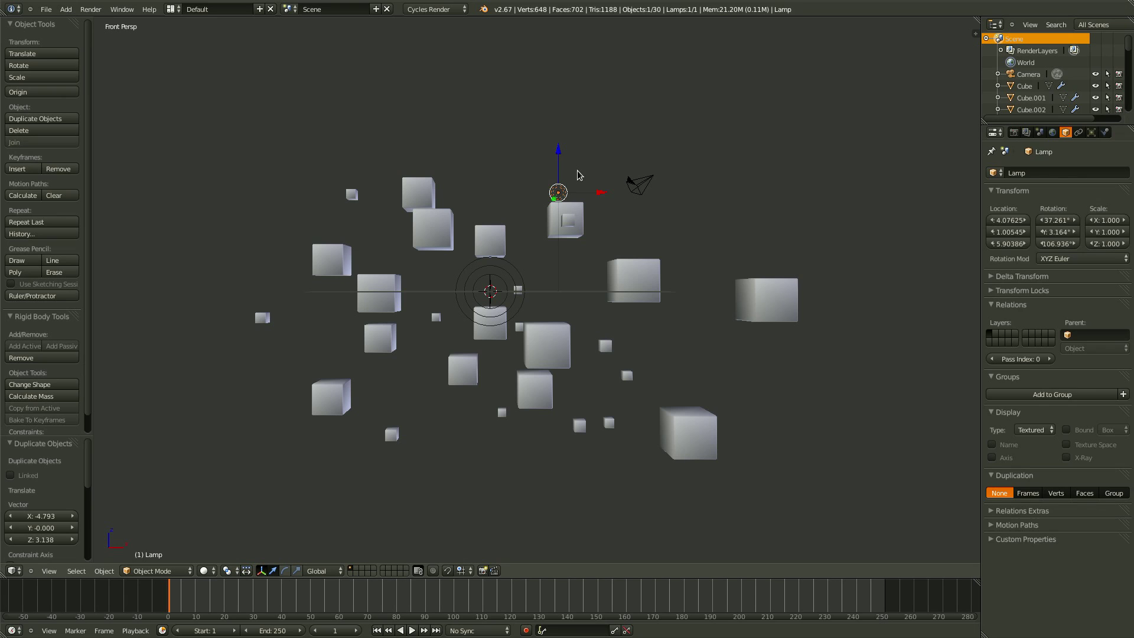
pyautogui.press('x')
pyautogui.click(577, 176)
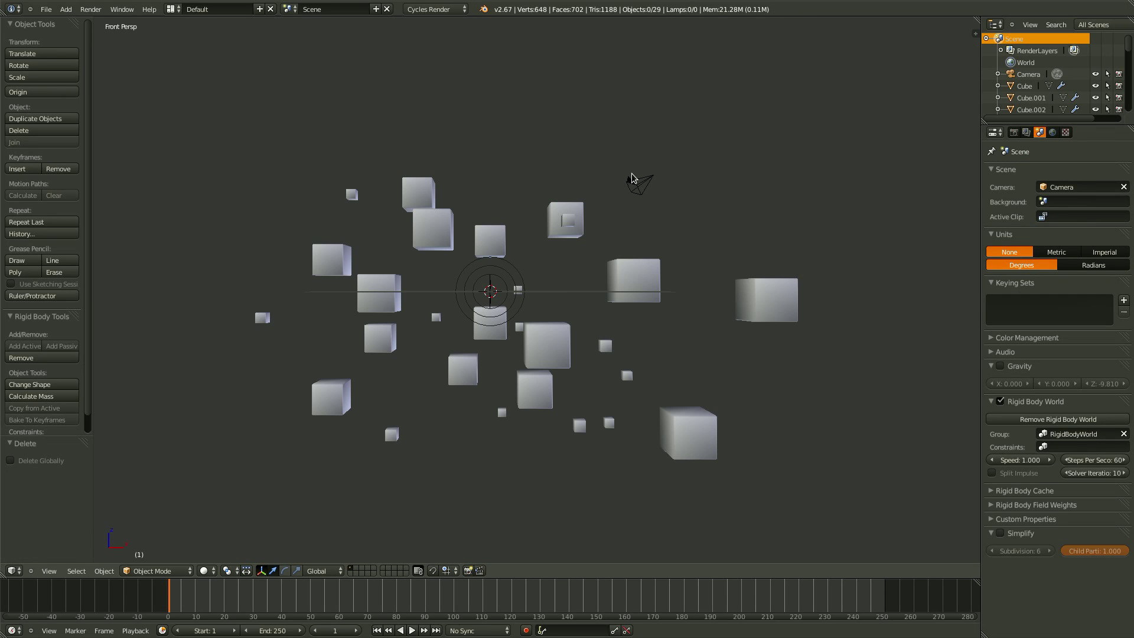
# Step: Reset the camera's location and rotation to the origin, then switch to orthographic right view
pyautogui.rightClick(607, 252)
pyautogui.moveTo(607, 253); pyautogui.dragTo(598, 262, button='middle')
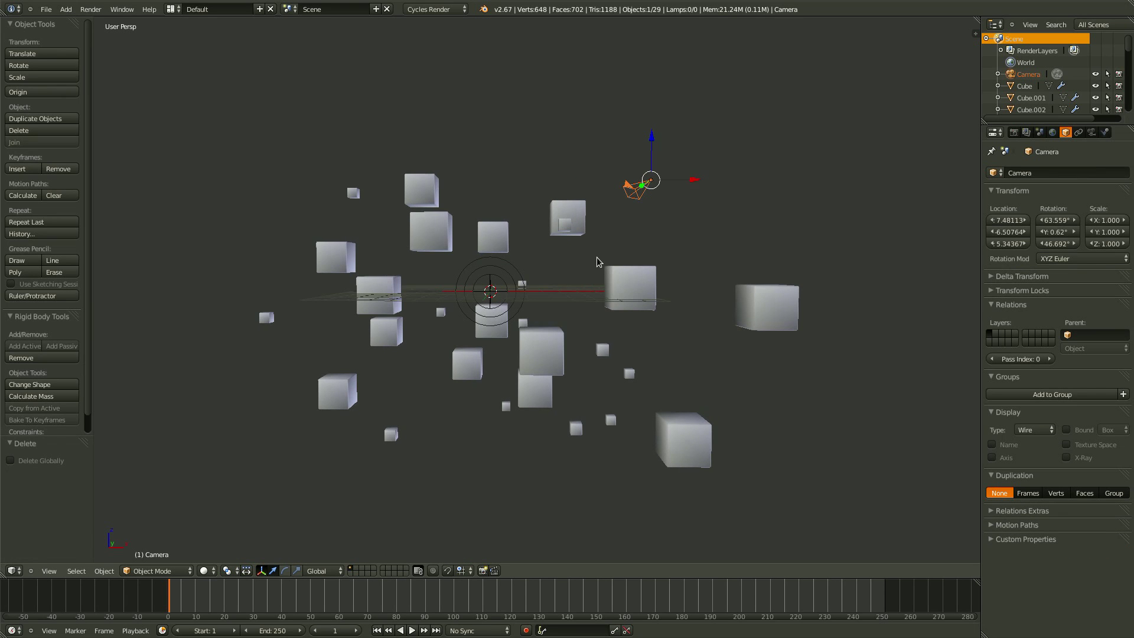
pyautogui.hotkey('alt', 'g')
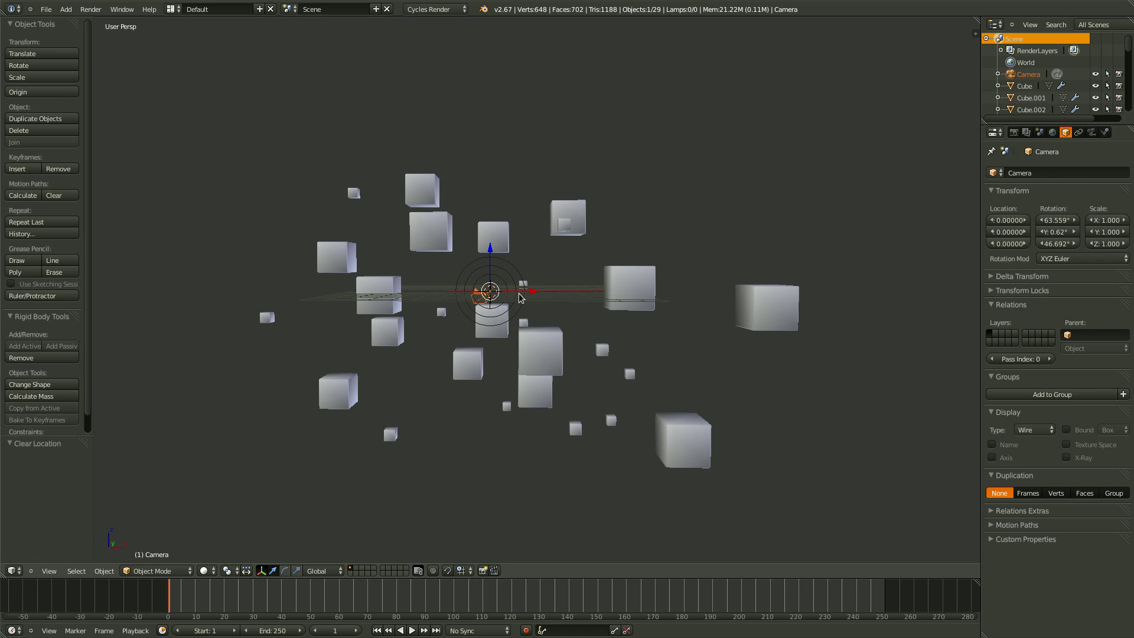
pyautogui.hotkey('alt', 'r')
pyautogui.moveTo(584, 316); pyautogui.dragTo(555, 313, button='middle')
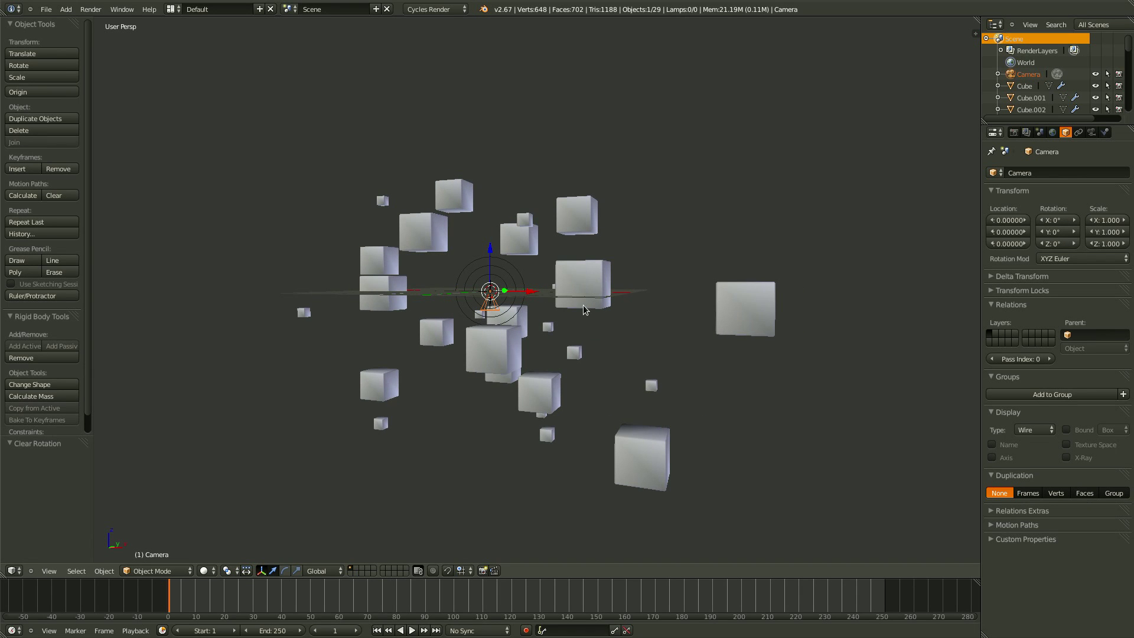
pyautogui.press('KP_3')
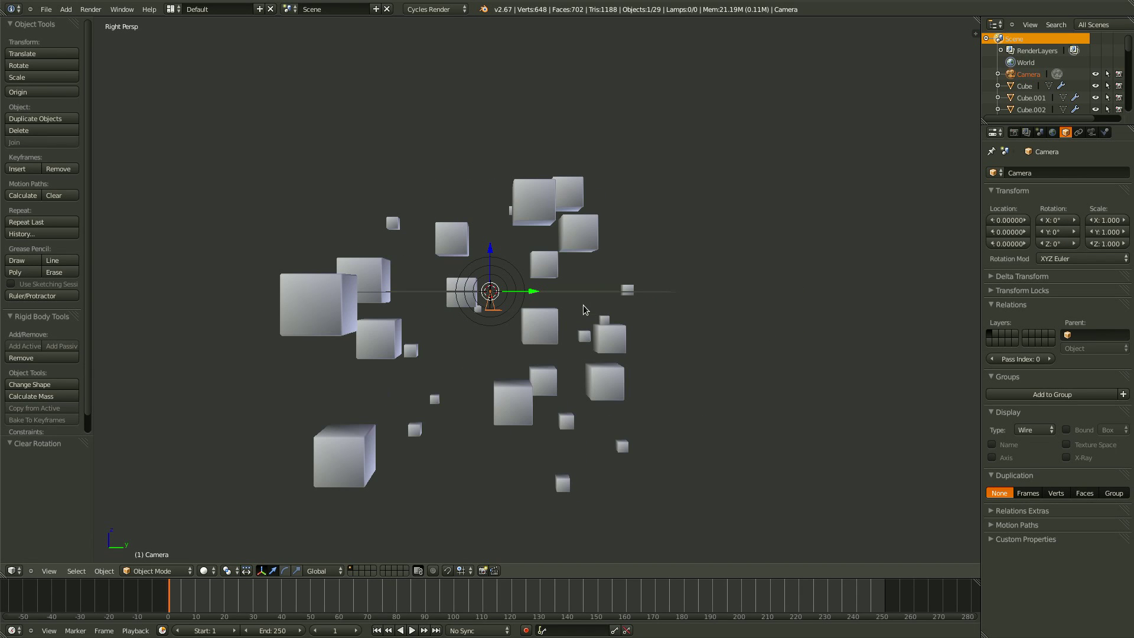
pyautogui.press('KP_5')
# Step: Rotate the camera 90 degrees on the X axis
pyautogui.press('r')
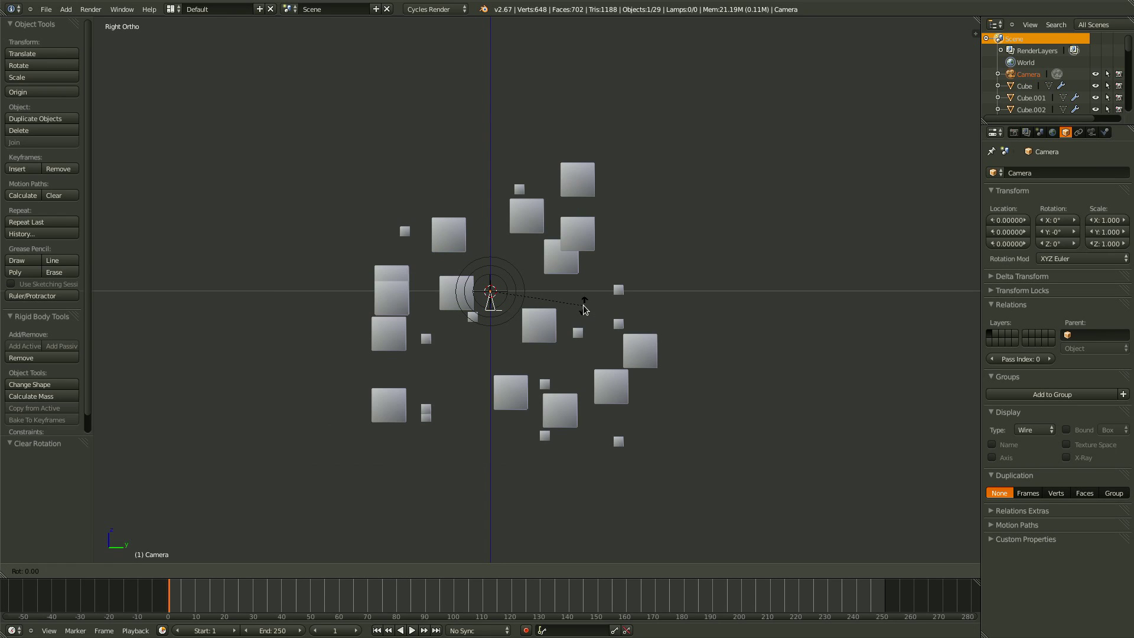
pyautogui.press('x')
pyautogui.press('9')
pyautogui.press('0')
pyautogui.press('Return')
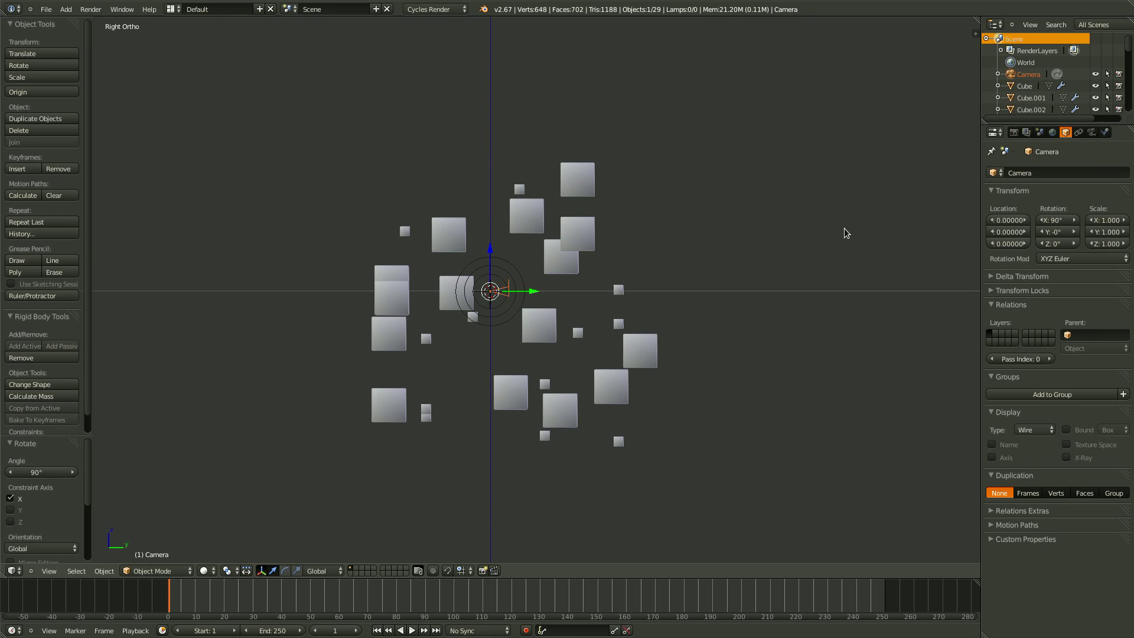
# Step: Pull the camera back along Y to 26.7271, checking the framing through the camera
pyautogui.press('g')
pyautogui.press('y')
pyautogui.press('Return')
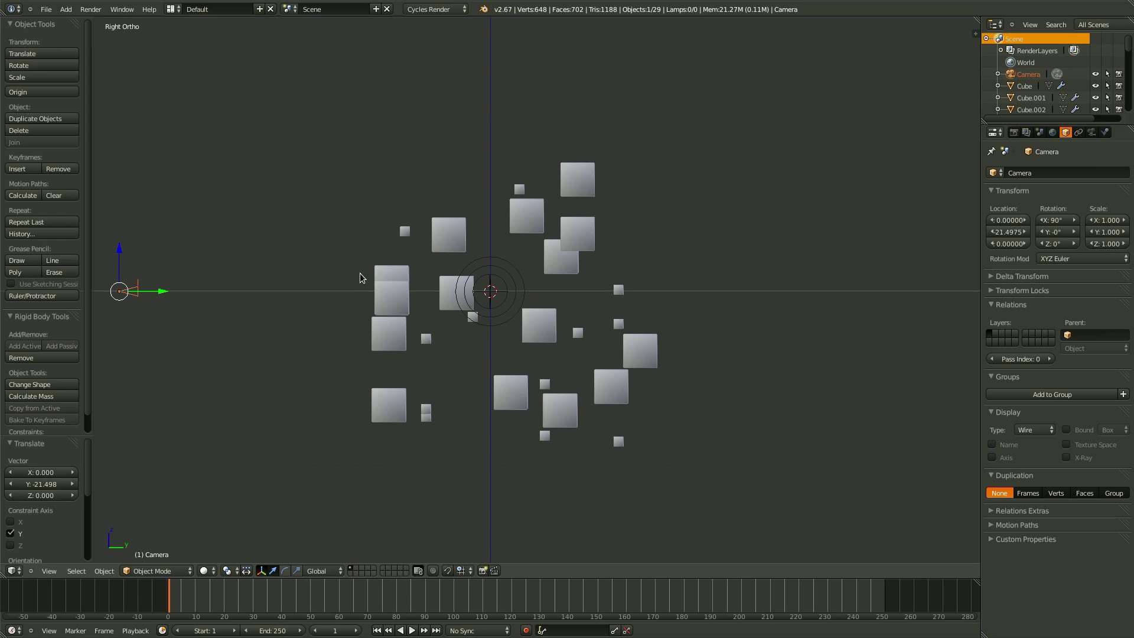
pyautogui.press('KP_0')
pyautogui.press('g')
pyautogui.press('y')
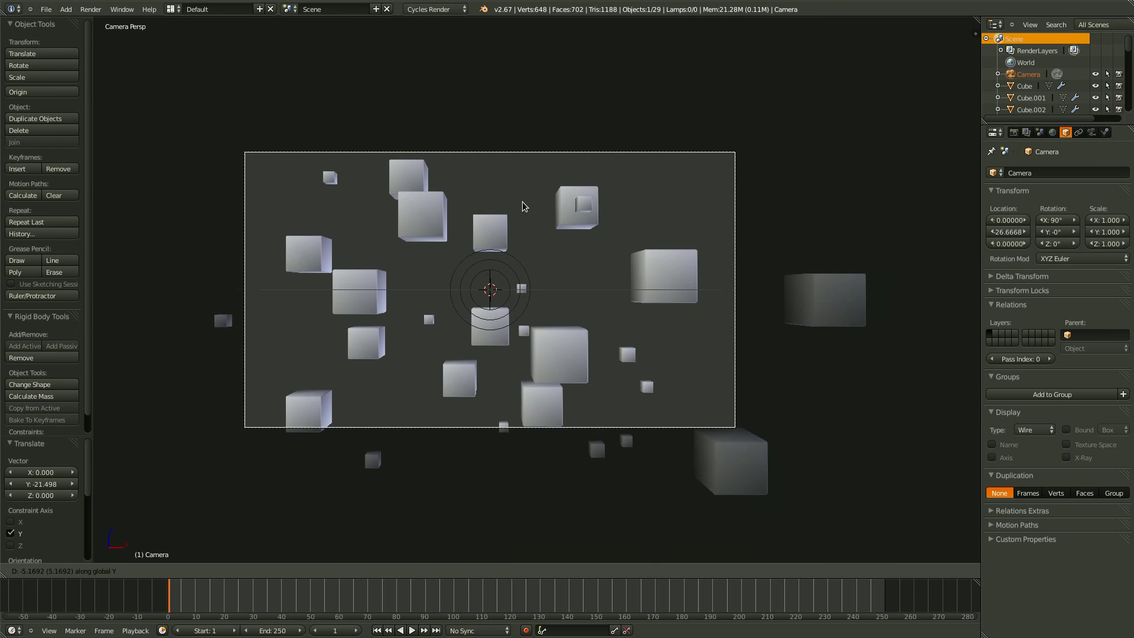
pyautogui.press('Return')
# Step: Play the animation to watch the cubes clump centrally, then return to the right view
pyautogui.hotkey('alt', 'a')
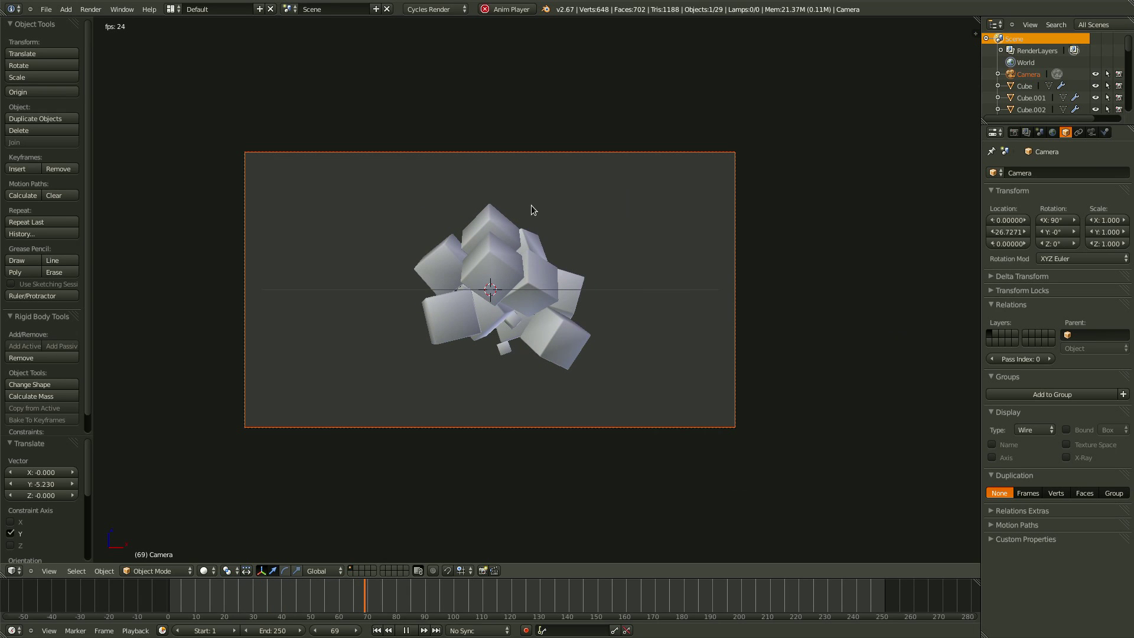
pyautogui.press('Escape')
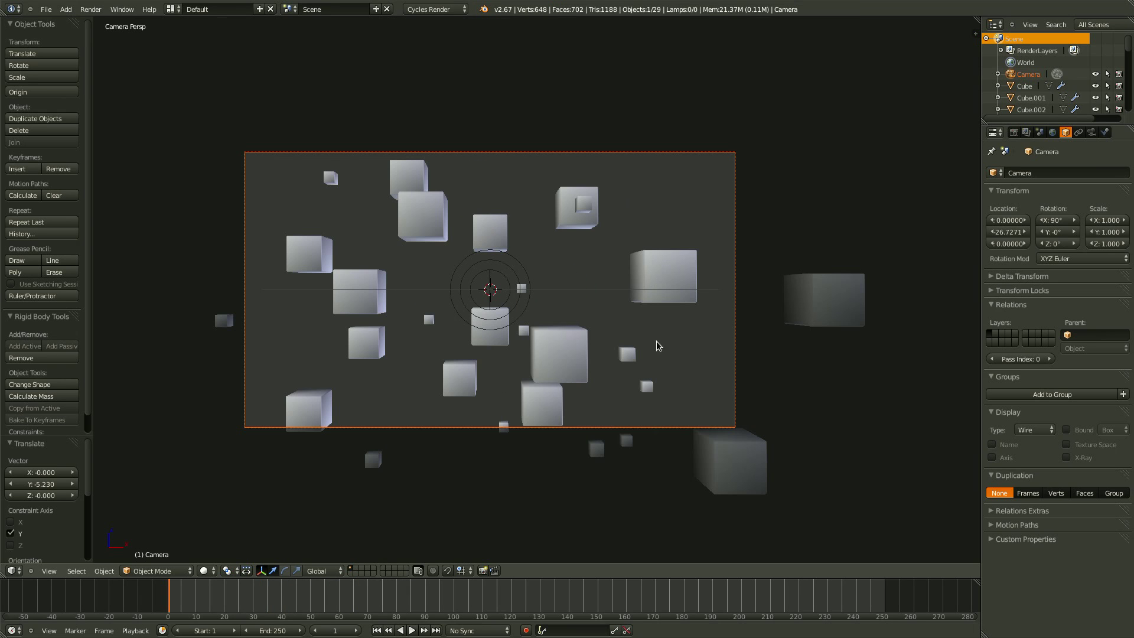
pyautogui.moveTo(656, 342); pyautogui.dragTo(618, 290, button='middle')
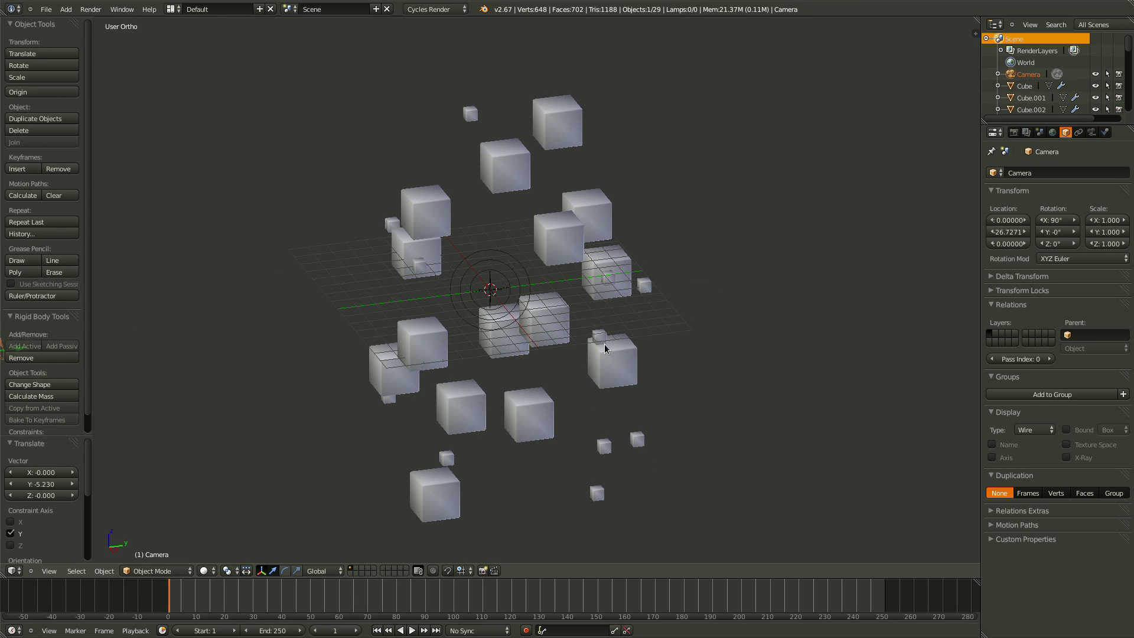
pyautogui.moveTo(603, 345); pyautogui.dragTo(568, 354, button='middle')
pyautogui.press('KP_3')
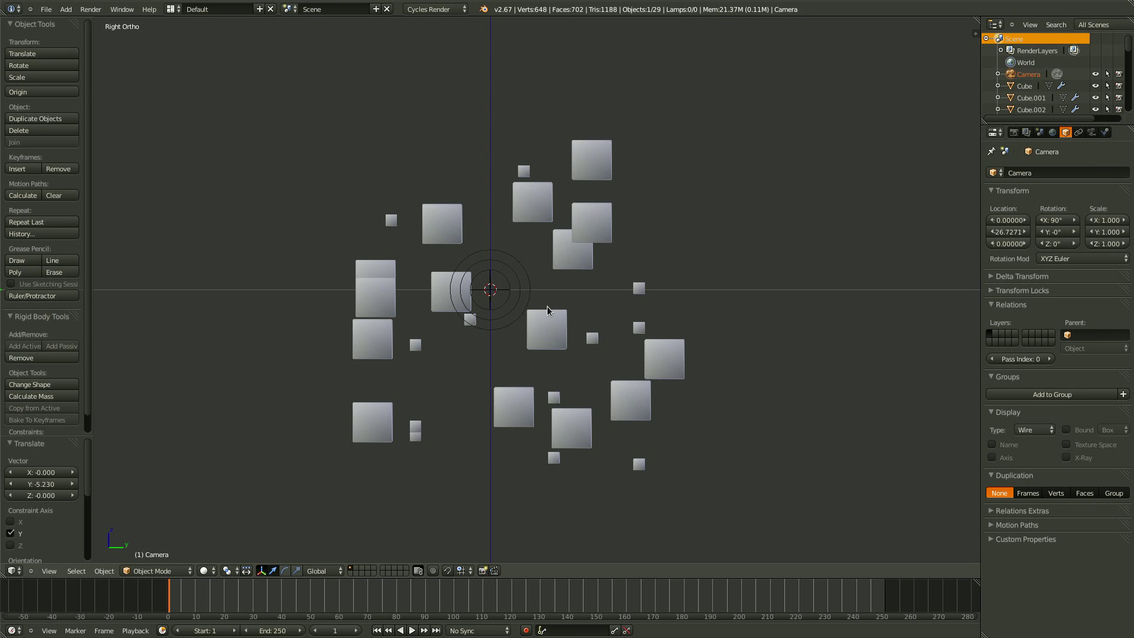
# Step: Add a plane, rotate it 90° on X and push it to Y 19.883
pyautogui.hotkey('shift', 'a')
pyautogui.moveTo(532, 215)
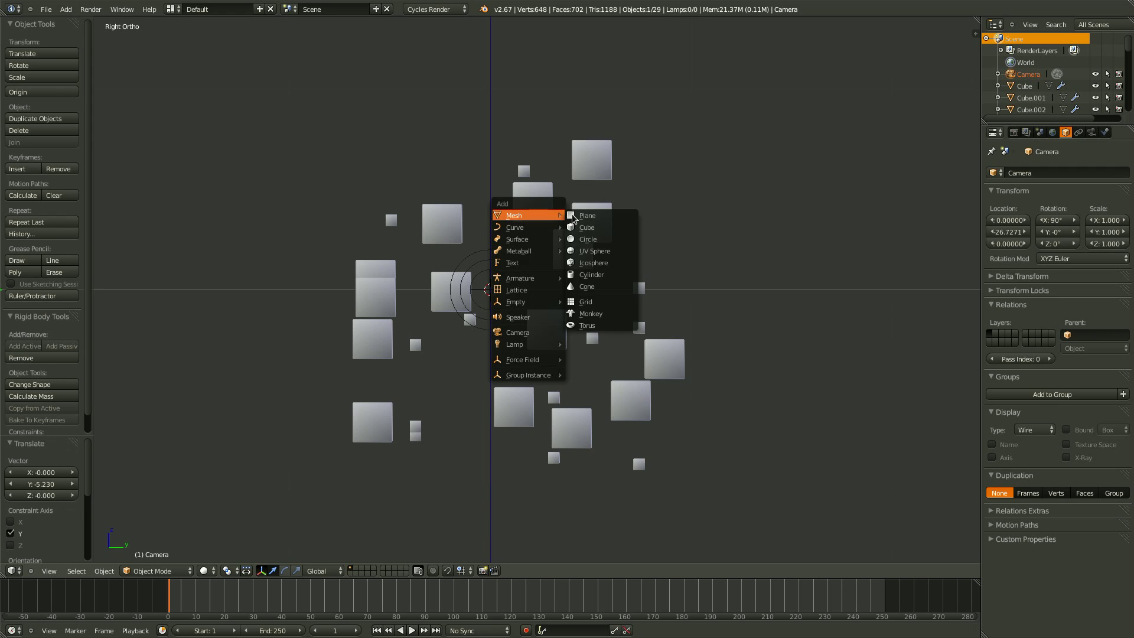
pyautogui.click(571, 215)
pyautogui.moveTo(558, 231); pyautogui.dragTo(530, 365, button='middle')
pyautogui.press('r')
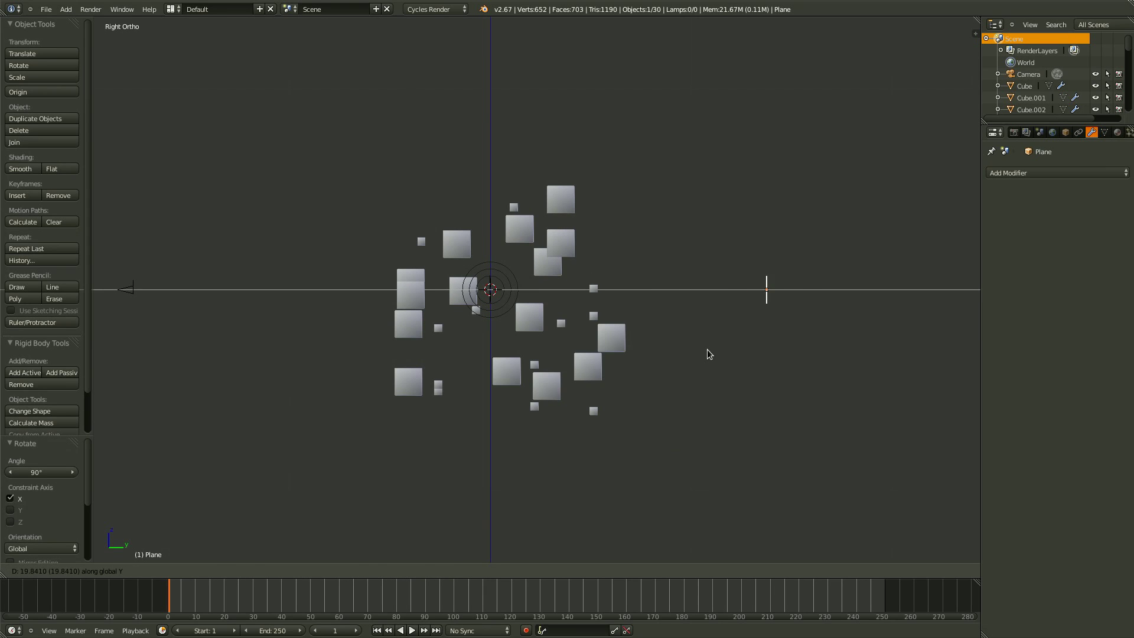
pyautogui.click(707, 349)
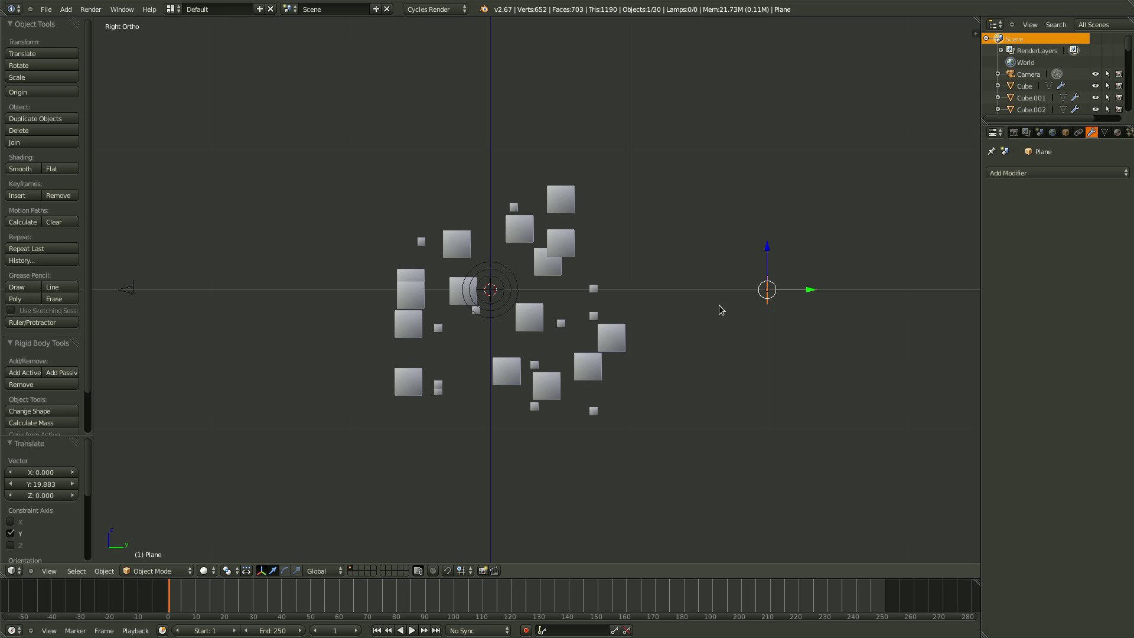
# Step: Scale the plane to 3.356 so it fills the camera view
pyautogui.press('KP_0')
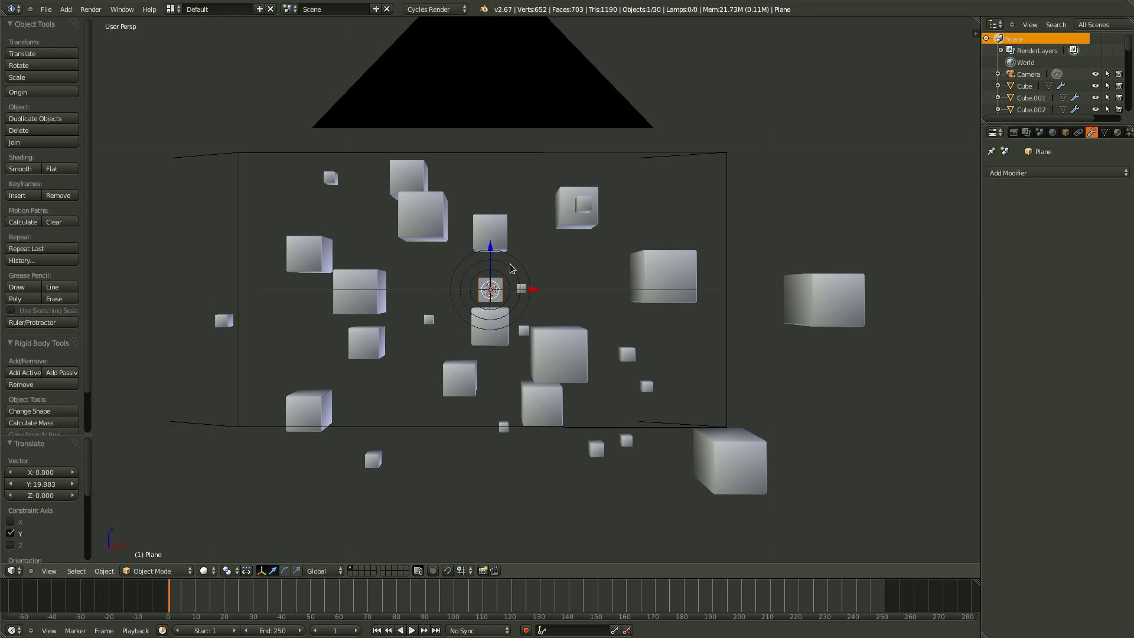
pyautogui.press('s')
pyautogui.click(644, 348)
pyautogui.press('s')
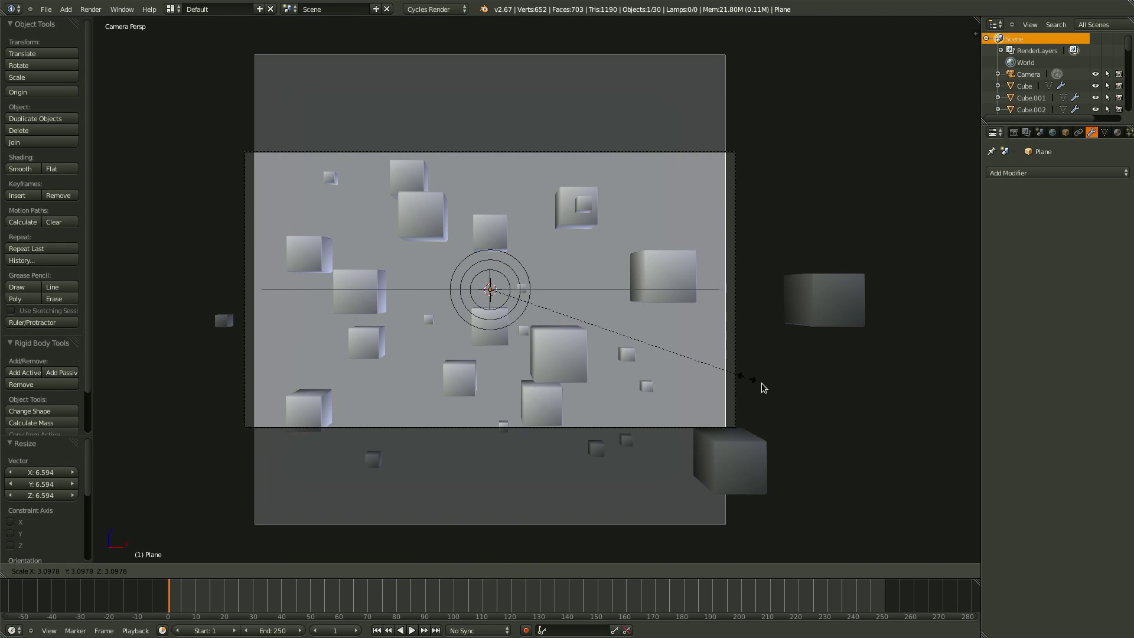
pyautogui.click(583, 362)
pyautogui.scroll(-2, 591, 225)
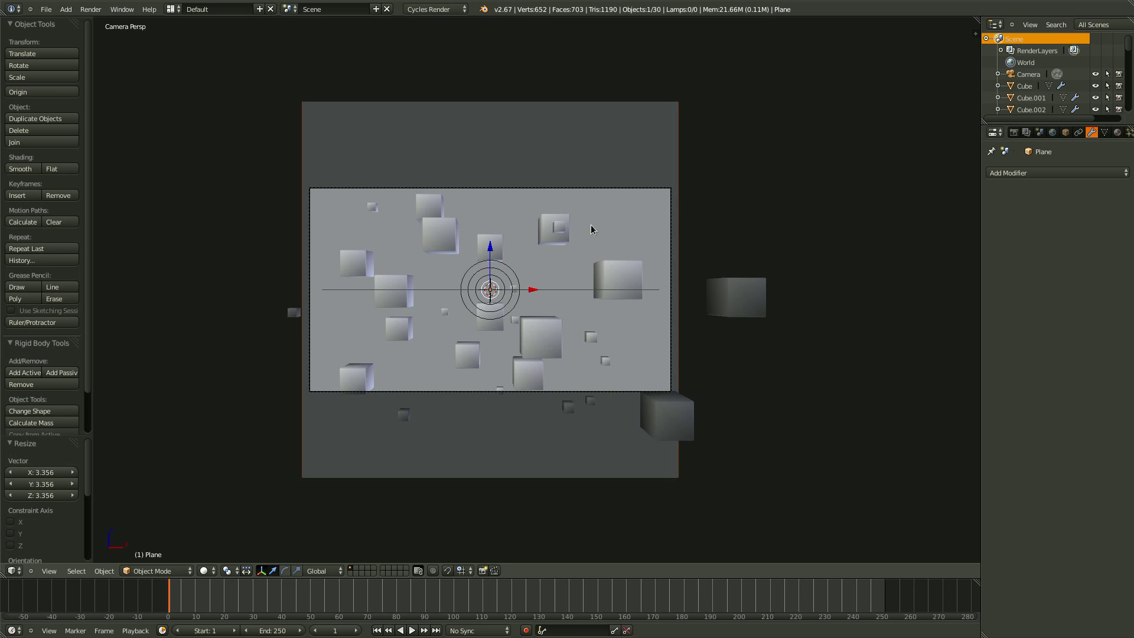
pyautogui.press('x')
pyautogui.press('Escape')
# Step: Add a new plane and rename it lamp_top
pyautogui.hotkey('shift', 'a')
pyautogui.click(527, 281)
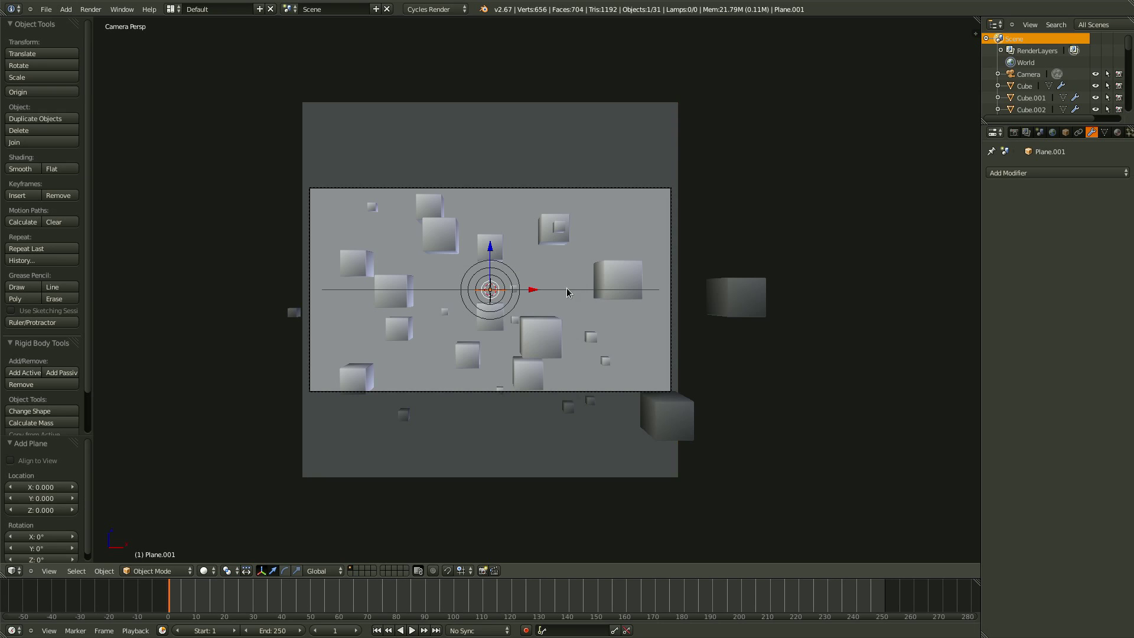
pyautogui.scroll(3, 566, 288)
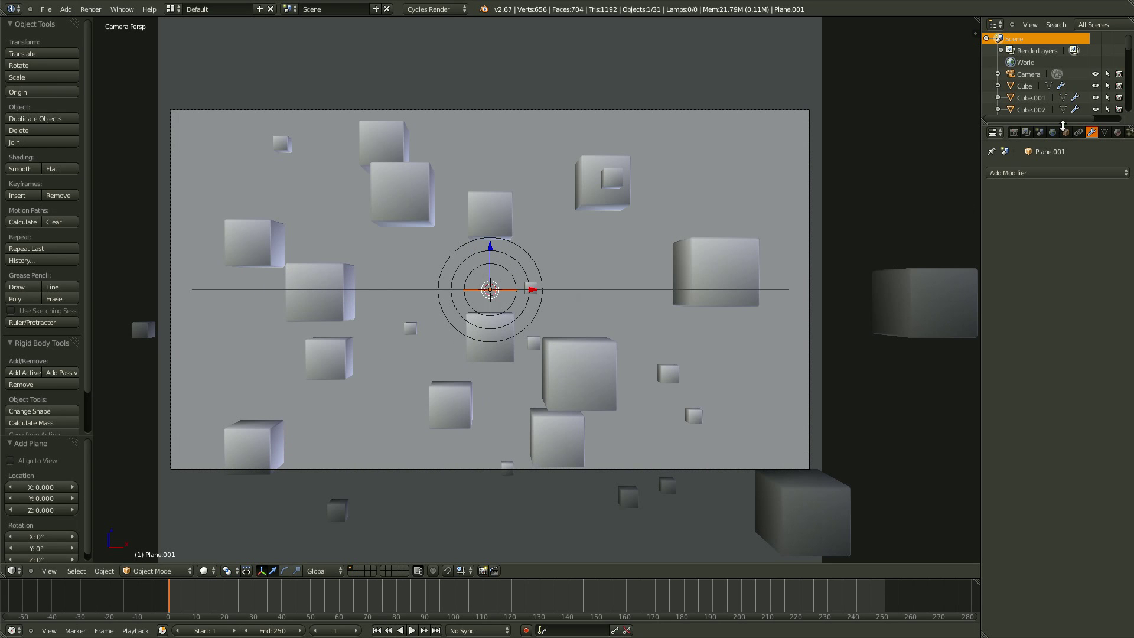
pyautogui.click(1065, 132)
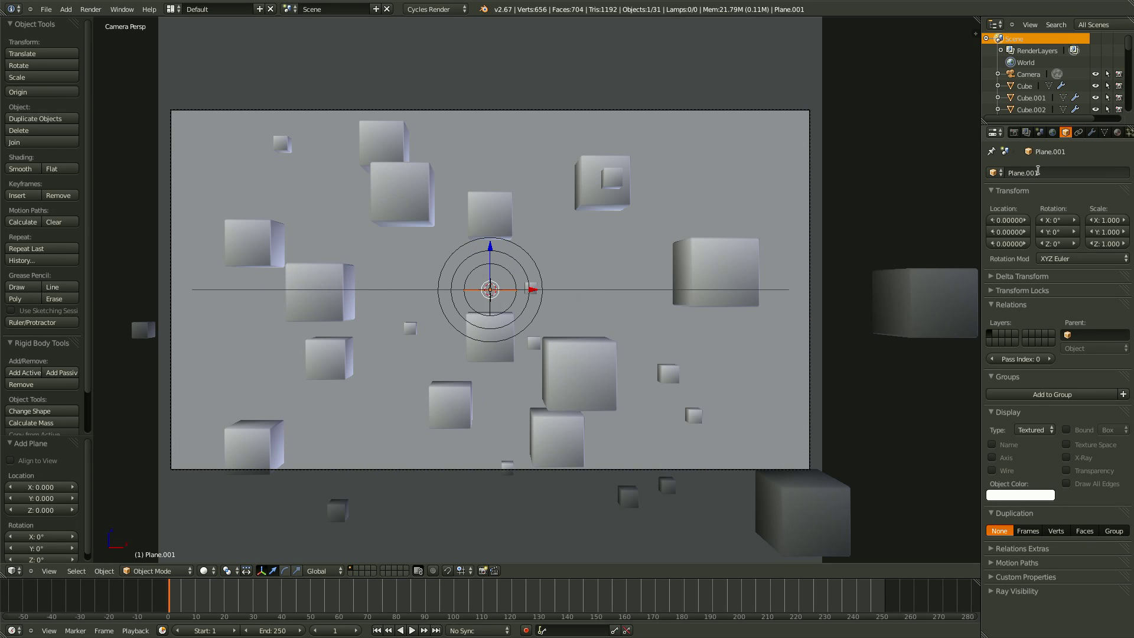
pyautogui.click(1038, 171)
pyautogui.press('BackSpace')
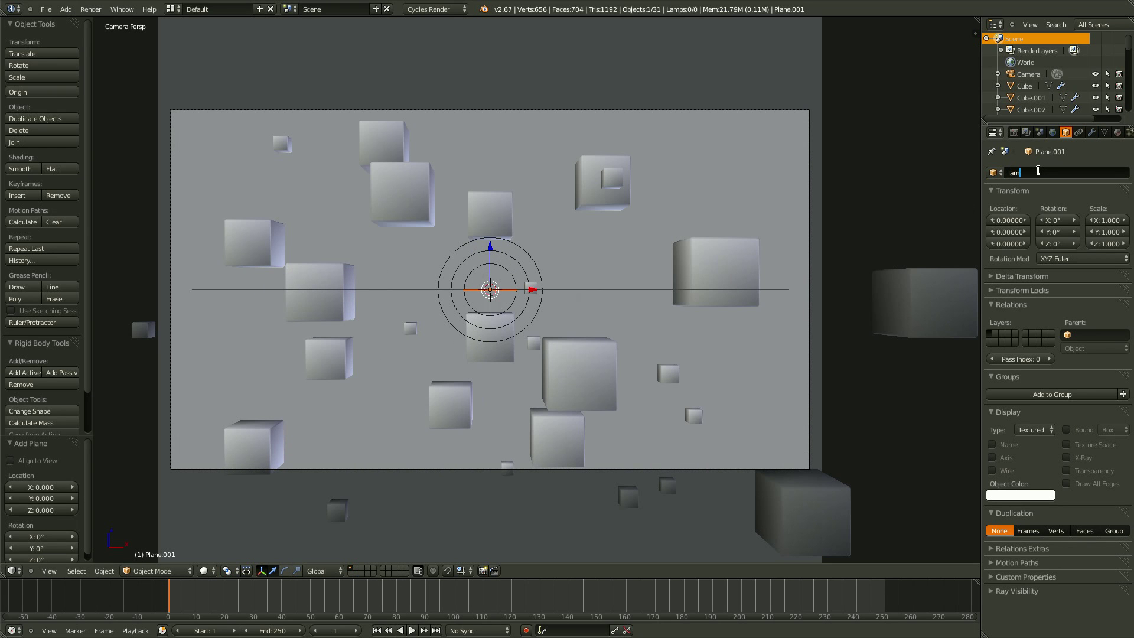
pyautogui.write('lamp_top')
pyautogui.press('Return')
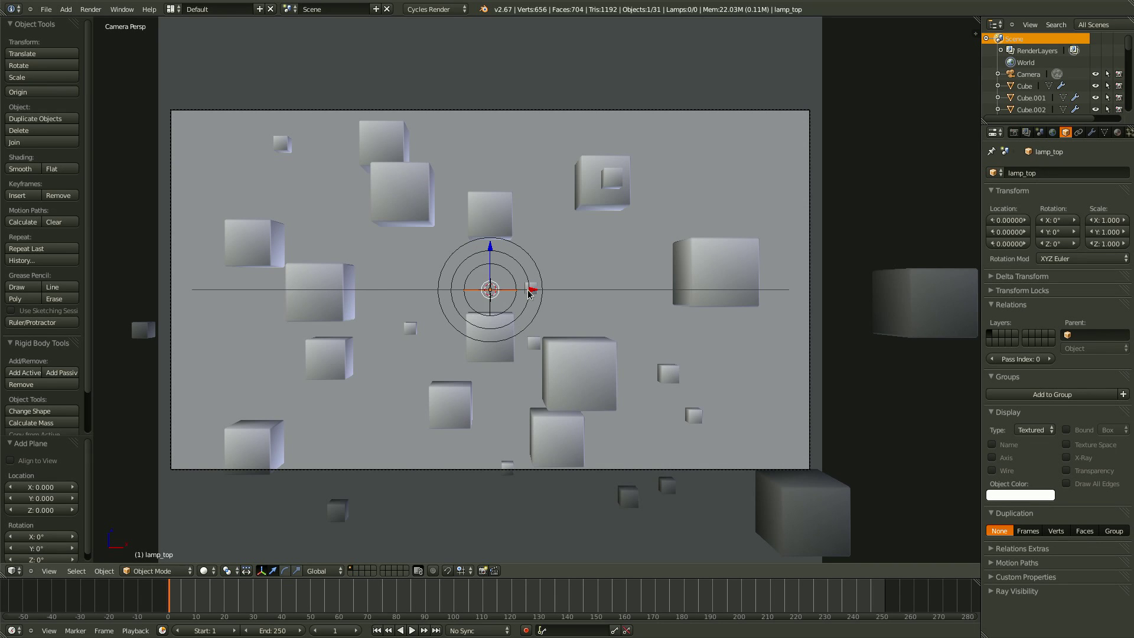
# Step: In top wireframe view, scale lamp_top up to 7.278
pyautogui.press('KP_7')
pyautogui.press('z')
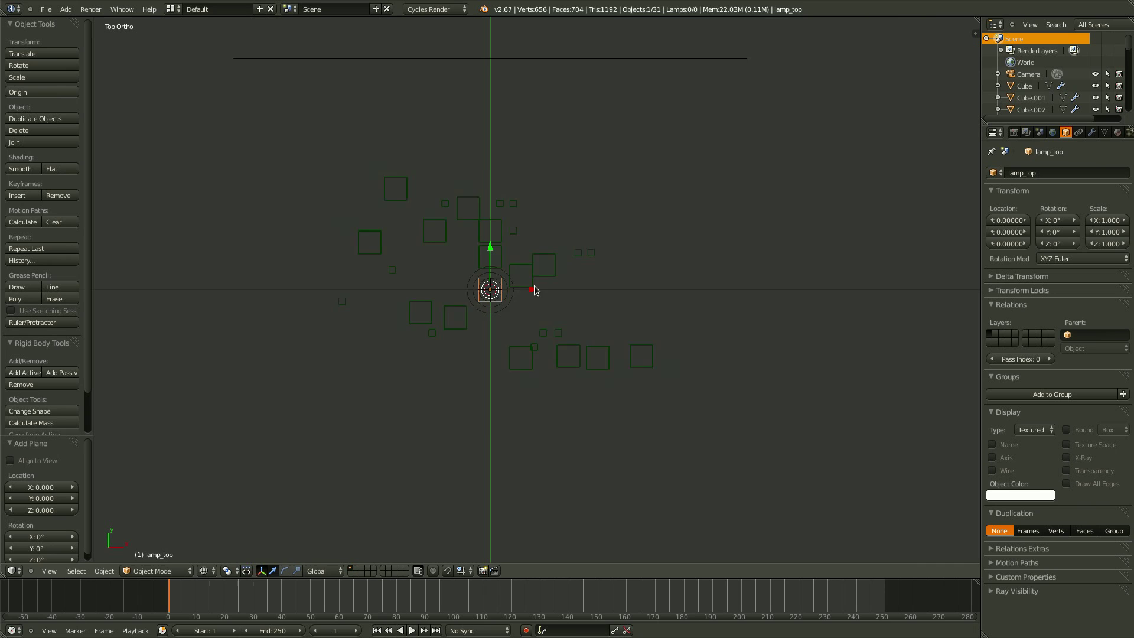
pyautogui.scroll(-5, 534, 289)
pyautogui.press('s')
pyautogui.click(666, 387)
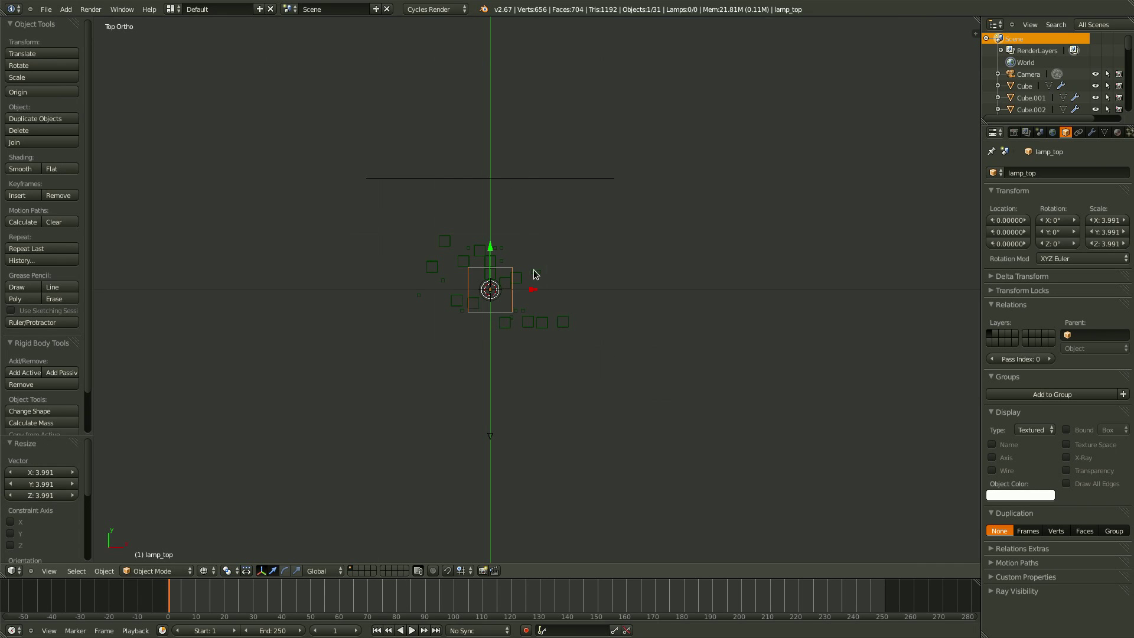
pyautogui.press('s')
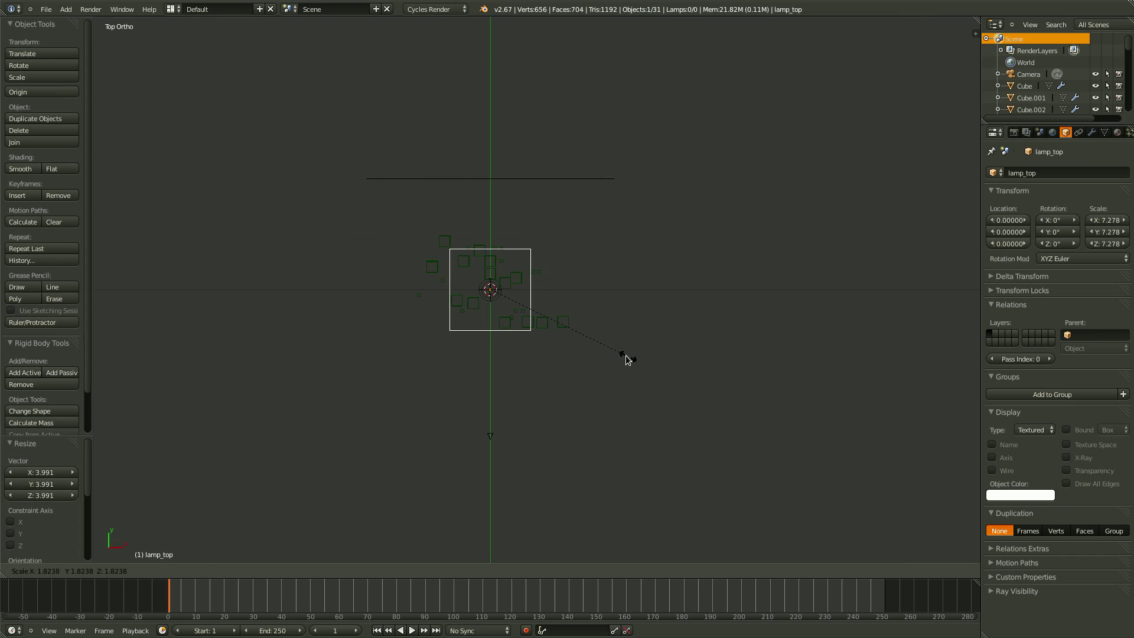
pyautogui.click(532, 298)
# Step: Shape lamp_top into a trapezoid: move its top edge to Y 16.361 and narrow it along X
pyautogui.scroll(4, 534, 286)
pyautogui.press('Tab')
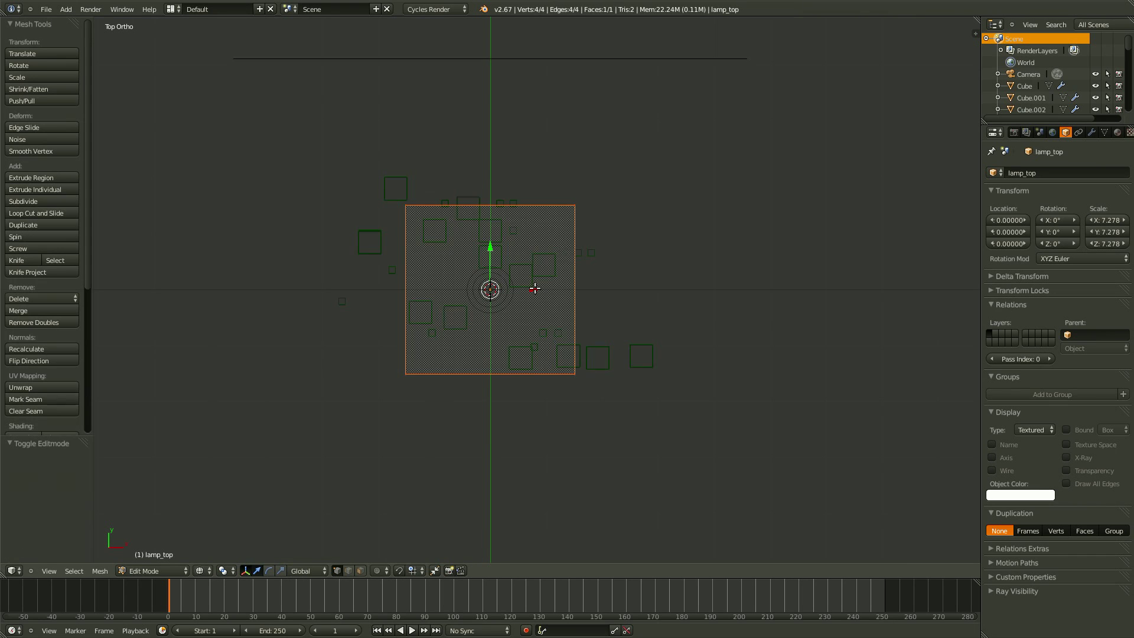
pyautogui.scroll(-1, 612, 221)
pyautogui.keyDown('shift'); pyautogui.scroll(3, 594, 299); pyautogui.keyUp('shift')
pyautogui.hotkey('ctrl', 'Tab')
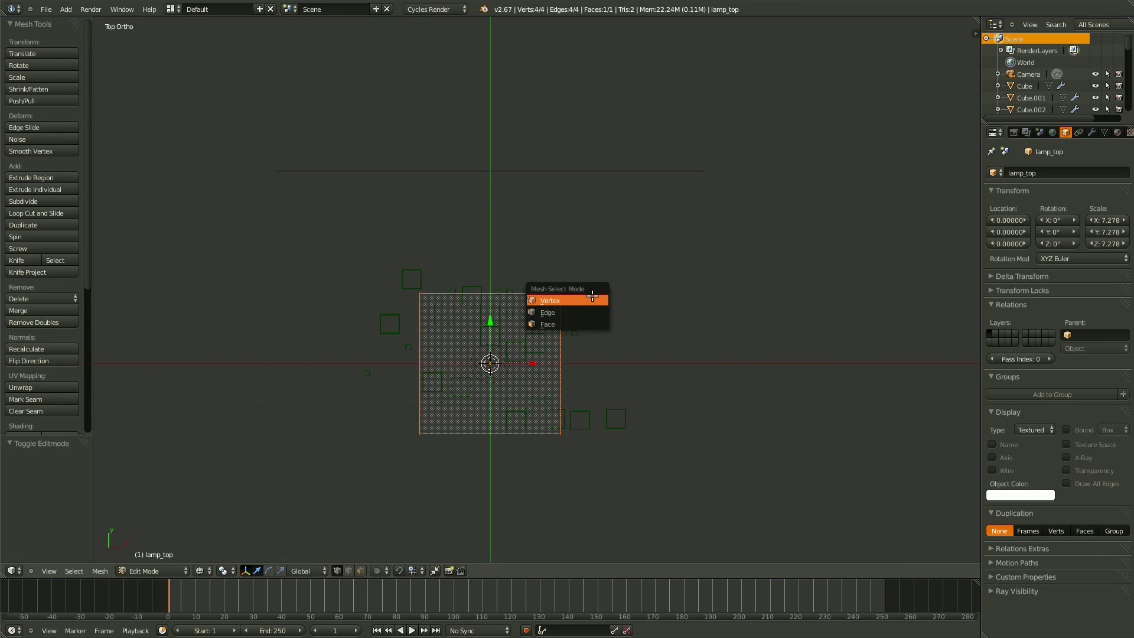
pyautogui.click(549, 312)
pyautogui.press('a')
pyautogui.rightClick(460, 284)
pyautogui.press('g')
pyautogui.press('y')
pyautogui.click(402, 195)
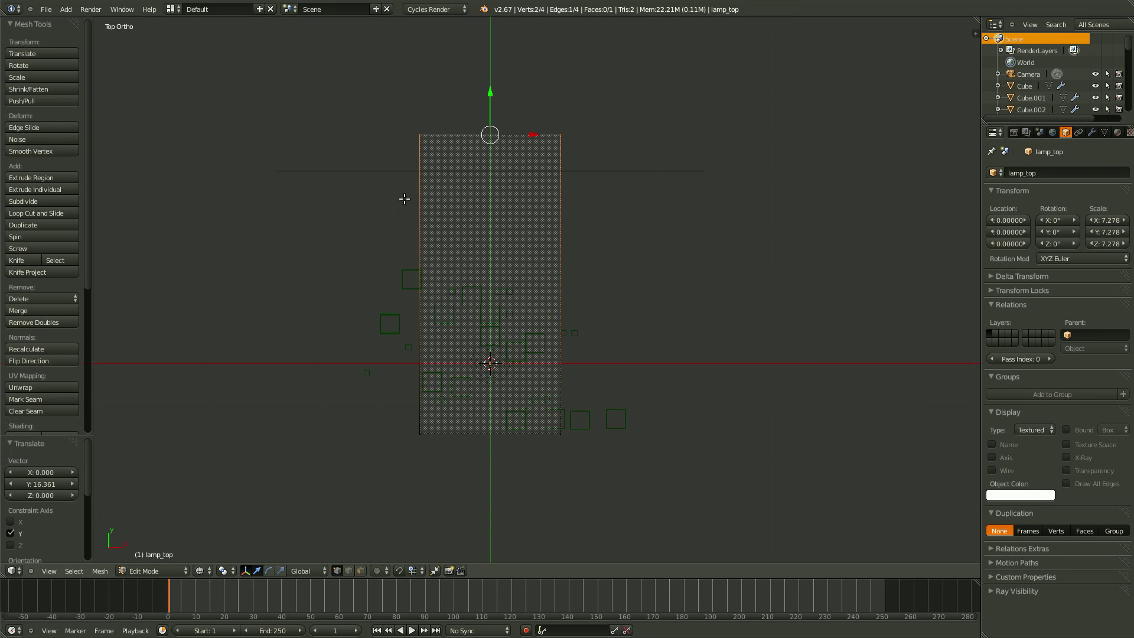
pyautogui.press('s')
pyautogui.press('x')
pyautogui.click(612, 294)
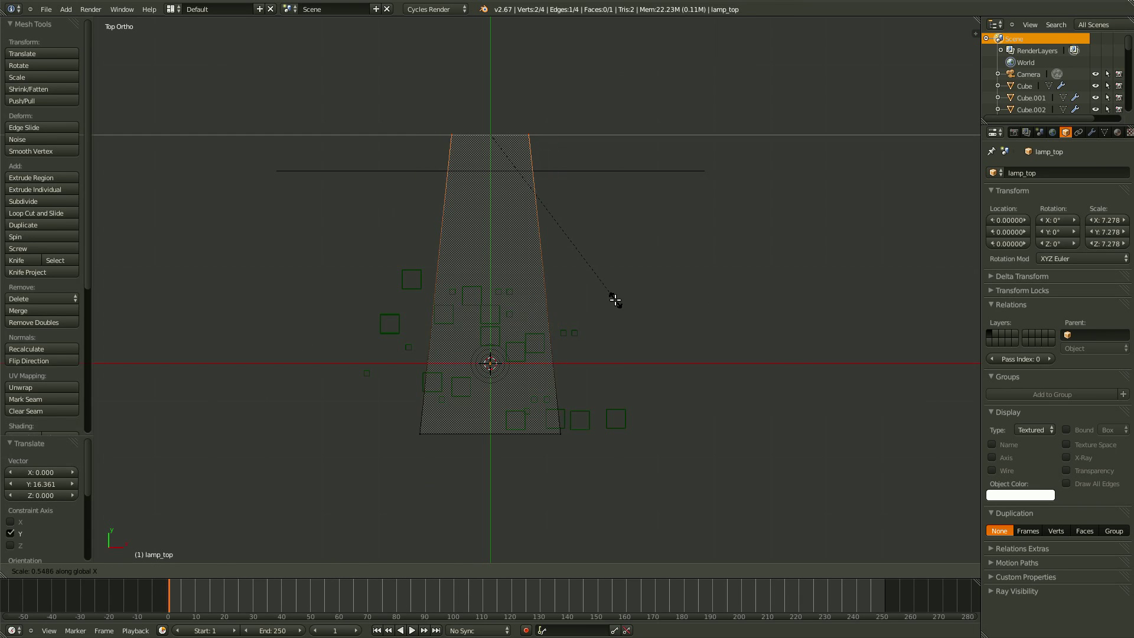
# Step: From the front view, raise lamp_top to Z 20.705
pyautogui.press('Tab')
pyautogui.press('KP_1')
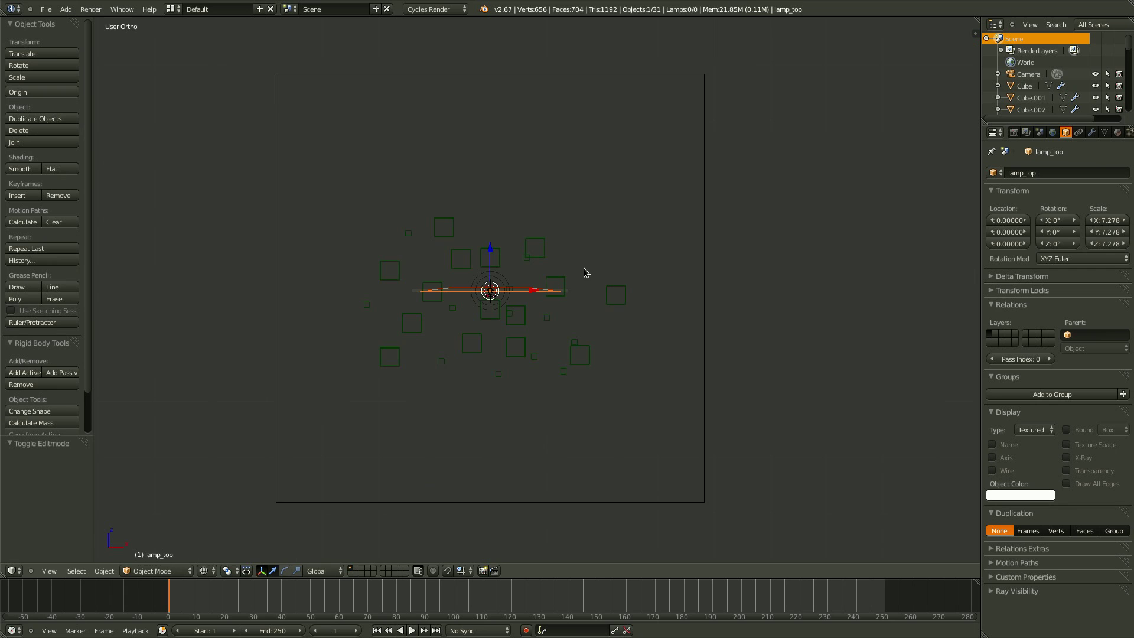
pyautogui.press('g')
pyautogui.press('z')
pyautogui.click(558, 62)
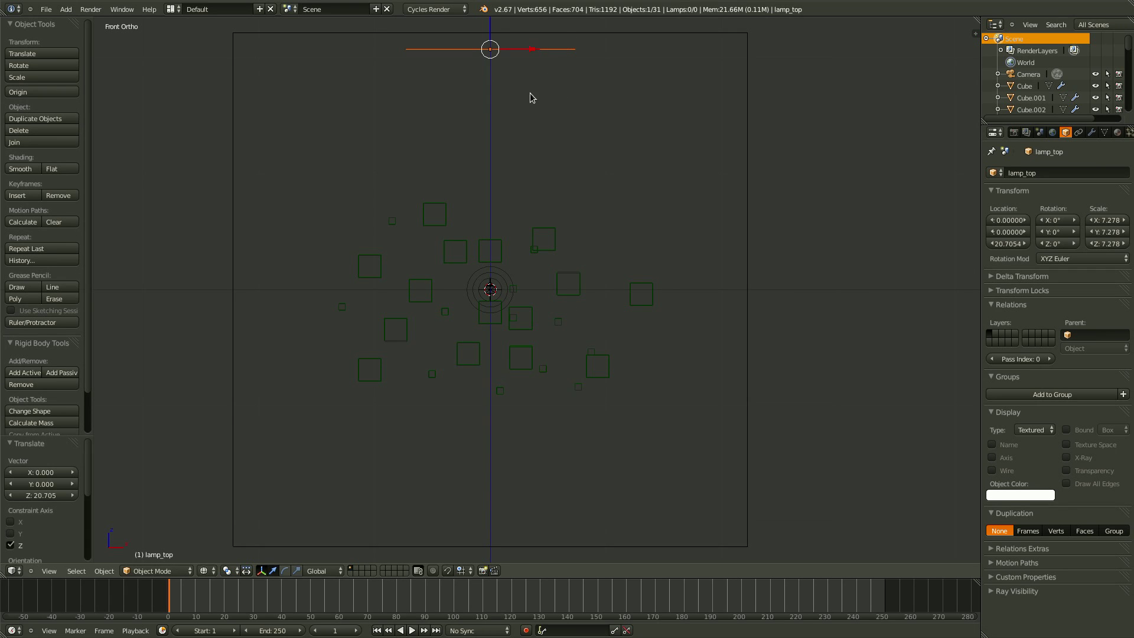
pyautogui.moveTo(529, 93); pyautogui.dragTo(532, 222, button='middle')
pyautogui.scroll(-2, 533, 222)
pyautogui.moveTo(455, 289); pyautogui.dragTo(434, 361, button='middle')
# Step: Lower the trapezoid's bottom edge along Y, then view the scene through the camera
pyautogui.press('KP_7')
pyautogui.press('Tab')
pyautogui.press('z')
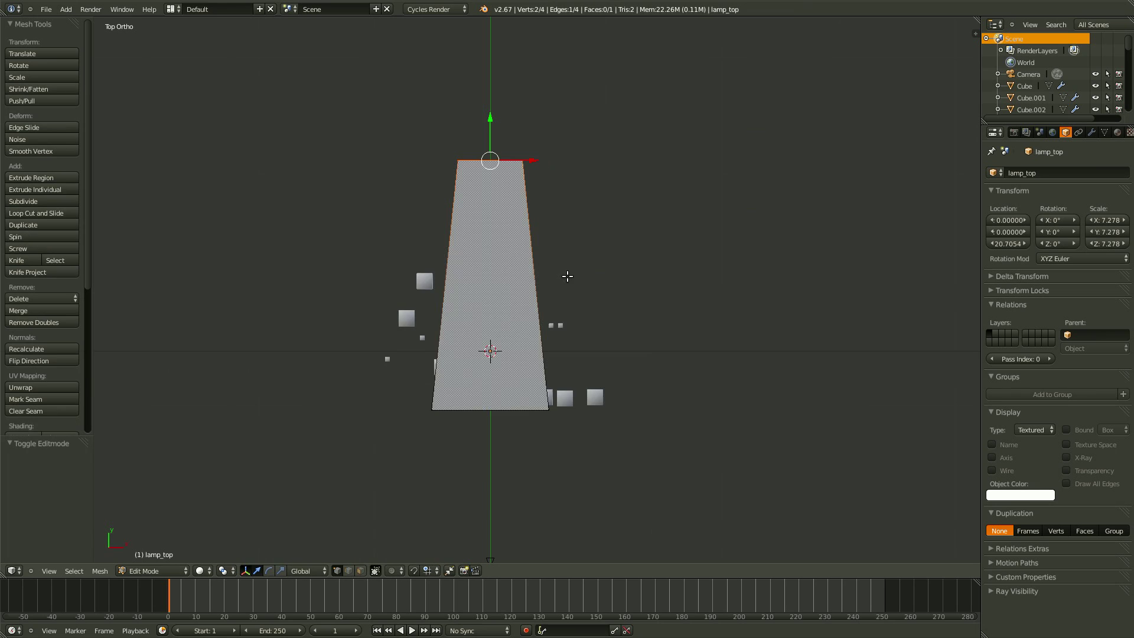
pyautogui.press('a')
pyautogui.press('z')
pyautogui.press('b')
pyautogui.moveTo(603, 342); pyautogui.dragTo(392, 405)
pyautogui.press('g')
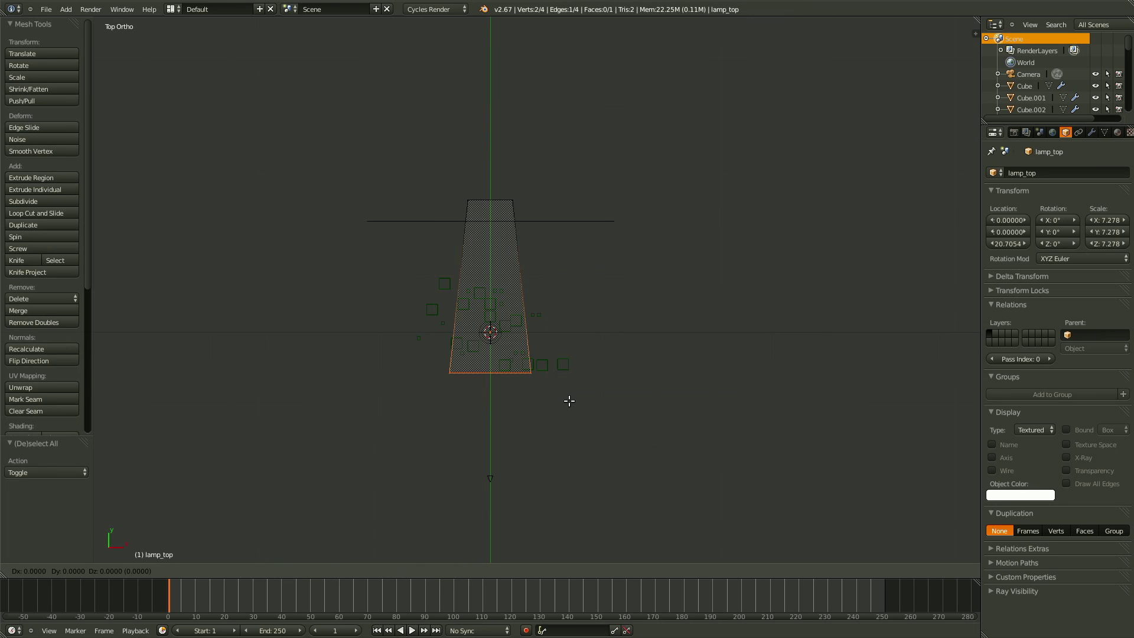
pyautogui.press('y')
pyautogui.click(572, 469)
pyautogui.press('Tab')
pyautogui.moveTo(557, 446); pyautogui.dragTo(461, 305, button='middle')
pyautogui.press('KP_0')
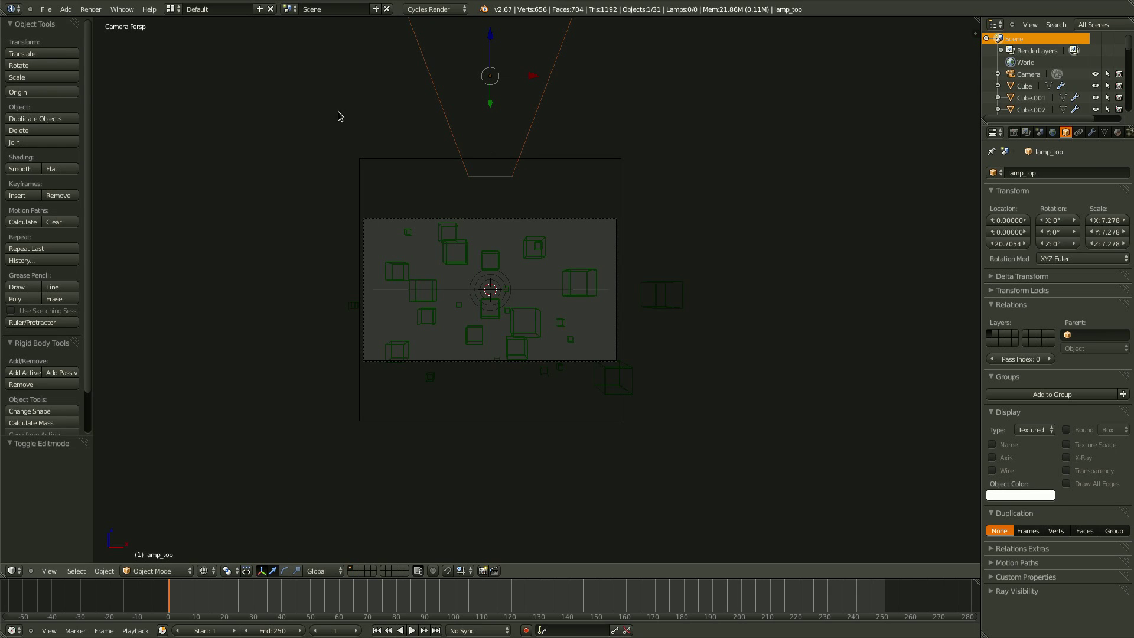
# Step: Duplicate lamp_top as lamp_top.001, tilt it -45° on Y, and place it up-left
pyautogui.hotkey('shift', 'd')
pyautogui.press('Escape')
pyautogui.scroll(2, 601, 87)
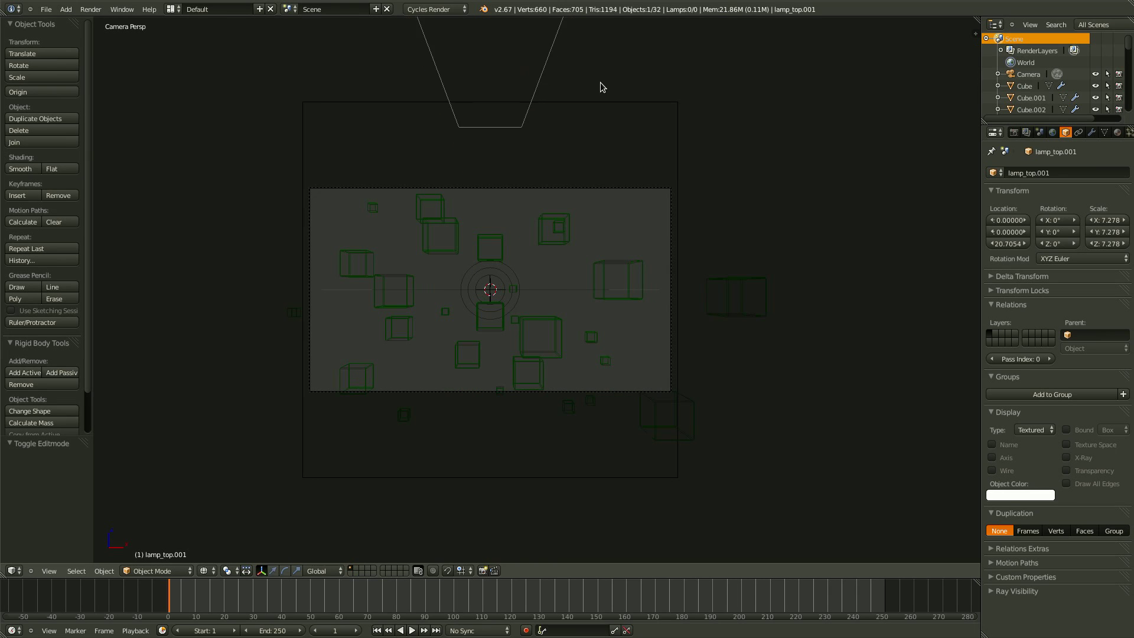
pyautogui.click(338, 132)
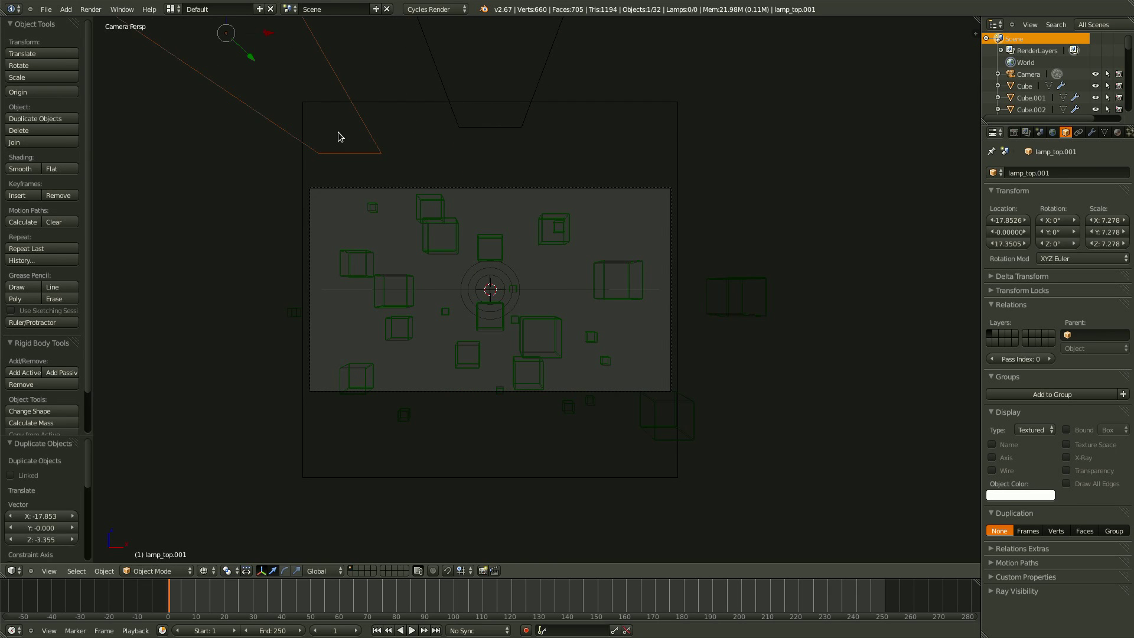
pyautogui.write('ry45')
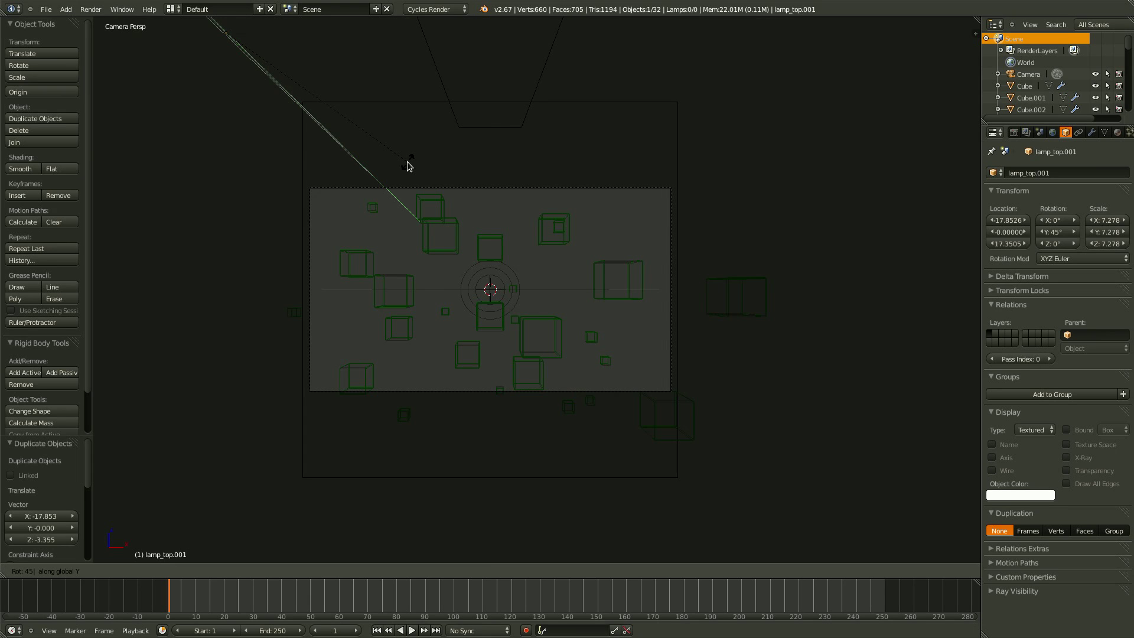
pyautogui.write('-')
pyautogui.press('Return')
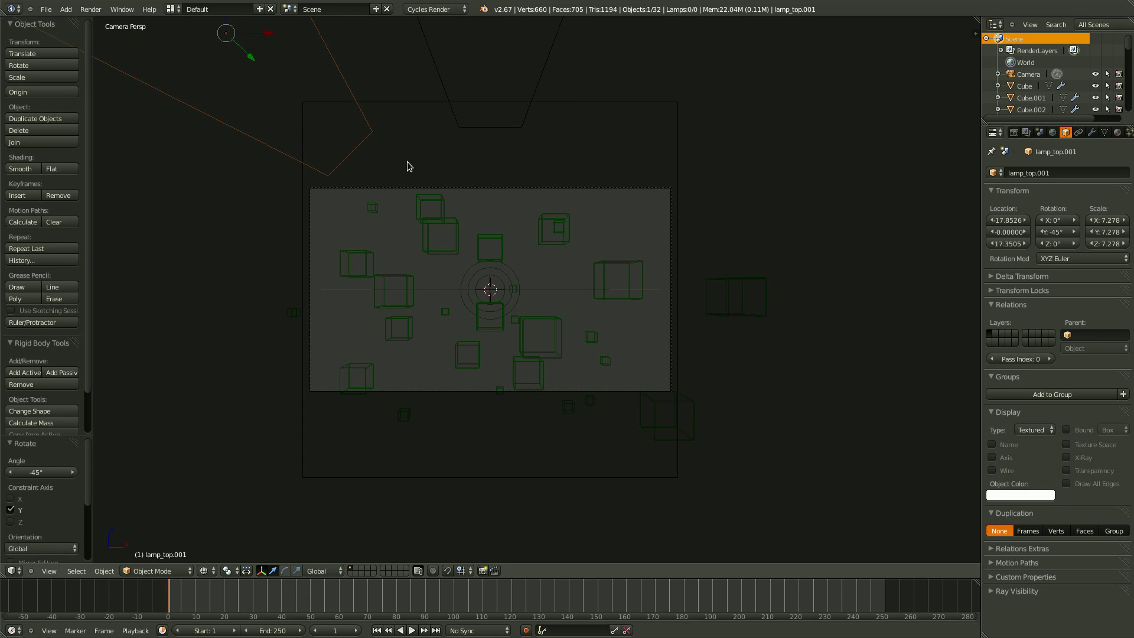
pyautogui.press('g')
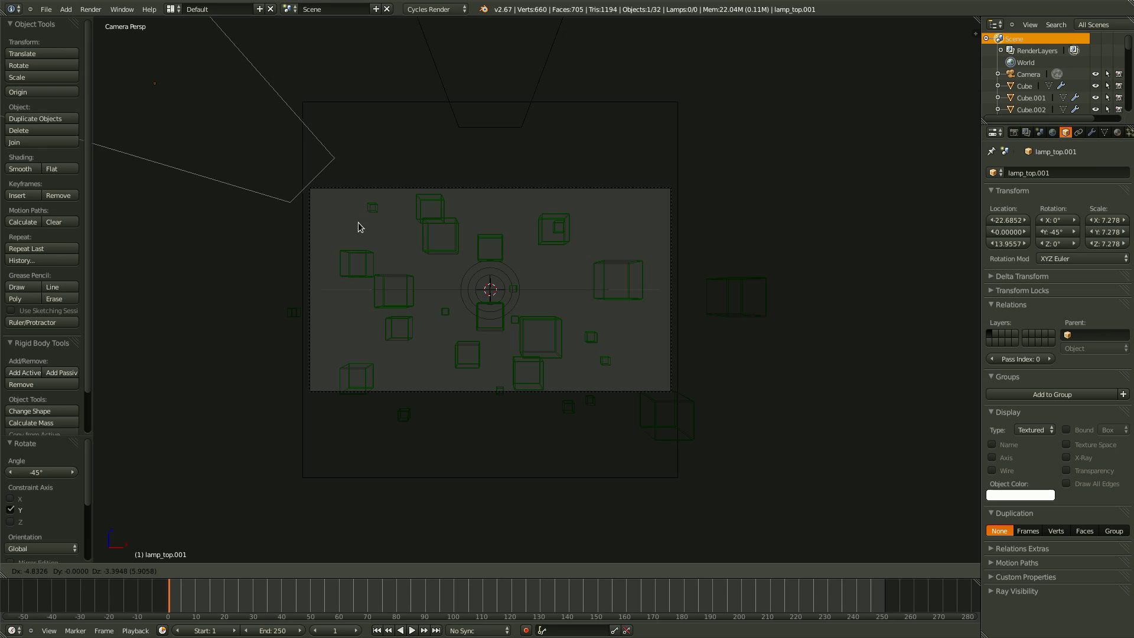
pyautogui.click(335, 230)
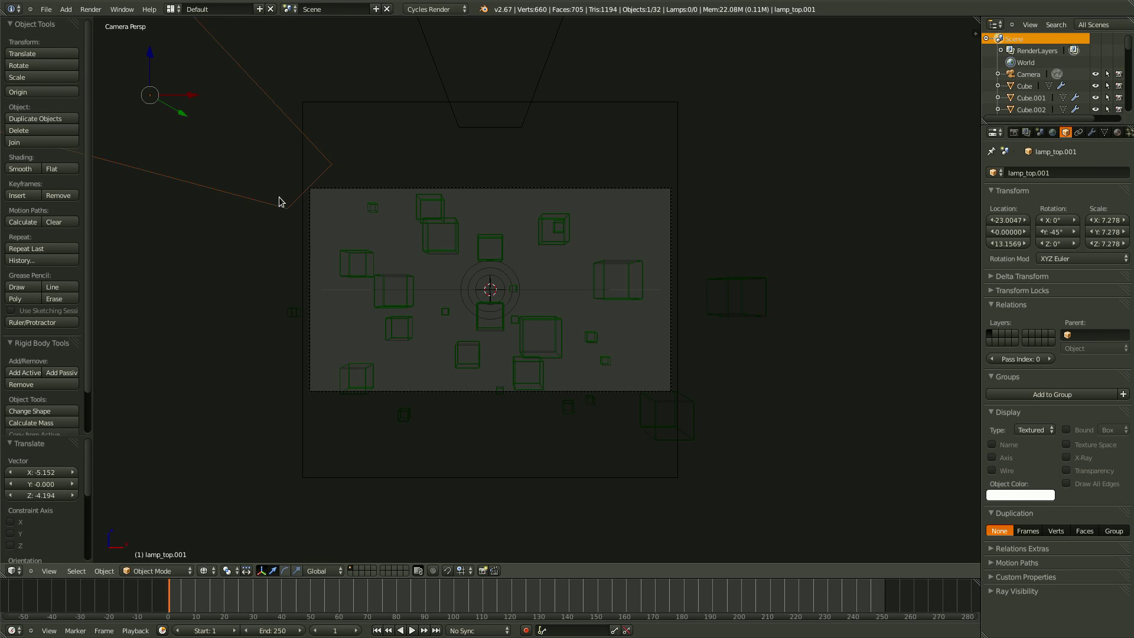
# Step: Slant lamp_top.001 by sliding its top edge left along X
pyautogui.press('KP_7')
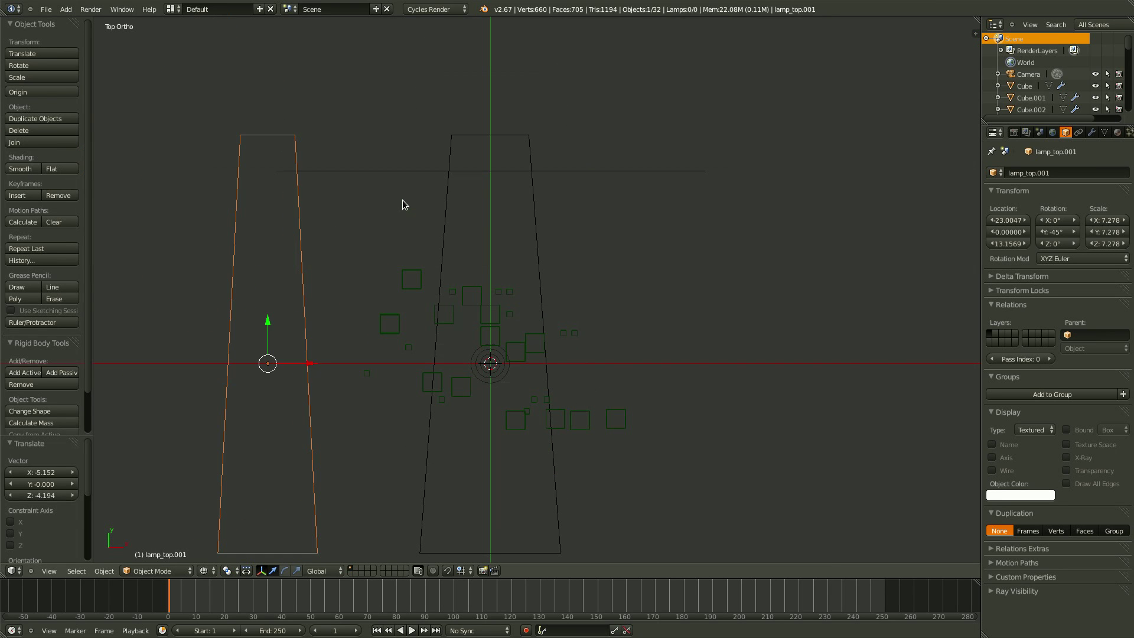
pyautogui.press('Tab')
pyautogui.press('a')
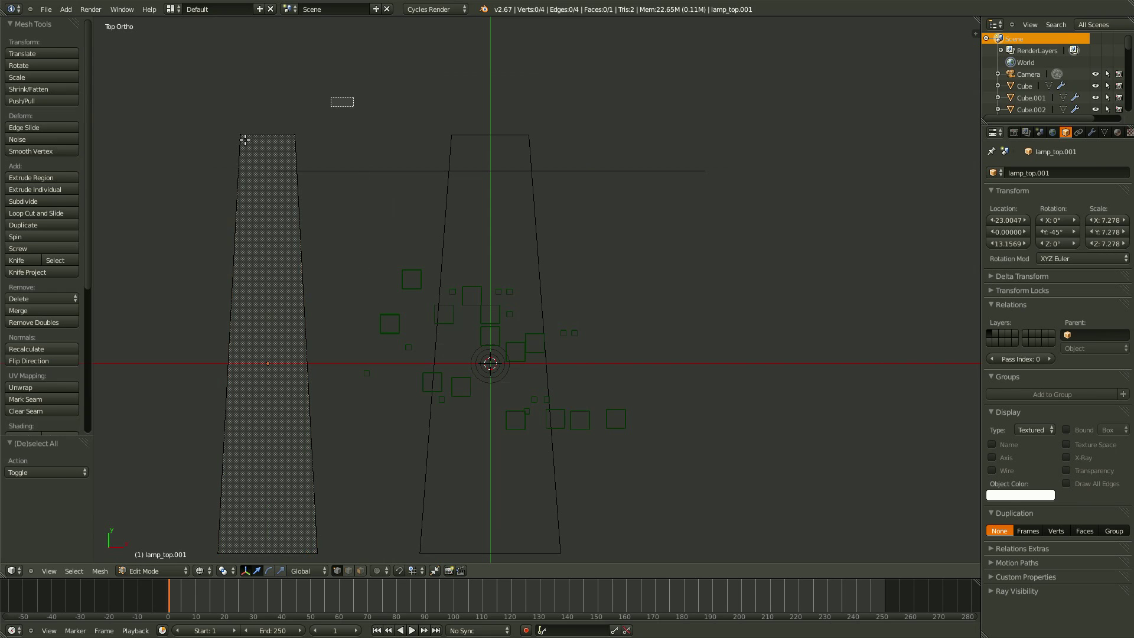
pyautogui.rightClick(245, 139)
pyautogui.scroll(-1, 417, 177)
pyautogui.press('g')
pyautogui.press('x')
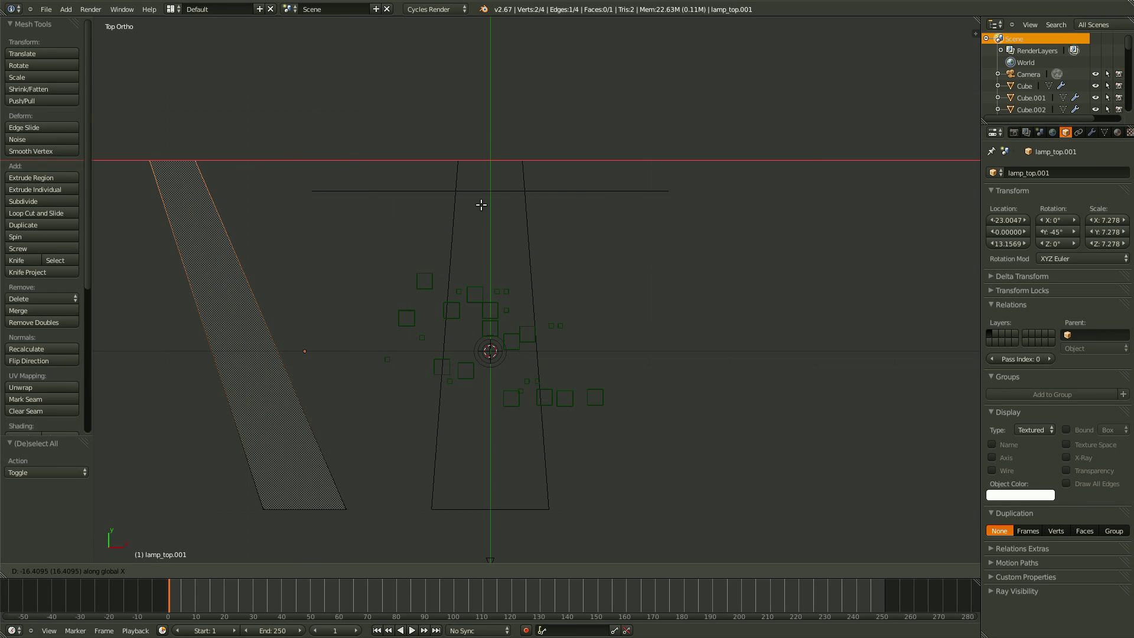
pyautogui.click(481, 204)
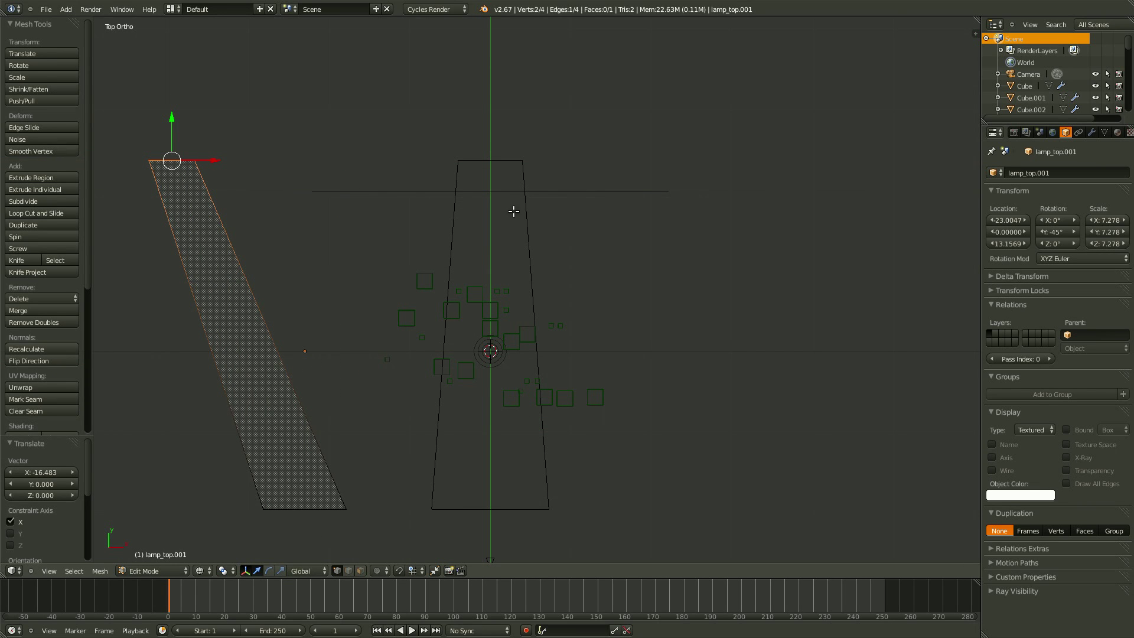
pyautogui.moveTo(423, 273); pyautogui.dragTo(413, 236, button='middle')
pyautogui.press('Tab')
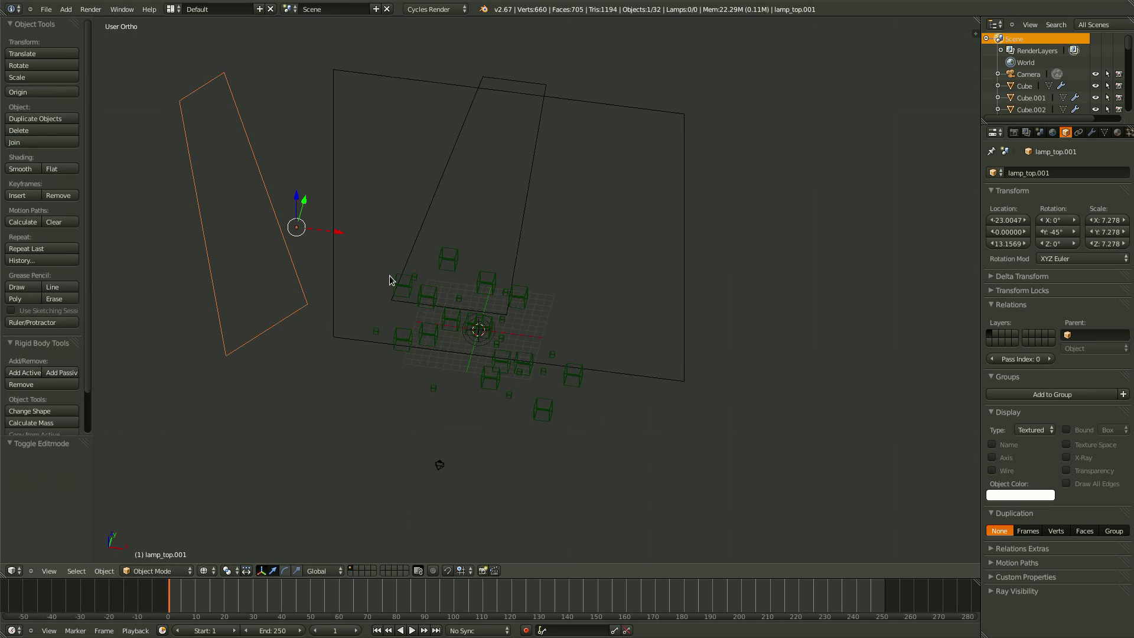
# Step: Duplicate the middle lamp panel and move the copy to the right along X
pyautogui.rightClick(432, 311)
pyautogui.press('KP_1')
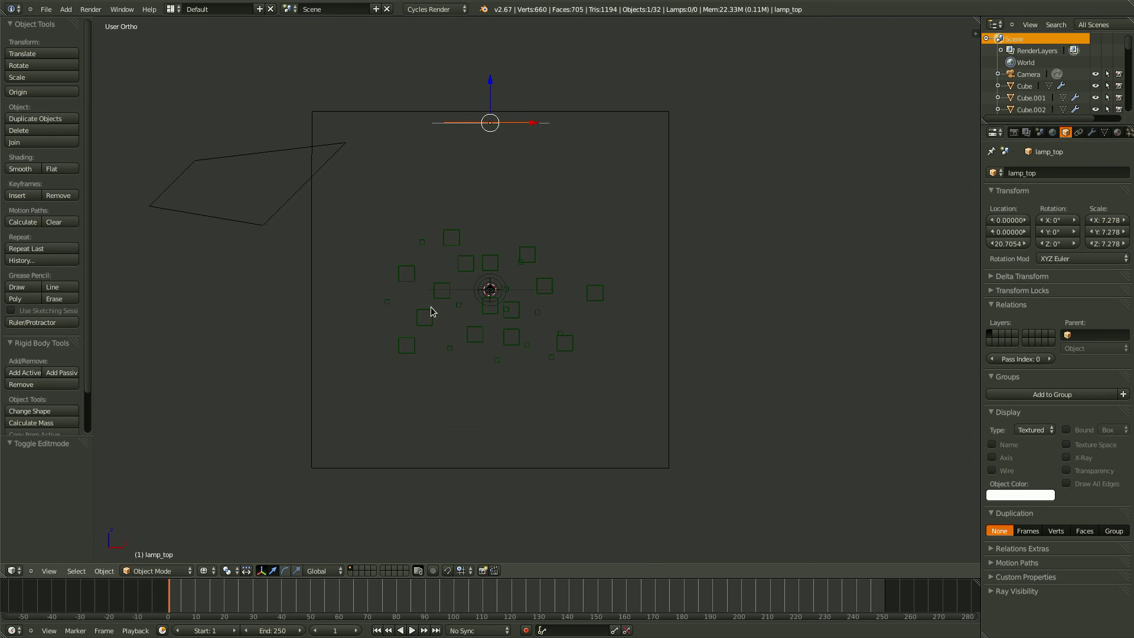
pyautogui.press('KP_5')
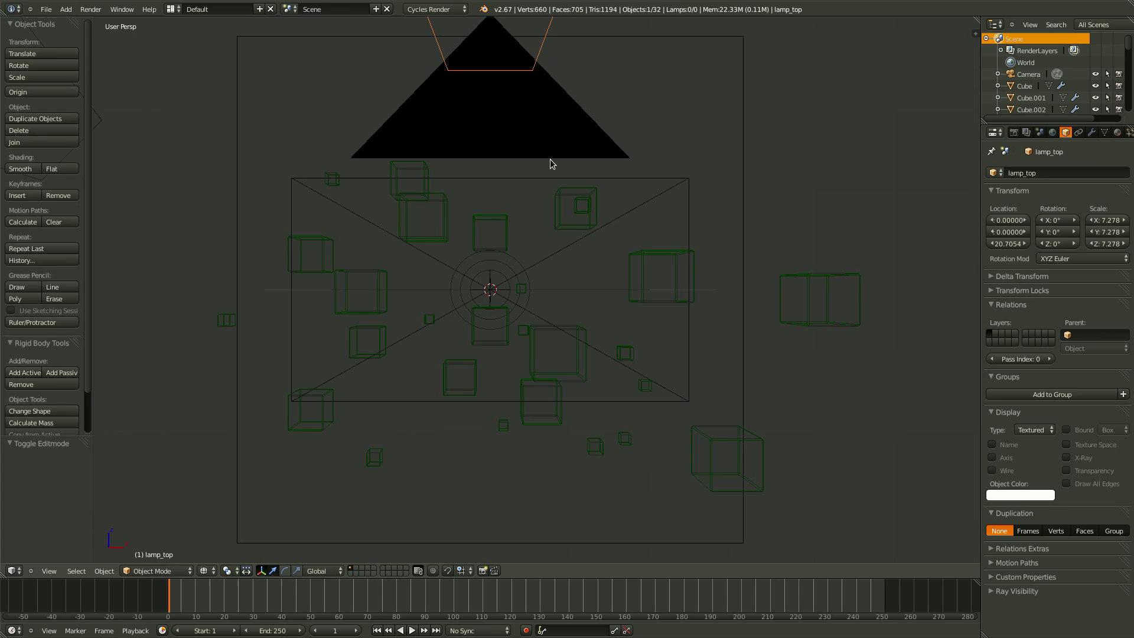
pyautogui.press('KP_0')
pyautogui.hotkey('shift', 'd')
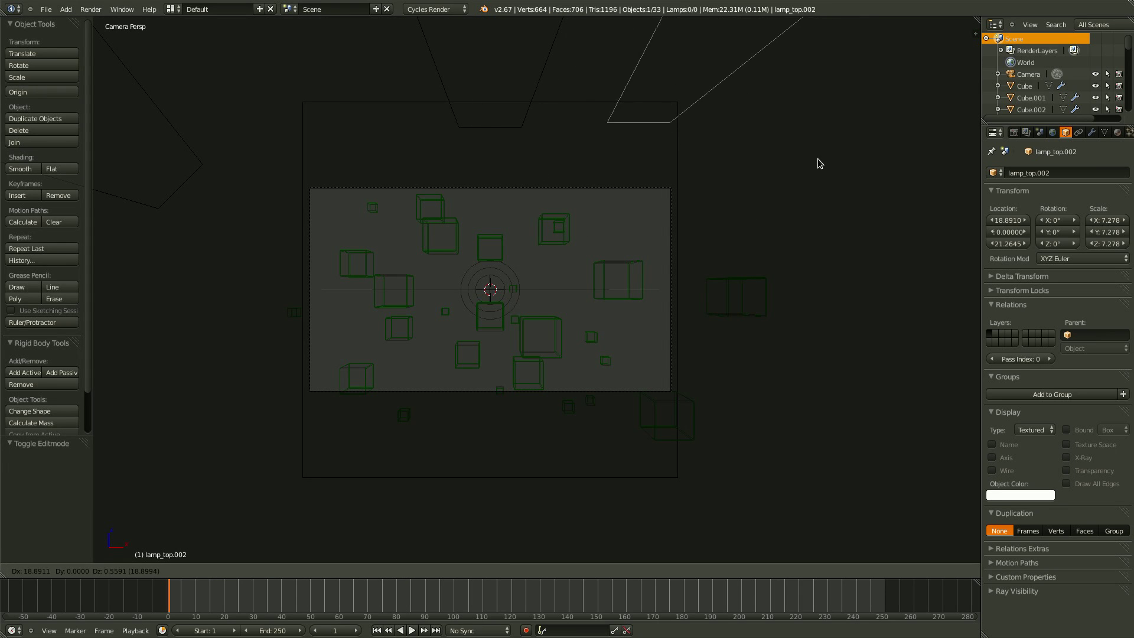
pyautogui.click(750, 181)
pyautogui.press('g')
pyautogui.press('x')
pyautogui.click(789, 210)
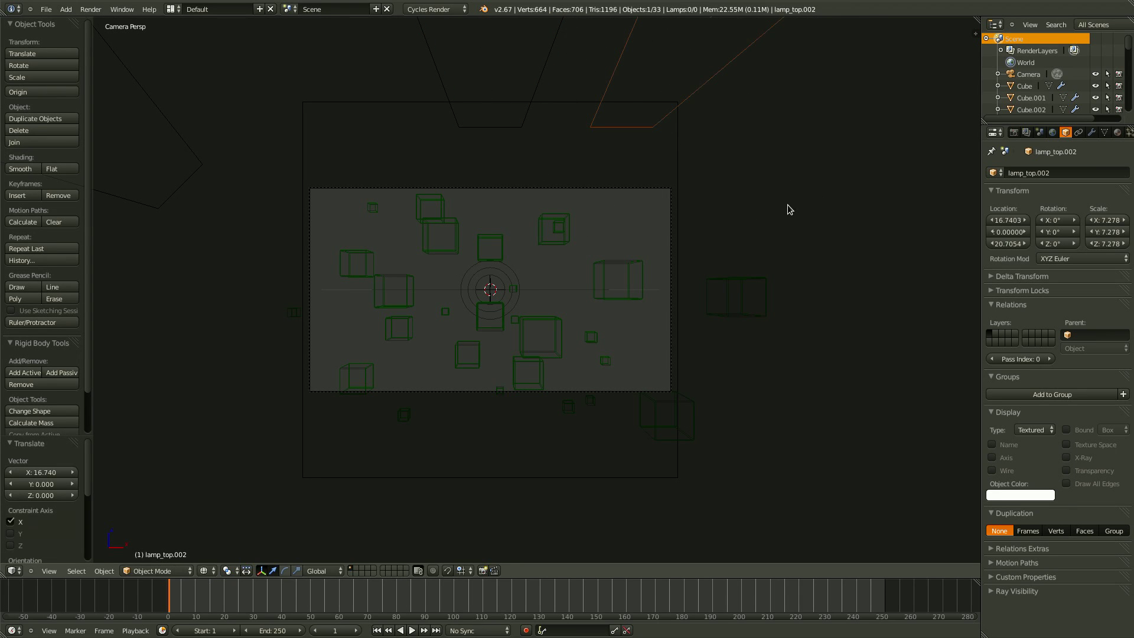
# Step: Tilt the right panel 45° on Y and move it into place
pyautogui.write('ry45')
pyautogui.press('Escape')
pyautogui.write('ry45')
pyautogui.press('Return')
pyautogui.press('g')
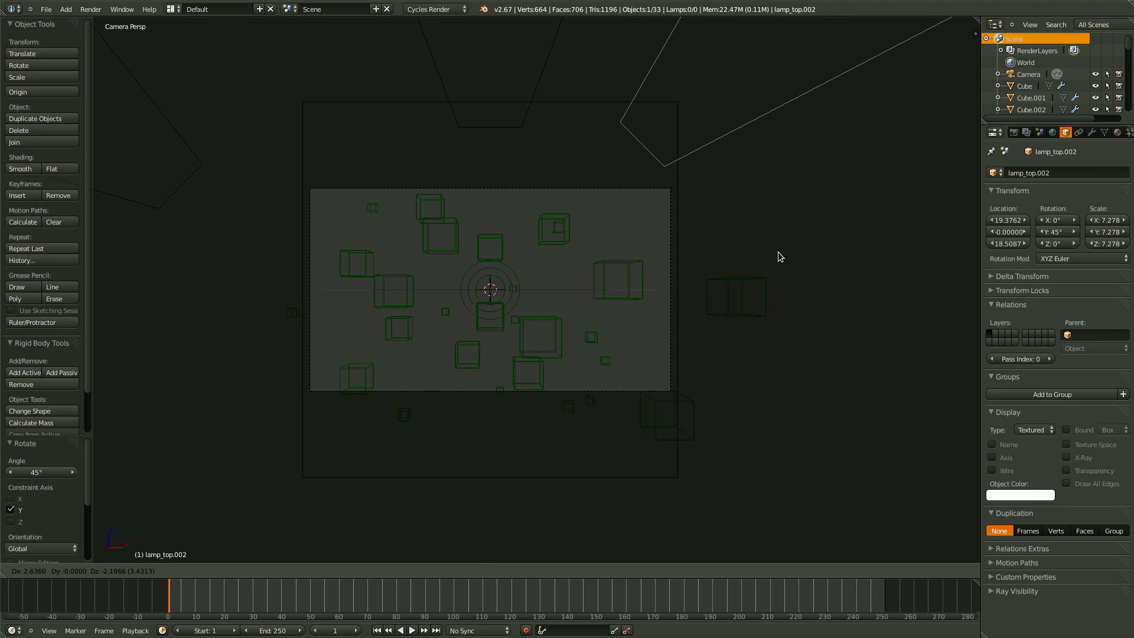
pyautogui.click(797, 299)
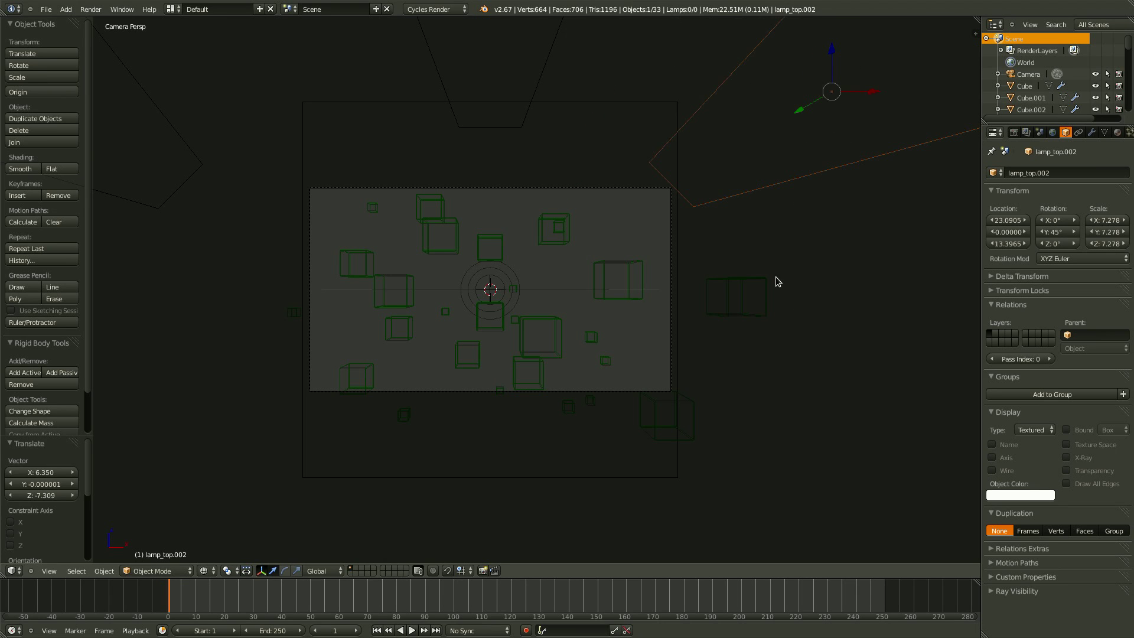
# Step: Slant the right panel's top edge outward along X in Edit Mode
pyautogui.press('Tab')
pyautogui.press('KP_7')
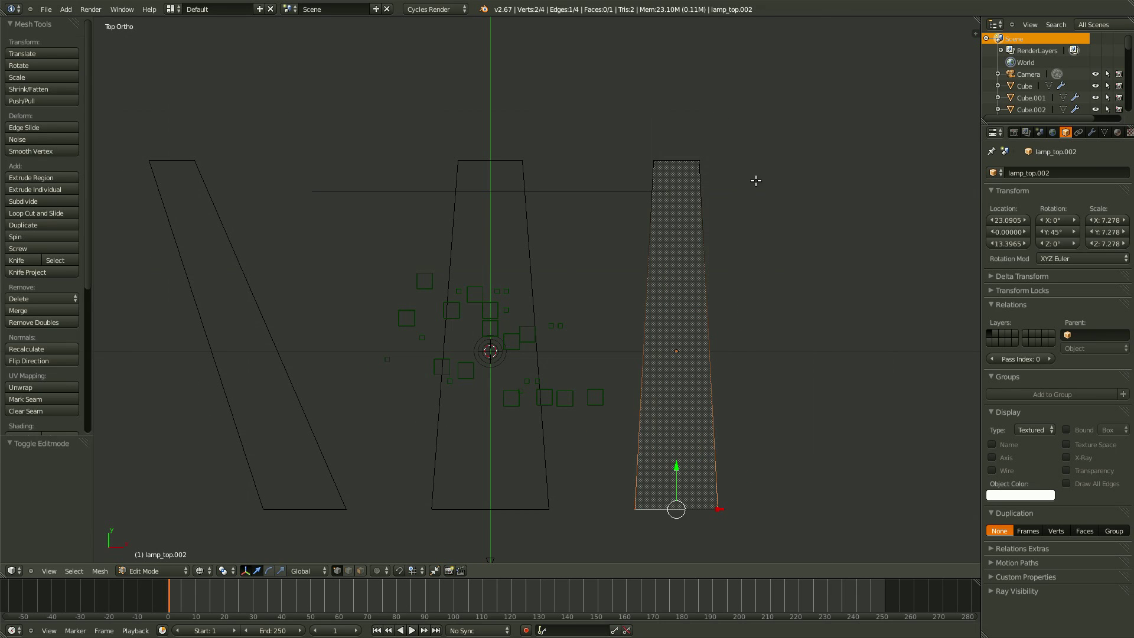
pyautogui.press('a')
pyautogui.press('b')
pyautogui.moveTo(786, 121); pyautogui.dragTo(528, 256)
pyautogui.press('g')
pyautogui.press('y')
pyautogui.press('x')
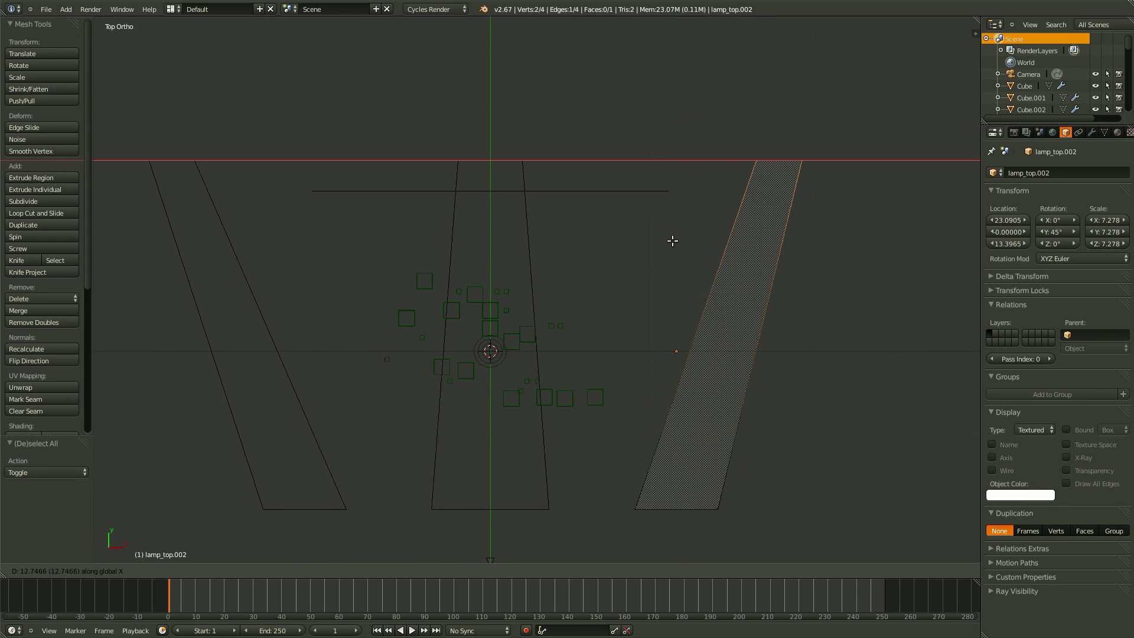
pyautogui.click(697, 251)
pyautogui.scroll(-1, 697, 251)
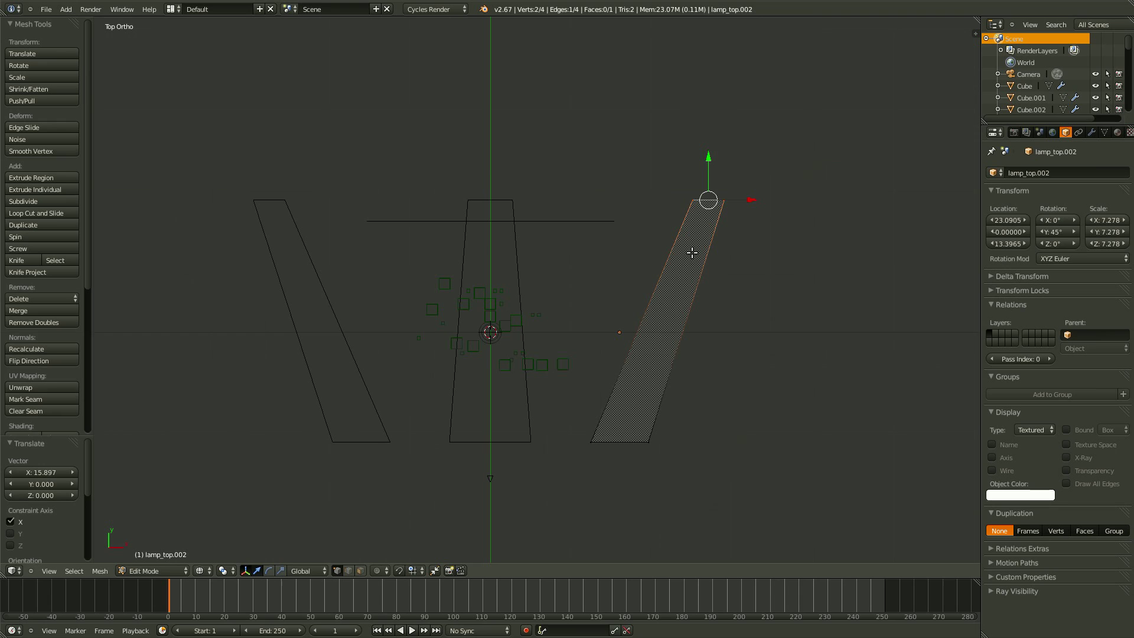
pyautogui.press('Tab')
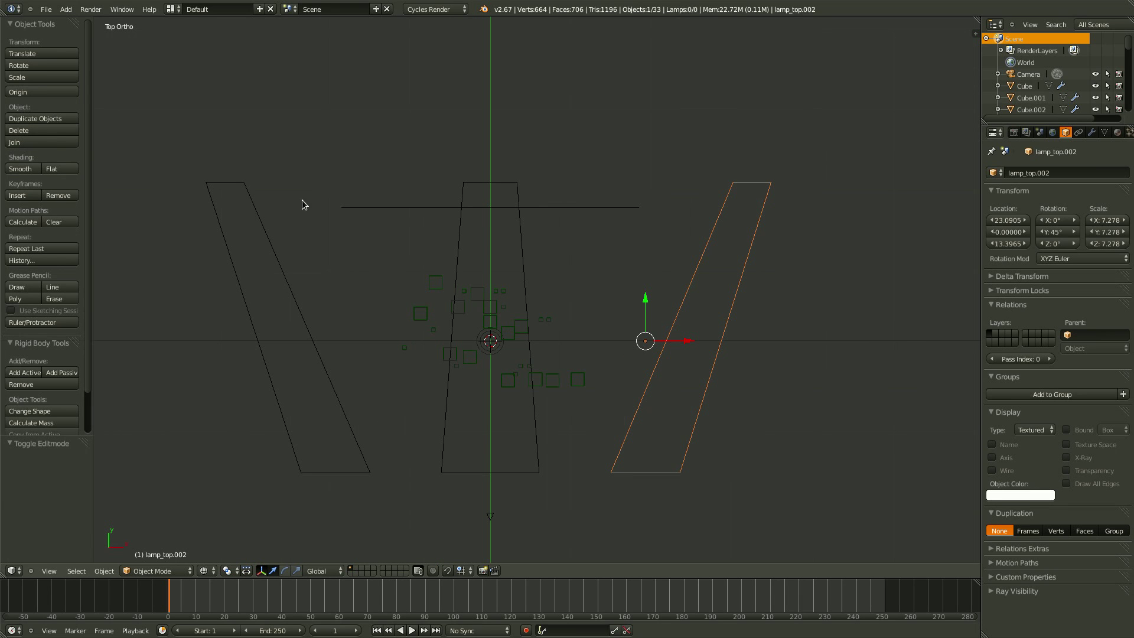
pyautogui.press('Tab')
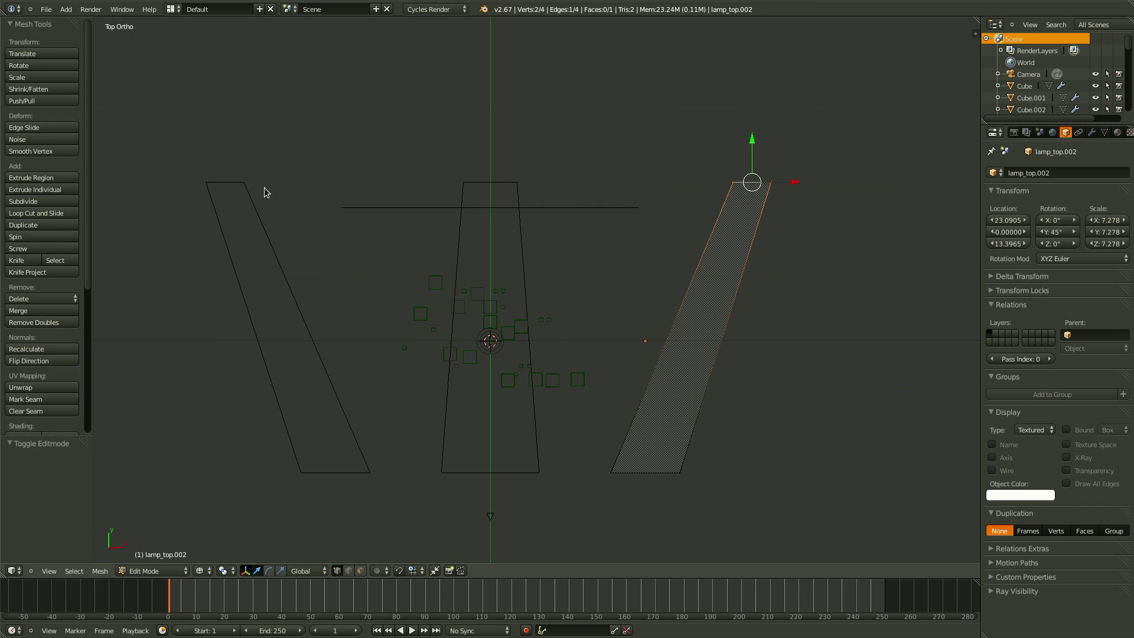
pyautogui.press('Tab')
# Step: Deselect lamp_top.001's vertices, then show the scene in solid shading through the camera
pyautogui.rightClick(256, 187)
pyautogui.press('Tab')
pyautogui.press('a')
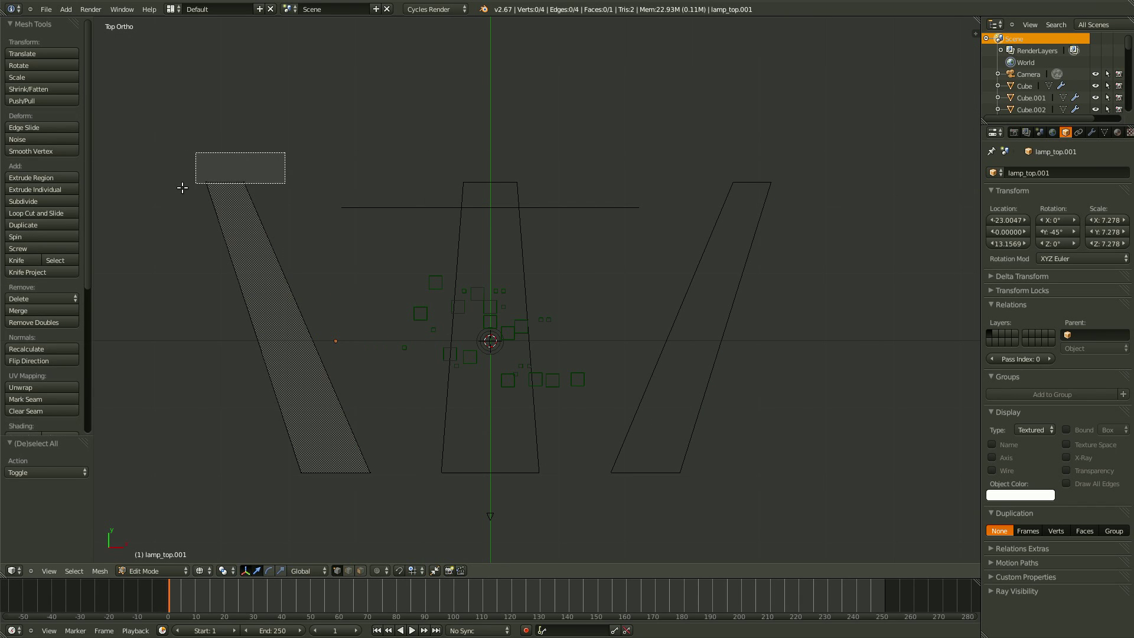
pyautogui.press('Tab')
pyautogui.moveTo(198, 190); pyautogui.dragTo(523, 362, button='middle')
pyautogui.press('z')
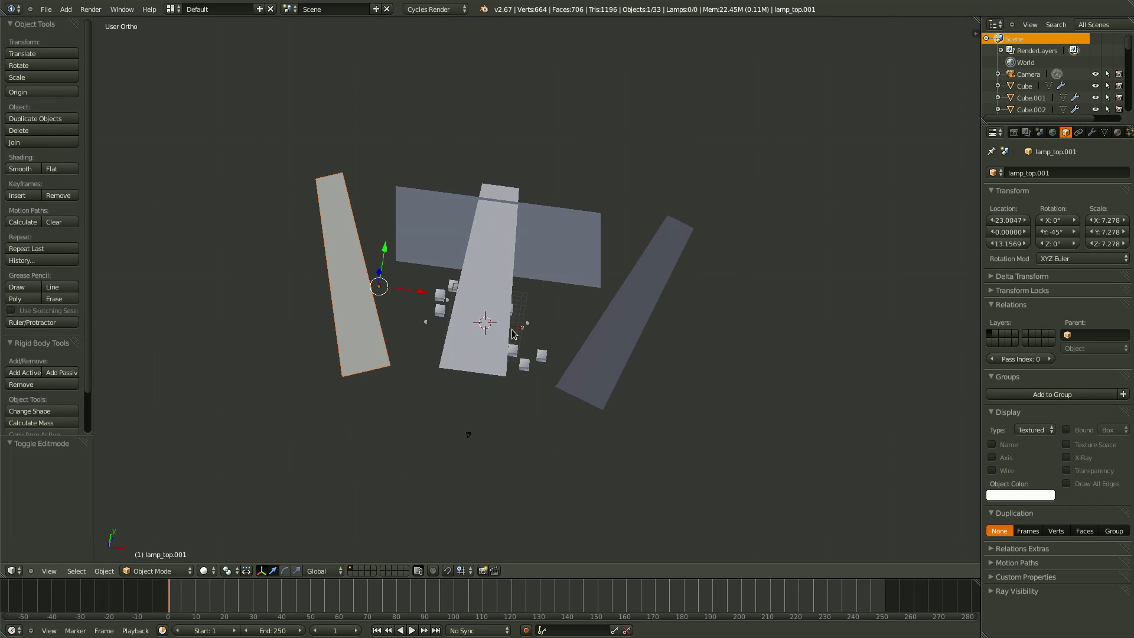
pyautogui.press('KP_0')
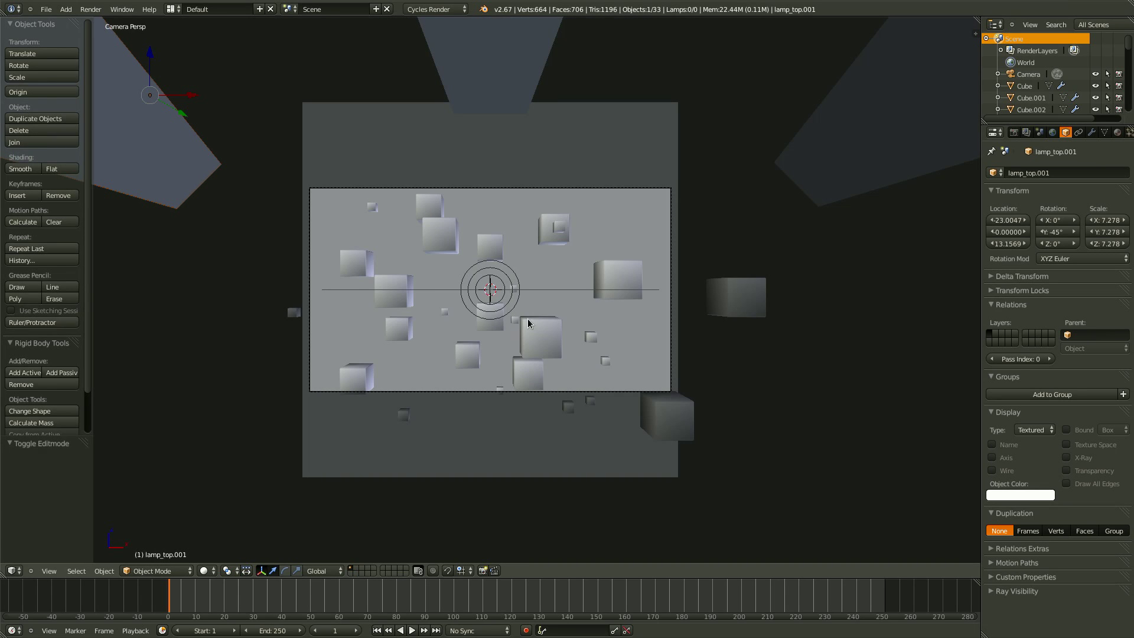
# Step: On Cube.002, rename the material SatinBlack and enable Use Nodes
pyautogui.scroll(-4, 528, 322)
pyautogui.rightClick(612, 274)
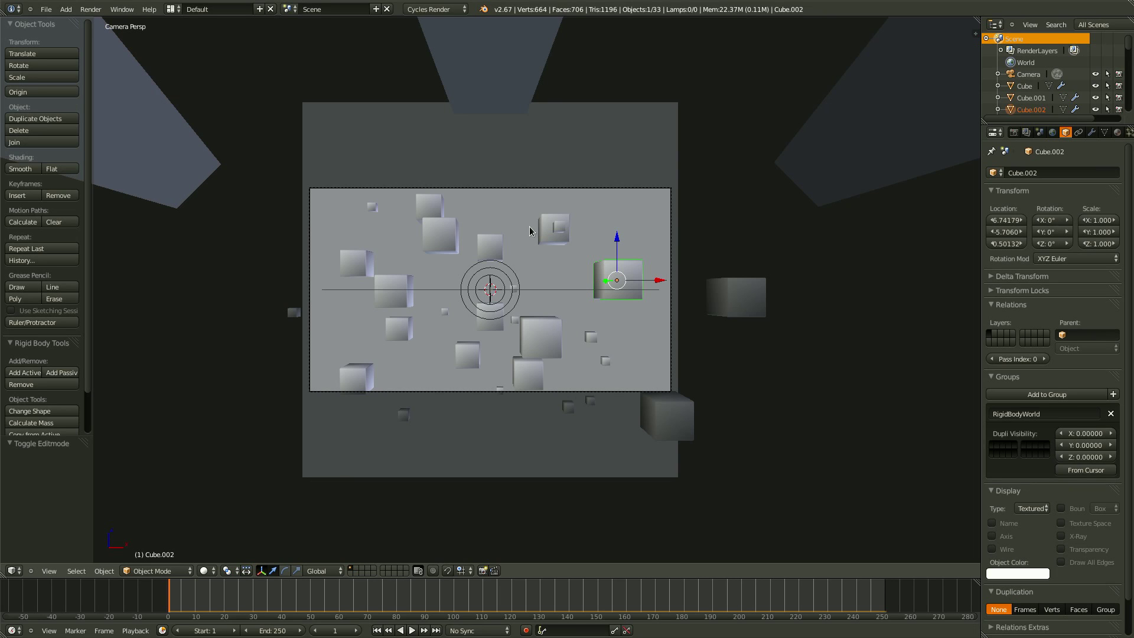
pyautogui.click(1117, 132)
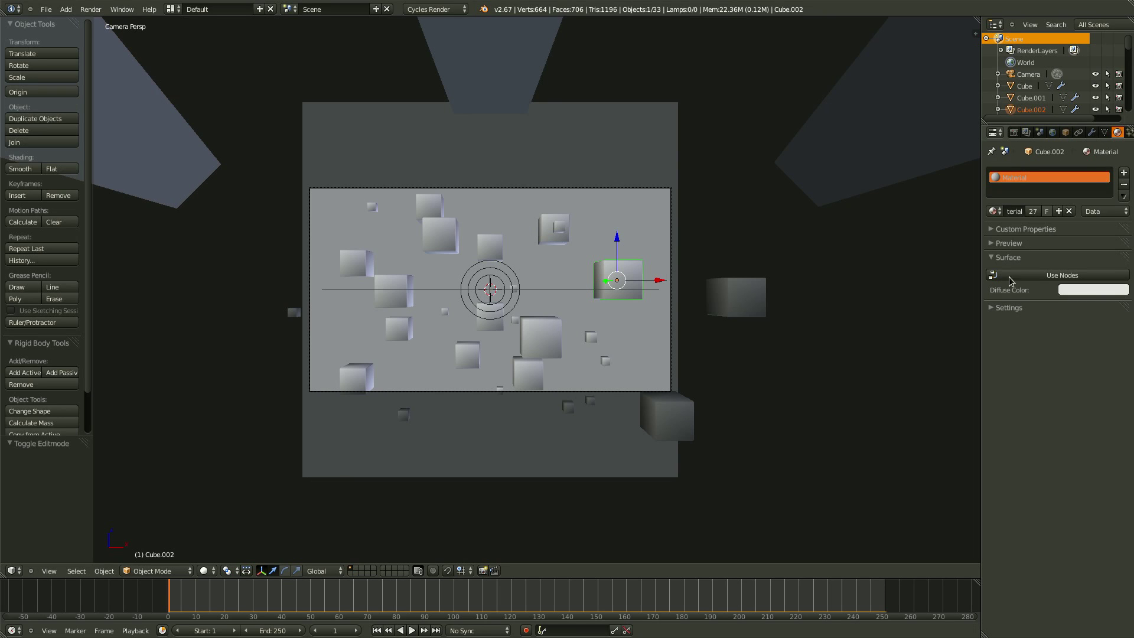
pyautogui.click(1011, 211)
pyautogui.write('SatinBlack')
pyautogui.press('Return')
pyautogui.click(1026, 274)
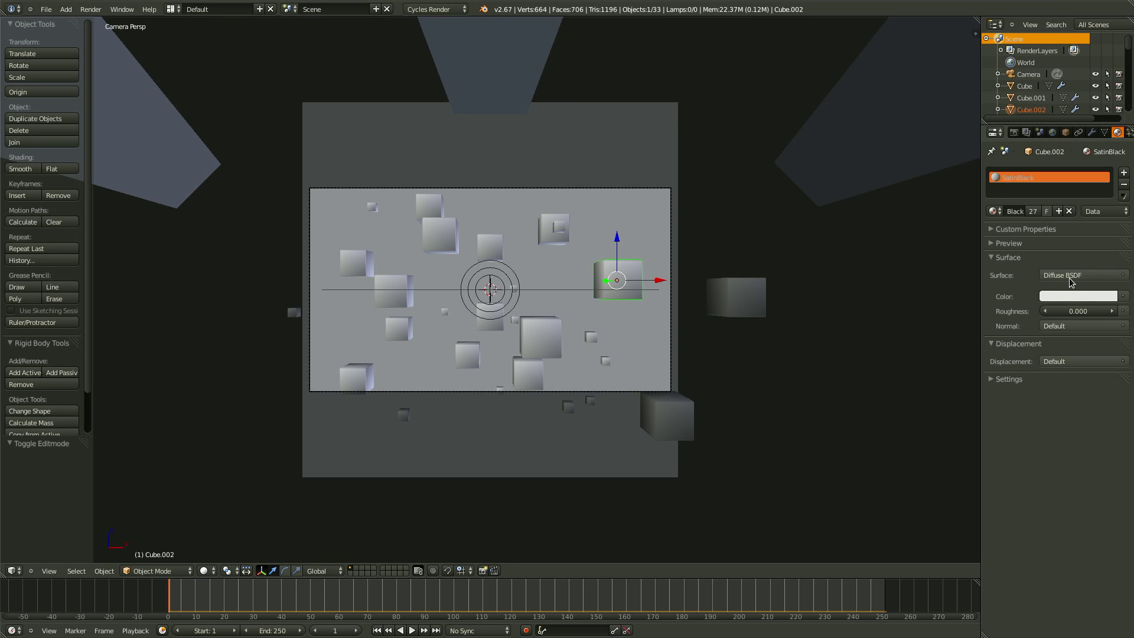
# Step: Make the surface a Mix Shader whose first input is a near-black Diffuse BSDF, roughness 0.1
pyautogui.click(1070, 282)
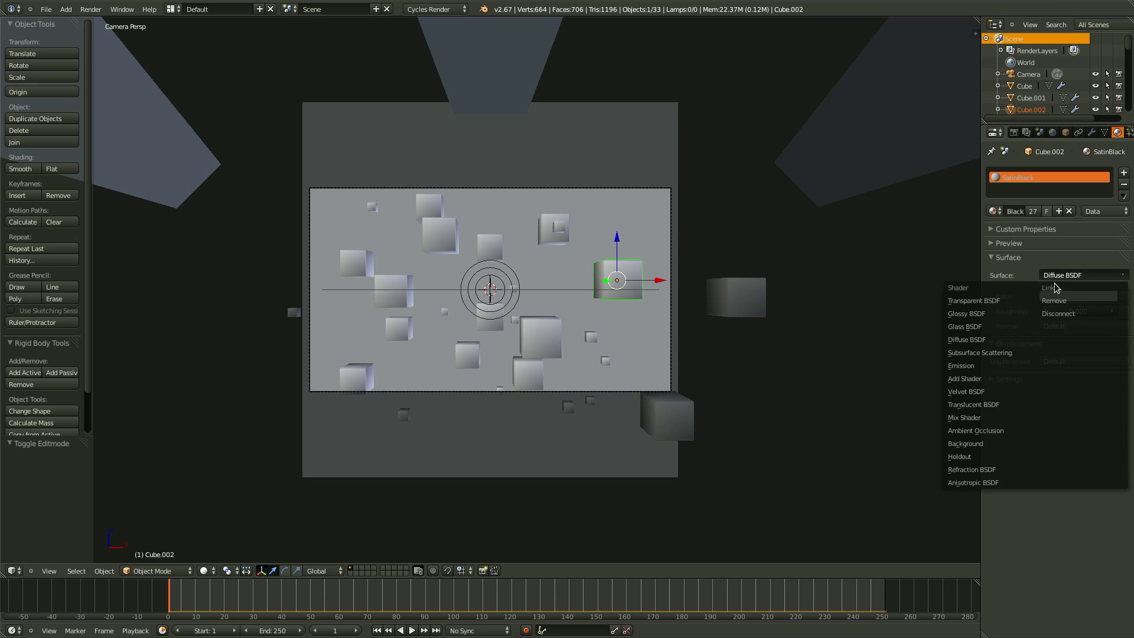
pyautogui.click(986, 417)
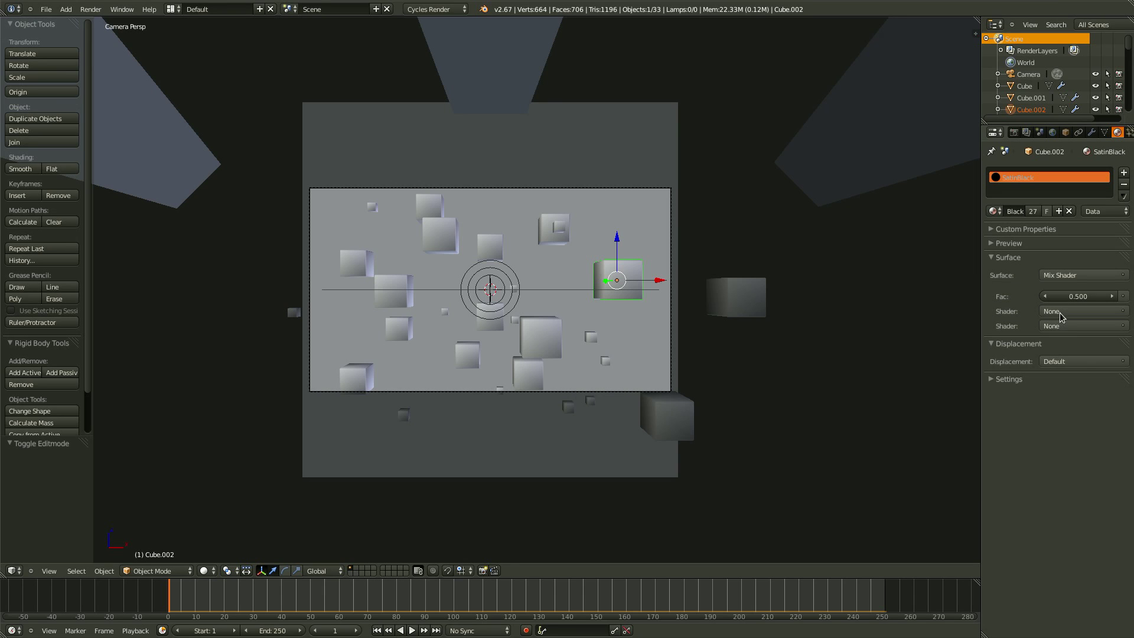
pyautogui.click(1076, 312)
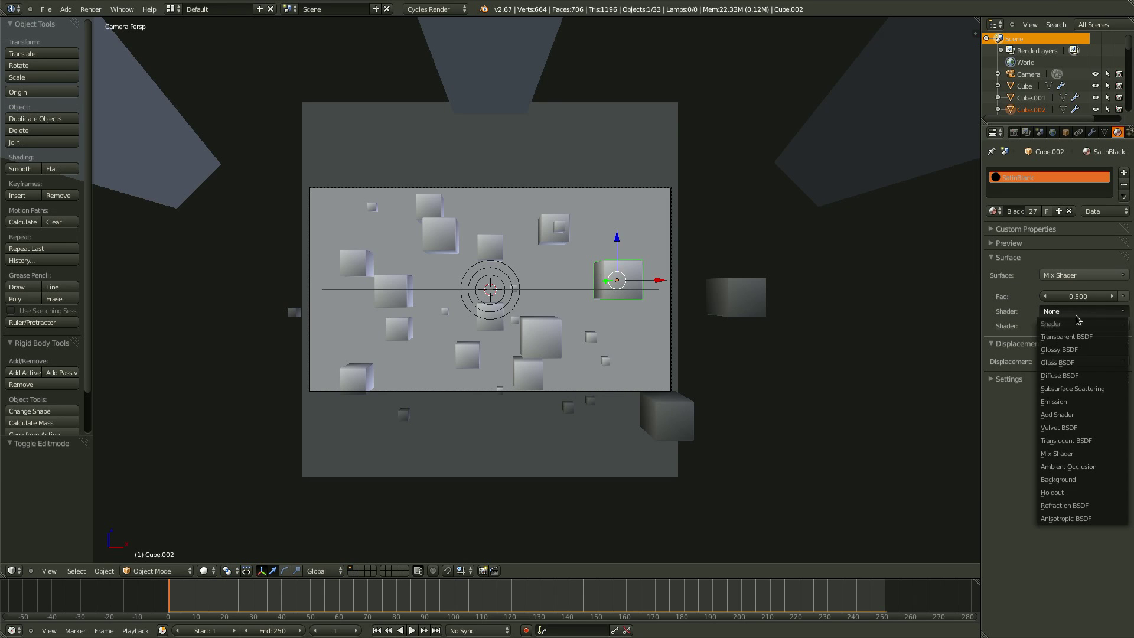
pyautogui.click(1066, 378)
pyautogui.click(1074, 329)
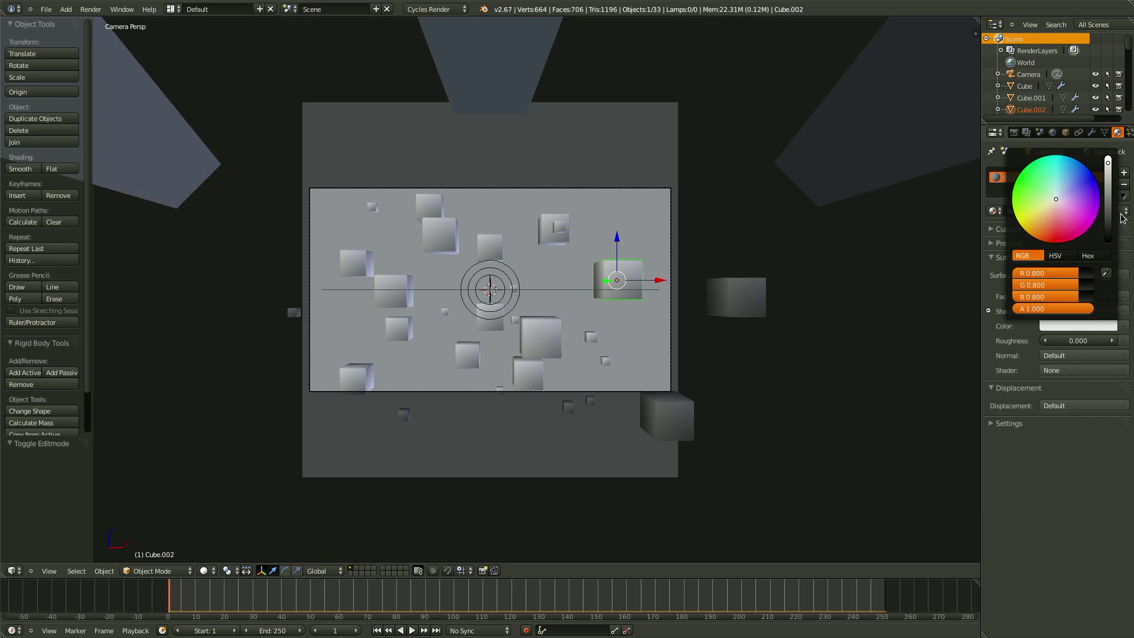
pyautogui.moveTo(1109, 222); pyautogui.dragTo(1109, 231)
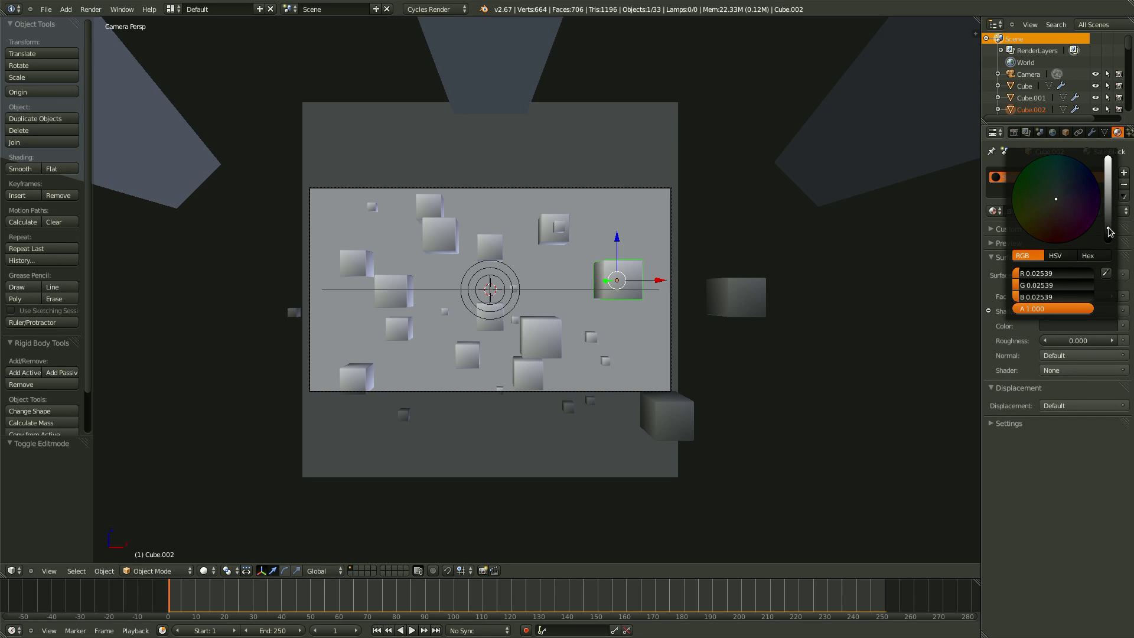
pyautogui.click(1075, 341)
pyautogui.write('0.1')
pyautogui.press('Return')
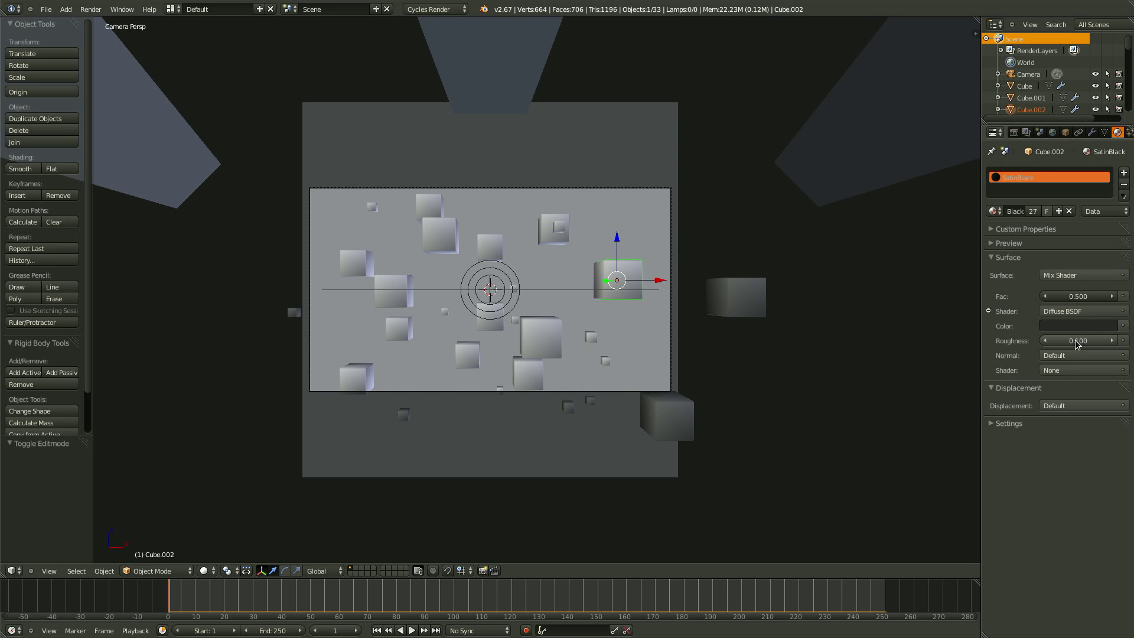
# Step: Set the second input to a black Glossy BSDF with roughness 0.15
pyautogui.click(1056, 371)
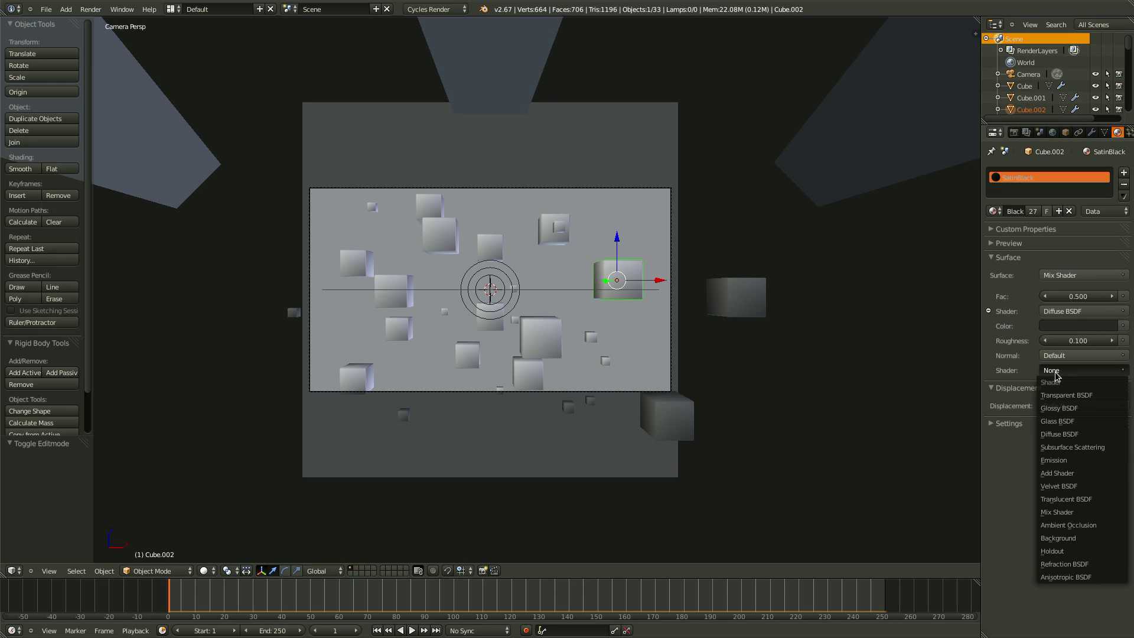
pyautogui.click(1077, 409)
pyautogui.click(1057, 406)
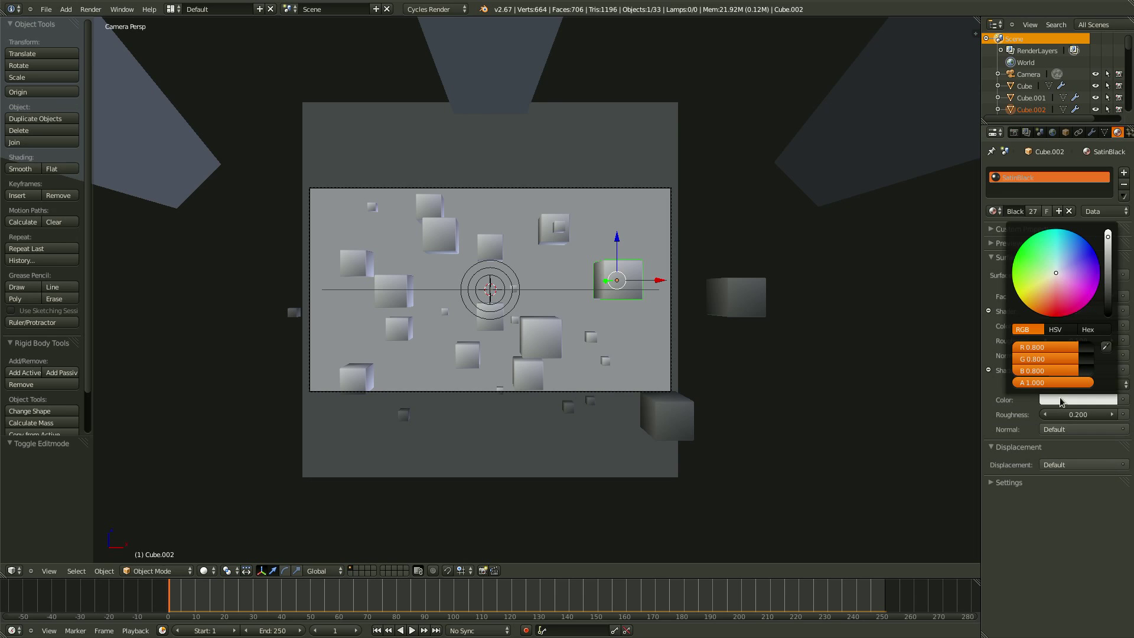
pyautogui.click(1102, 353)
pyautogui.click(1075, 325)
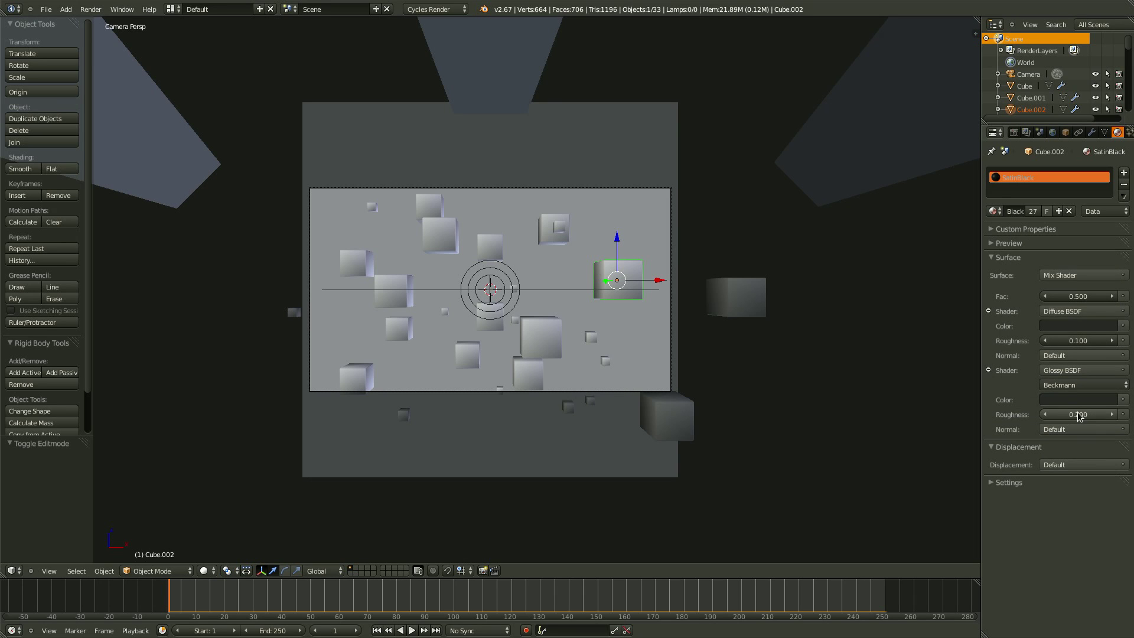
pyautogui.click(1079, 414)
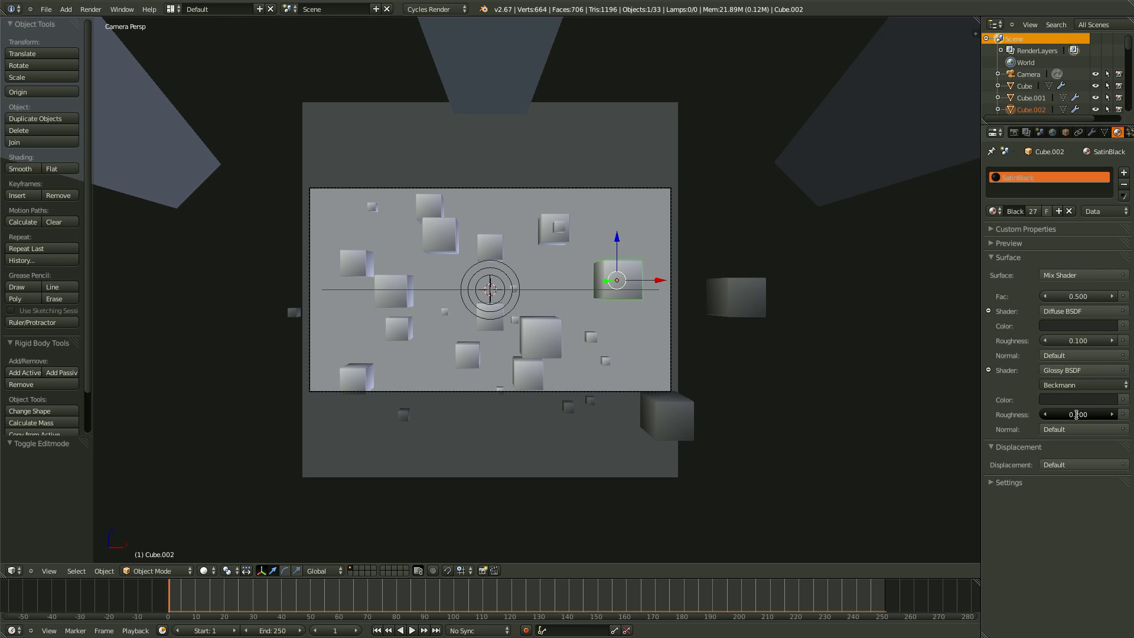
pyautogui.write('0.15')
pyautogui.press('Return')
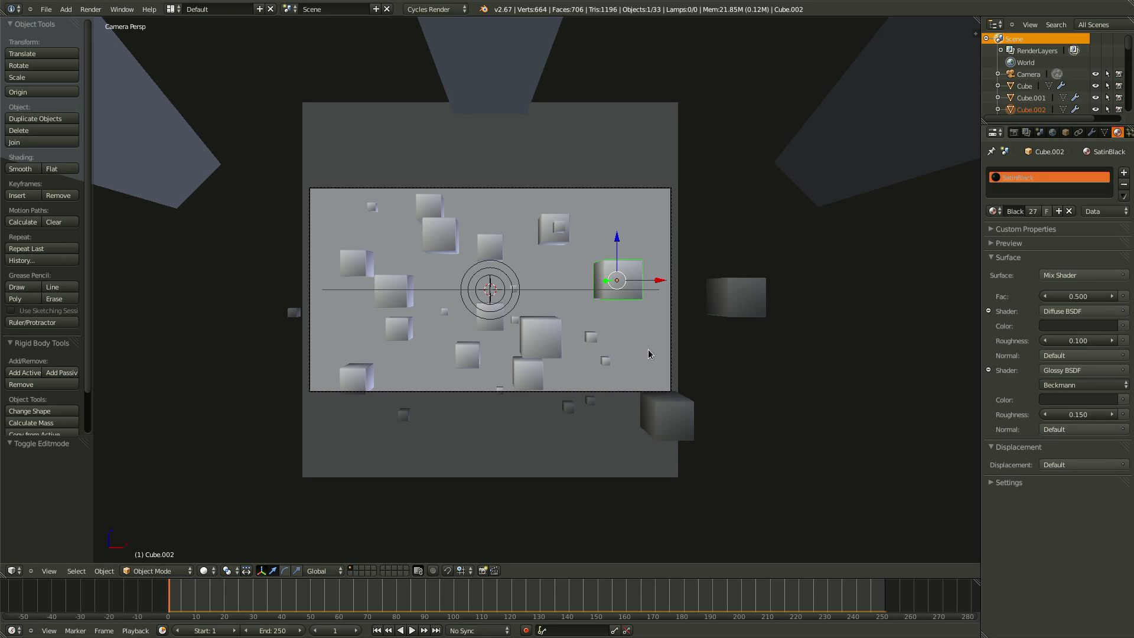
pyautogui.click(1009, 482)
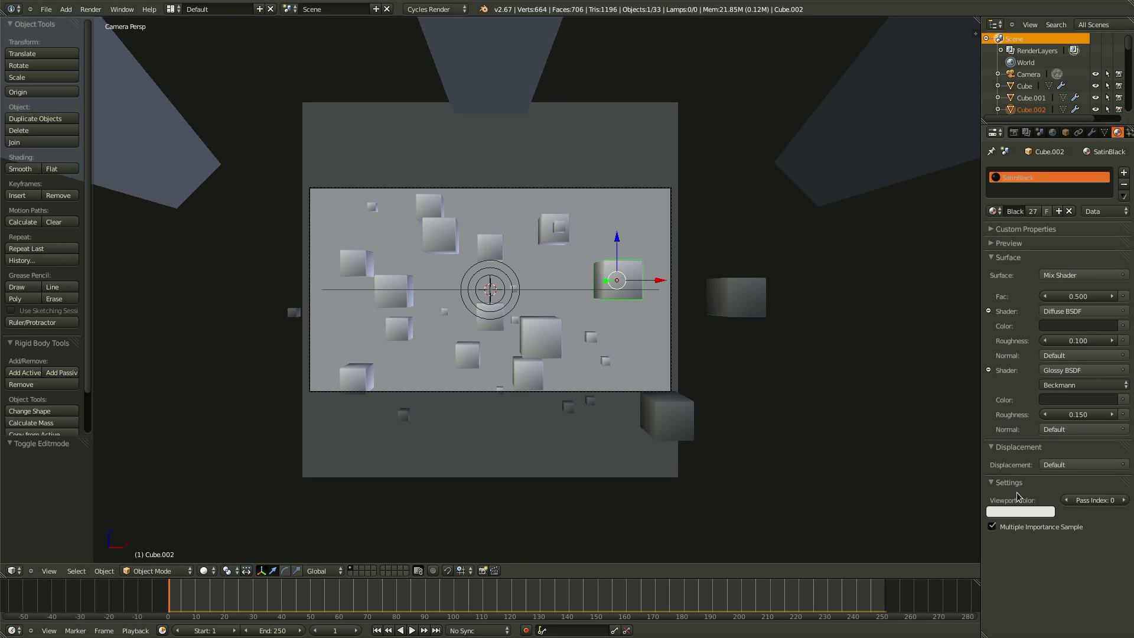
pyautogui.click(1051, 400)
pyautogui.moveTo(1047, 416); pyautogui.dragTo(1048, 432)
# Step: Make the small cube's material a single-user copy named SatinAluminim
pyautogui.rightClick(569, 408)
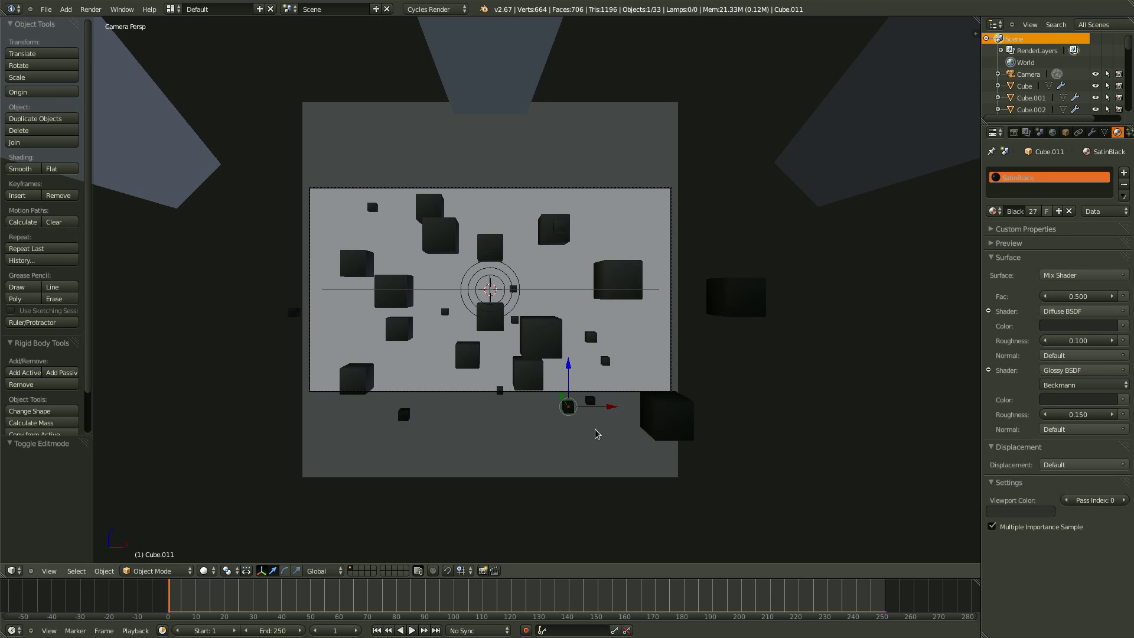
pyautogui.moveTo(630, 410); pyautogui.dragTo(688, 401, button='middle')
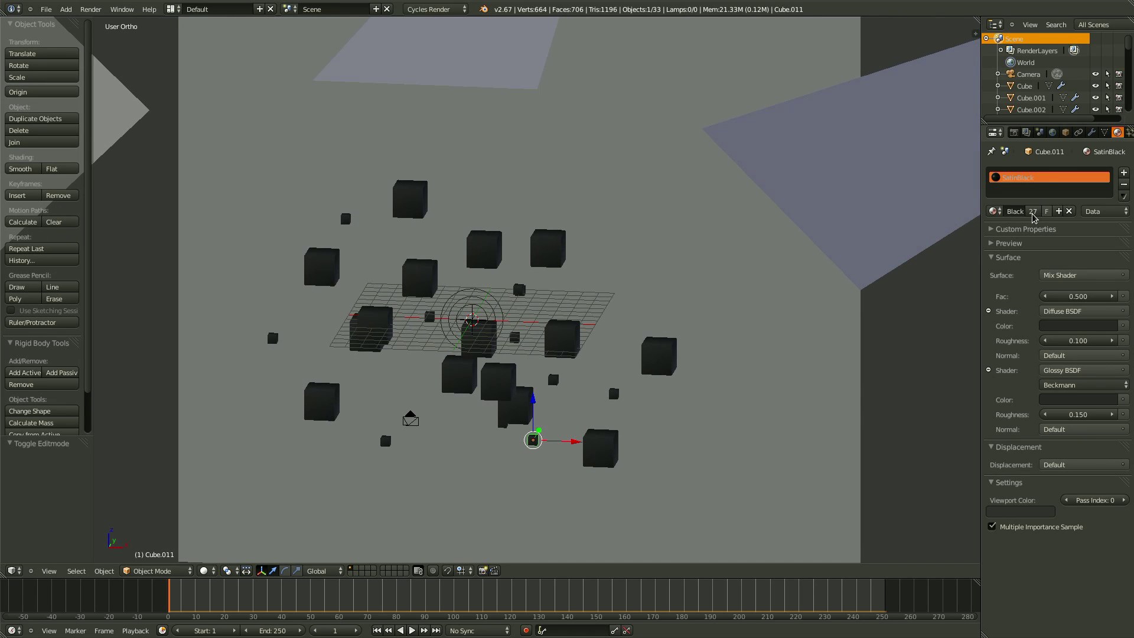
pyautogui.click(1032, 213)
pyautogui.click(1023, 213)
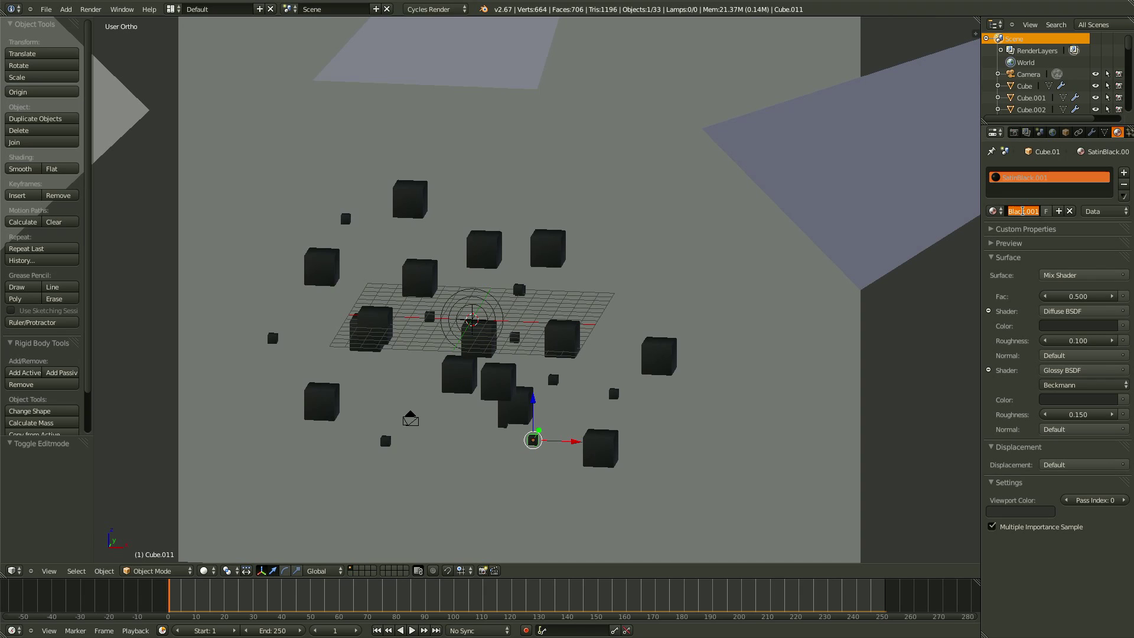
pyautogui.write('Sa')
pyautogui.write('tinAluminim')
pyautogui.press('Return')
# Step: Lighten the material's viewport colour to a light grey and save the file
pyautogui.click(682, 329)
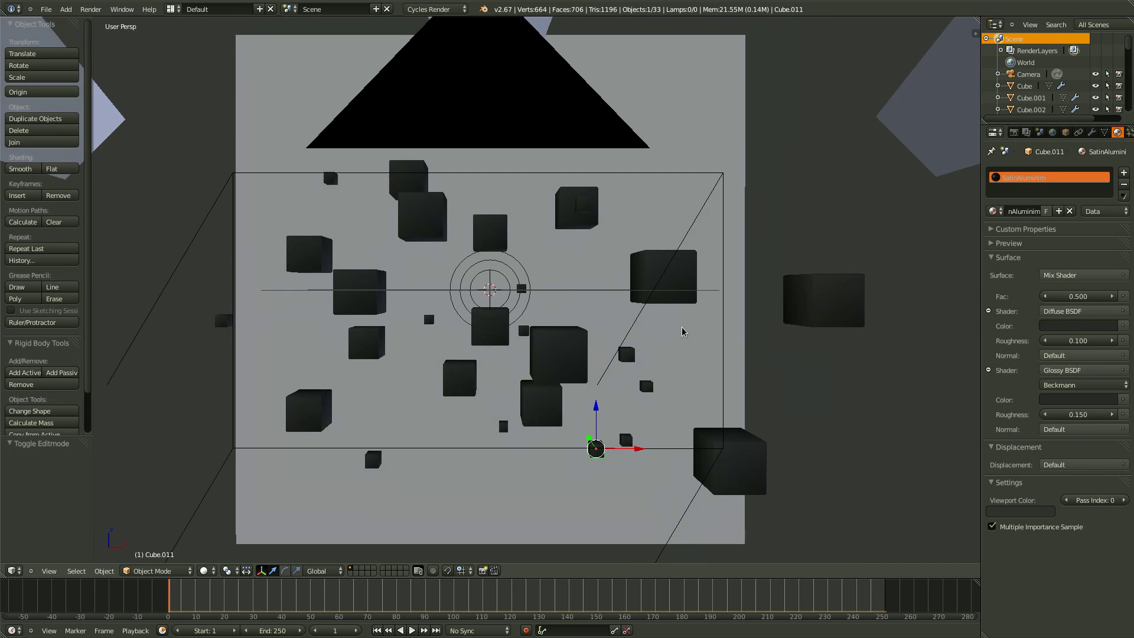
pyautogui.press('KP_0')
pyautogui.click(1008, 511)
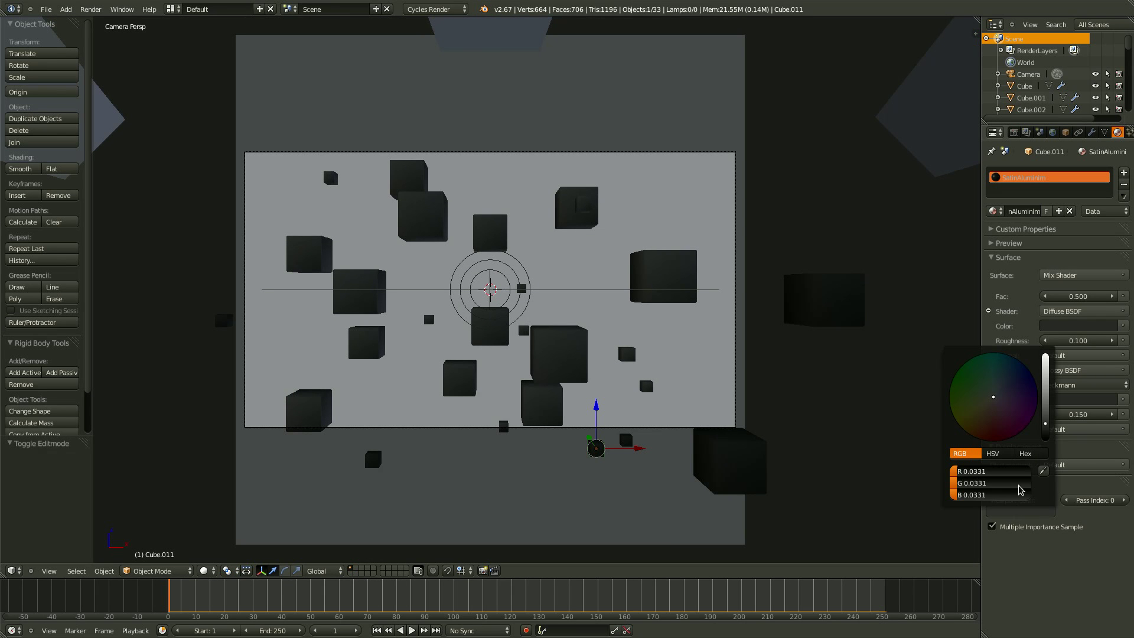
pyautogui.moveTo(1047, 433); pyautogui.dragTo(1045, 380)
pyautogui.hotkey('ctrl', 's')
pyautogui.click(776, 253)
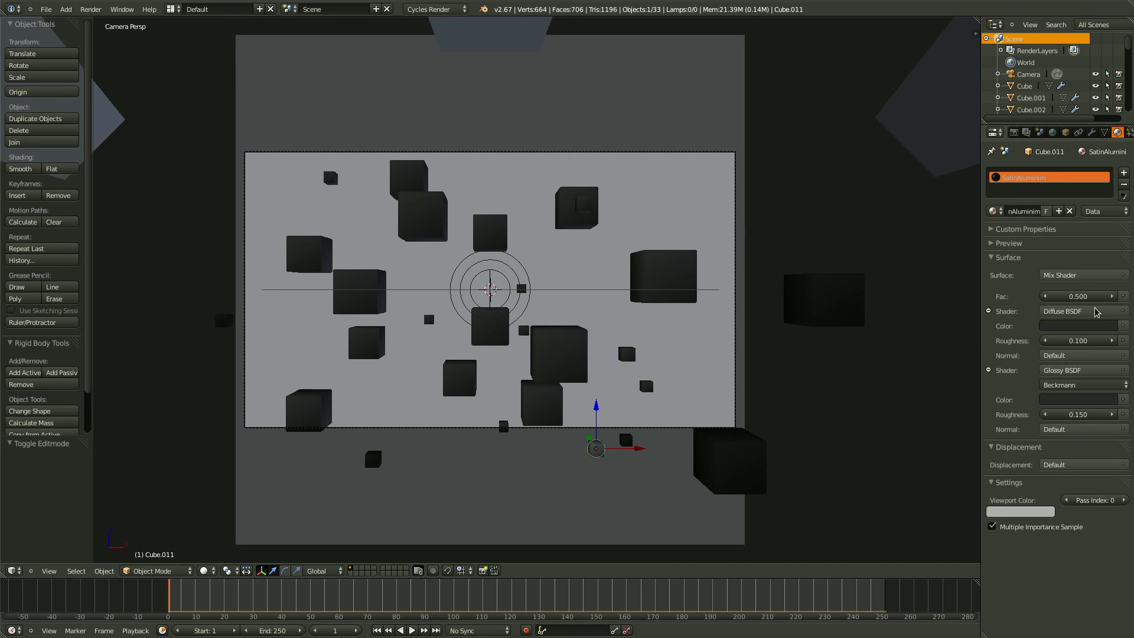
pyautogui.click(1089, 277)
pyautogui.click(1085, 274)
# Step: Turn the first mix input into a Glossy BSDF and brighten both glossy colours
pyautogui.click(1075, 312)
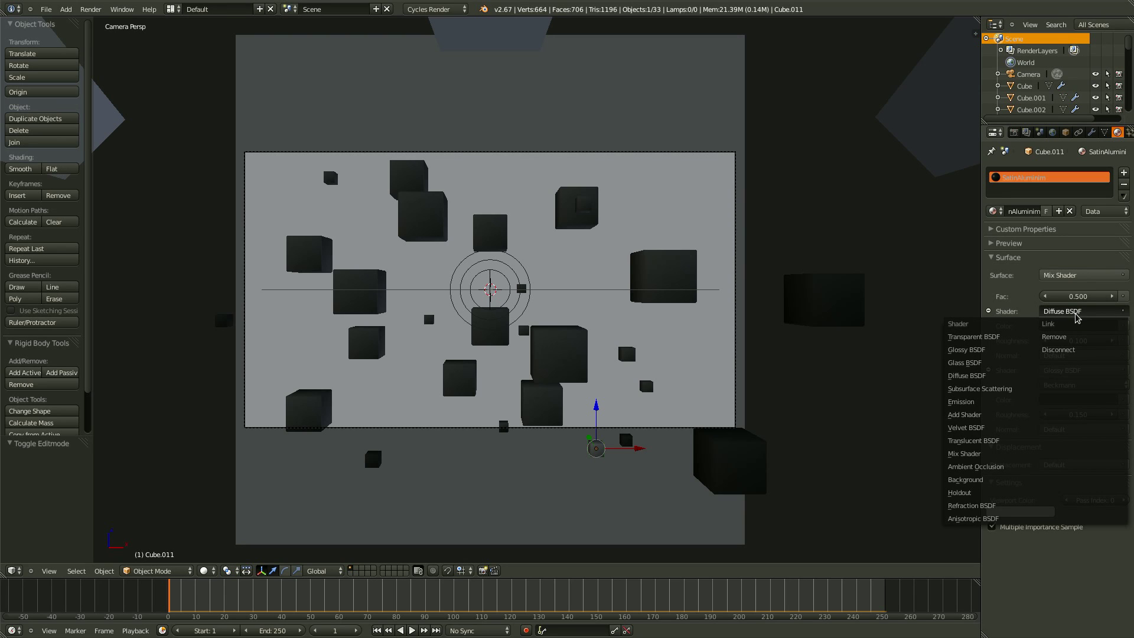
pyautogui.click(995, 350)
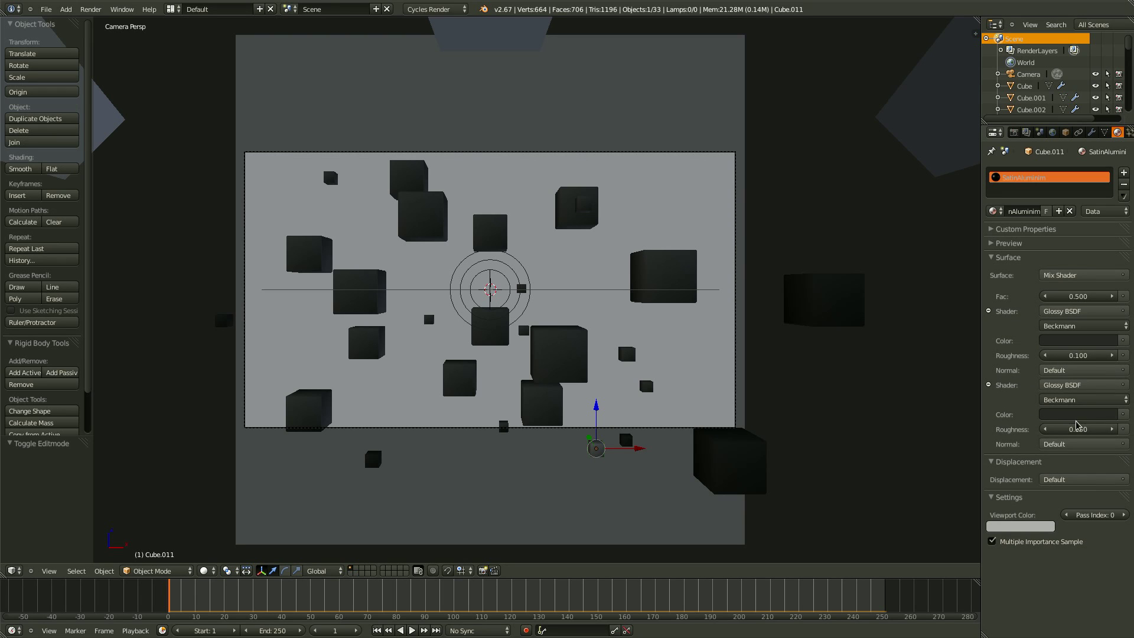
pyautogui.click(1063, 341)
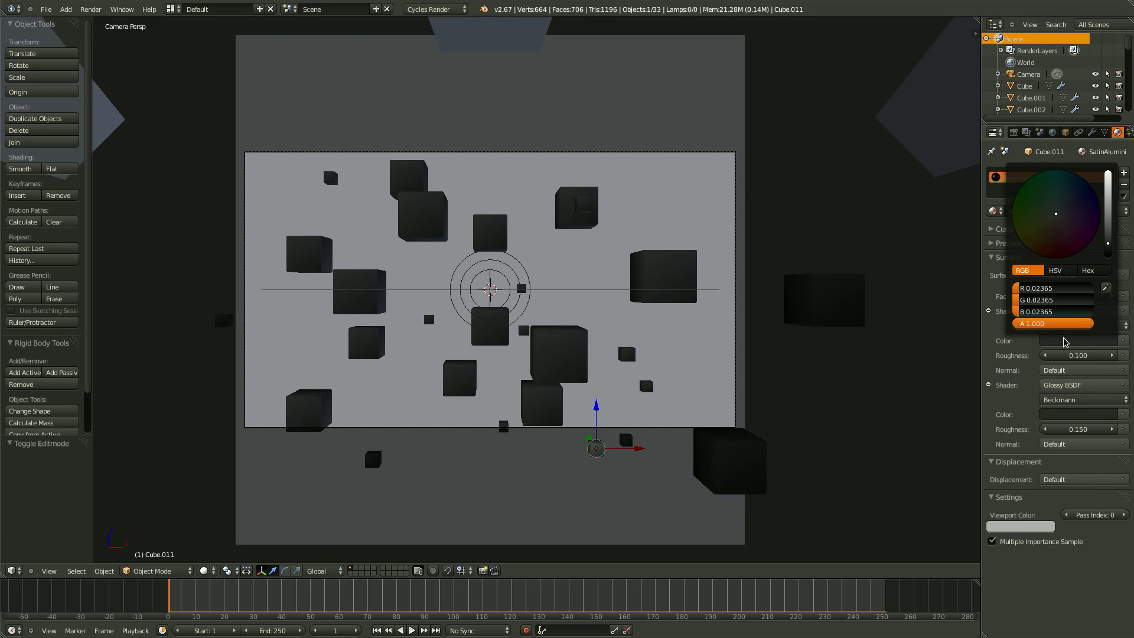
pyautogui.moveTo(1108, 213); pyautogui.dragTo(1110, 194)
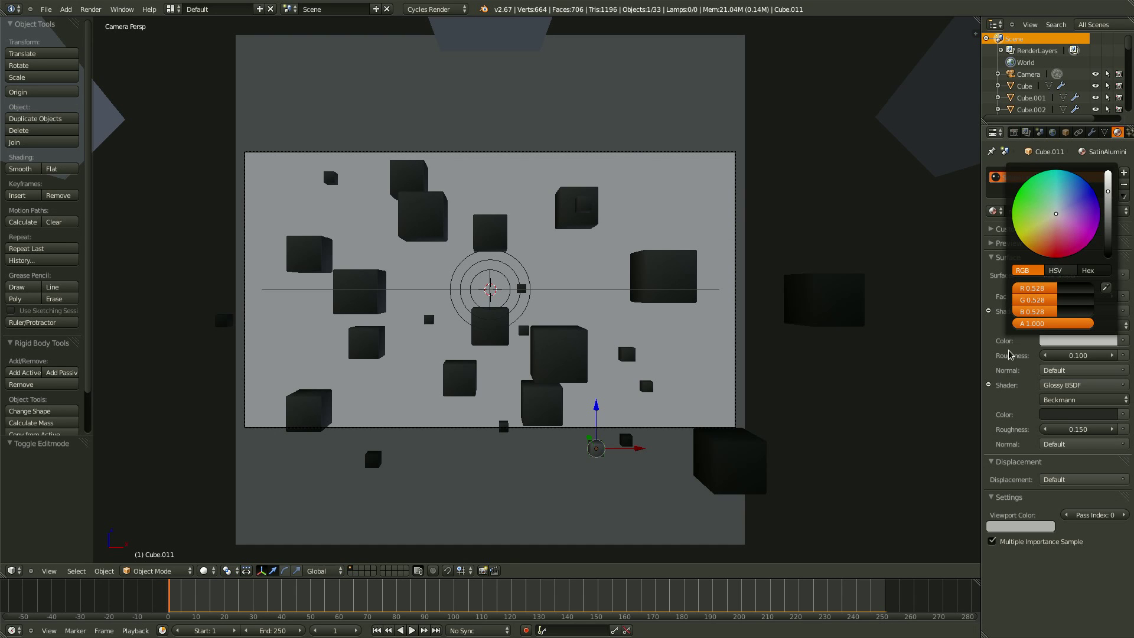
pyautogui.click(1057, 417)
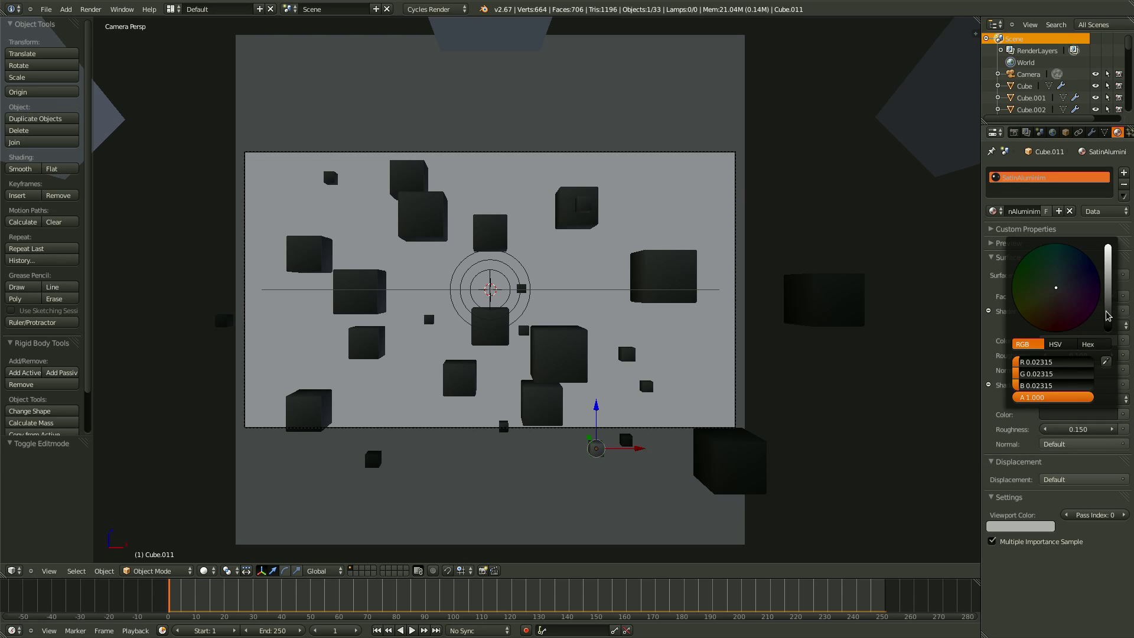
pyautogui.moveTo(1108, 318); pyautogui.dragTo(1111, 314)
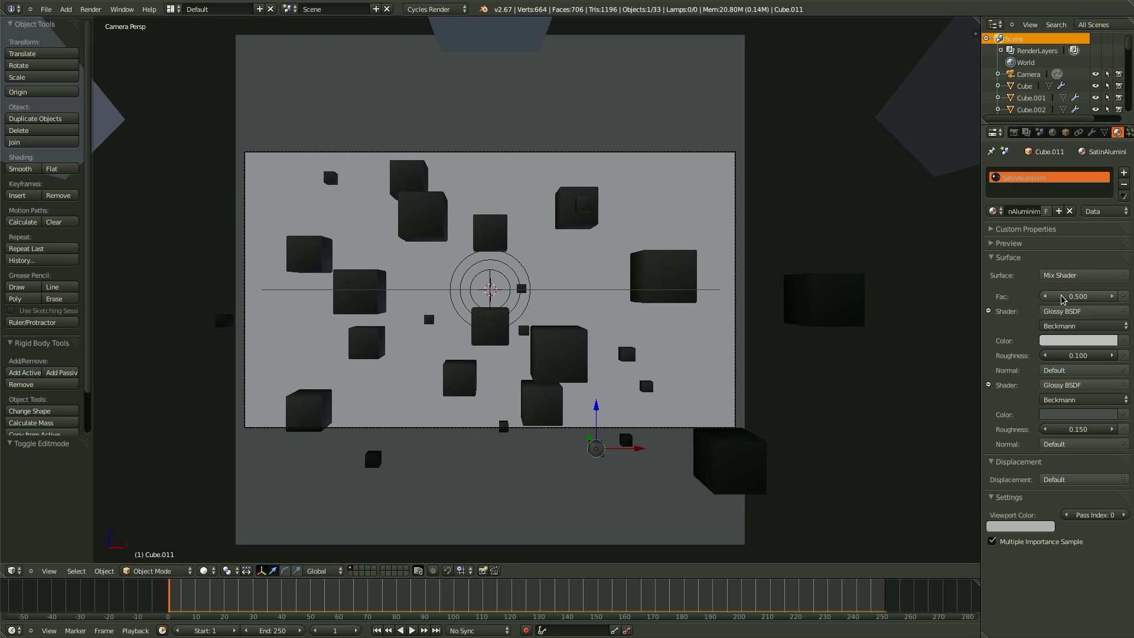
# Step: Drive the Mix Shader factor with a Layer Weight node
pyautogui.click(1119, 299)
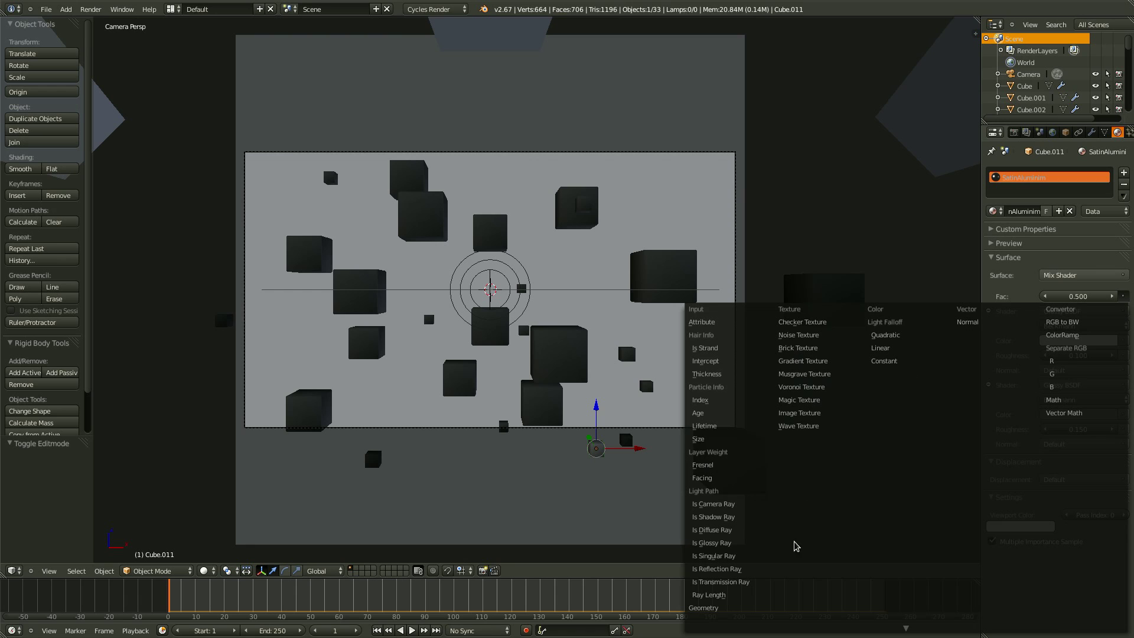
pyautogui.click(727, 464)
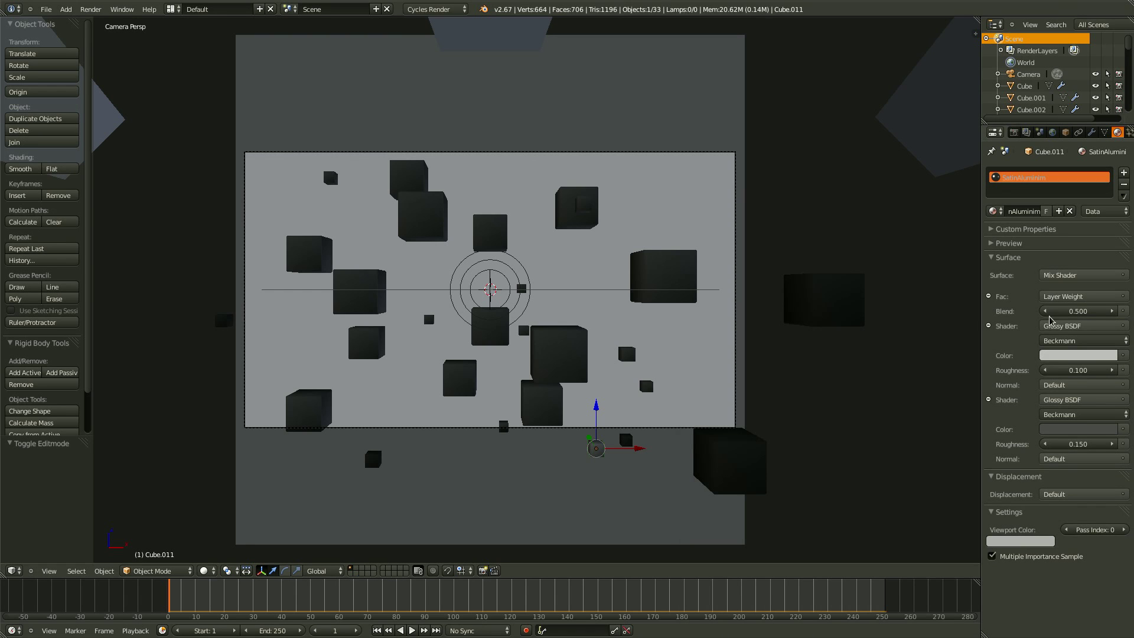
pyautogui.click(1123, 298)
# Step: Enlarge the bottom area into a Node Editor showing the material's shader nodes
pyautogui.moveTo(277, 579); pyautogui.dragTo(277, 414)
pyautogui.click(11, 630)
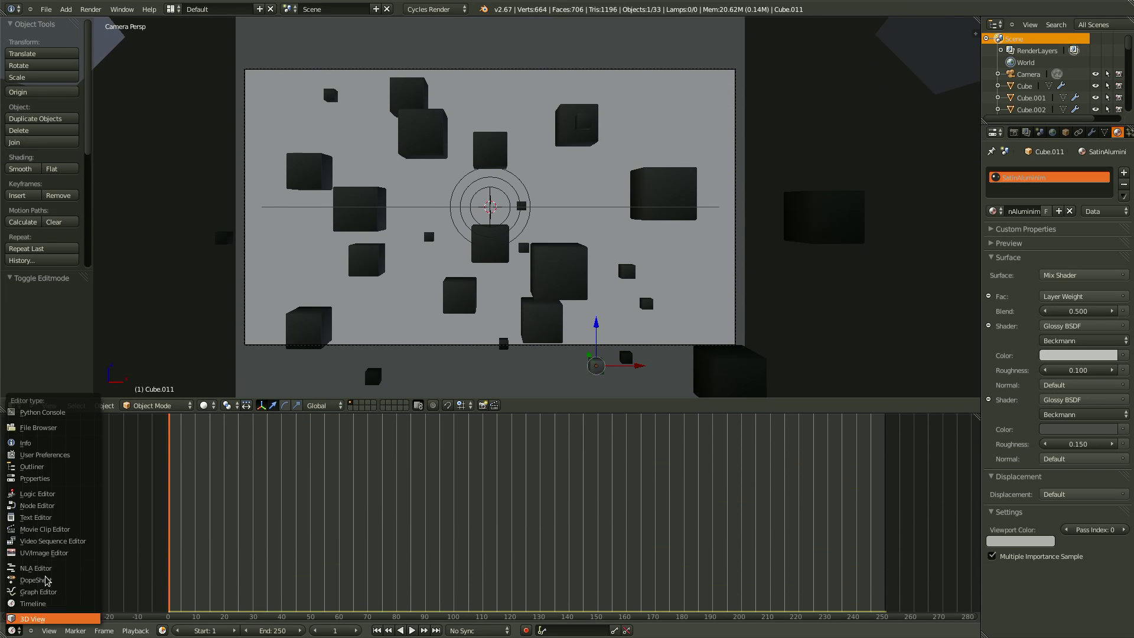
pyautogui.click(59, 506)
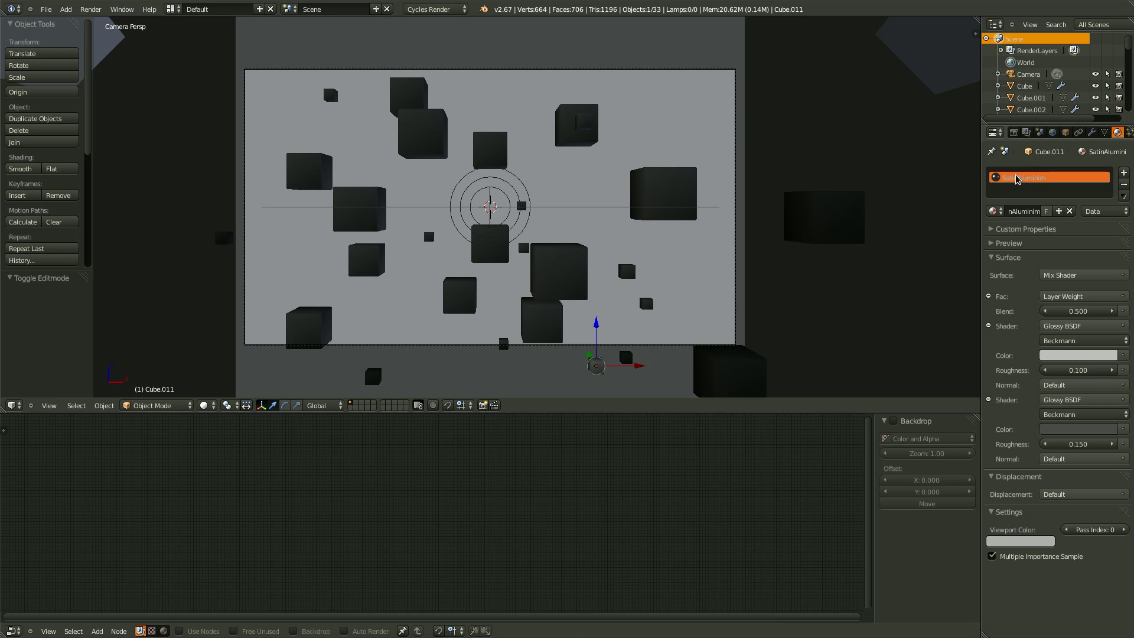
pyautogui.click(48, 631)
pyautogui.click(163, 631)
pyautogui.scroll(6, 308, 524)
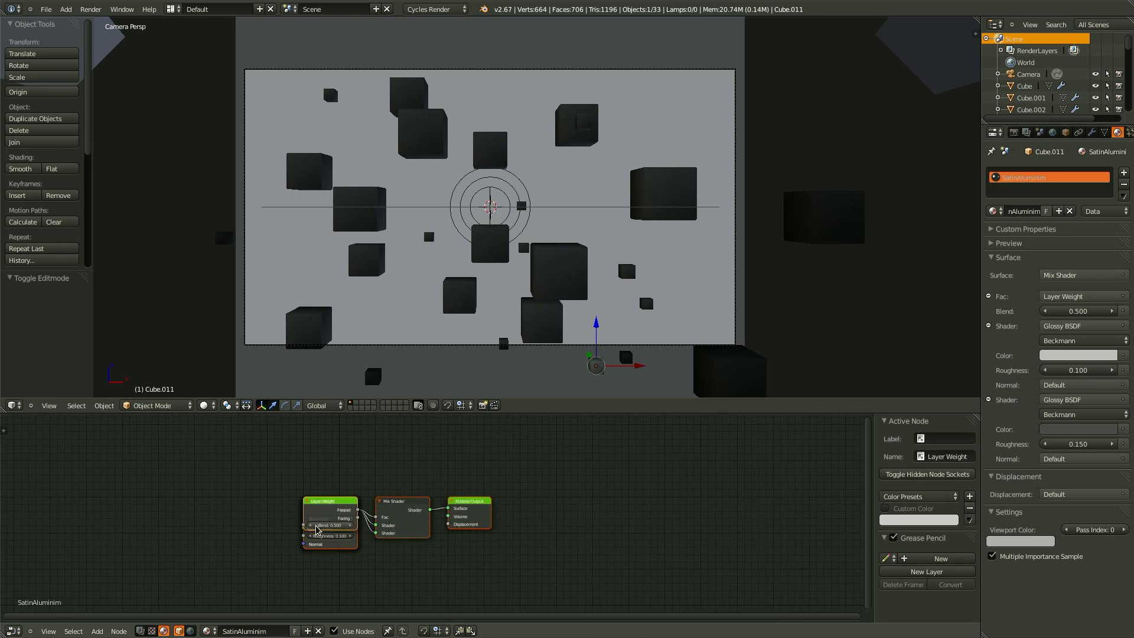
# Step: Replace the Layer Weight node with a Fresnel node linked to the Mix Shader factor
pyautogui.moveTo(271, 503); pyautogui.dragTo(272, 446)
pyautogui.press('x')
pyautogui.press('Home')
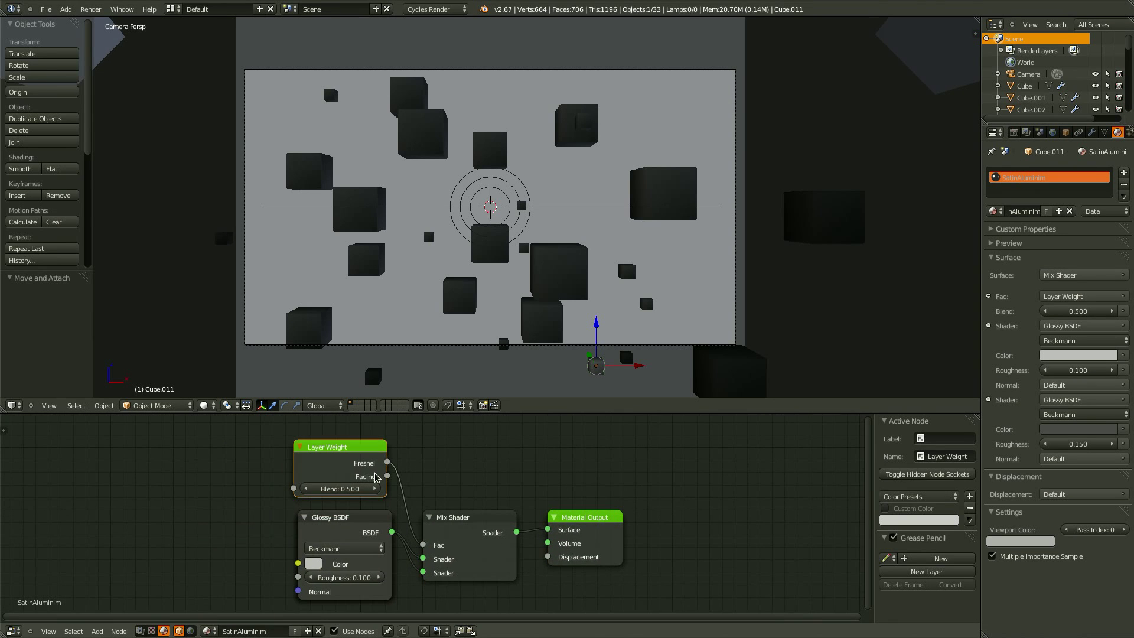
pyautogui.hotkey('shift', 'a')
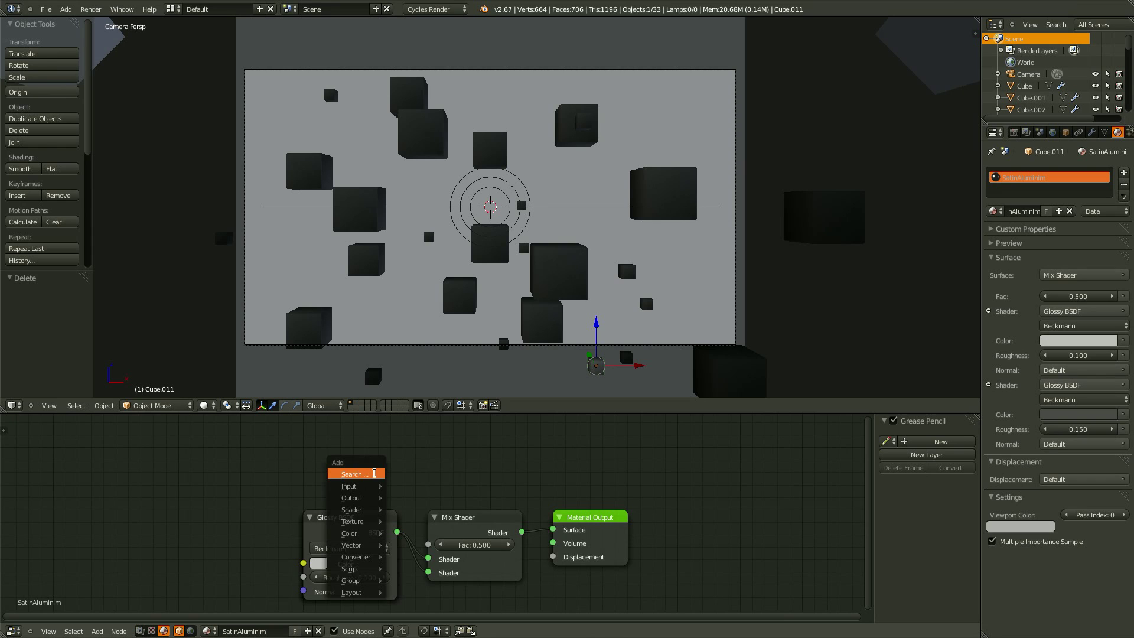
pyautogui.click(373, 473)
pyautogui.write('fresnel')
pyautogui.press('Return')
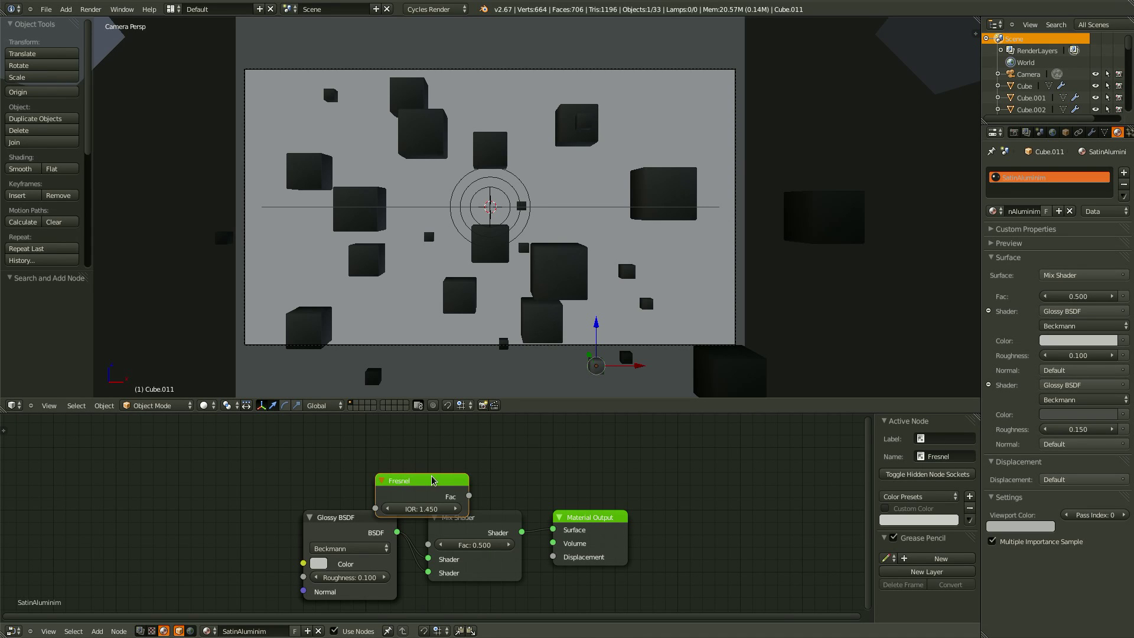
pyautogui.click(371, 452)
pyautogui.keyDown('shift'); pyautogui.click(470, 527); pyautogui.keyUp('shift')
pyautogui.press('f')
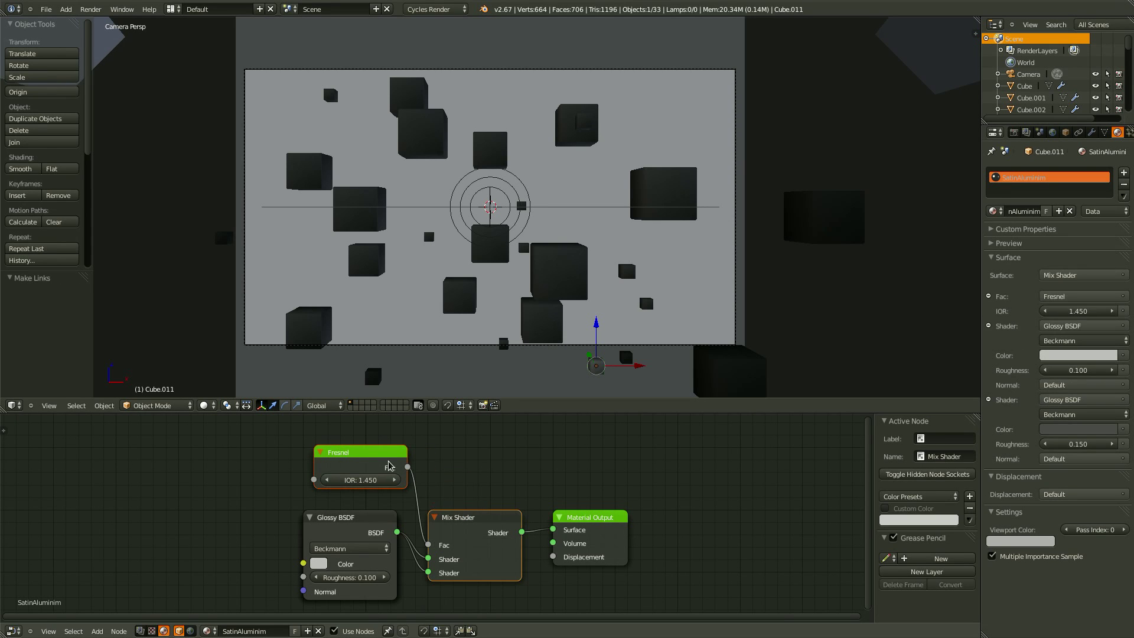
pyautogui.moveTo(388, 465); pyautogui.dragTo(375, 470)
# Step: Set the second Glossy roughness to 0.400 and save the file
pyautogui.hotkey('ctrl', 's')
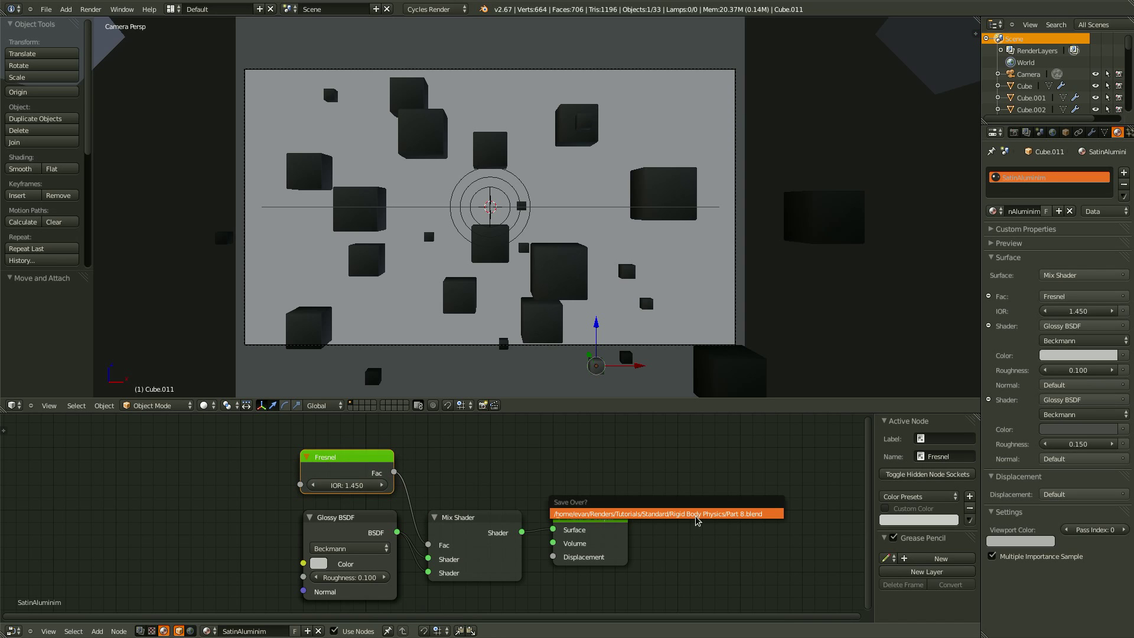
pyautogui.press('Return')
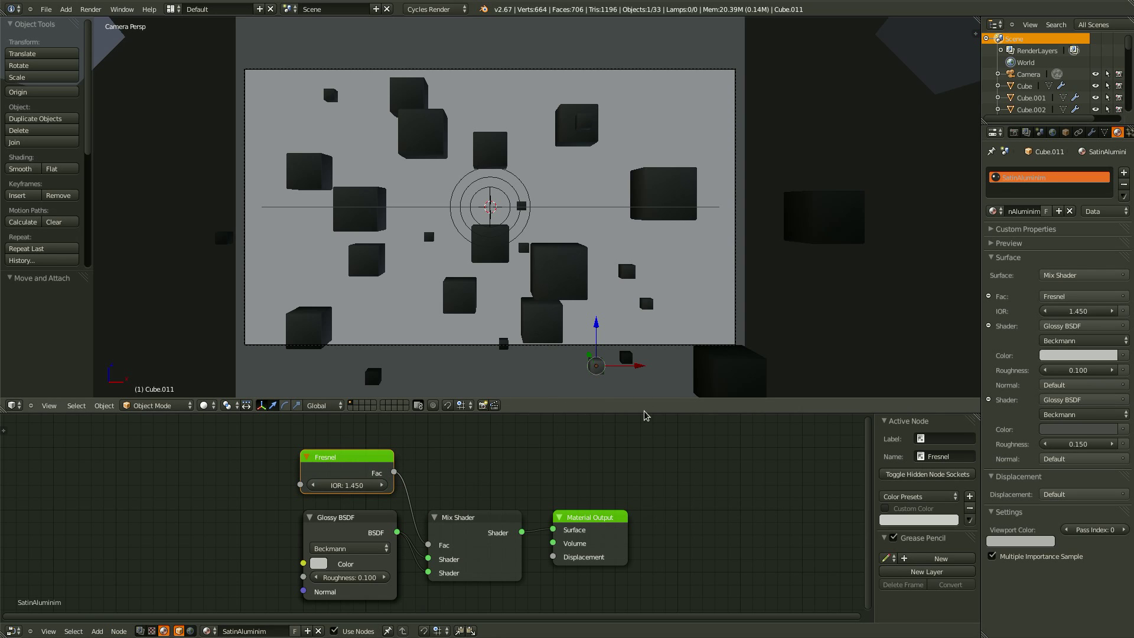
pyautogui.scroll(-1, 700, 494)
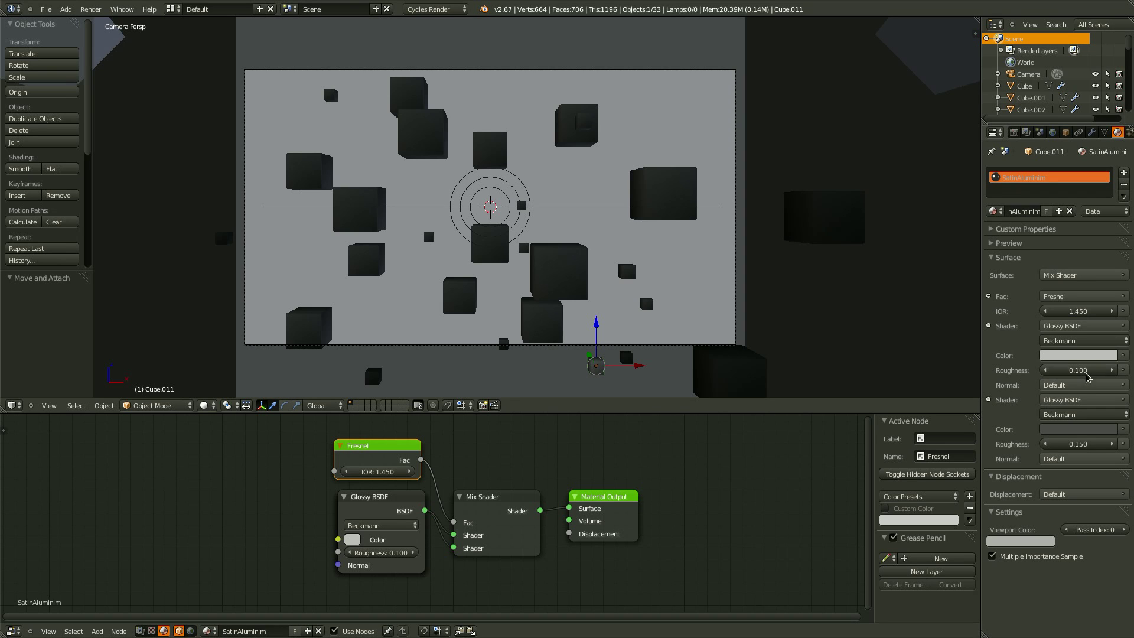
pyautogui.click(1081, 446)
pyautogui.write('0.')
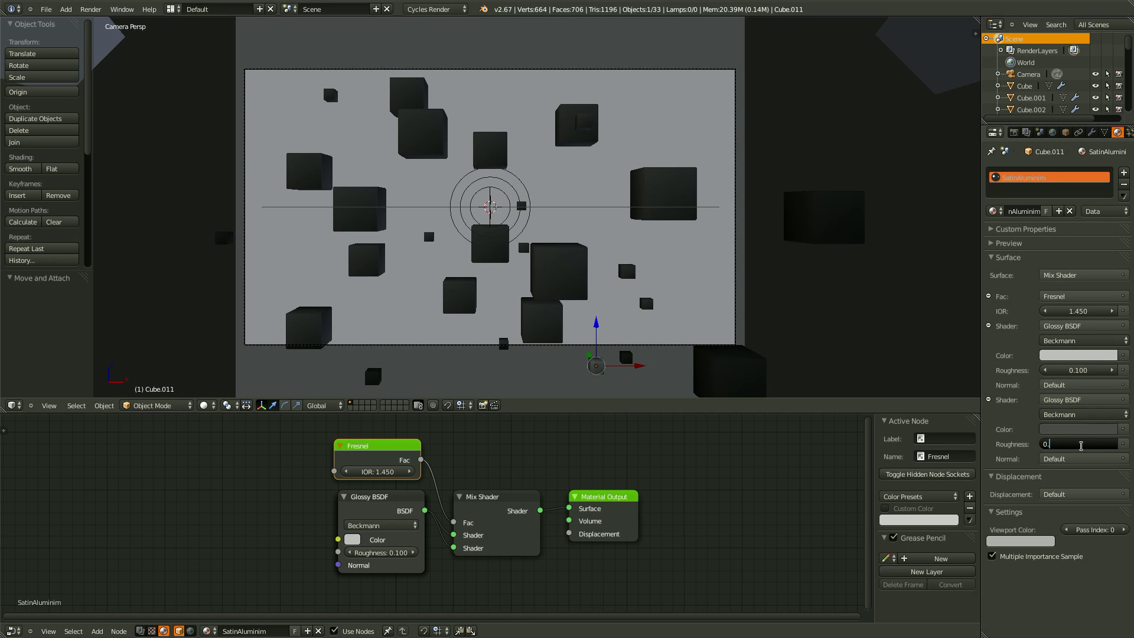
pyautogui.write('4')
pyautogui.press('Return')
pyautogui.hotkey('ctrl', 's')
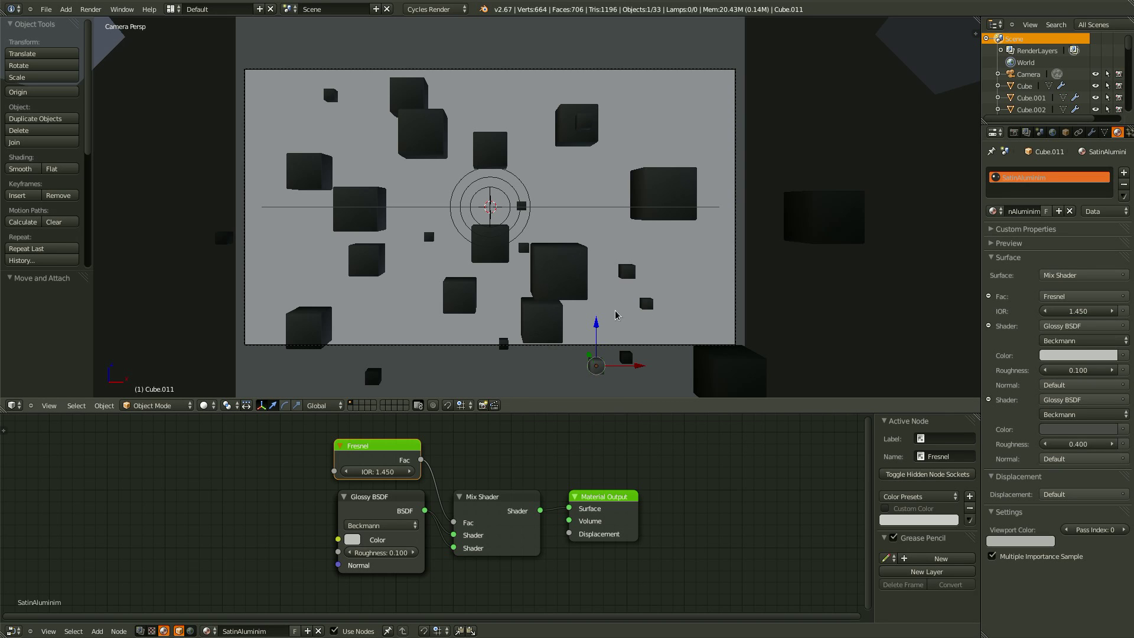
# Step: Name the plane's material Backdrop and tint its diffuse colour pale pink (0.800, 0.595, 0.575)
pyautogui.rightClick(688, 274)
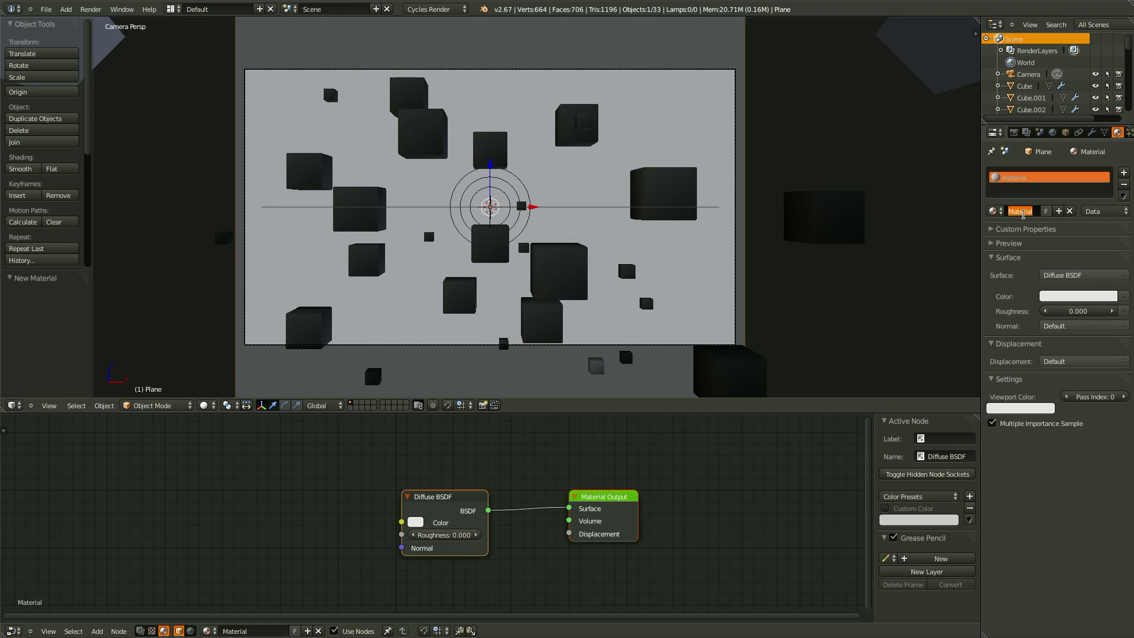
pyautogui.write('Backdrop')
pyautogui.press('Return')
pyautogui.click(1061, 297)
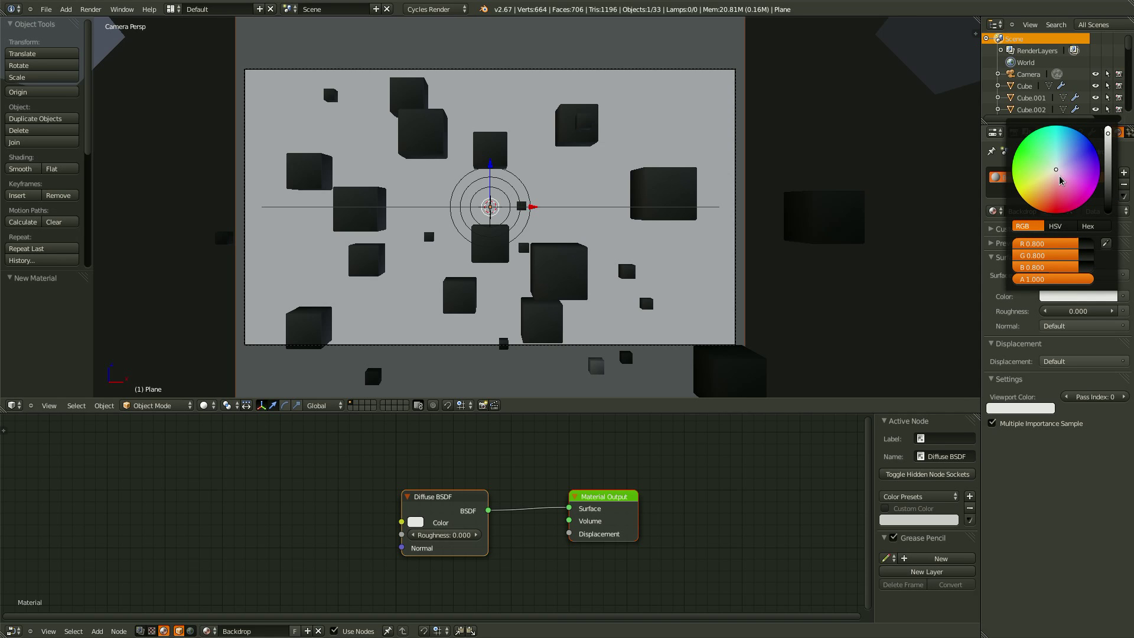
pyautogui.click(1057, 177)
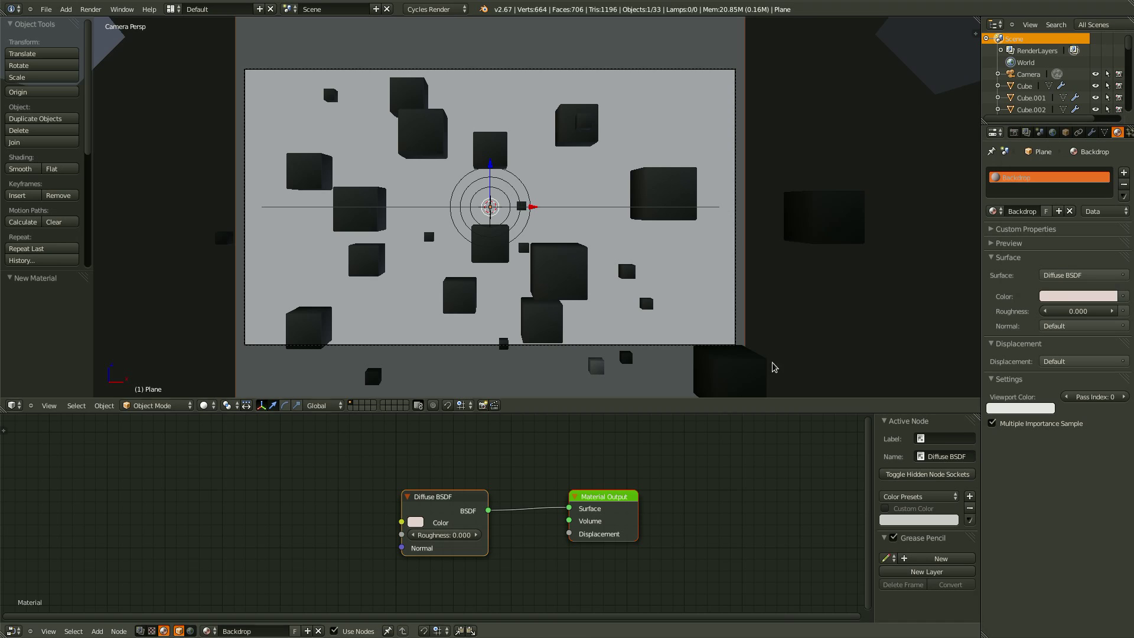
pyautogui.click(1057, 297)
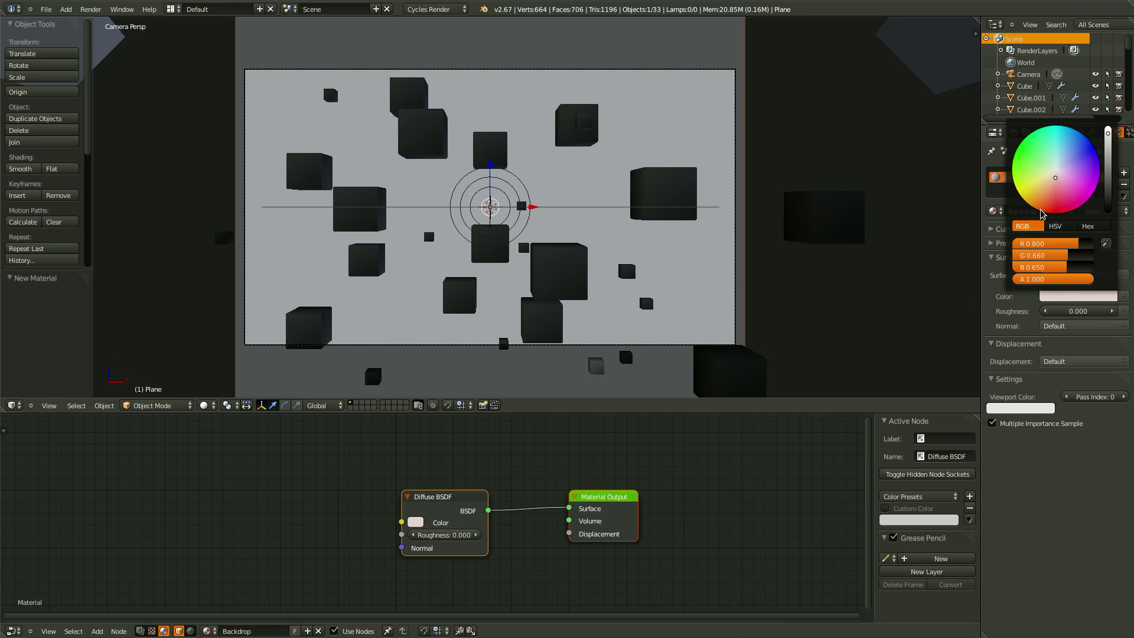
pyautogui.moveTo(1057, 180); pyautogui.dragTo(1057, 183)
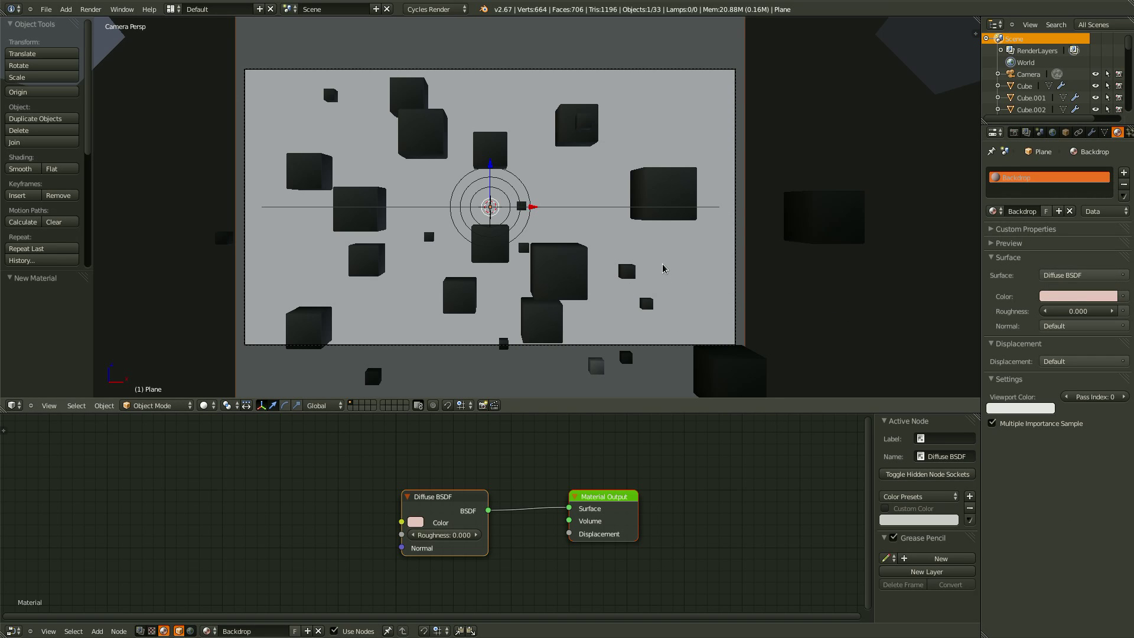
# Step: Create a new material named lamp_Key_cool on the lamp_top.001 plane
pyautogui.scroll(-2, 663, 278)
pyautogui.scroll(-2, 293, 128)
pyautogui.rightClick(293, 129)
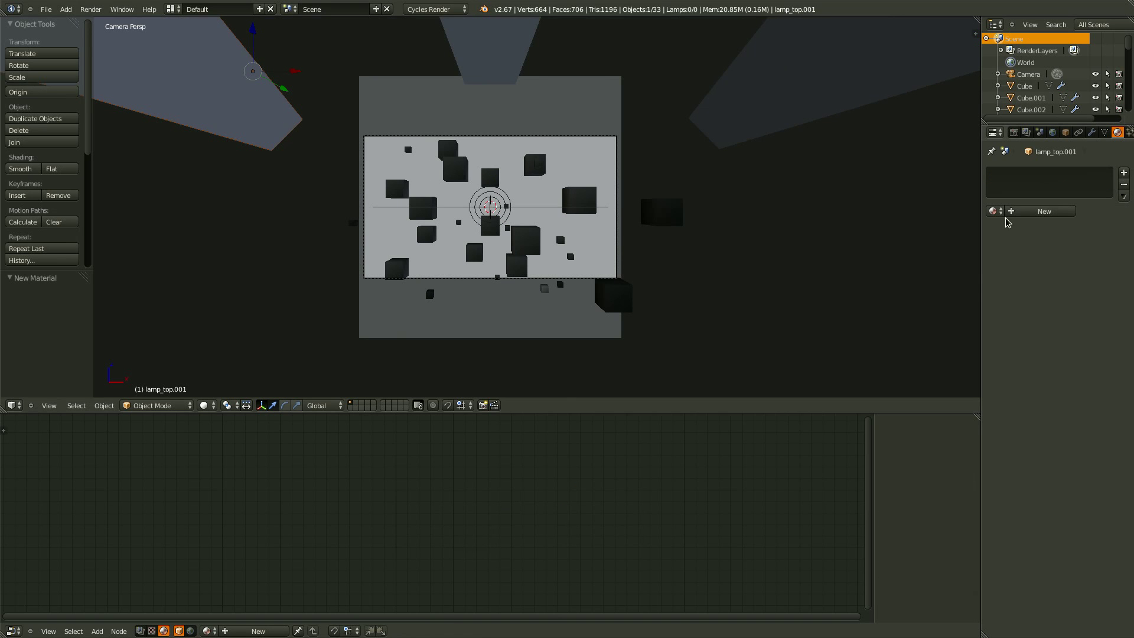
pyautogui.click(1020, 212)
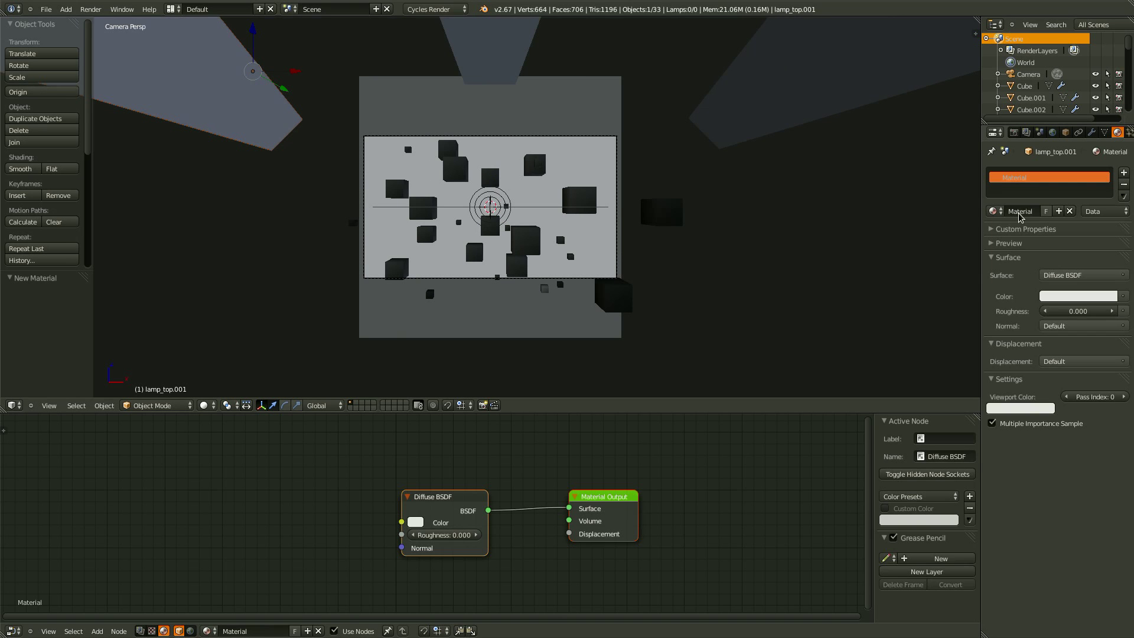
pyautogui.doubleClick(1020, 211)
pyautogui.press('BackSpace')
pyautogui.write('lamp_Key_cool')
pyautogui.press('Return')
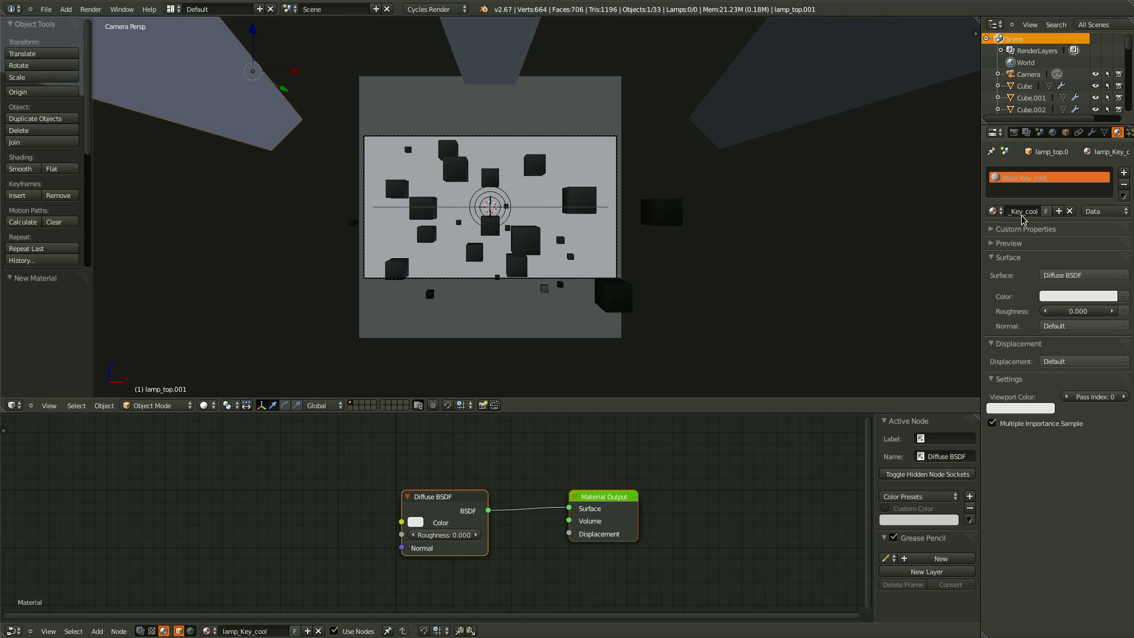
# Step: Make it a blue Emission shader with strength 5 and save the file
pyautogui.click(1099, 275)
pyautogui.click(987, 369)
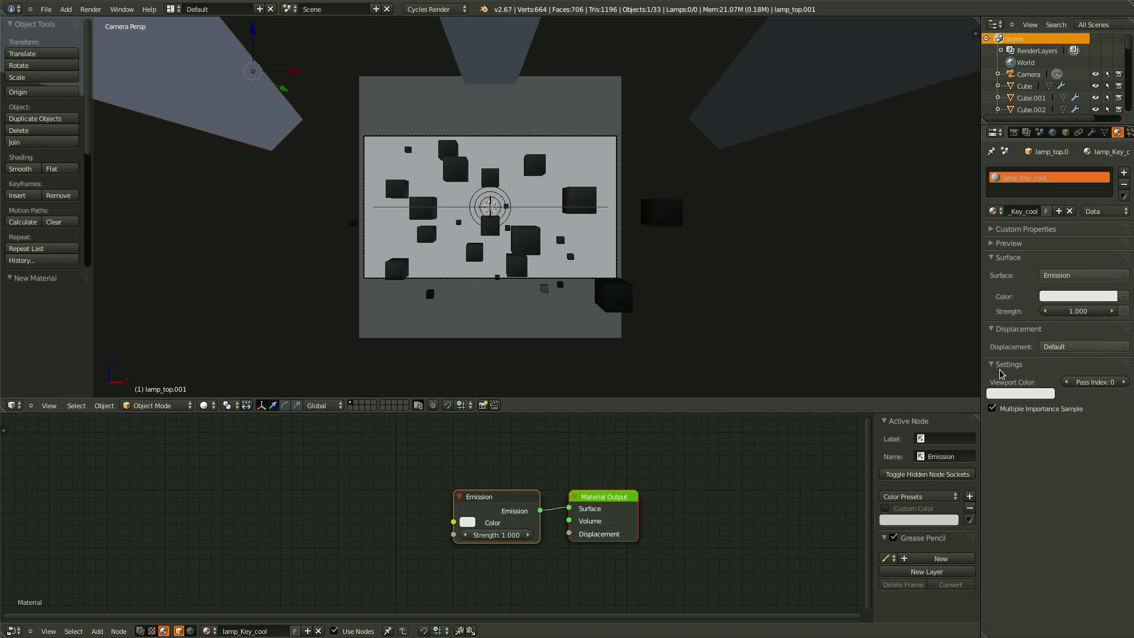
pyautogui.click(1078, 312)
pyautogui.write('5')
pyautogui.press('Return')
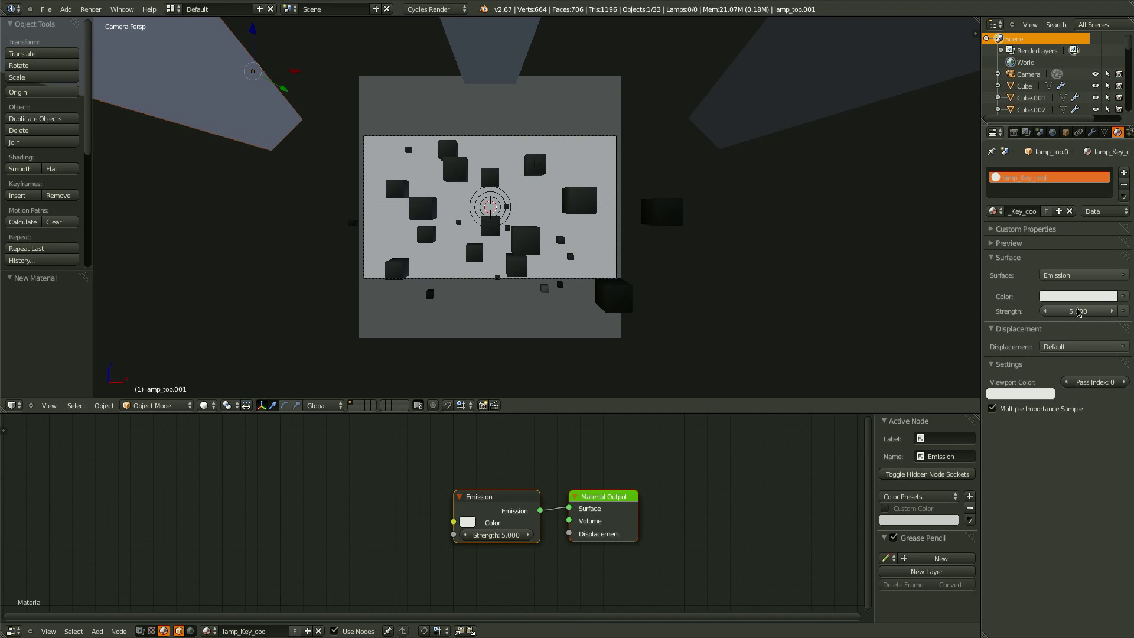
pyautogui.click(1078, 296)
pyautogui.moveTo(1073, 167); pyautogui.dragTo(1112, 162)
pyautogui.hotkey('ctrl', 's')
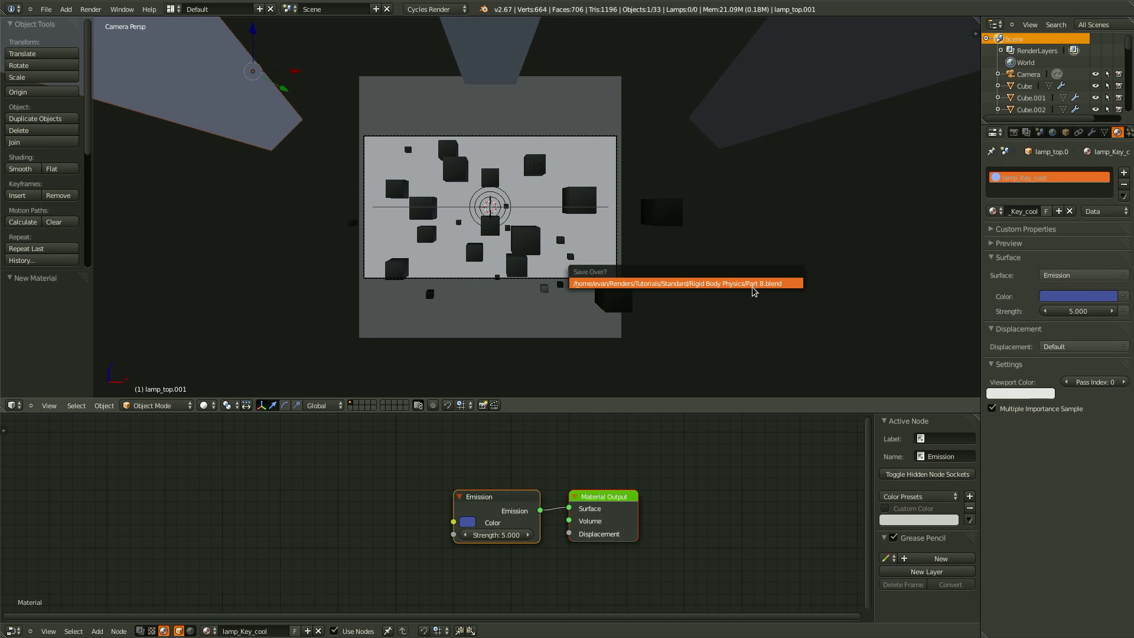
# Step: Create a new material named lamp_Key_Neutral on the lamp_top plane
pyautogui.rightClick(493, 57)
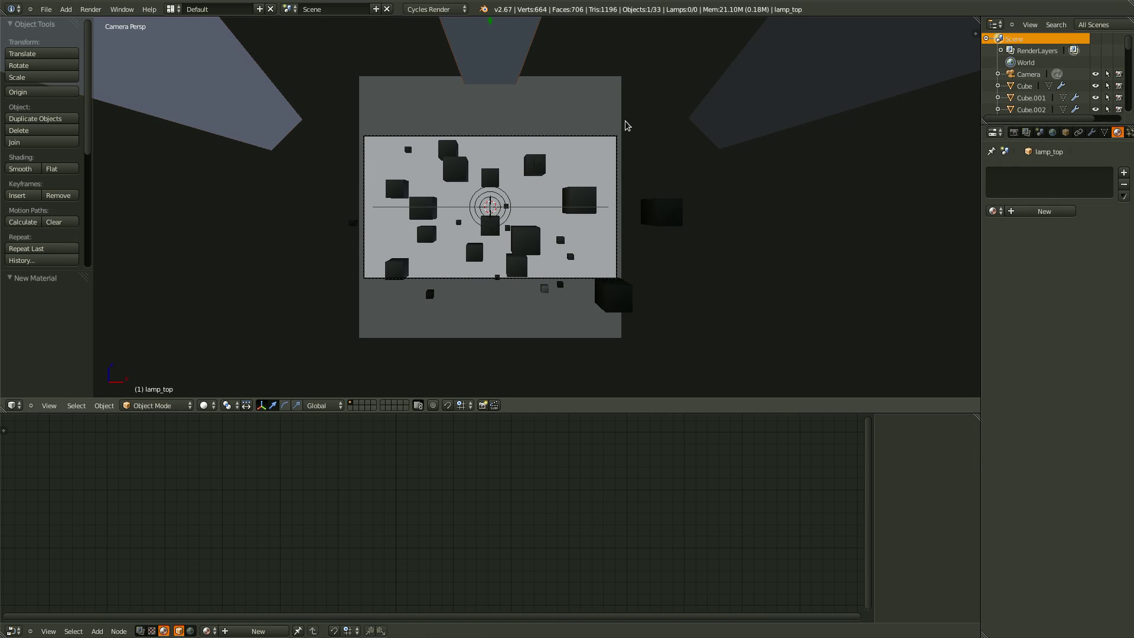
pyautogui.click(1023, 215)
pyautogui.doubleClick(1022, 211)
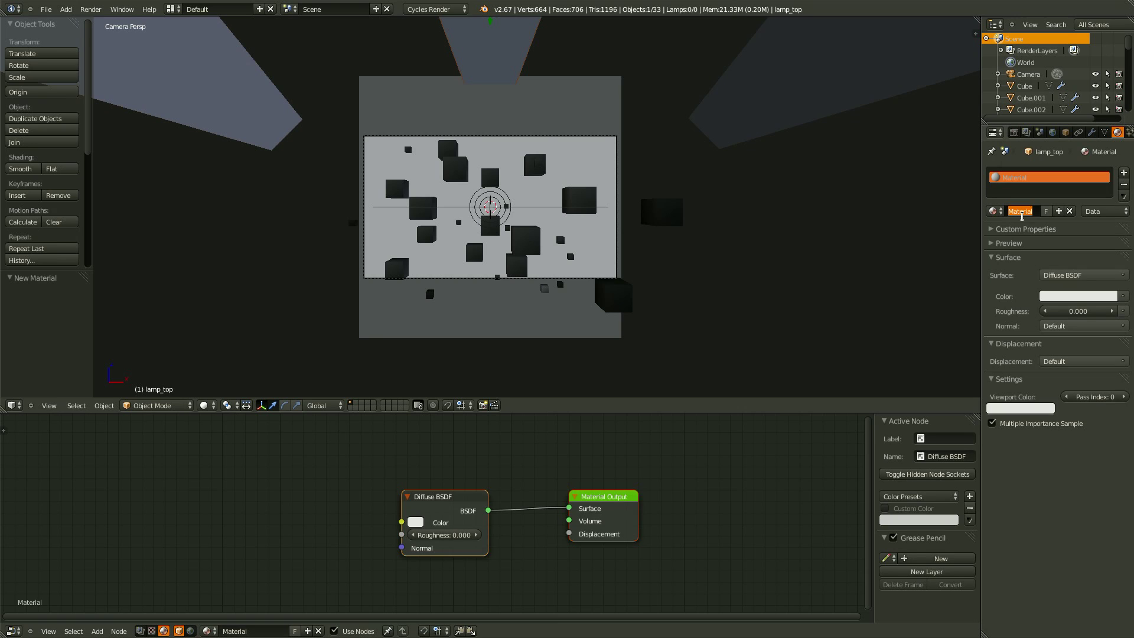
pyautogui.write('lamp_Key_Neutral')
pyautogui.press('Return')
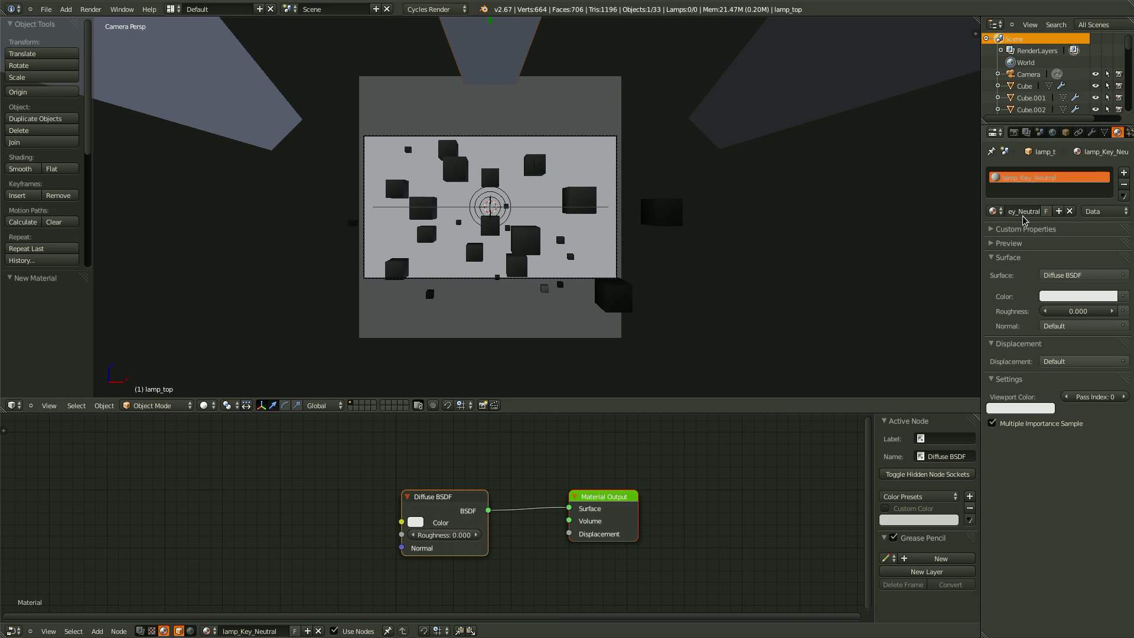
# Step: Set lamp_Key_Neutral's surface to Emission with strength 10
pyautogui.click(1063, 276)
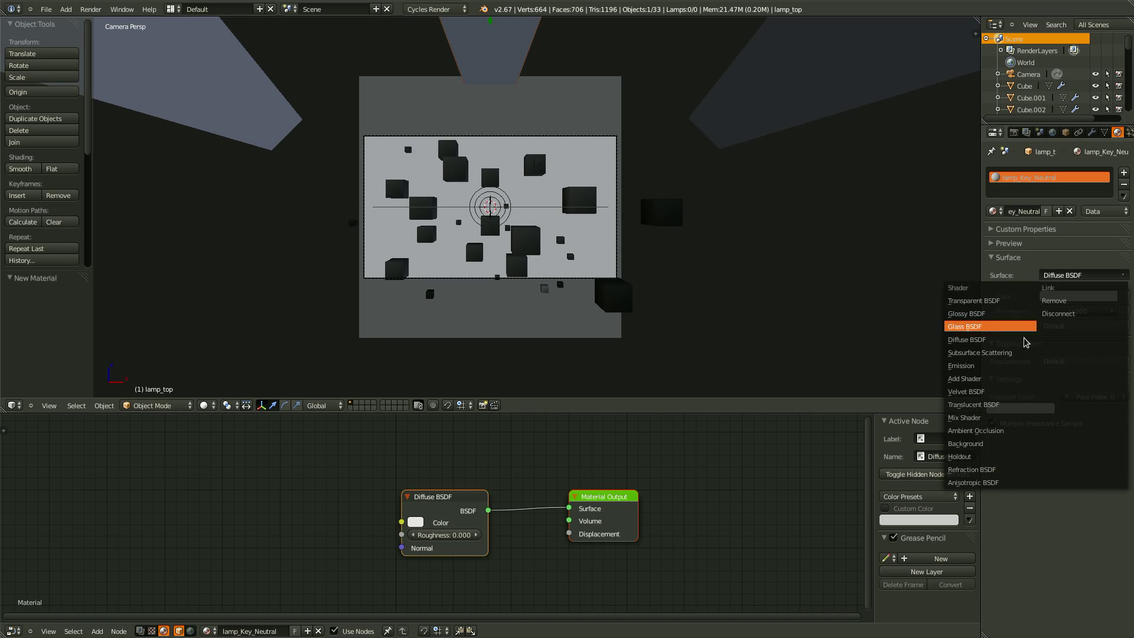
pyautogui.click(1021, 365)
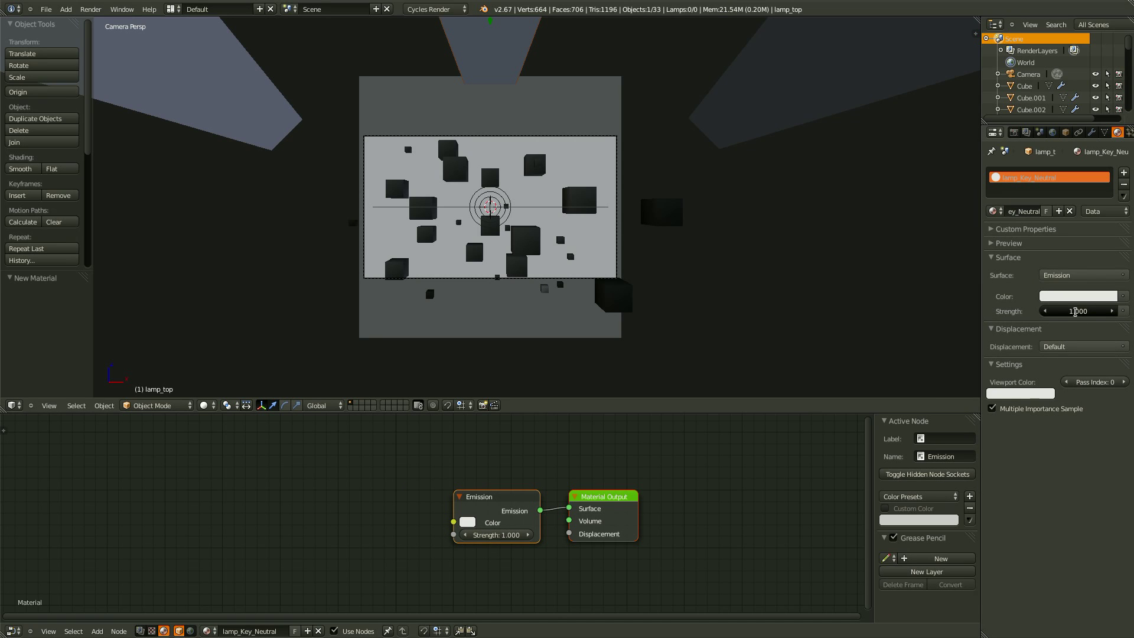
pyautogui.click(1076, 316)
pyautogui.write('10')
pyautogui.press('Return')
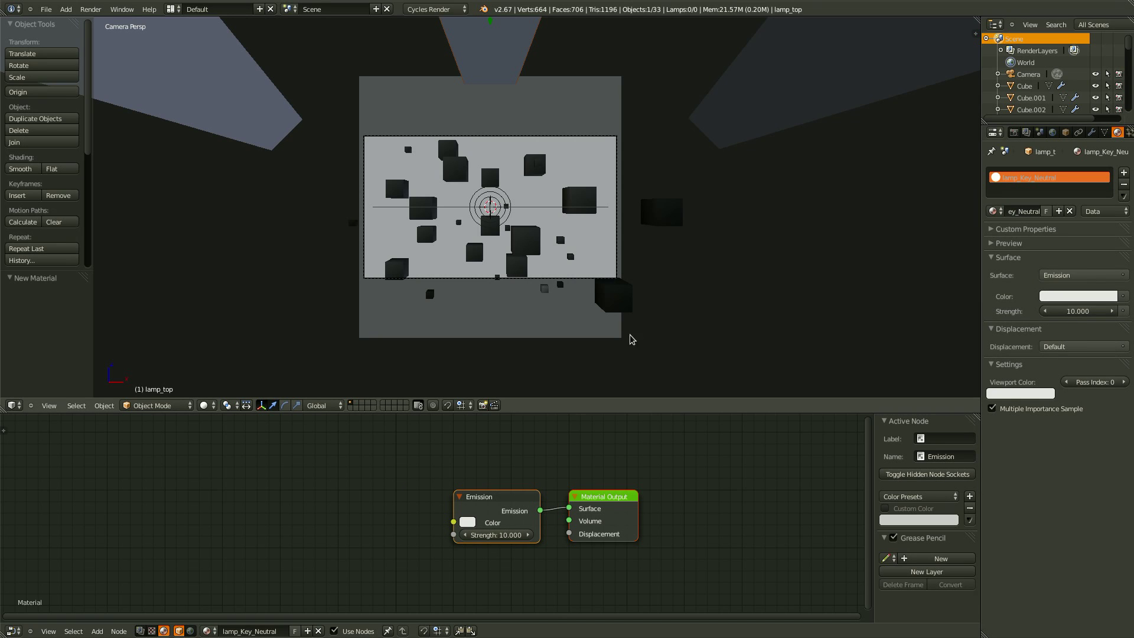
pyautogui.rightClick(818, 136)
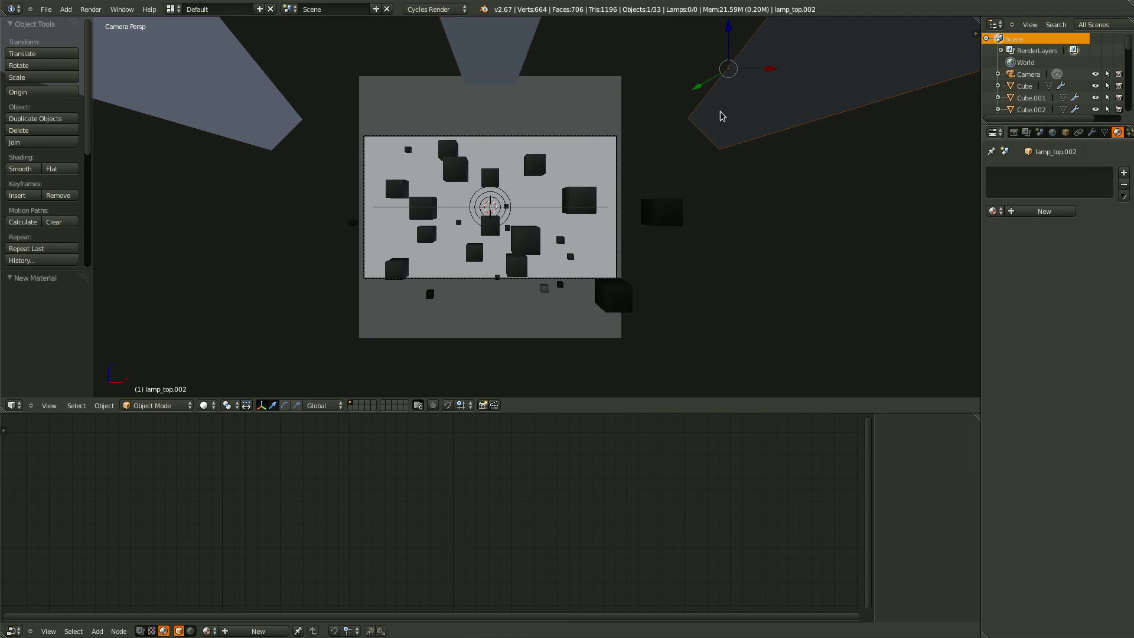
# Step: Create a new material named lamp_Key_Warm on lamp_top.002
pyautogui.click(1013, 212)
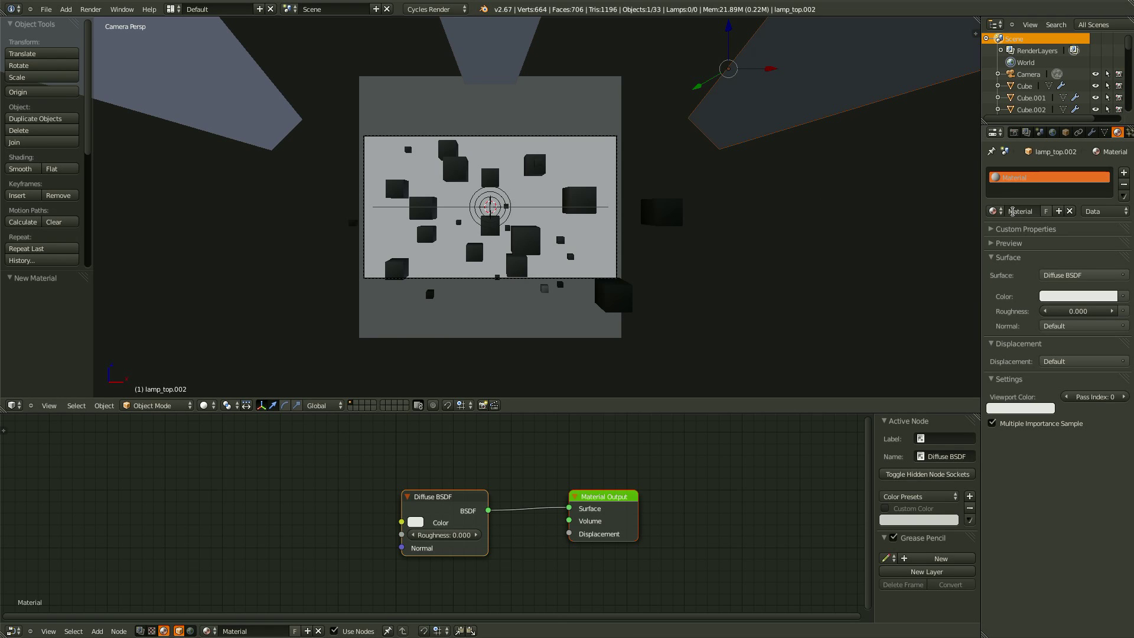
pyautogui.click(1011, 211)
pyautogui.press('BackSpace')
pyautogui.write('lamp_Key_Warm')
pyautogui.press('Return')
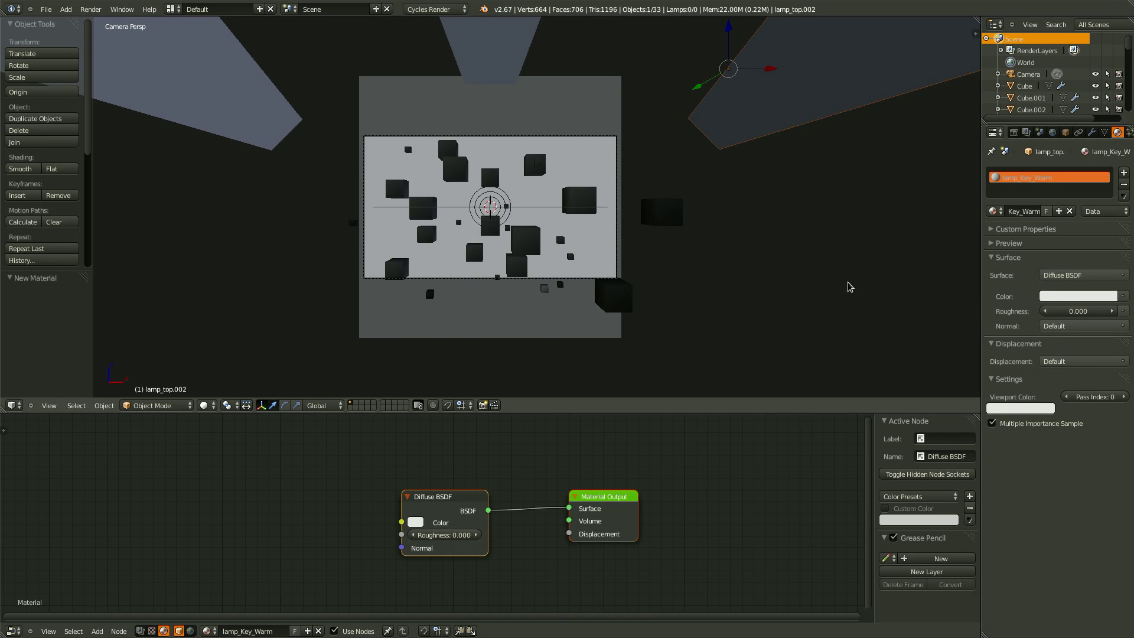
# Step: Make lamp_Key_Warm an Emission shader with strength 5 and a warm tint
pyautogui.click(1046, 281)
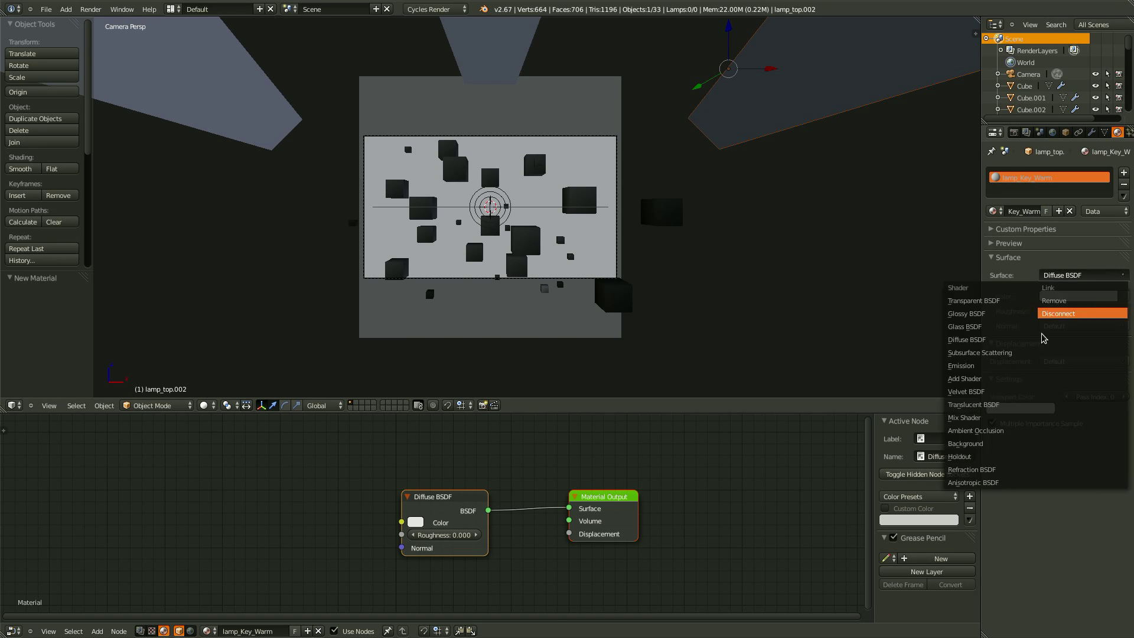
pyautogui.click(992, 367)
pyautogui.click(1091, 311)
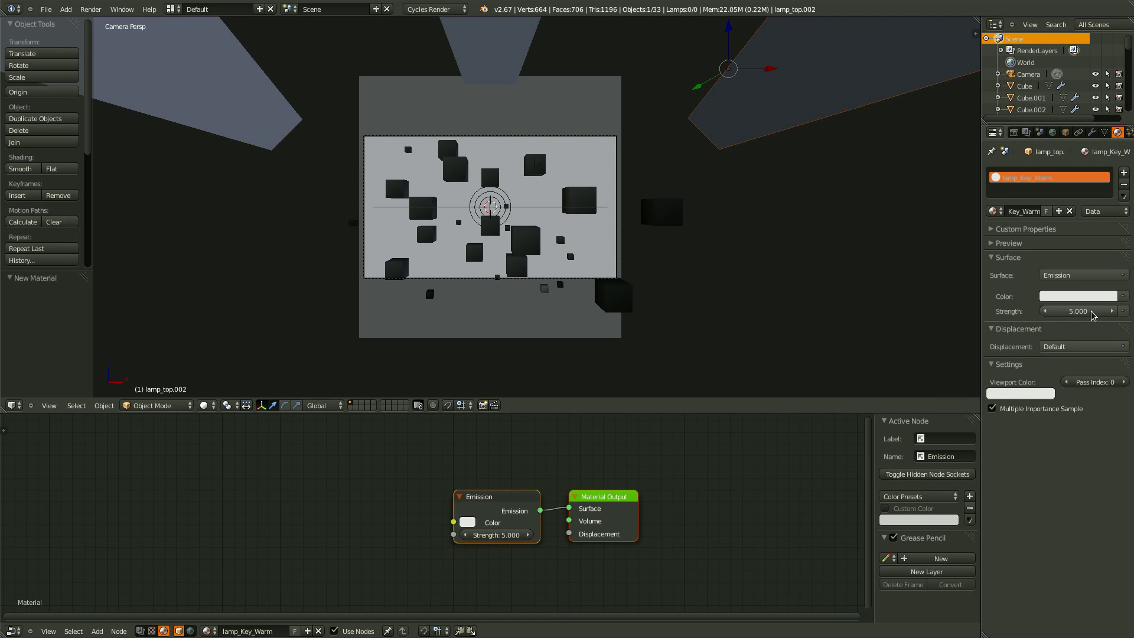
pyautogui.press('Return')
pyautogui.click(1087, 298)
pyautogui.moveTo(1056, 171); pyautogui.dragTo(1057, 181)
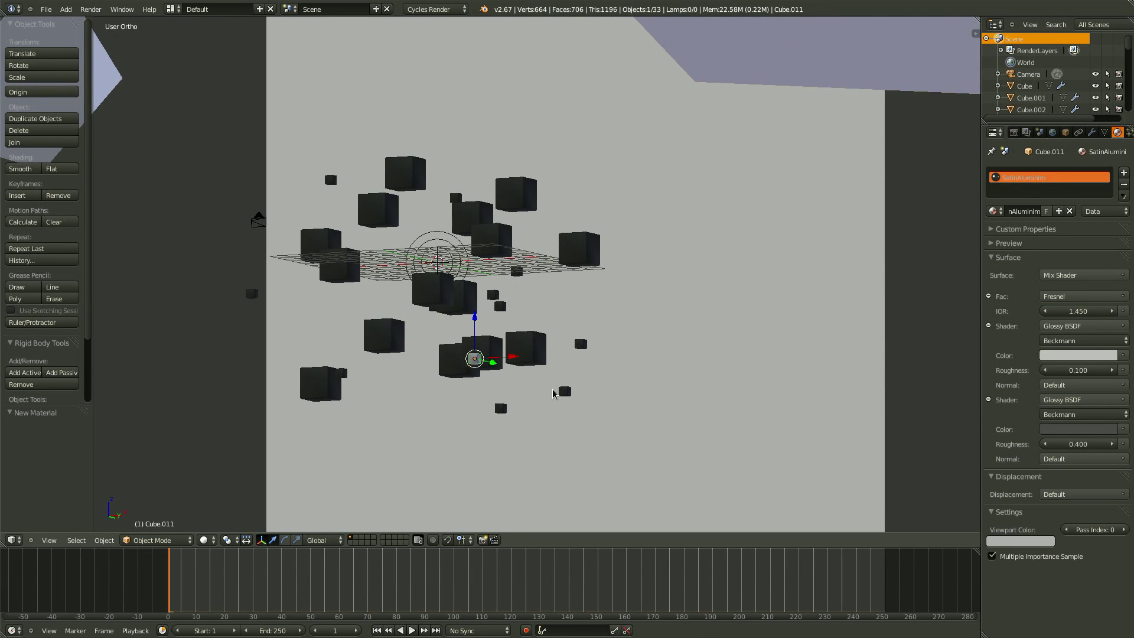
# Step: Select all twelve small cubes, making the aluminium Cube.011 the active one last
pyautogui.moveTo(478, 373); pyautogui.dragTo(499, 398, button='middle')
pyautogui.scroll(3, 499, 399)
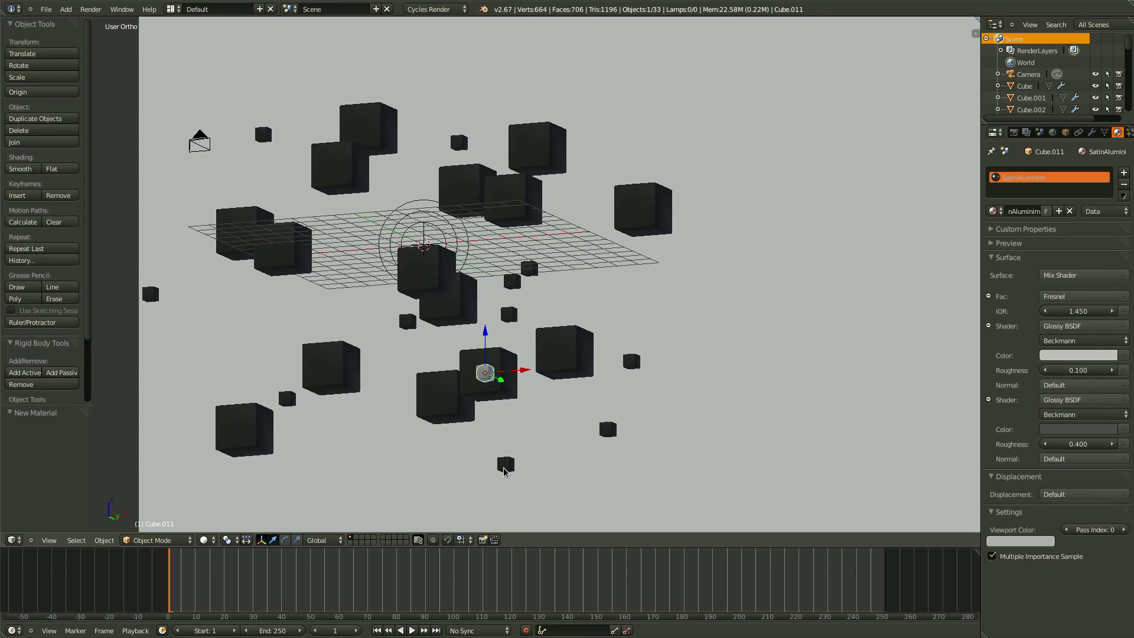
pyautogui.rightClick(505, 465)
pyautogui.keyDown('shift'); pyautogui.rightClick(608, 430); pyautogui.keyUp('shift')
pyautogui.keyDown('shift'); pyautogui.rightClick(632, 361); pyautogui.keyUp('shift')
pyautogui.keyDown('shift'); pyautogui.rightClick(510, 318); pyautogui.keyUp('shift')
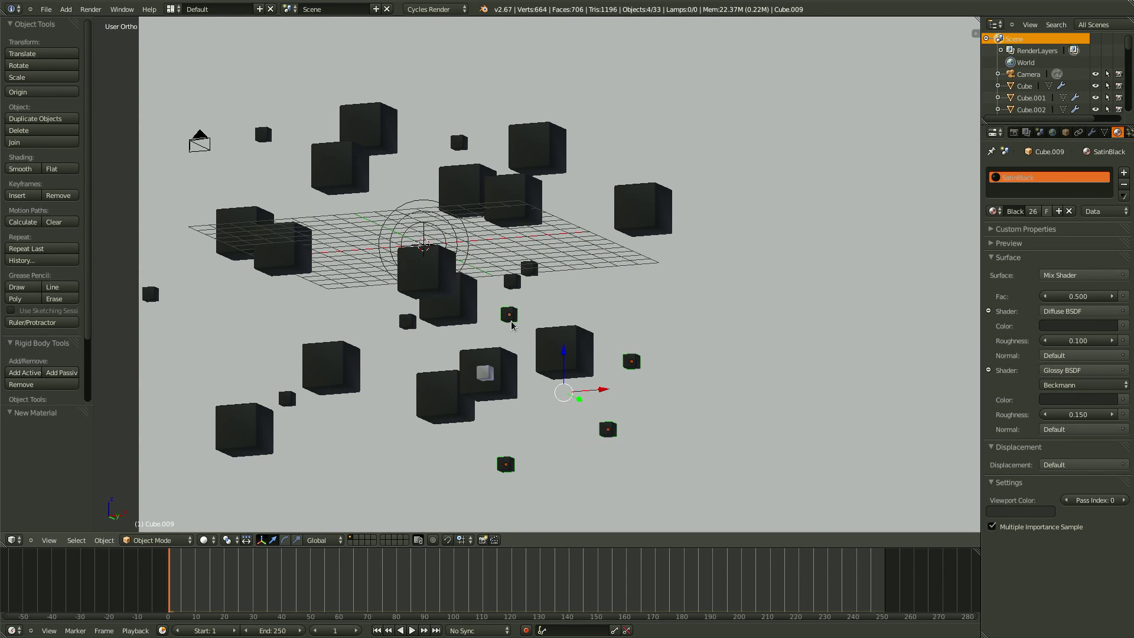
pyautogui.keyDown('shift'); pyautogui.rightClick(528, 270); pyautogui.keyUp('shift')
pyautogui.keyDown('shift'); pyautogui.rightClick(511, 281); pyautogui.keyUp('shift')
pyautogui.moveTo(512, 281); pyautogui.dragTo(589, 329, button='middle')
pyautogui.keyDown('shift'); pyautogui.rightClick(616, 304); pyautogui.keyUp('shift')
pyautogui.moveTo(496, 457); pyautogui.dragTo(409, 258, button='middle')
pyautogui.keyDown('shift'); pyautogui.rightClick(508, 451); pyautogui.keyUp('shift')
pyautogui.keyDown('shift'); pyautogui.rightClick(426, 326); pyautogui.keyUp('shift')
pyautogui.keyDown('shift'); pyautogui.rightClick(426, 323); pyautogui.keyUp('shift')
pyautogui.scroll(-2, 433, 335)
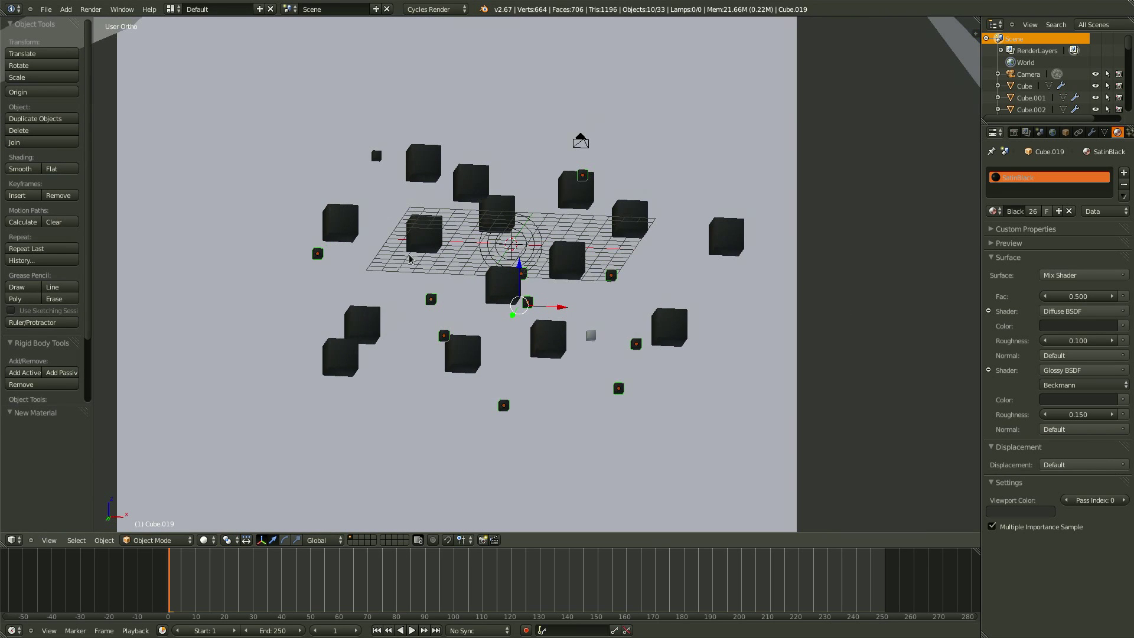
pyautogui.keyDown('shift'); pyautogui.rightClick(374, 156); pyautogui.keyUp('shift')
pyautogui.moveTo(375, 155); pyautogui.dragTo(547, 358, button='middle')
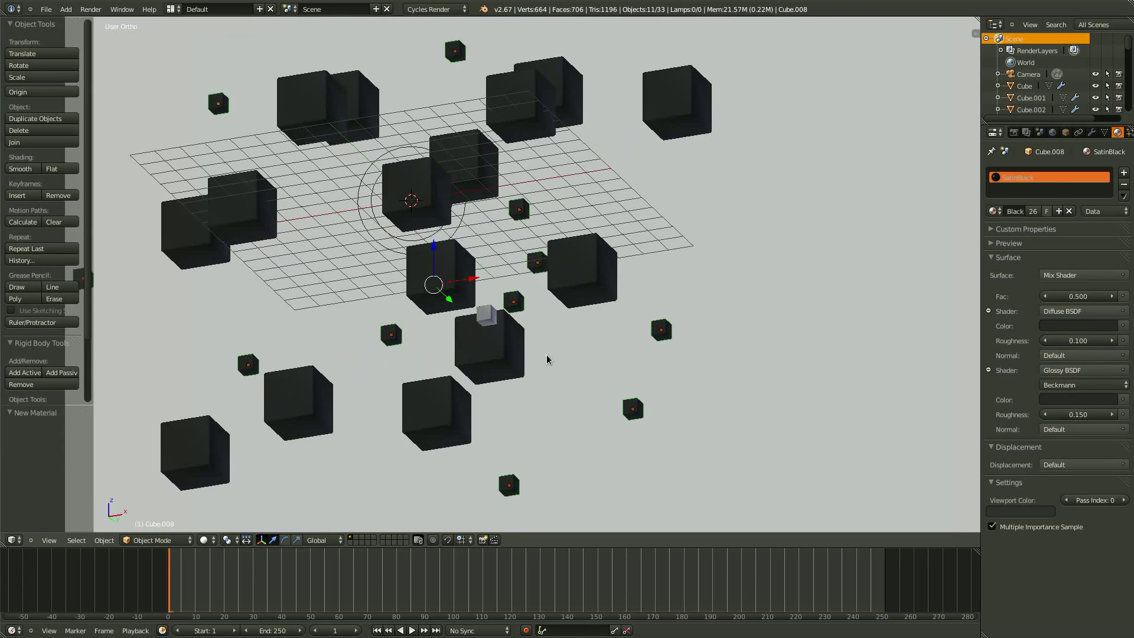
pyautogui.keyDown('shift'); pyautogui.rightClick(493, 320); pyautogui.keyUp('shift')
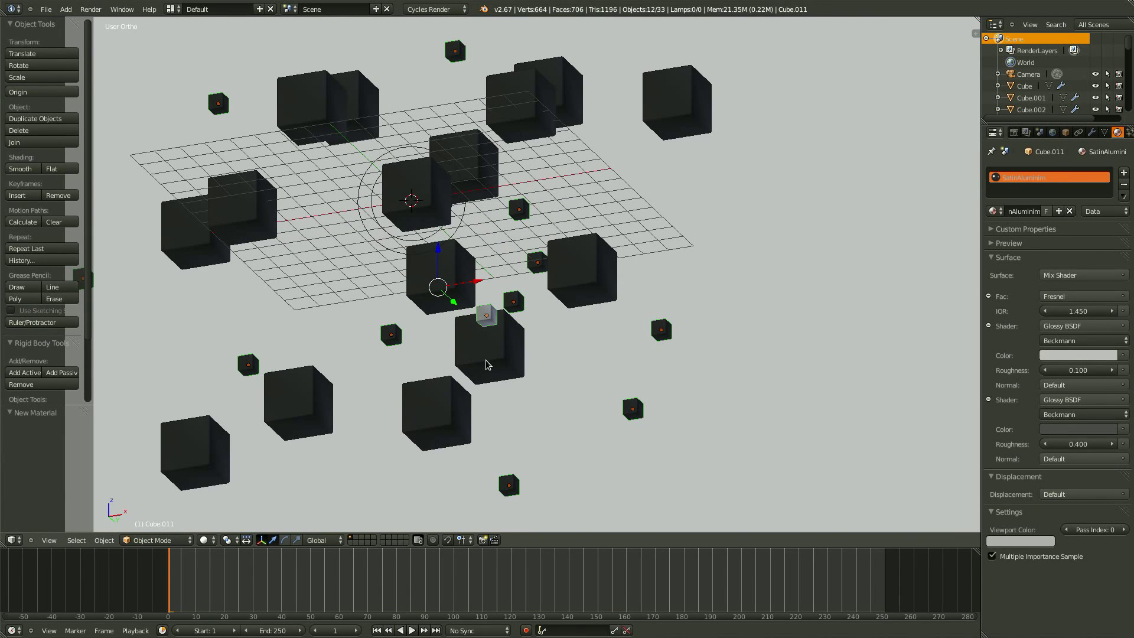
# Step: Link Cube.011's SatinAluminium material to the selected cubes via Ctrl+L and check them
pyautogui.hotkey('ctrl', 'l')
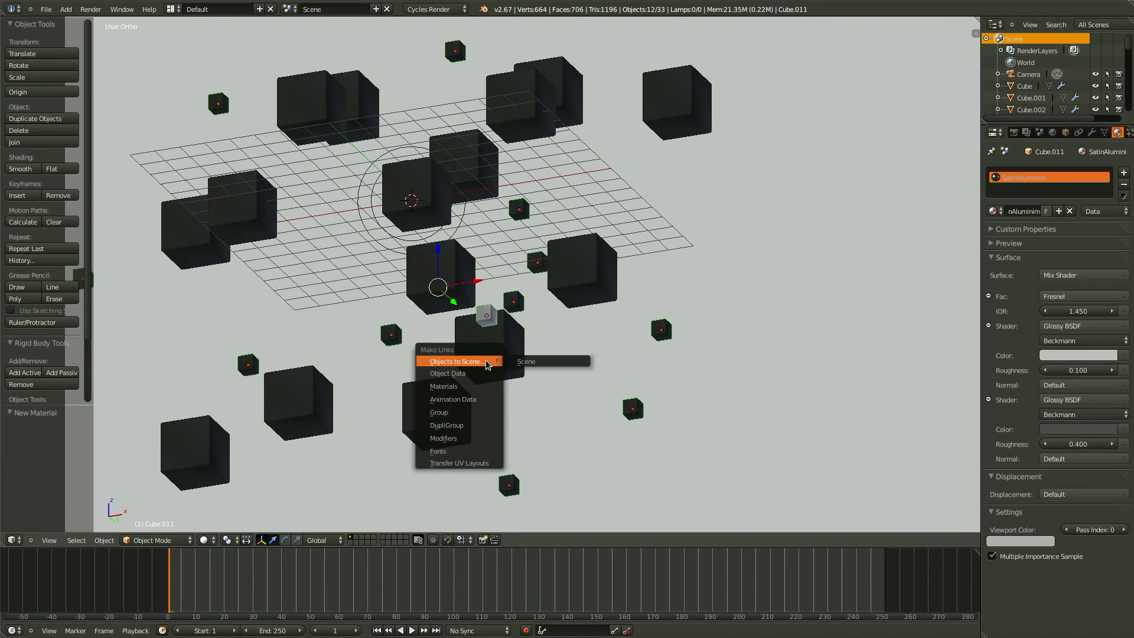
pyautogui.click(464, 387)
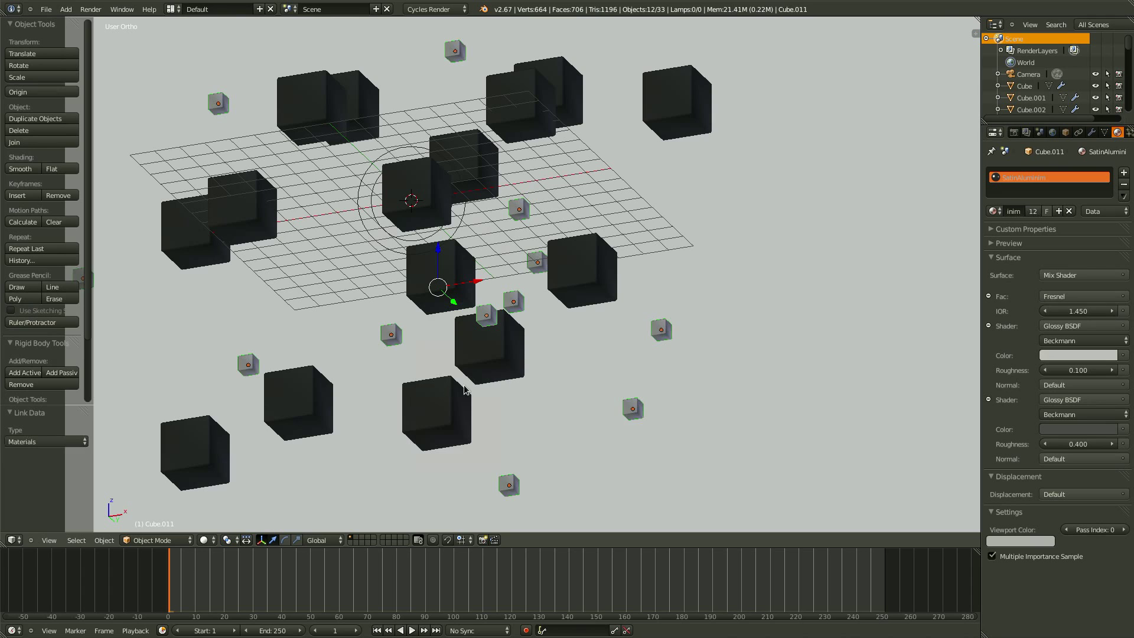
pyautogui.moveTo(530, 356); pyautogui.dragTo(498, 297, button='middle')
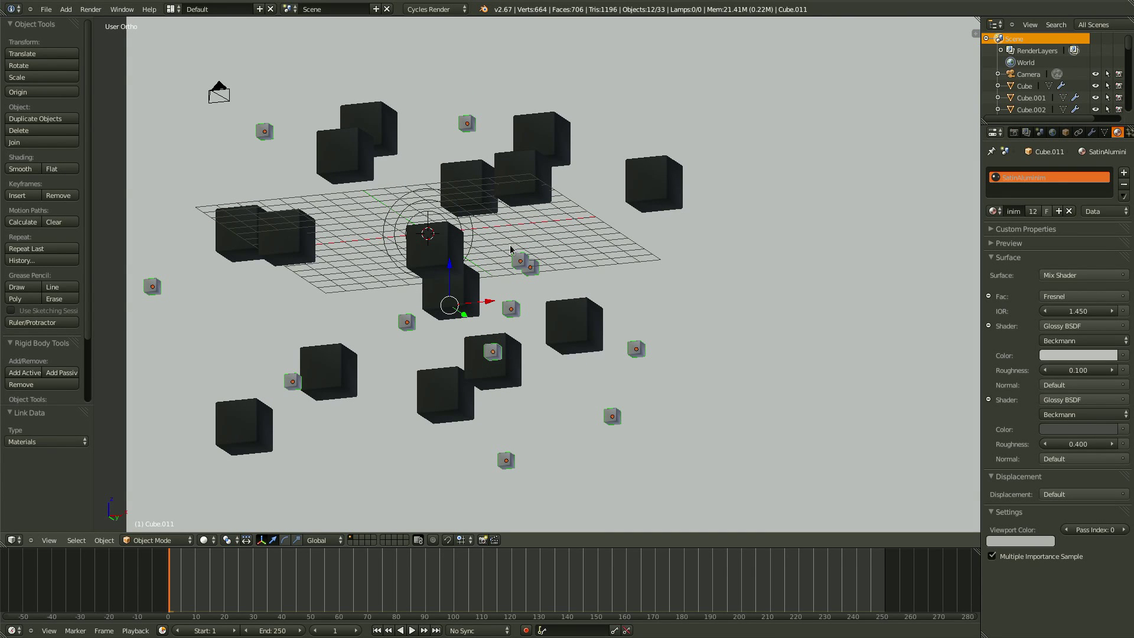
pyautogui.rightClick(532, 269)
pyautogui.moveTo(483, 222); pyautogui.dragTo(443, 207, button='middle')
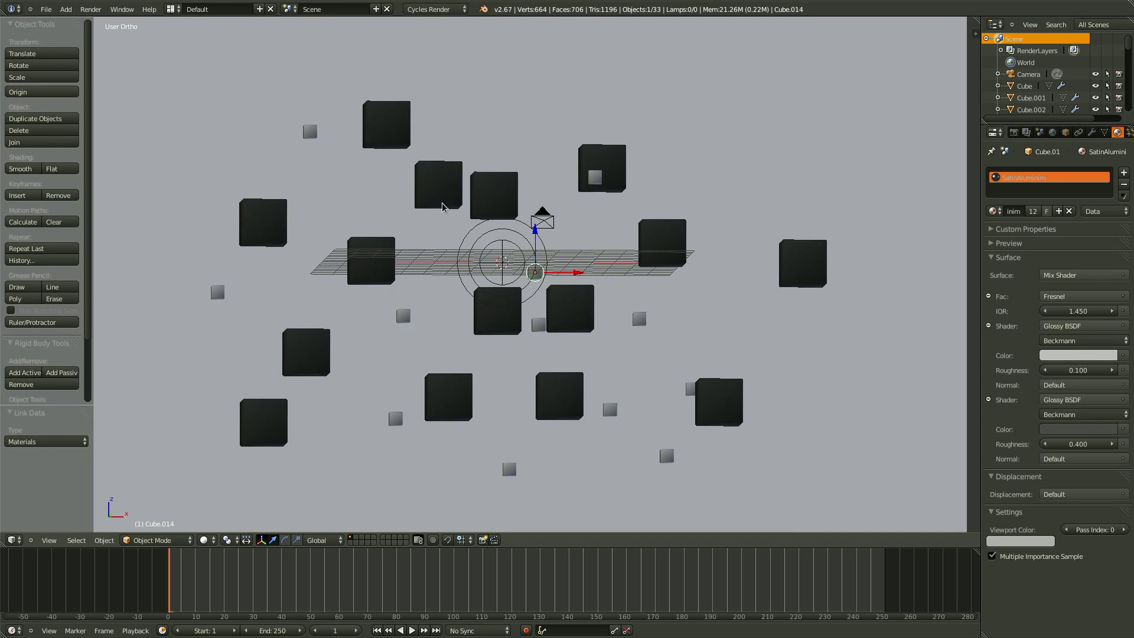
pyautogui.rightClick(424, 176)
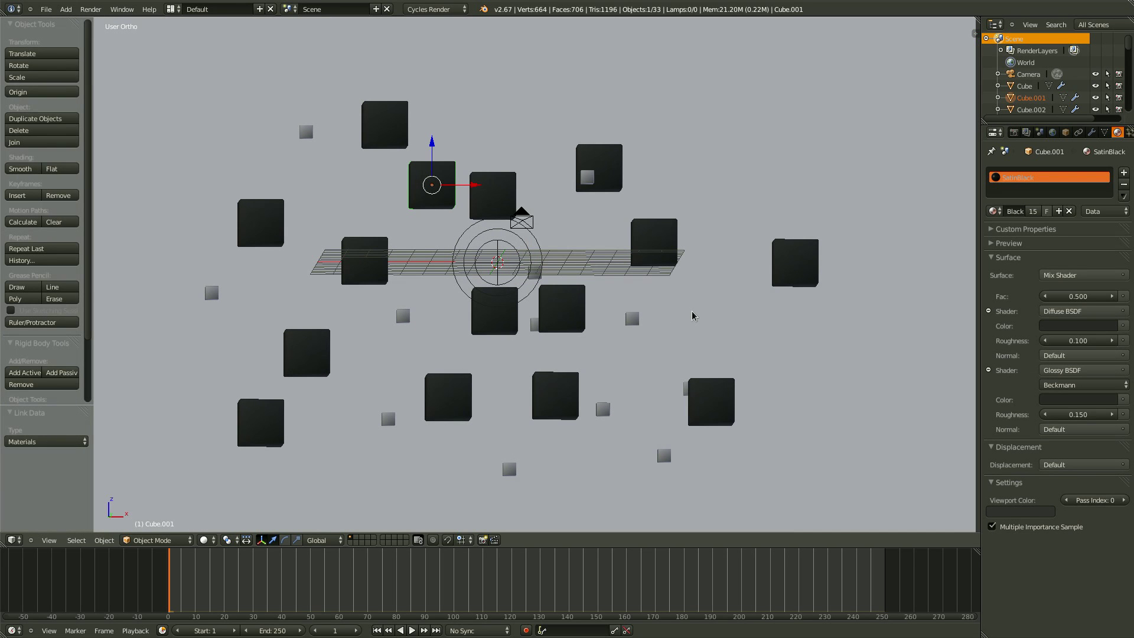
pyautogui.moveTo(645, 343); pyautogui.dragTo(649, 333, button='middle')
# Step: Save the file, switch to the Compositing layout and enable compositing nodes
pyautogui.hotkey('ctrl', 's')
pyautogui.click(649, 332)
pyautogui.click(172, 9)
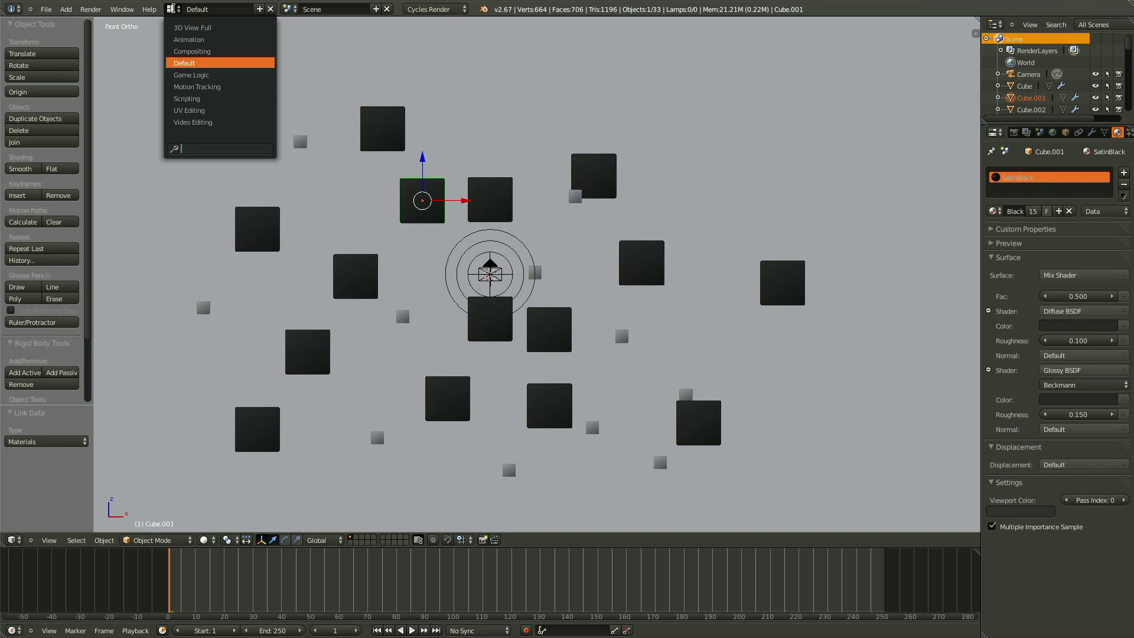
pyautogui.click(213, 50)
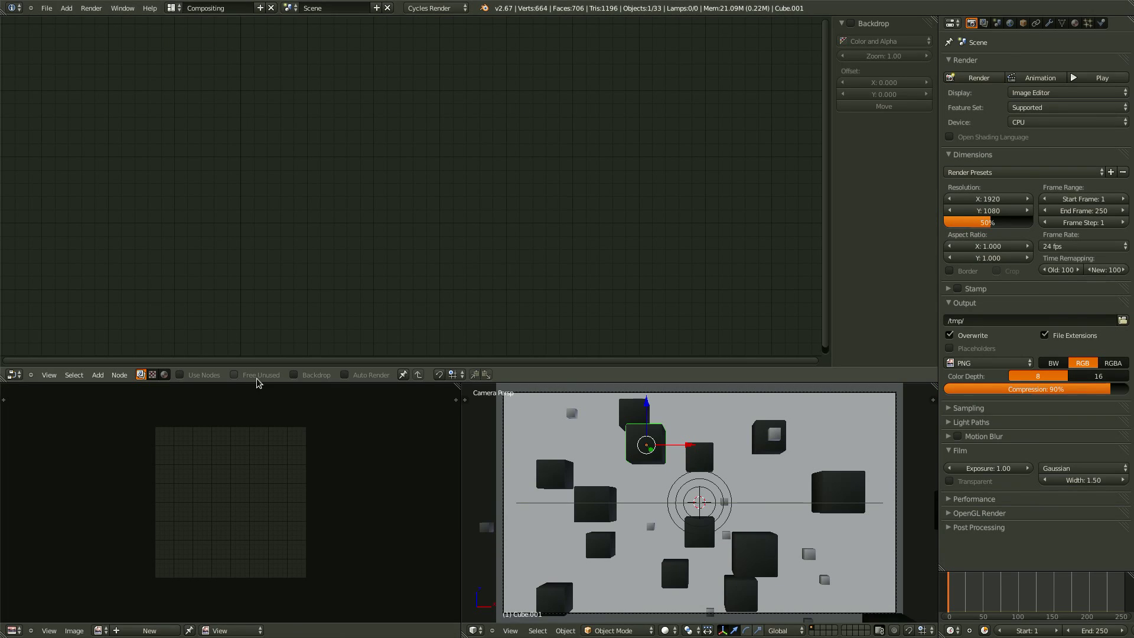
pyautogui.click(199, 374)
pyautogui.press('Home')
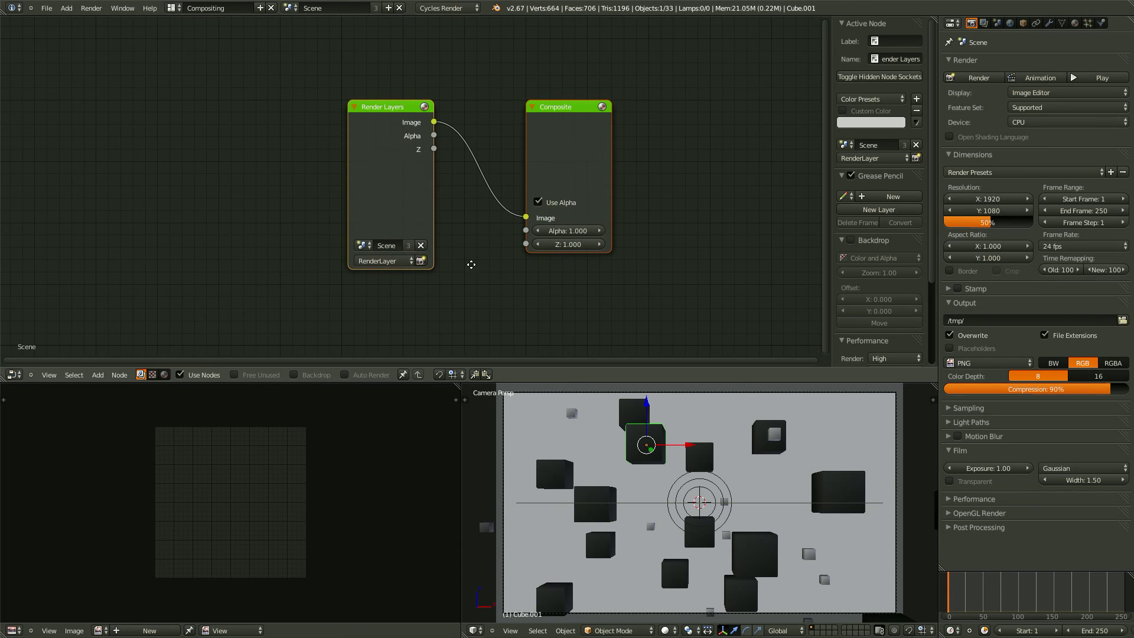
# Step: Show the backdrop and link Render Layers to a new Viewer placed below Composite
pyautogui.click(313, 375)
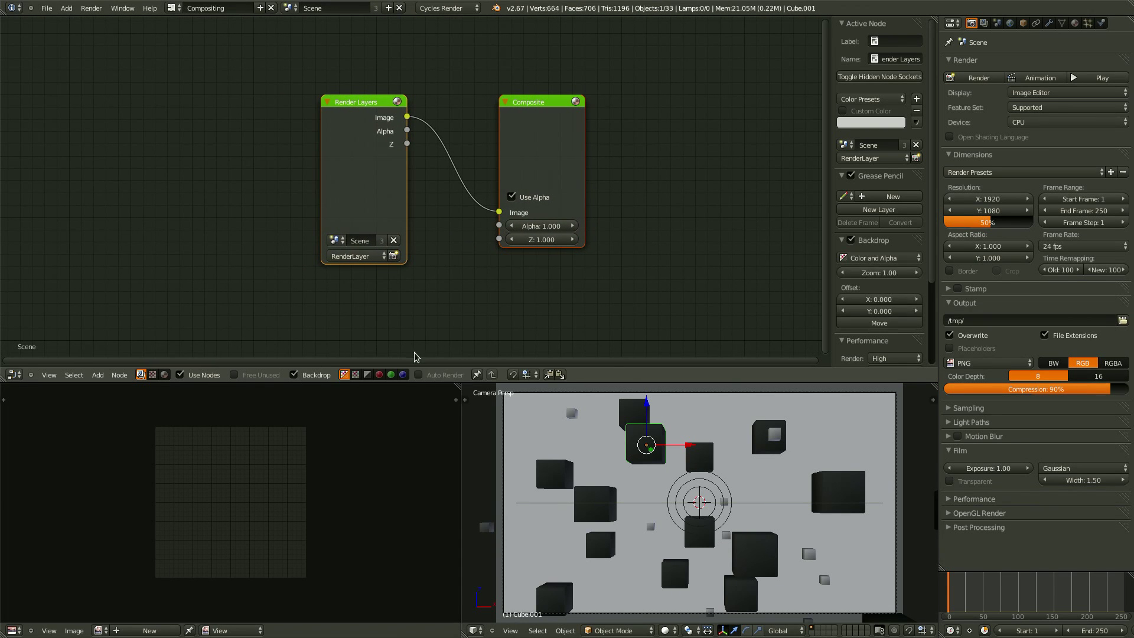
pyautogui.press('Home')
pyautogui.keyDown('ctrl'); pyautogui.keyDown('shift'); pyautogui.click(330, 139); pyautogui.keyUp('shift'); pyautogui.keyUp('ctrl')
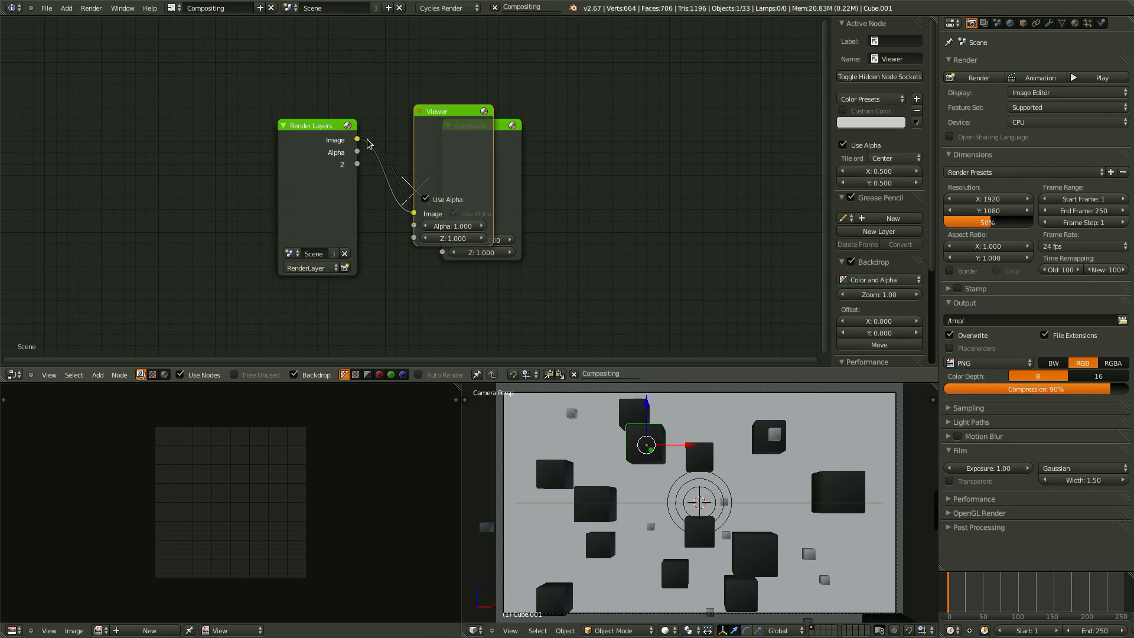
pyautogui.moveTo(461, 120); pyautogui.dragTo(495, 286)
pyautogui.press('Home')
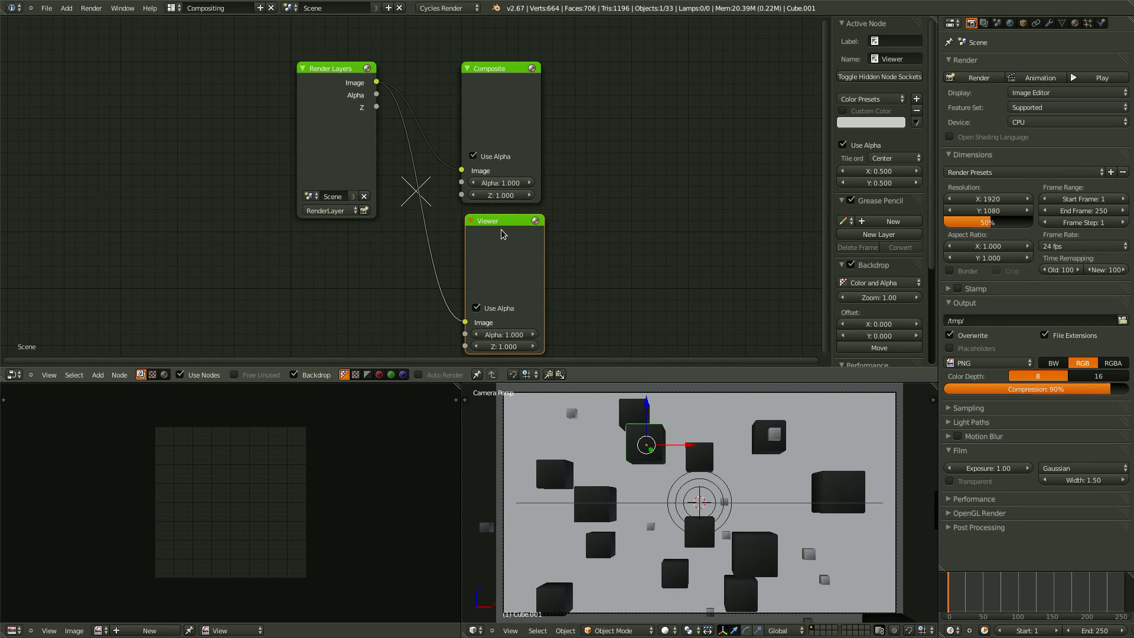
pyautogui.press('n')
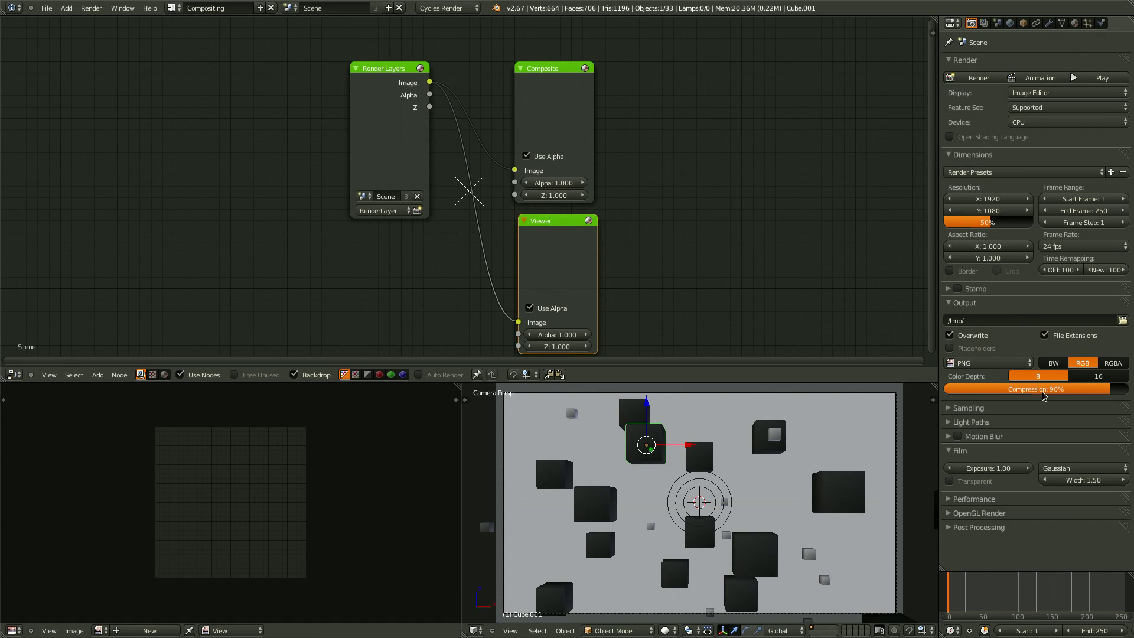
# Step: Set the render samples to 60 and save the file
pyautogui.click(984, 409)
pyautogui.click(1086, 440)
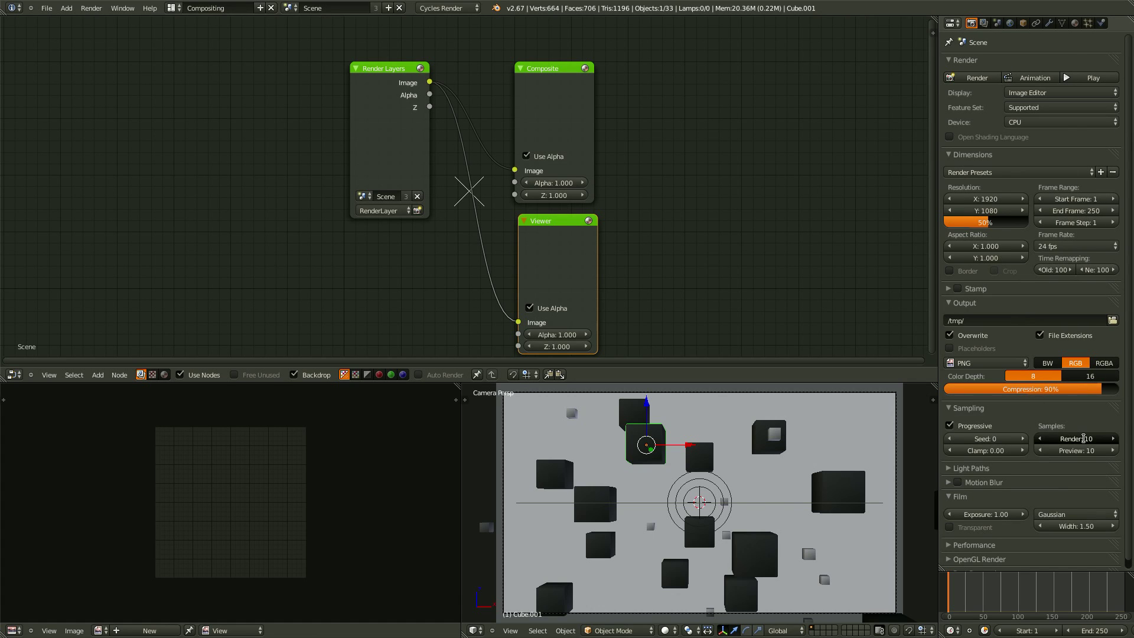
pyautogui.write('60')
pyautogui.press('Return')
pyautogui.hotkey('ctrl', 's')
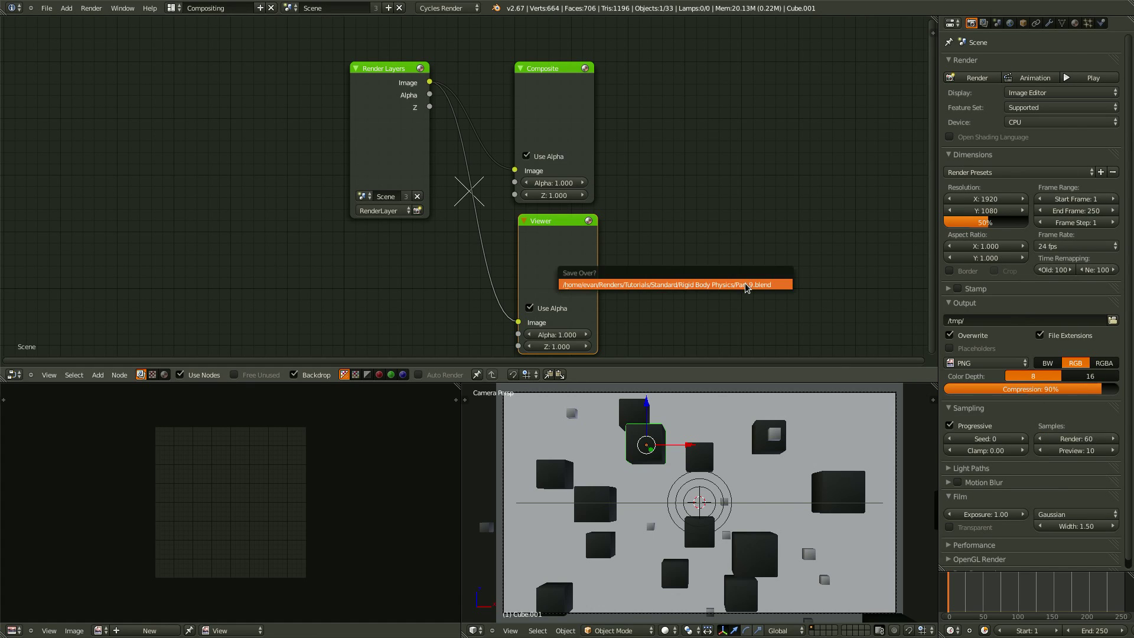
pyautogui.press('Return')
# Step: Render frame 1 and bring the top of the result into view
pyautogui.press('F12')
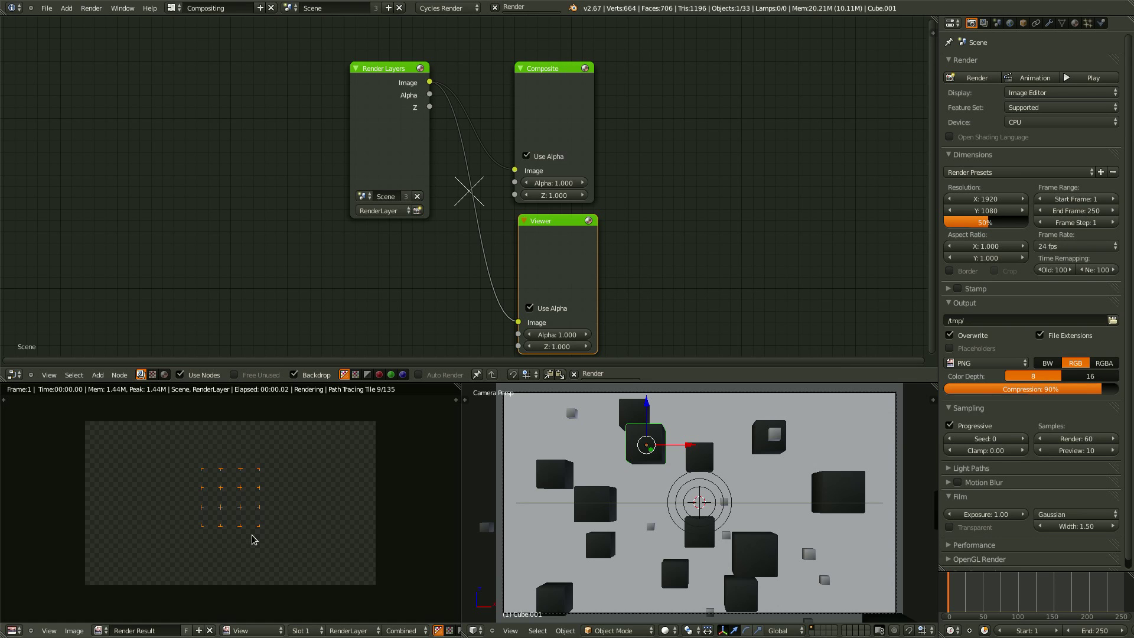
pyautogui.scroll(2, 254, 539)
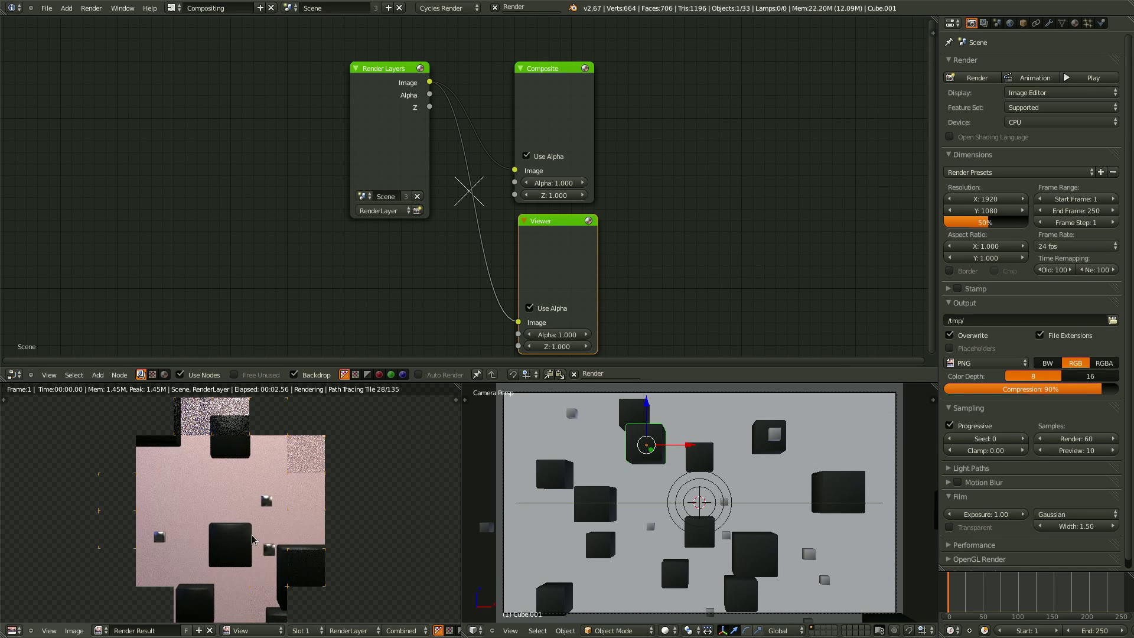
pyautogui.moveTo(251, 534); pyautogui.dragTo(248, 492, button='middle')
pyautogui.scroll(-2, 248, 491)
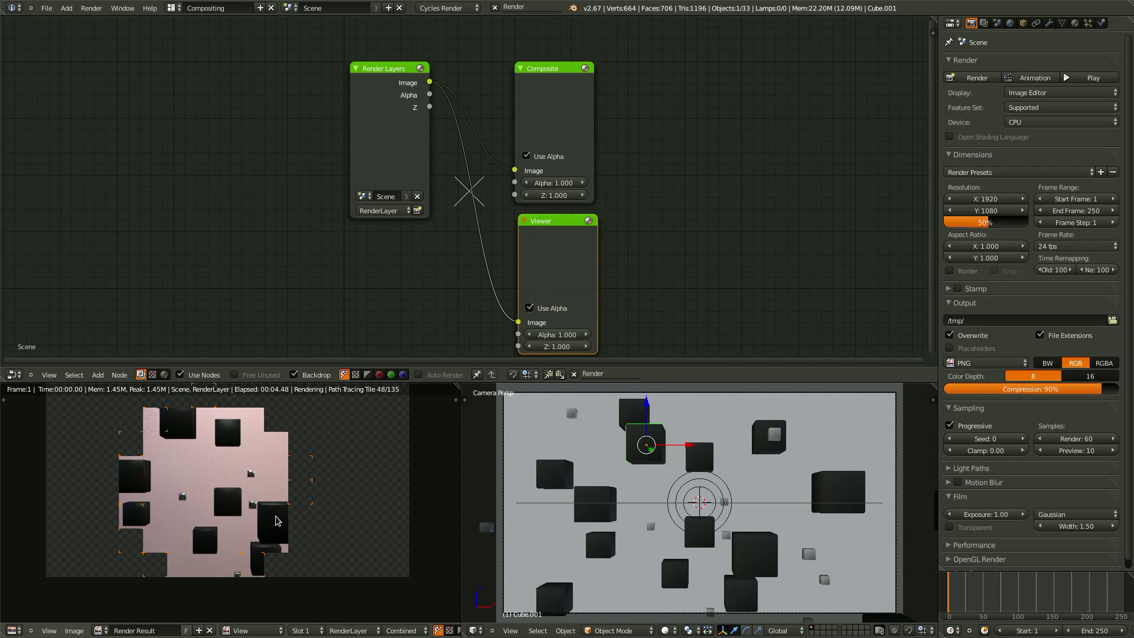
pyautogui.scroll(-3, 280, 522)
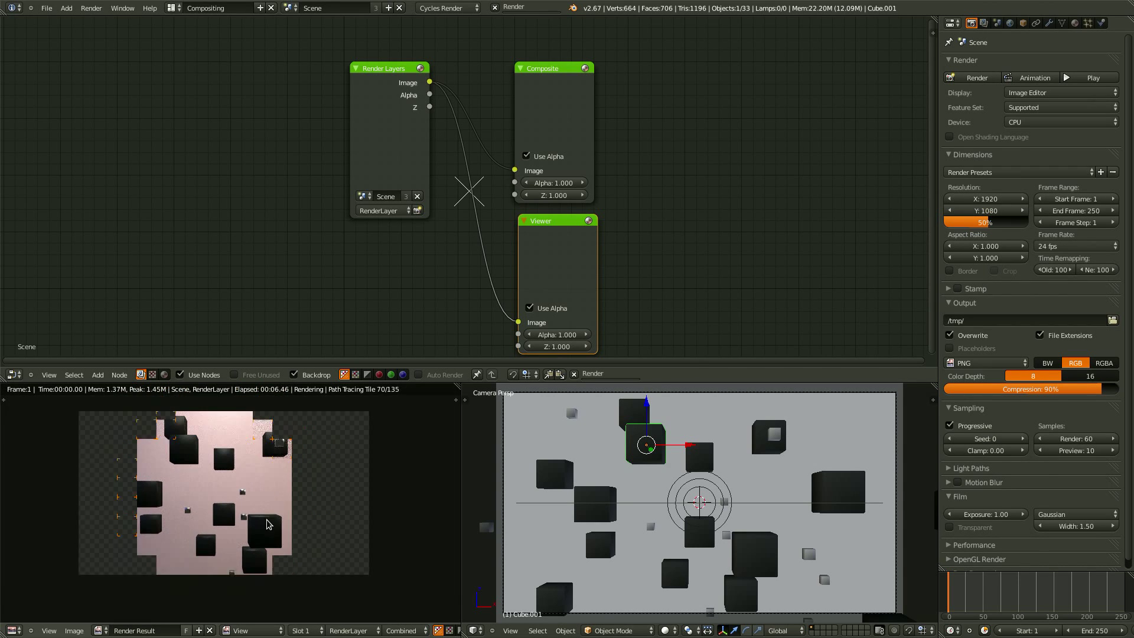
# Step: Inspect the finished render full-screen, panning across the dark cubes, then return to the layout
pyautogui.hotkey('ctrl', 'Up')
pyautogui.scroll(3, 321, 480)
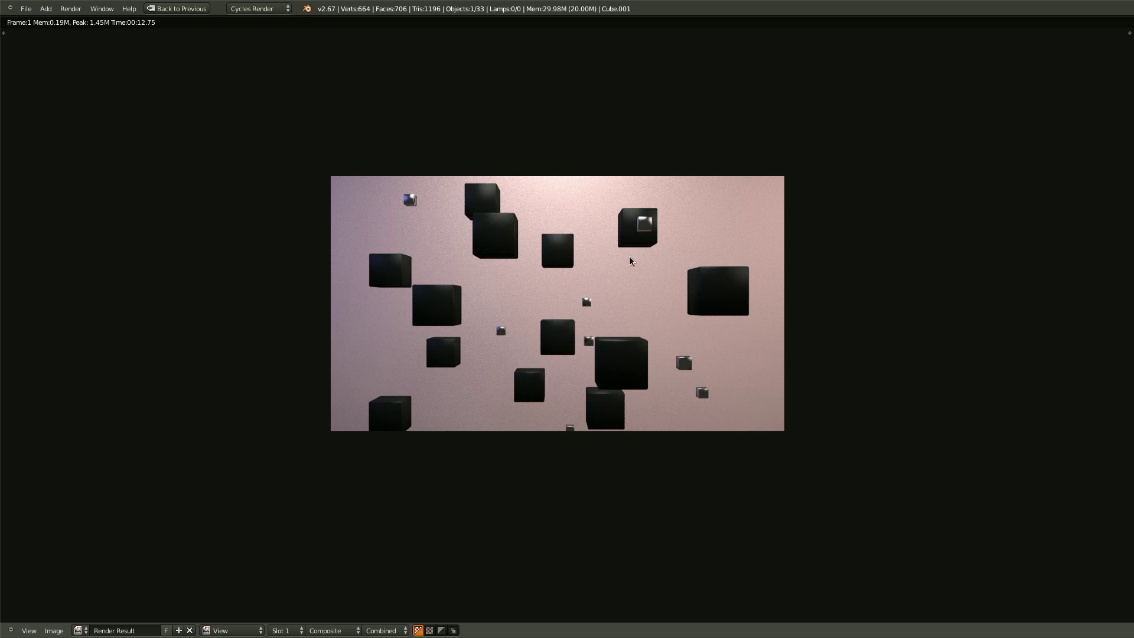
pyautogui.scroll(7, 621, 291)
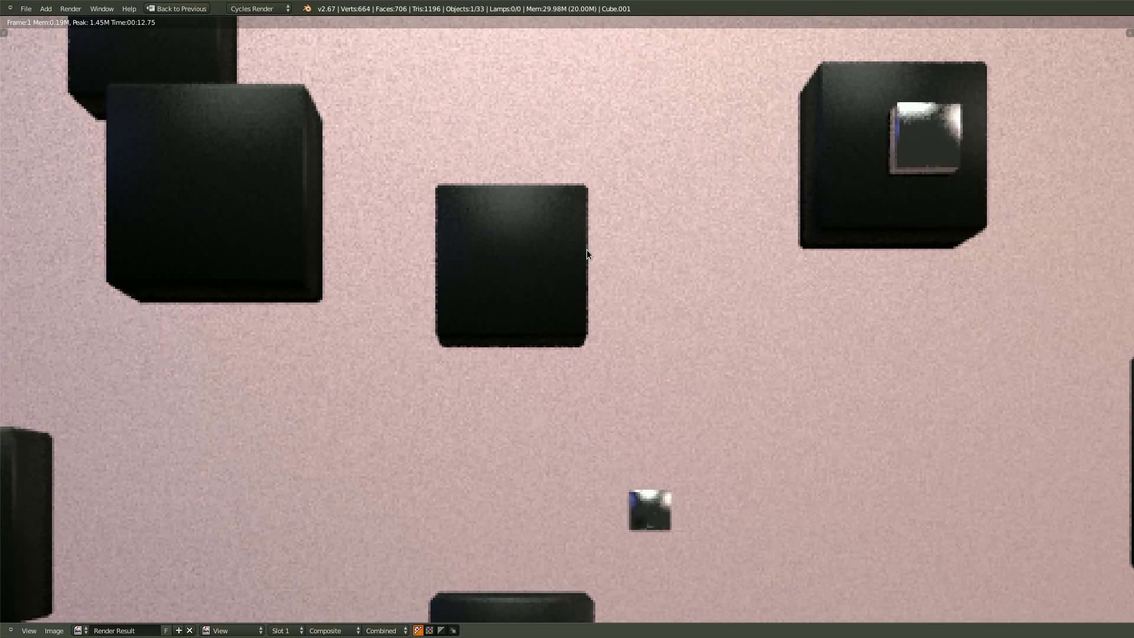
pyautogui.moveTo(586, 250); pyautogui.dragTo(456, 266, button='middle')
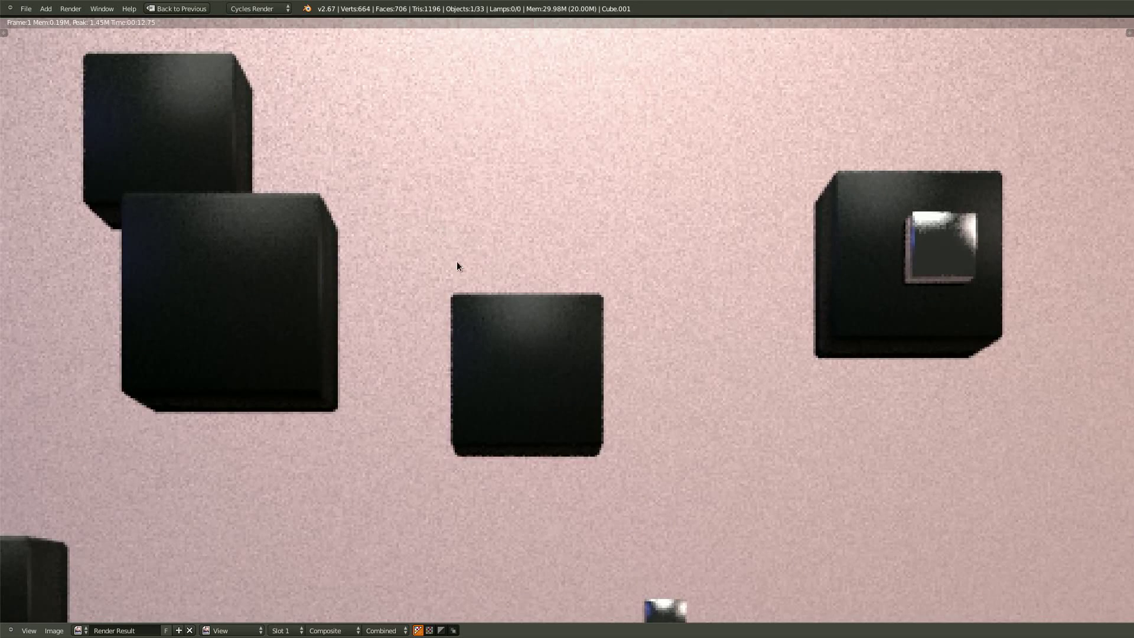
pyautogui.scroll(-2, 593, 434)
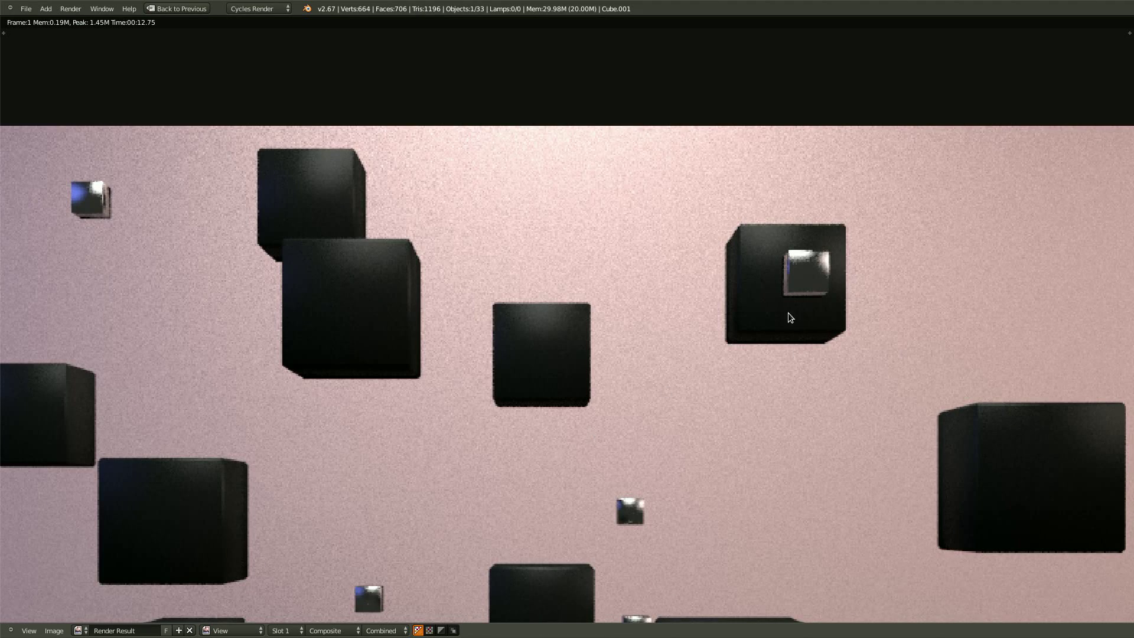
pyautogui.scroll(-1, 608, 485)
pyautogui.moveTo(716, 368); pyautogui.dragTo(709, 330, button='middle')
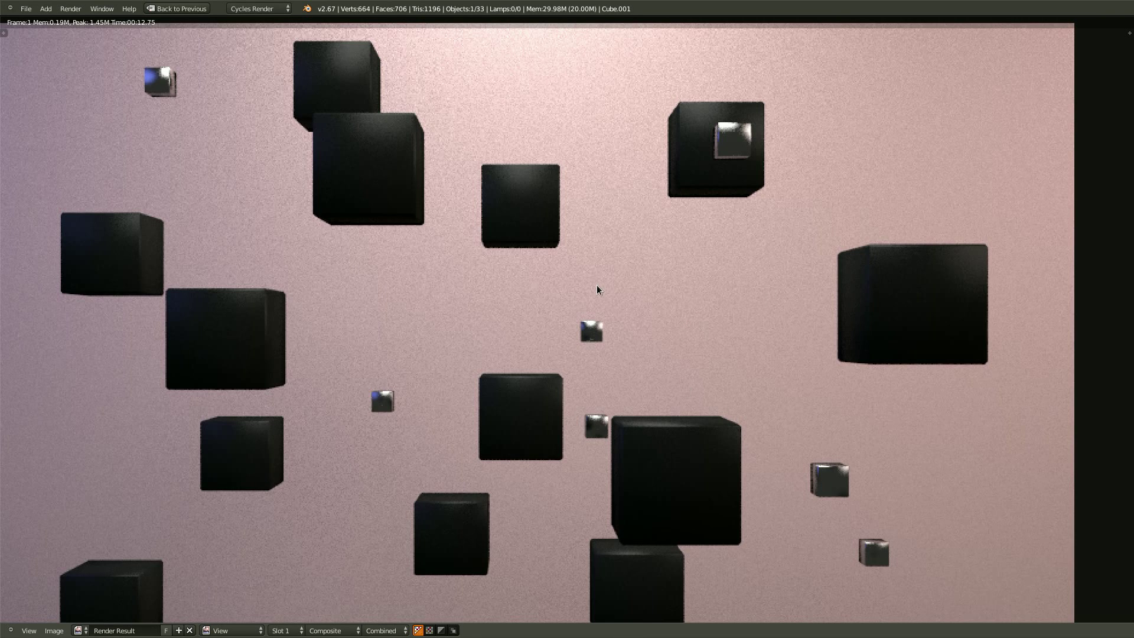
pyautogui.moveTo(623, 313); pyautogui.dragTo(636, 360, button='middle')
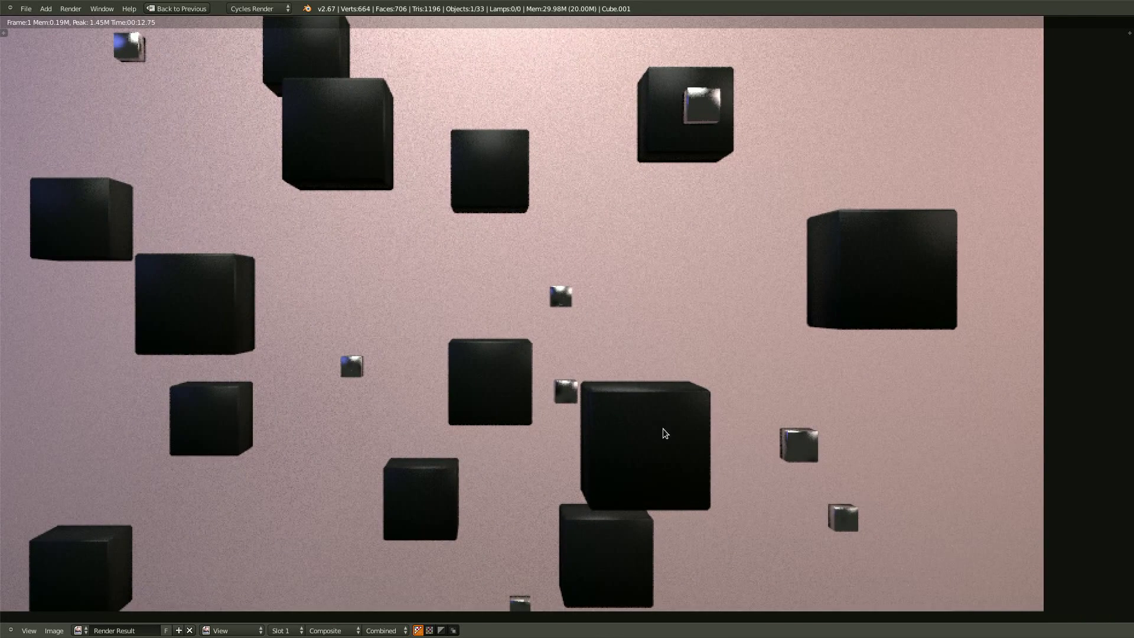
pyautogui.press('Escape')
# Step: Move Render Layers far left and Composite plus Viewer far right in the full-screen node editor
pyautogui.hotkey('ctrl', 'Up')
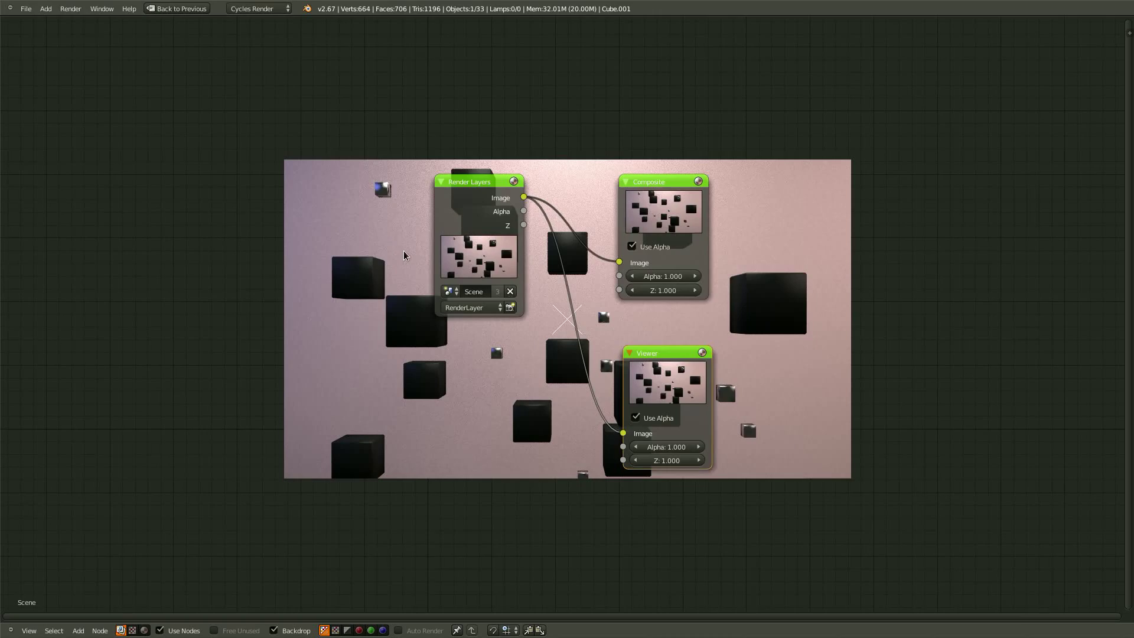
pyautogui.scroll(-2, 597, 430)
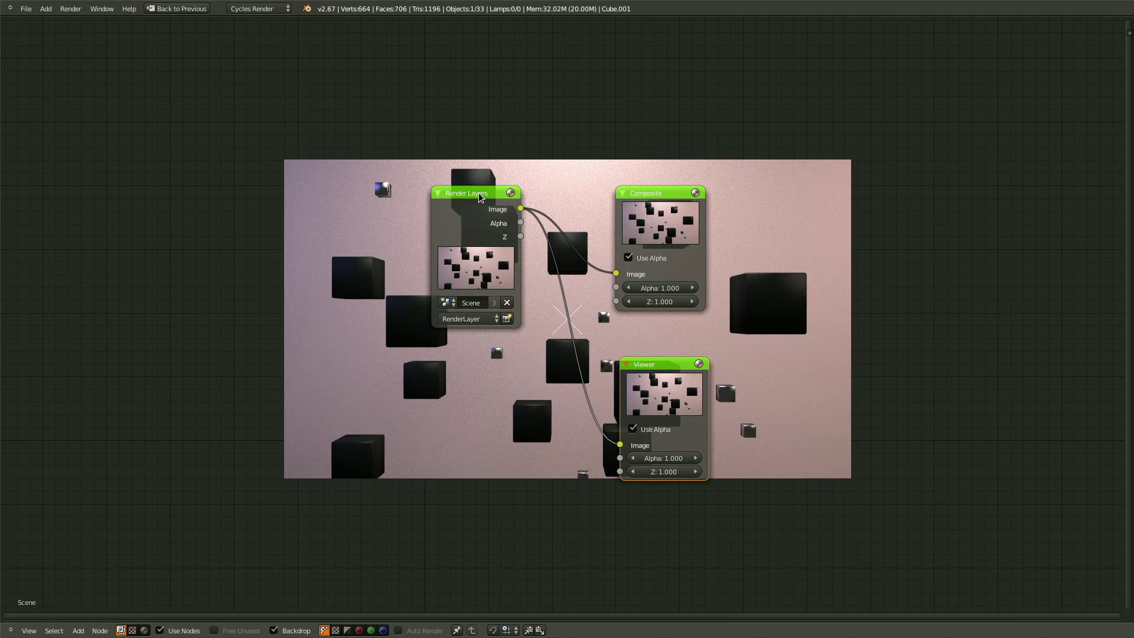
pyautogui.moveTo(480, 196); pyautogui.dragTo(3, 232)
pyautogui.moveTo(791, 140); pyautogui.dragTo(605, 575)
pyautogui.press('g')
pyautogui.click(975, 504)
pyautogui.press('Home')
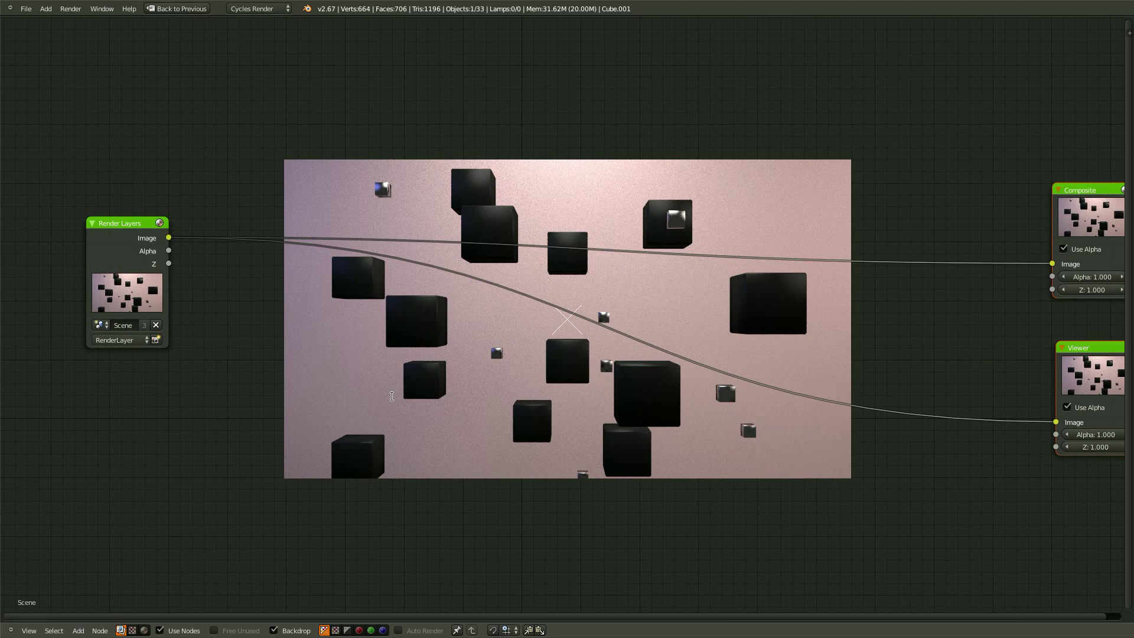
# Step: Add an Ellipse Mask node onto the link feeding the Viewer
pyautogui.press('space')
pyautogui.press('Escape')
pyautogui.hotkey('shift', 'a')
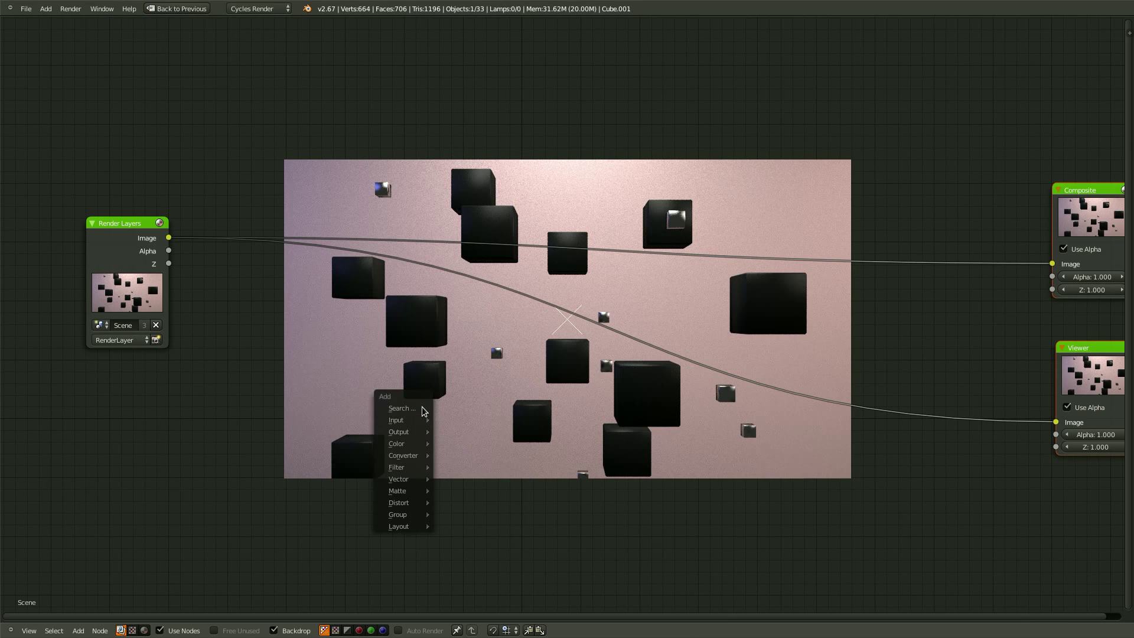
pyautogui.moveTo(409, 493)
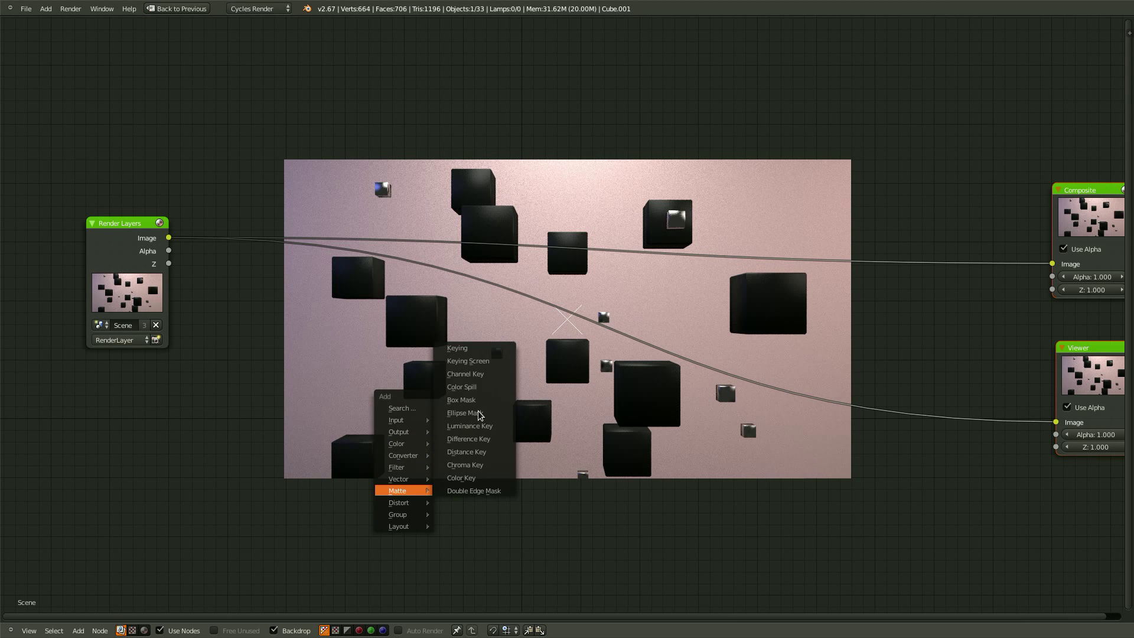
pyautogui.click(467, 413)
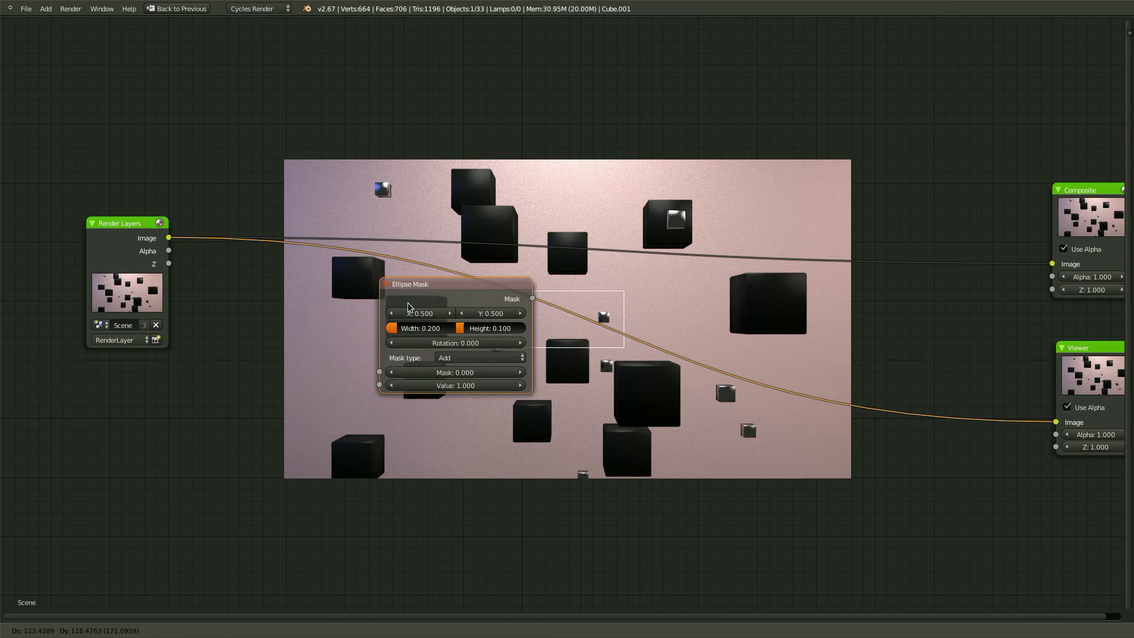
pyautogui.click(306, 353)
# Step: Set the Ellipse Mask to width 1.000, height 0.445 and Multiply mask type
pyautogui.moveTo(302, 339); pyautogui.dragTo(295, 347)
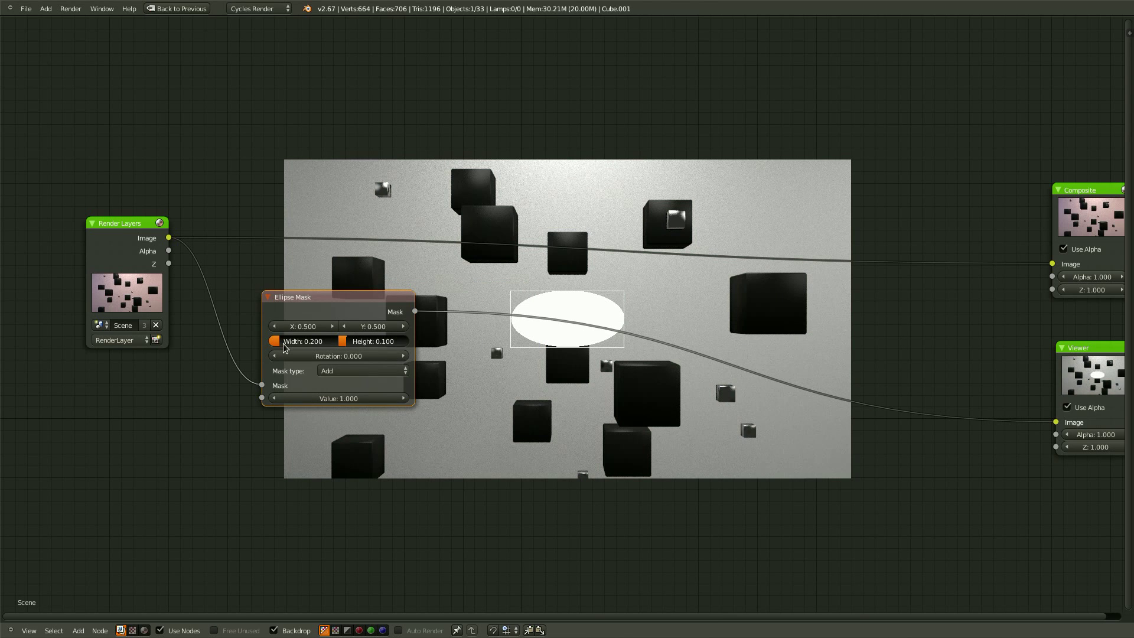
pyautogui.write('1')
pyautogui.press('Return')
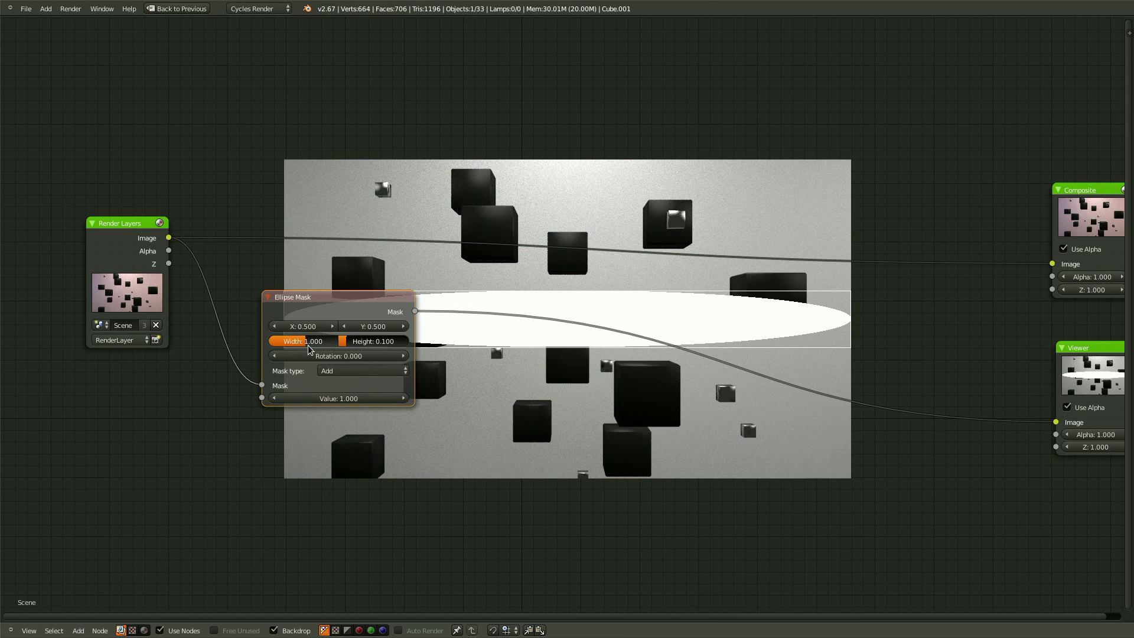
pyautogui.moveTo(348, 344); pyautogui.dragTo(359, 347)
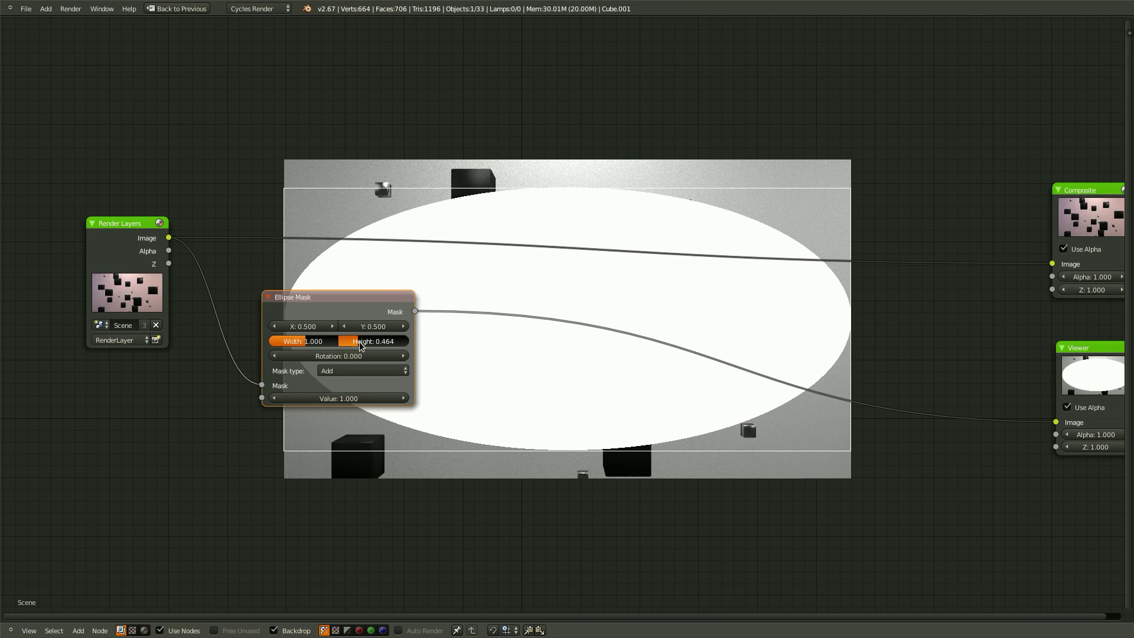
pyautogui.click(351, 371)
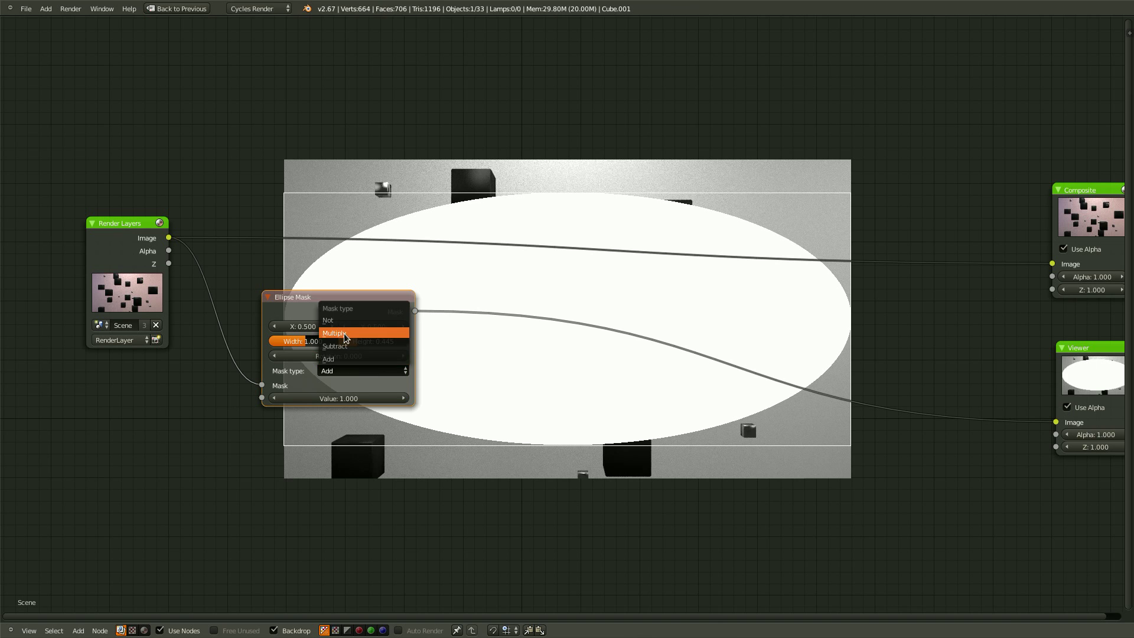
pyautogui.click(343, 333)
pyautogui.press('Home')
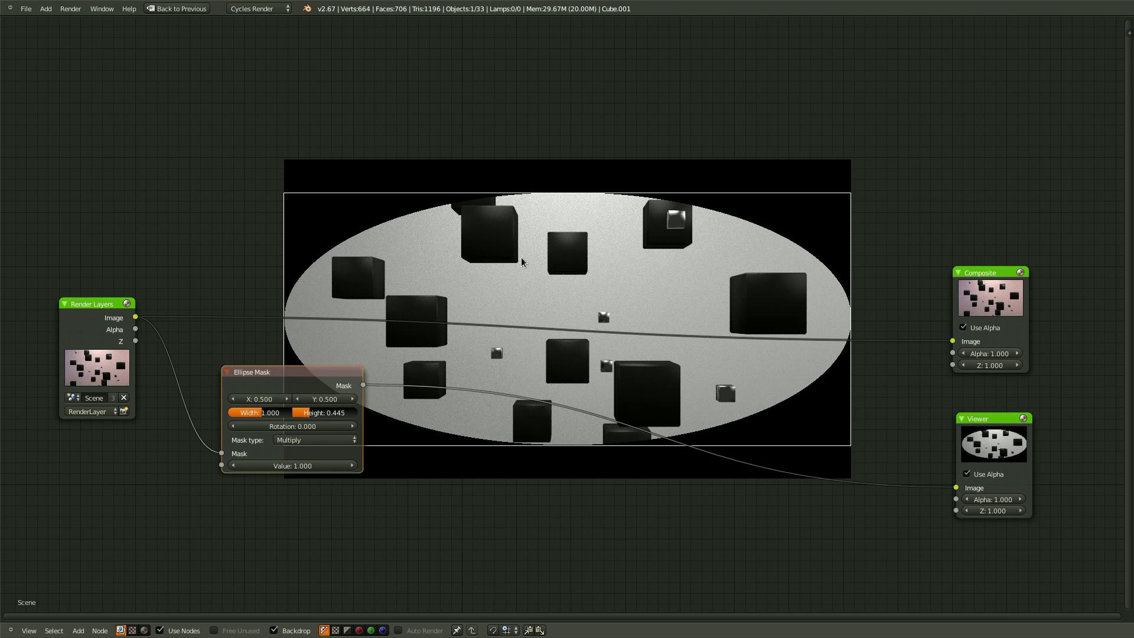
pyautogui.moveTo(565, 307); pyautogui.dragTo(643, 271, button='middle')
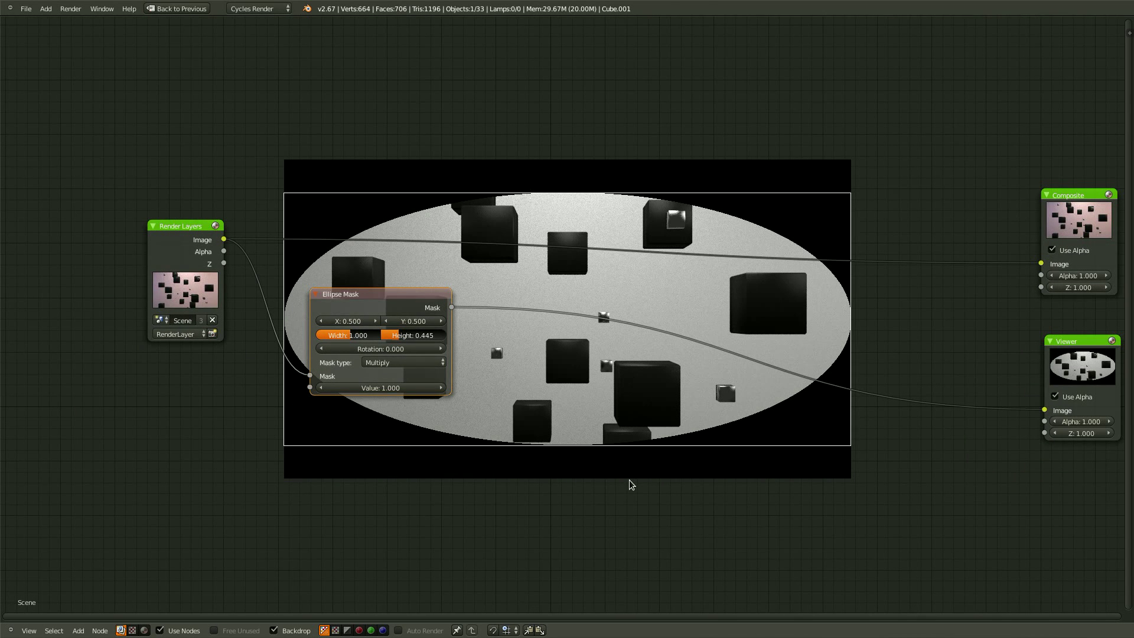
pyautogui.hotkey('shift', 'a')
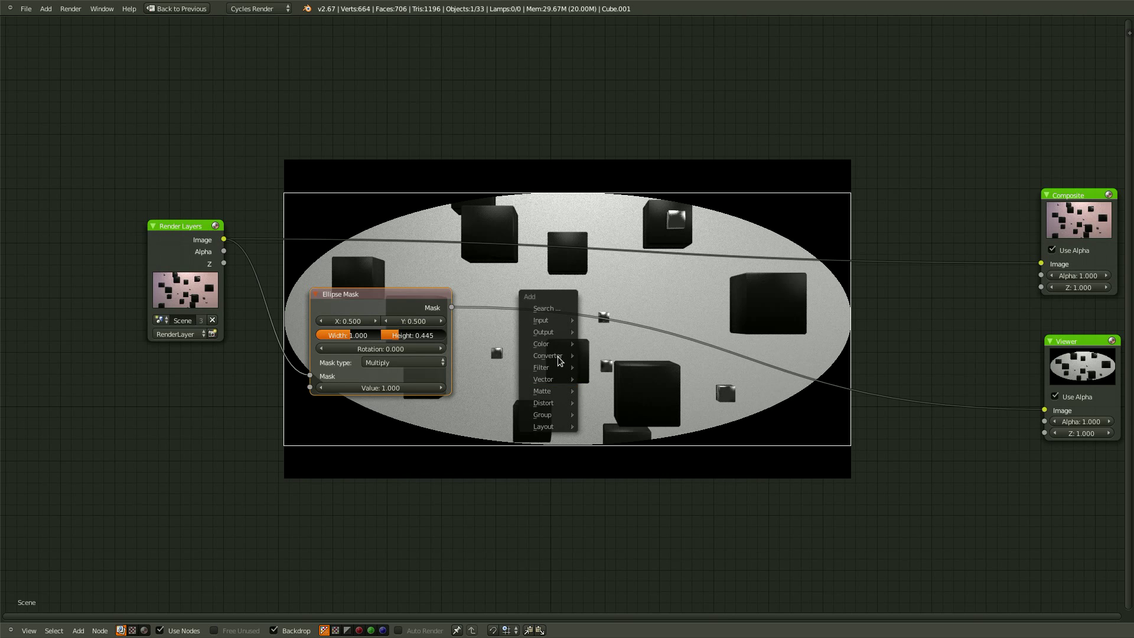
# Step: Add a Math node via search and switch its operation to Greater Than
pyautogui.click(554, 309)
pyautogui.write('math')
pyautogui.press('Return')
pyautogui.click(568, 347)
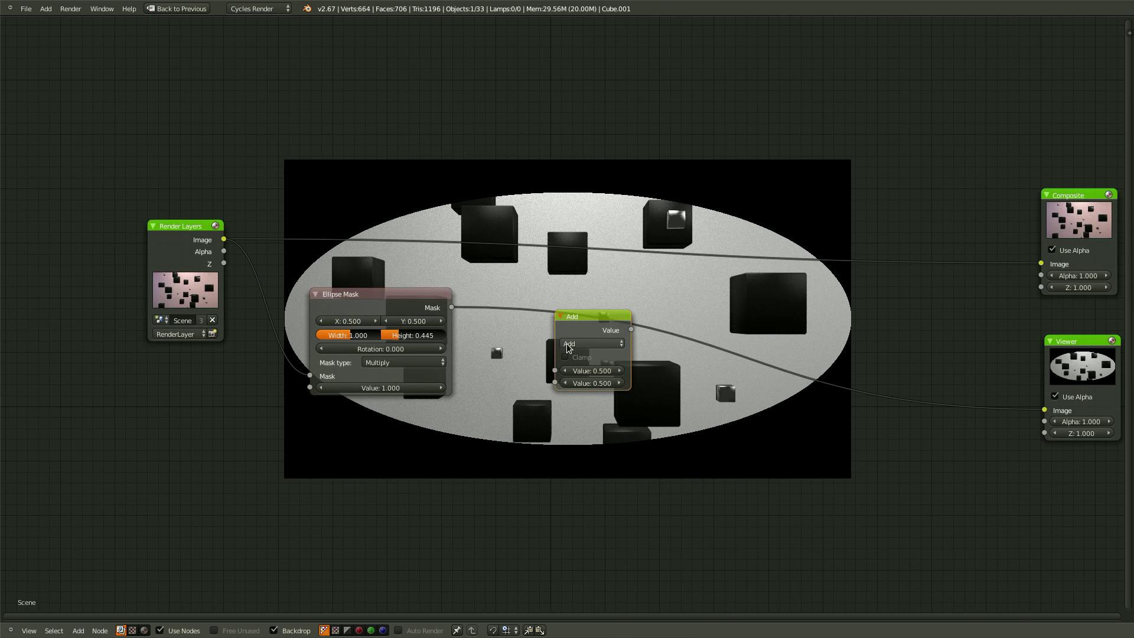
pyautogui.click(571, 347)
pyautogui.click(587, 139)
# Step: Insert the Greater Than node between the Ellipse Mask and Viewer
pyautogui.moveTo(569, 320); pyautogui.dragTo(565, 316)
pyautogui.click(565, 316)
pyautogui.press('g')
pyautogui.click(504, 395)
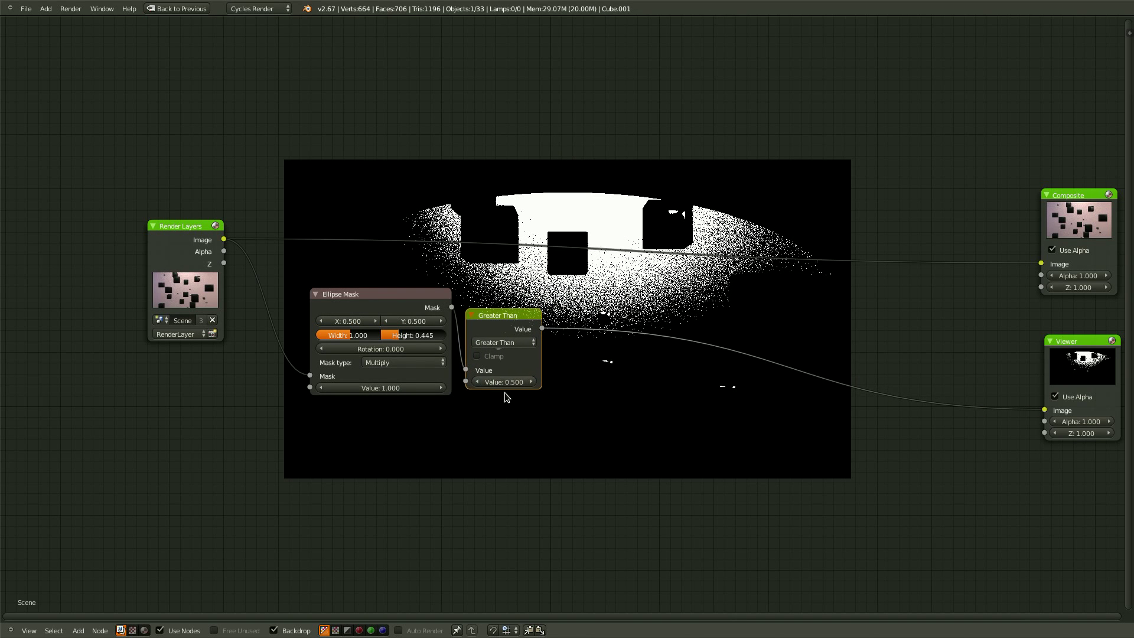
# Step: Lower the Greater Than threshold to 0.000 and nudge the node up slightly
pyautogui.click(476, 382)
pyautogui.click(476, 383)
pyautogui.click(476, 382)
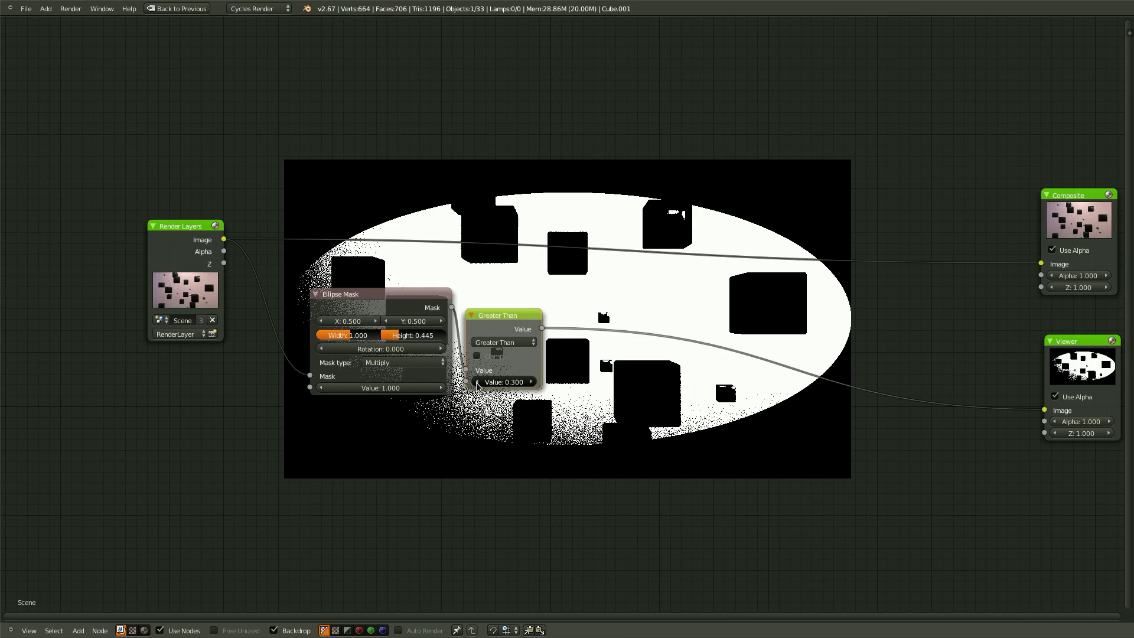
pyautogui.click(476, 382)
pyautogui.click(476, 382)
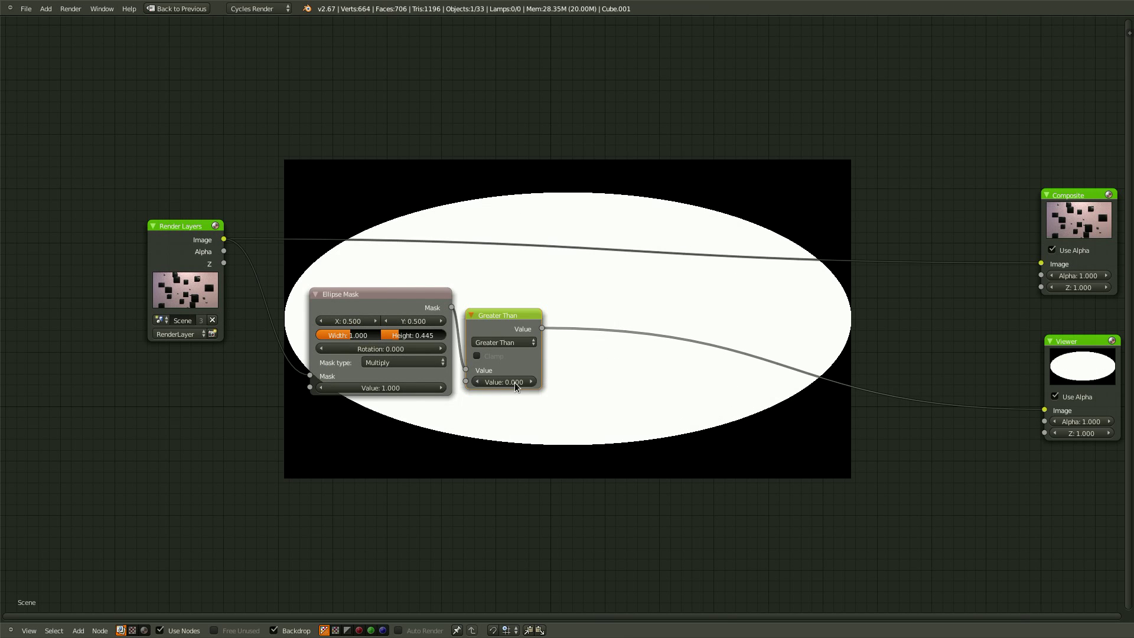
pyautogui.moveTo(495, 317); pyautogui.dragTo(371, 317, button='middle')
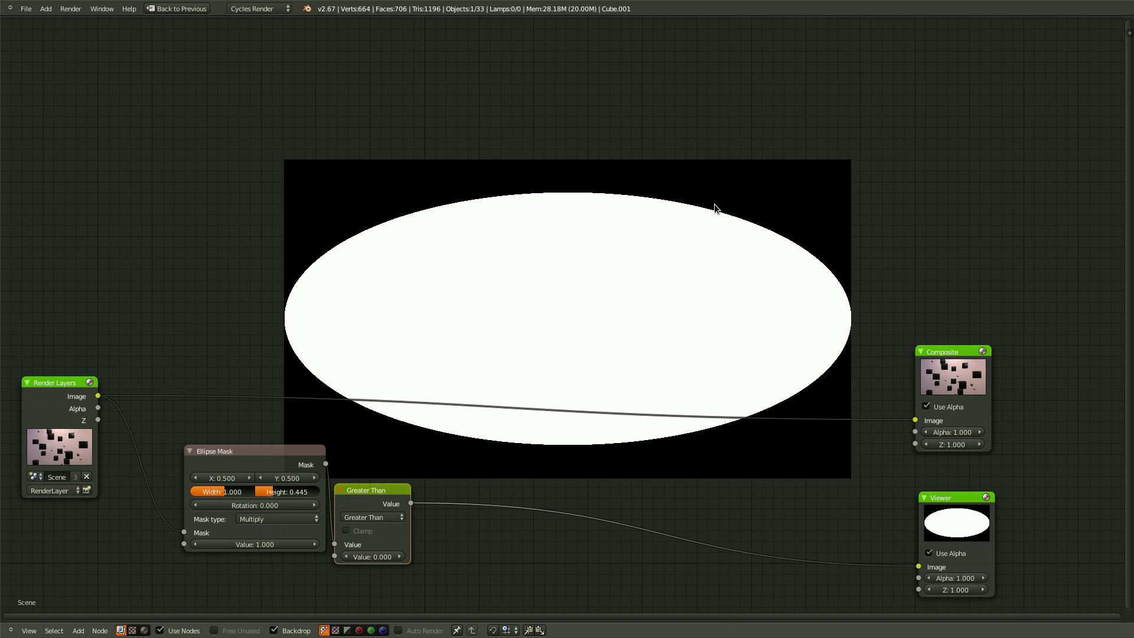
pyautogui.moveTo(661, 193); pyautogui.dragTo(709, 139, button='middle')
pyautogui.scroll(3, 560, 511)
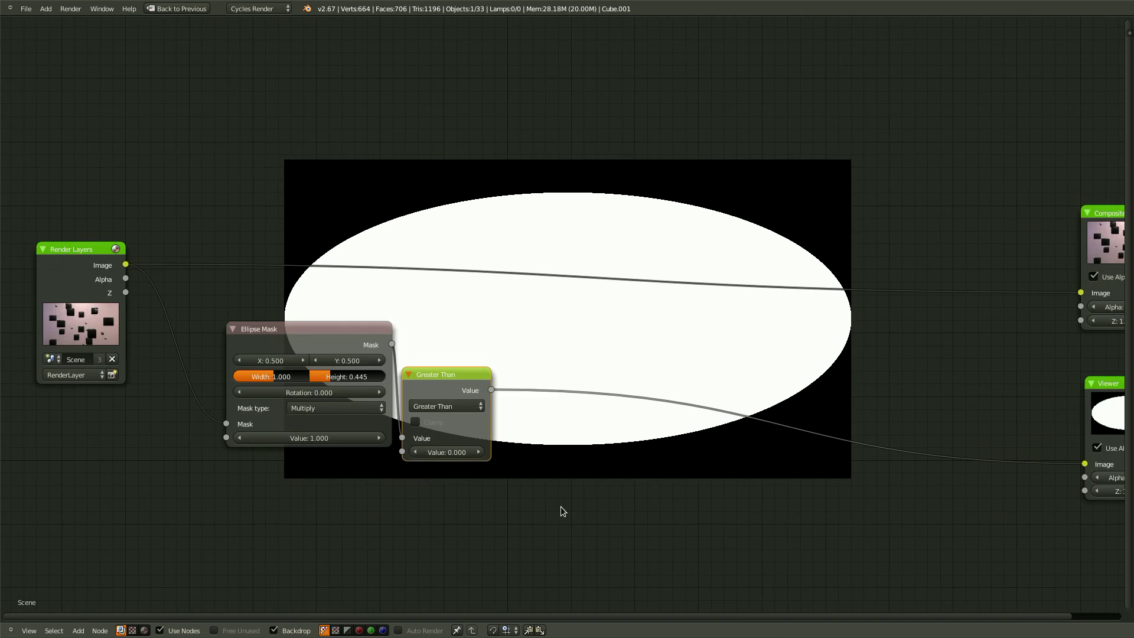
pyautogui.moveTo(438, 380); pyautogui.dragTo(438, 369)
pyautogui.moveTo(605, 456); pyautogui.dragTo(571, 416, button='middle')
pyautogui.hotkey('shift', 'a')
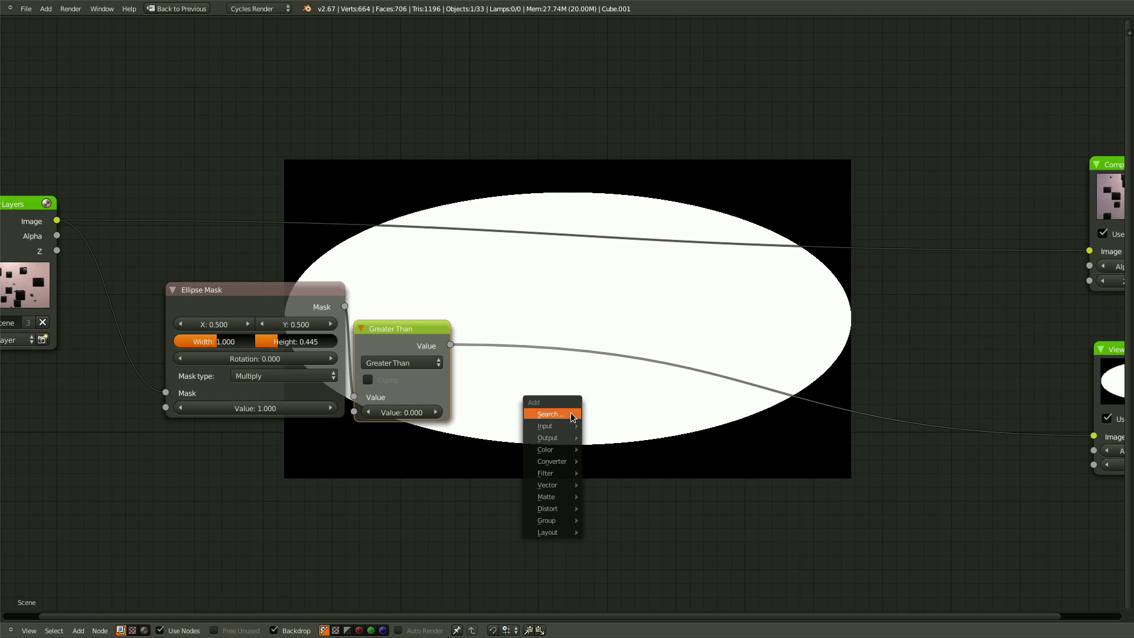
# Step: Add a Blur node on the Greater Than-to-Viewer link, beside Greater Than
pyautogui.click(569, 412)
pyautogui.write('blur')
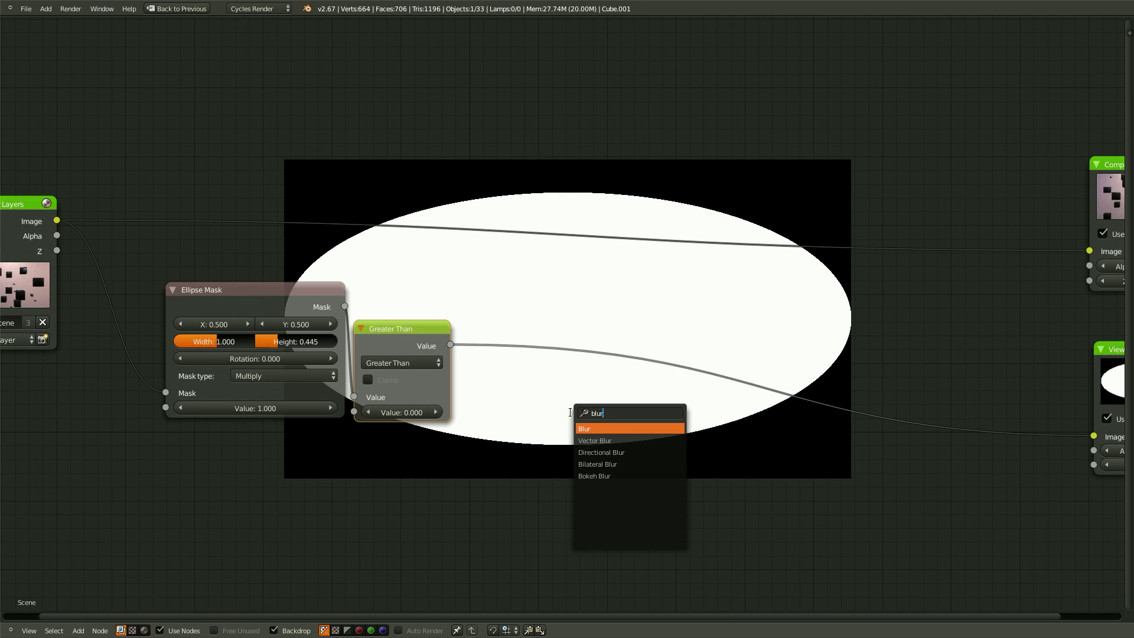
pyautogui.press('Return')
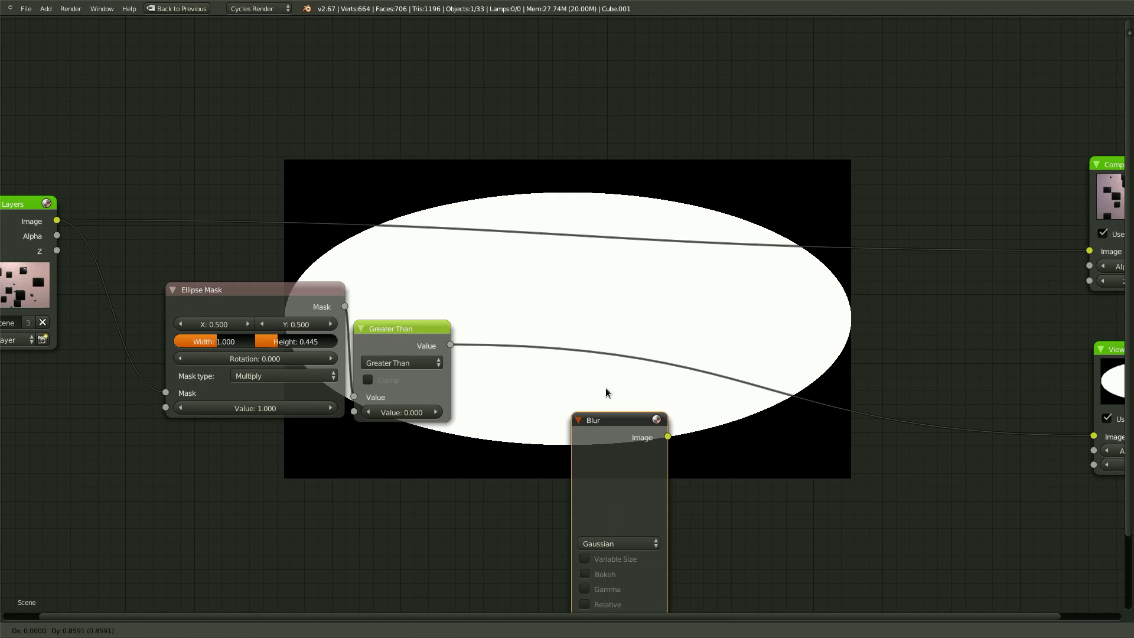
pyautogui.click(581, 322)
pyautogui.moveTo(660, 431); pyautogui.dragTo(547, 432)
# Step: Set the blur to Fast Gaussian, Relative, with X 50% and Y 38%
pyautogui.click(537, 451)
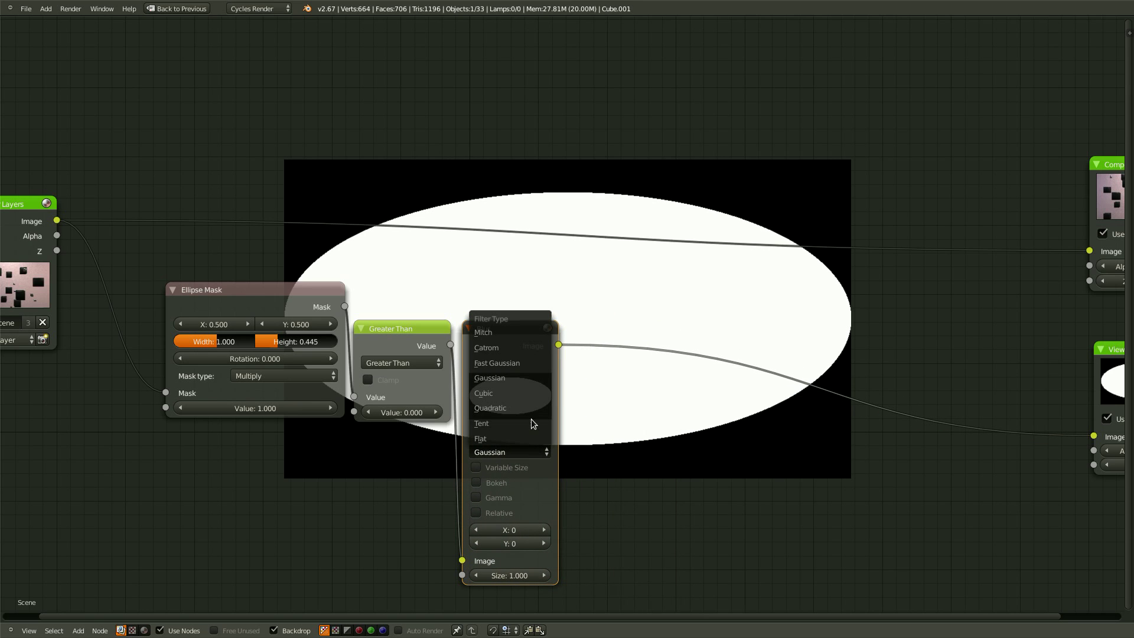
pyautogui.click(526, 362)
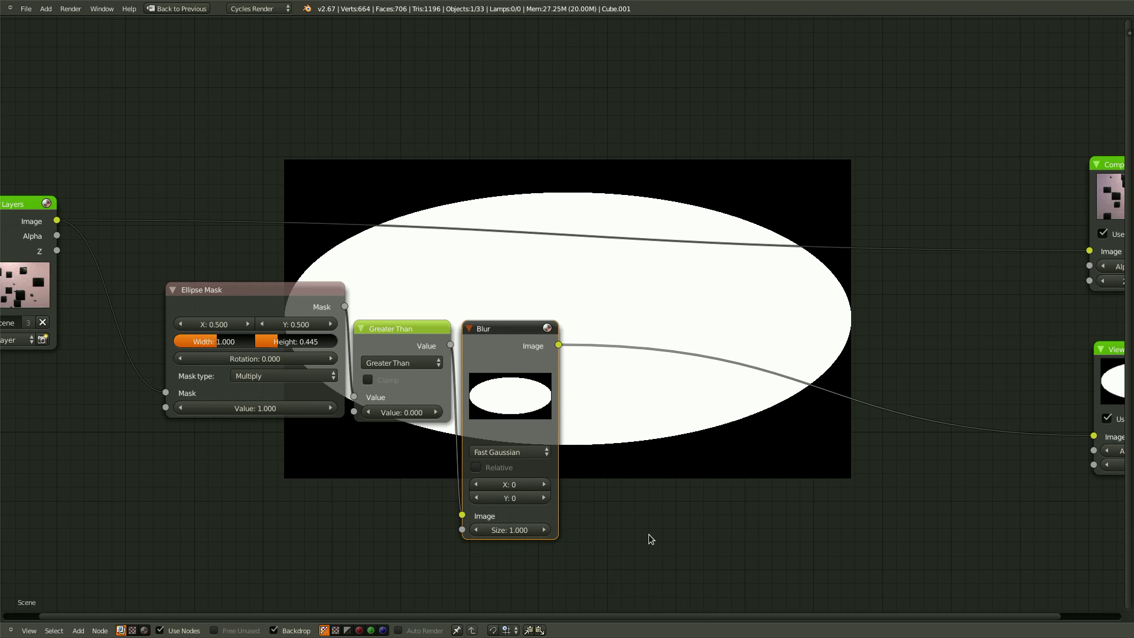
pyautogui.click(486, 468)
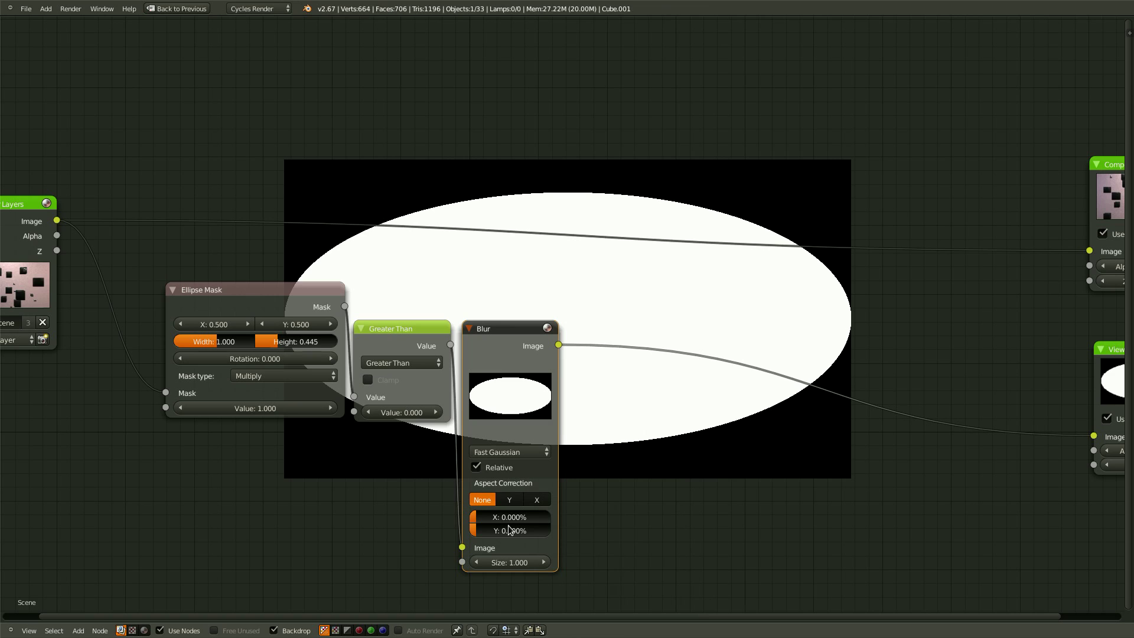
pyautogui.moveTo(489, 521); pyautogui.dragTo(502, 525)
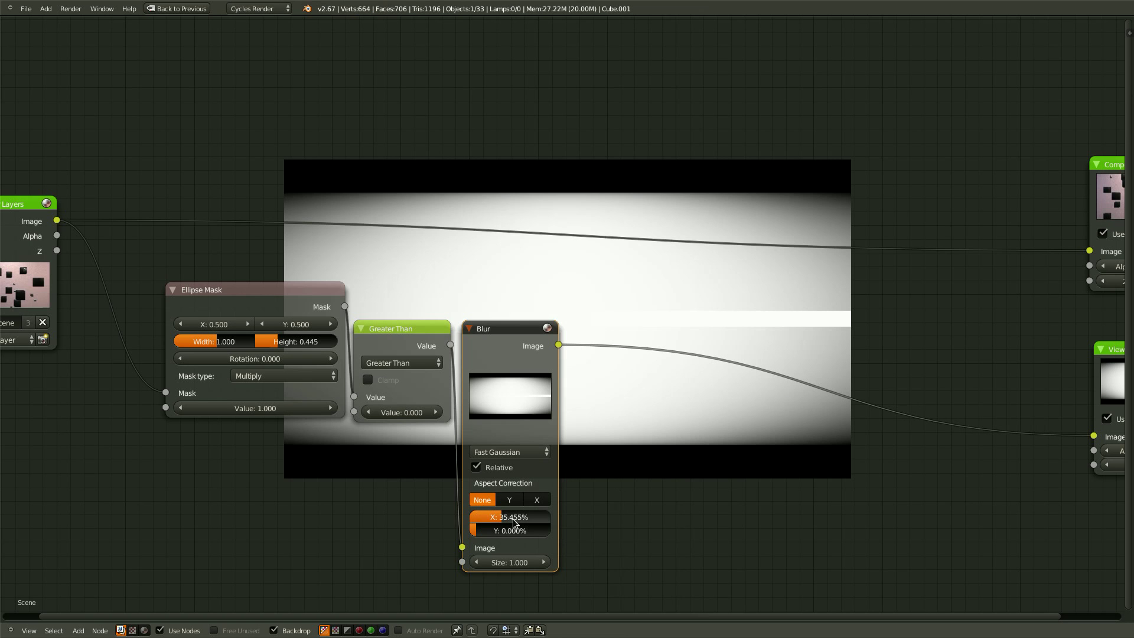
pyautogui.click(526, 522)
pyautogui.press('Tab')
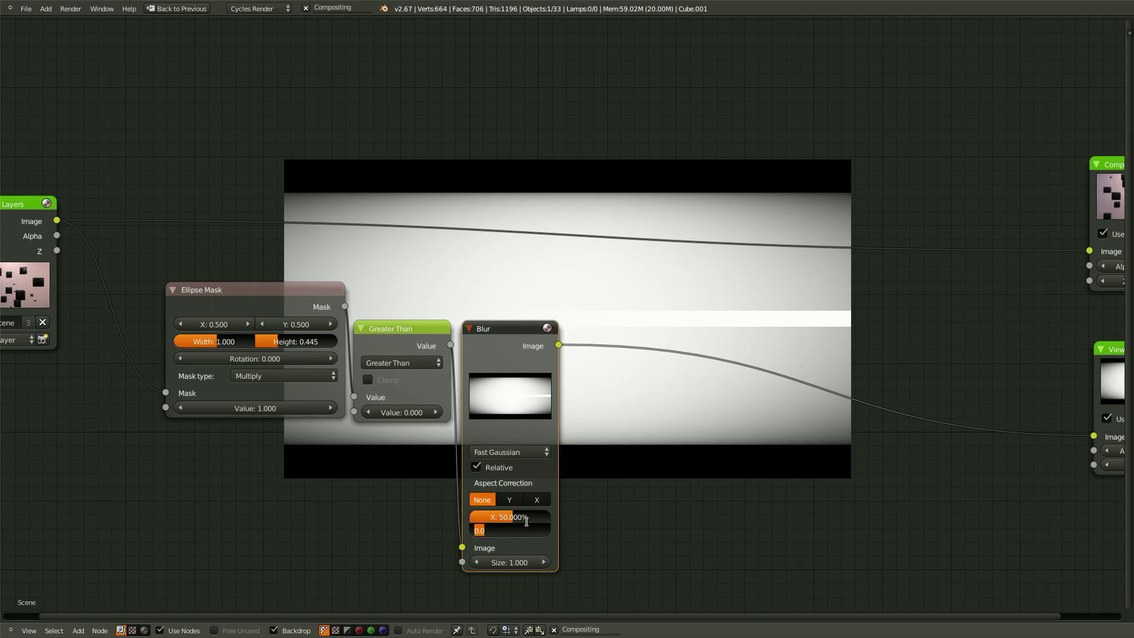
pyautogui.write('38')
pyautogui.press('Return')
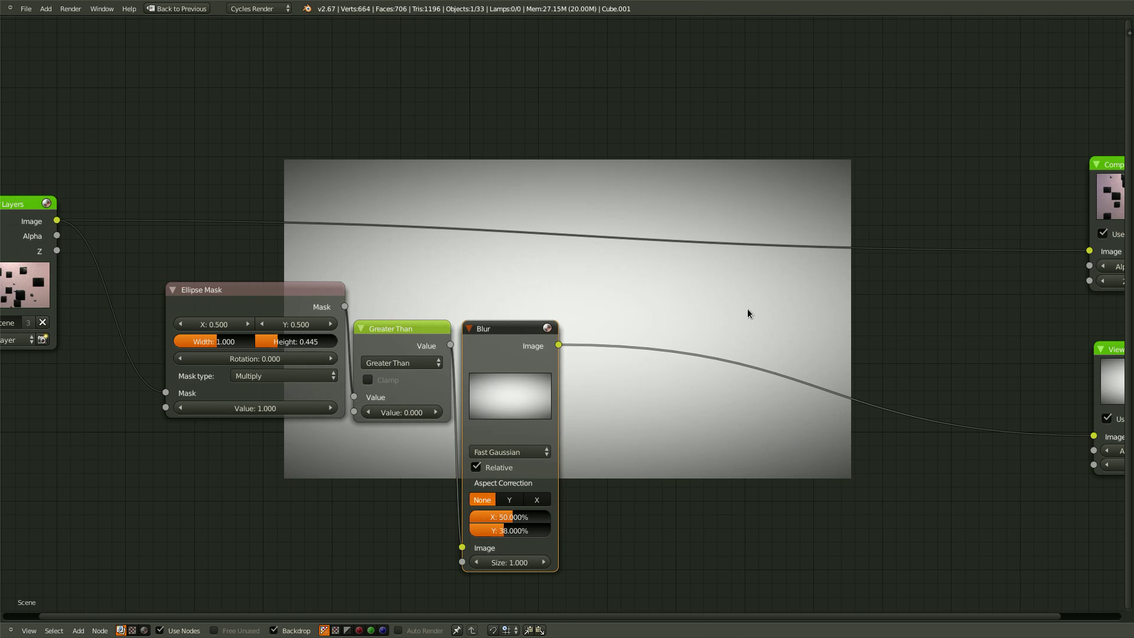
pyautogui.moveTo(671, 426); pyautogui.dragTo(625, 420, button='middle')
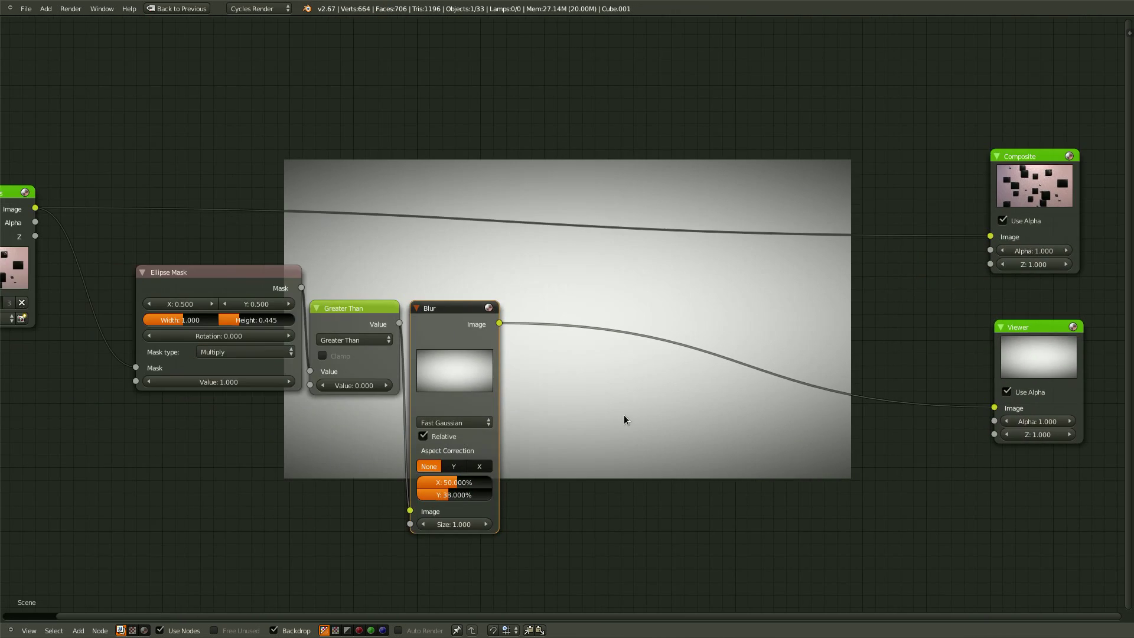
pyautogui.scroll(-2, 625, 420)
# Step: Add a Mix node on the render-to-Composite link, fed by the blur, outputting to Viewer
pyautogui.hotkey('shift', 'a')
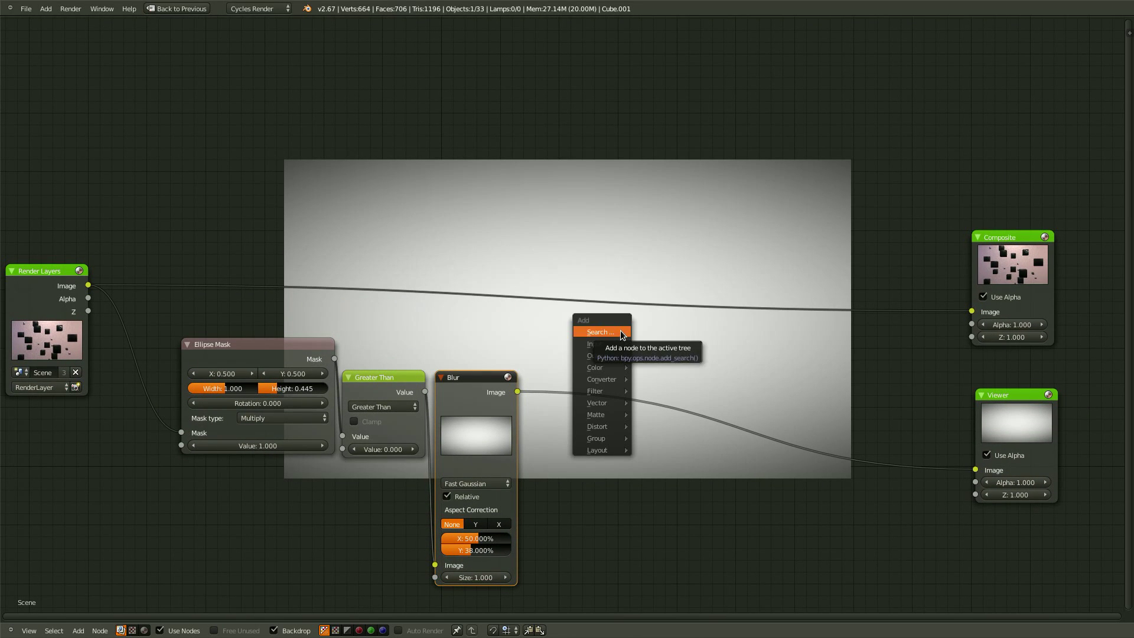
pyautogui.moveTo(613, 368)
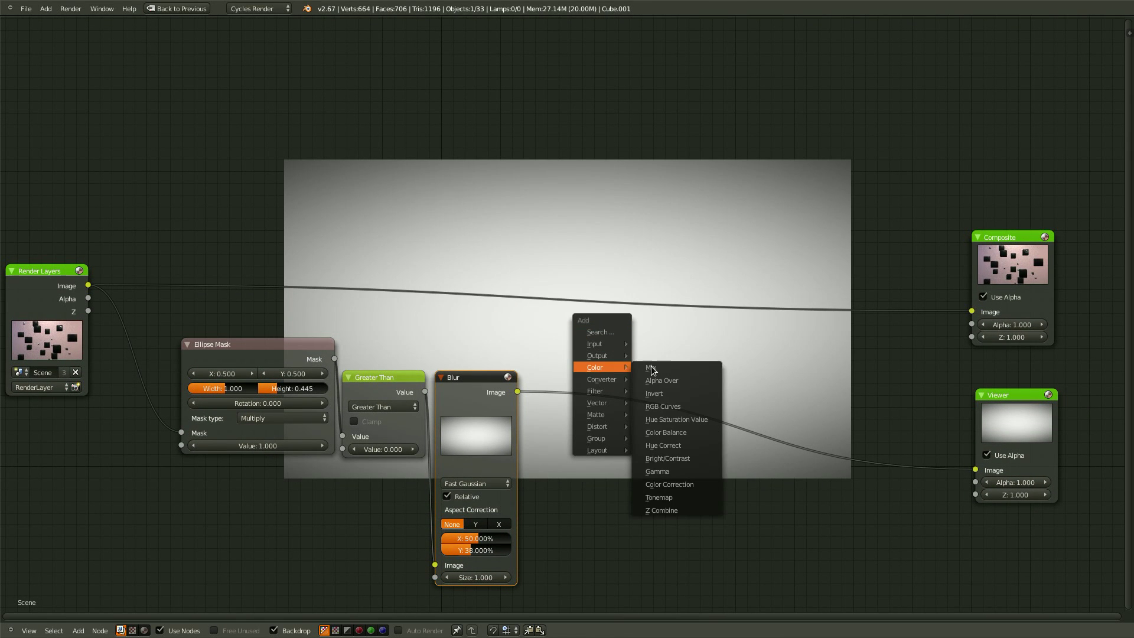
pyautogui.click(652, 369)
pyautogui.click(595, 188)
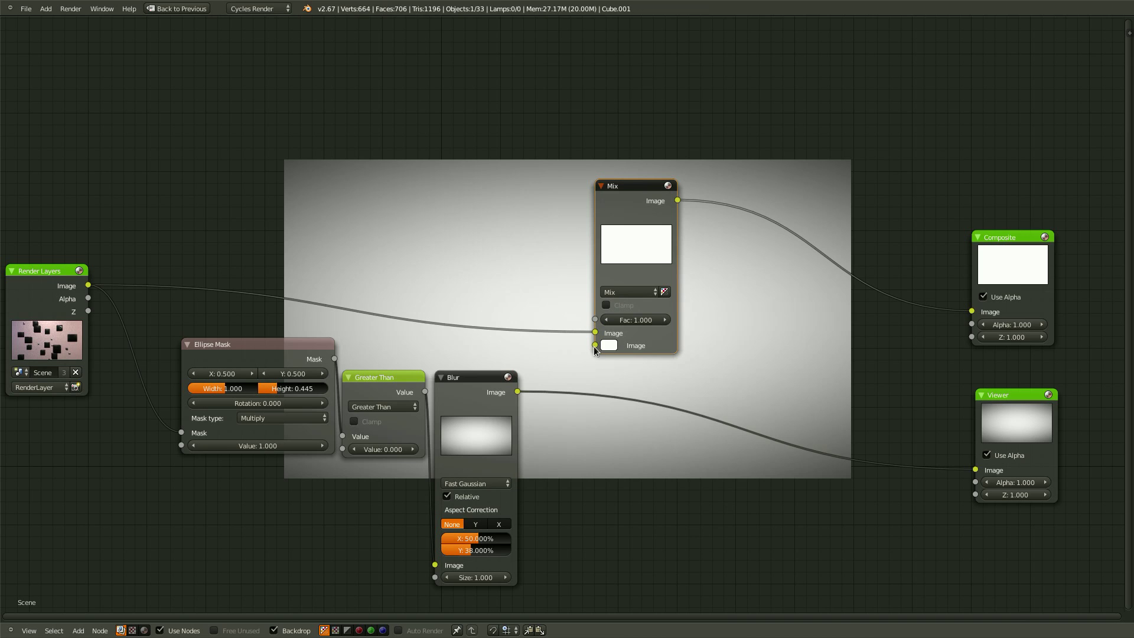
pyautogui.moveTo(521, 392); pyautogui.dragTo(519, 392)
pyautogui.keyDown('ctrl'); pyautogui.keyDown('shift'); pyautogui.click(618, 193); pyautogui.keyUp('shift'); pyautogui.keyUp('ctrl')
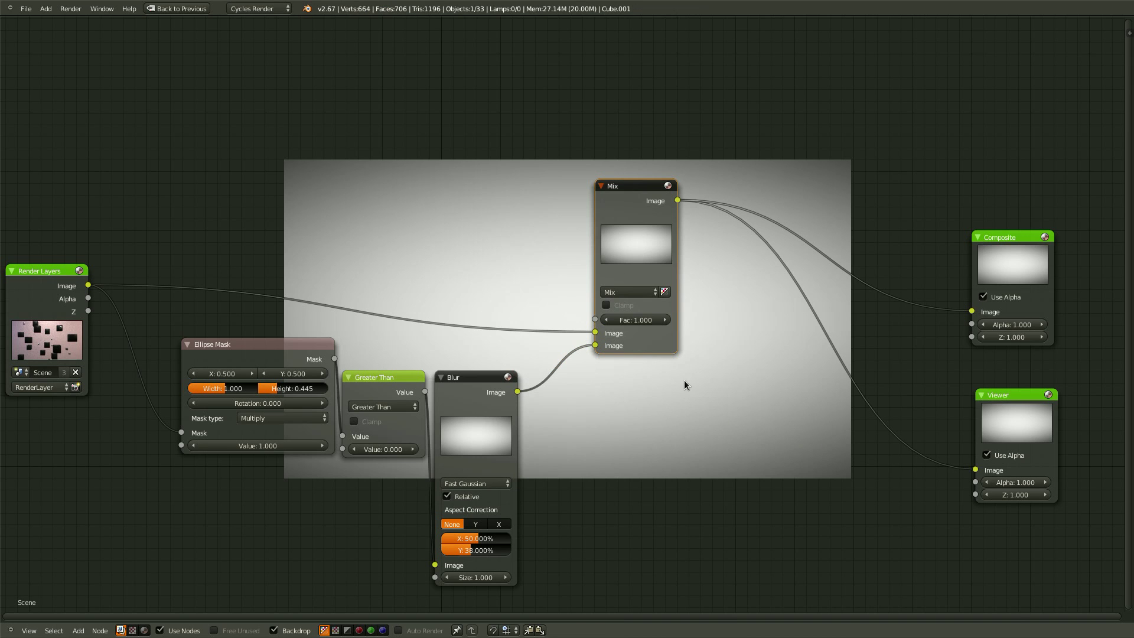
# Step: Set the Mix blend mode to Multiply and try different factor values
pyautogui.click(641, 297)
pyautogui.click(624, 249)
pyautogui.scroll(2, 533, 421)
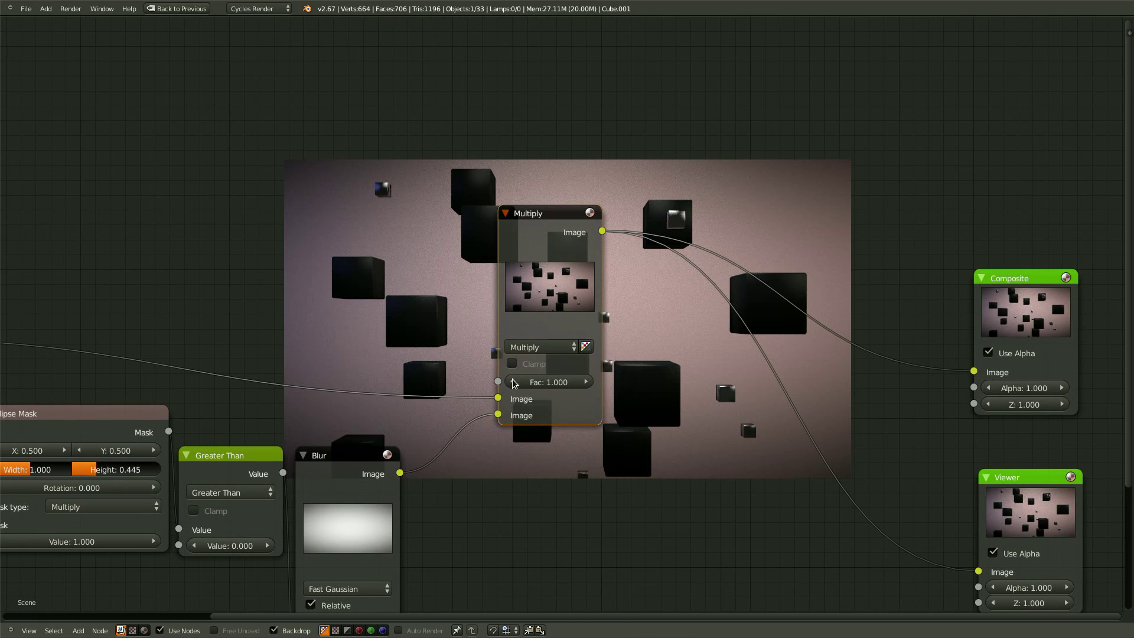
pyautogui.click(513, 382)
pyautogui.click(513, 383)
pyautogui.click(513, 383)
pyautogui.click(513, 382)
pyautogui.click(514, 383)
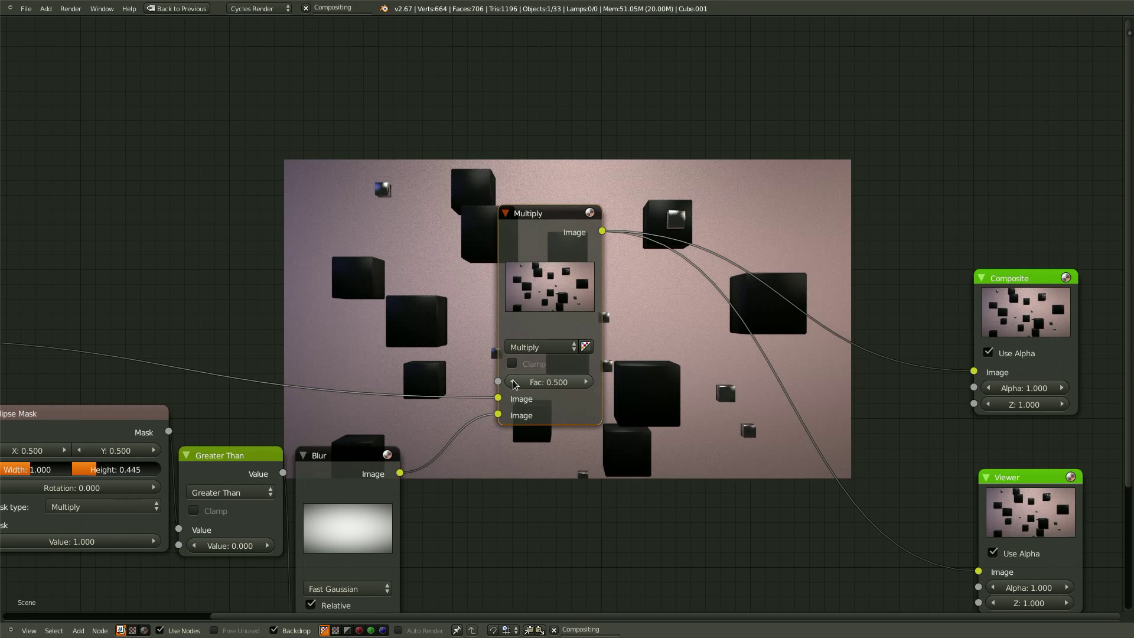
pyautogui.moveTo(513, 383); pyautogui.dragTo(566, 396)
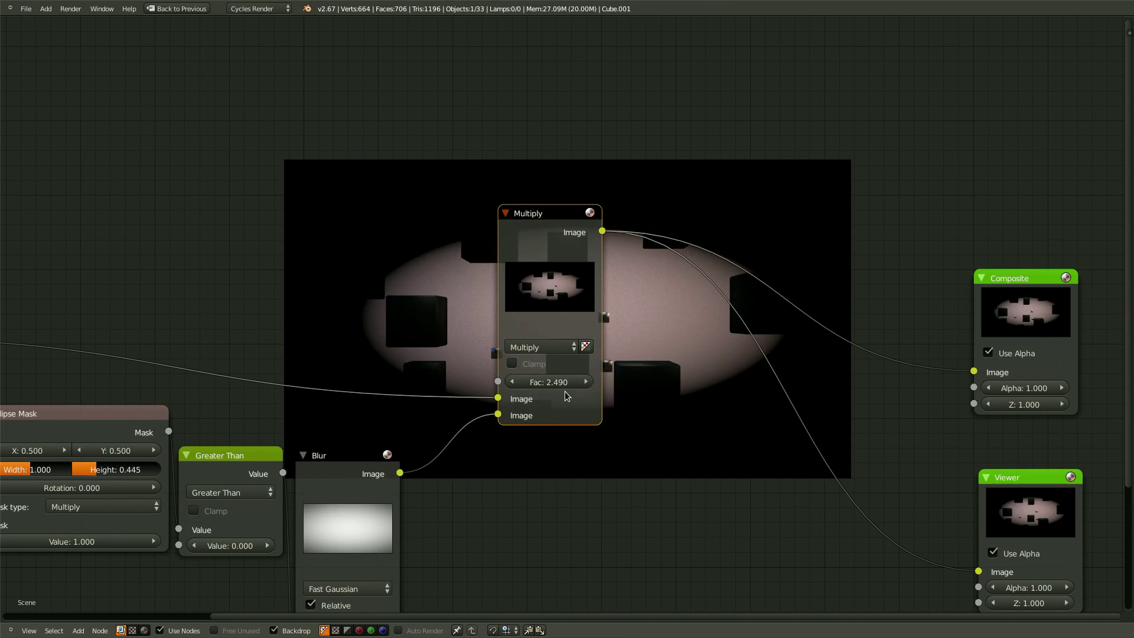
# Step: Settle the Multiply factor at 0.8
pyautogui.scroll(-2, 675, 331)
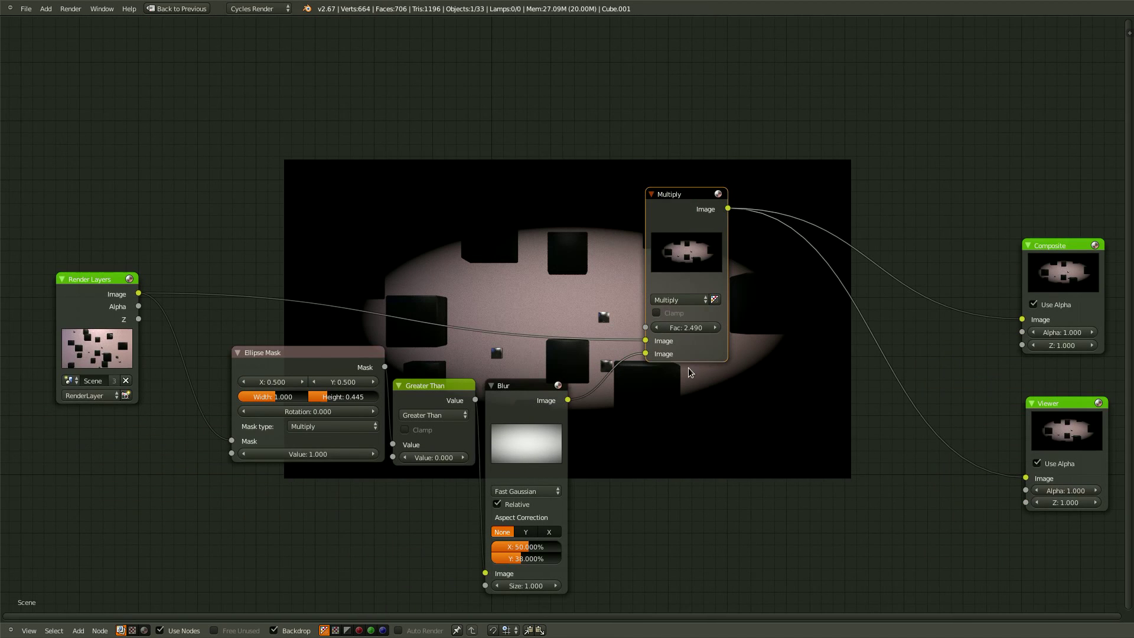
pyautogui.moveTo(691, 372); pyautogui.dragTo(582, 463, button='middle')
pyautogui.scroll(2, 648, 392)
pyautogui.moveTo(659, 387)
pyautogui.mouseDown()
pyautogui.moveTo(596, 388)
pyautogui.moveTo(660, 387)
pyautogui.mouseUp()
pyautogui.click(660, 387)
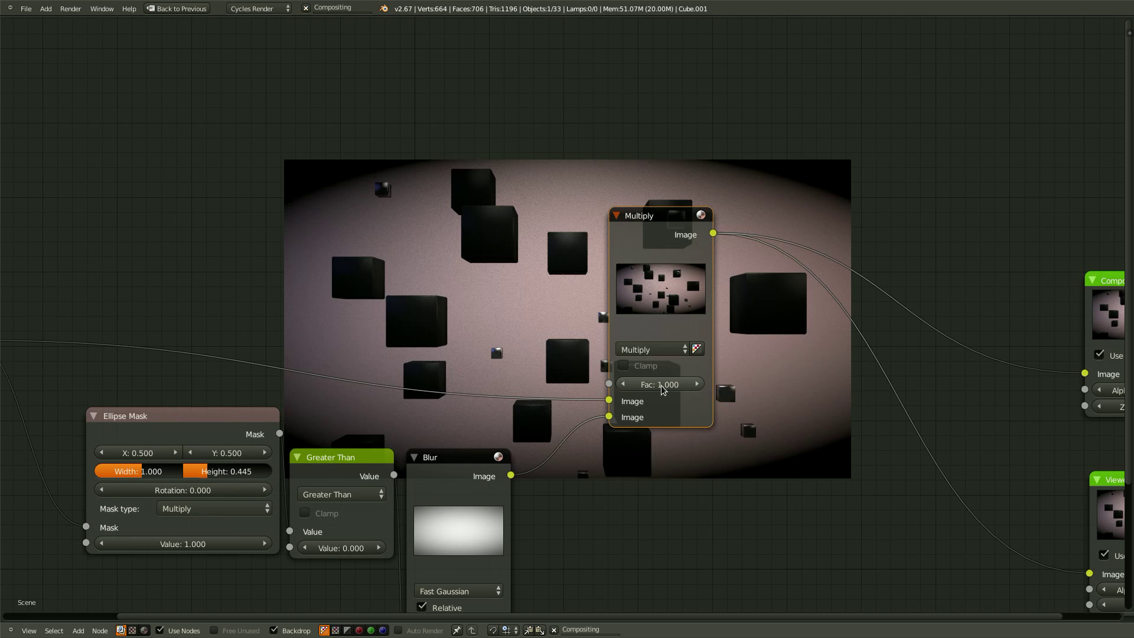
pyautogui.write('1')
pyautogui.press('Return')
pyautogui.click(623, 384)
pyautogui.click(622, 384)
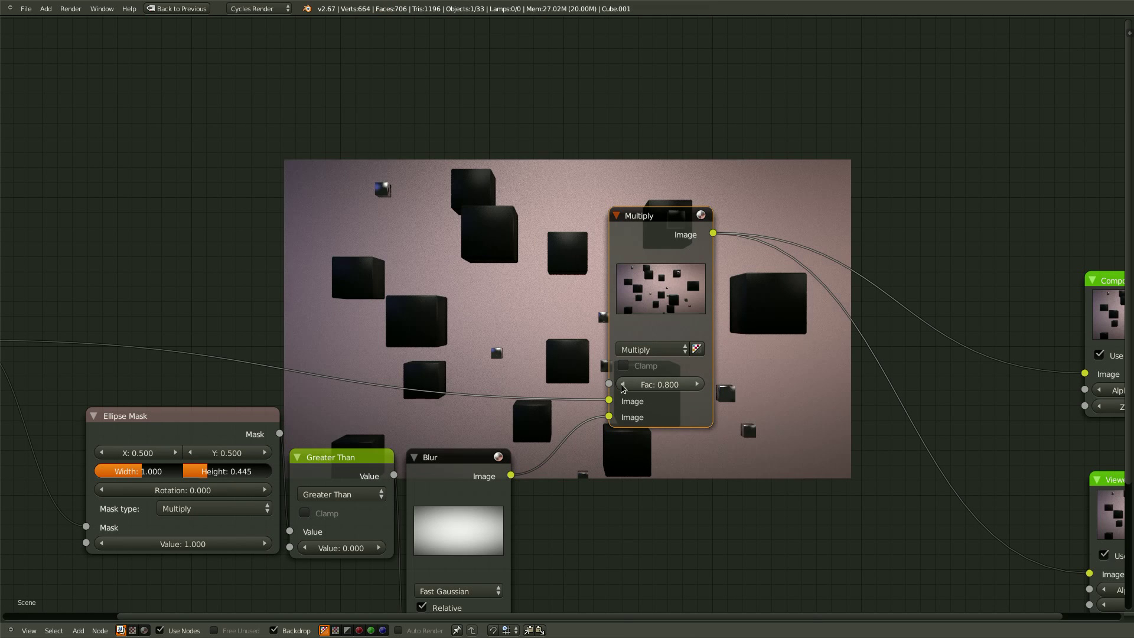
pyautogui.moveTo(821, 508); pyautogui.dragTo(786, 529, button='middle')
# Step: Reposition the Multiply node and add a Soften filter after it with factor 0.5
pyautogui.press('g')
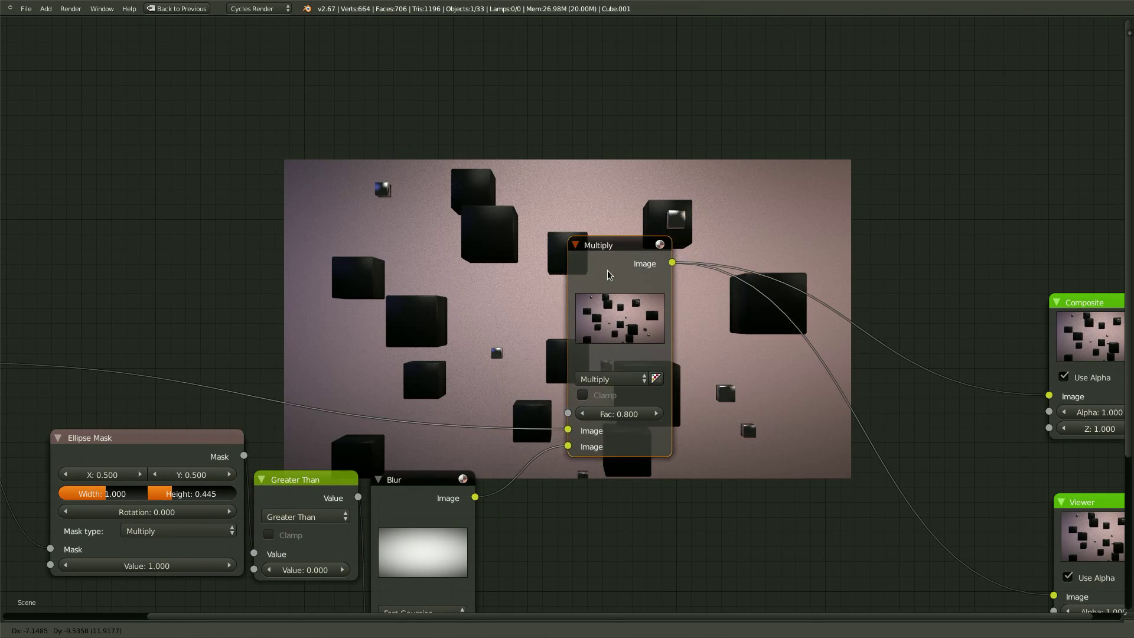
pyautogui.click(725, 463)
pyautogui.moveTo(725, 463); pyautogui.dragTo(606, 423, button='middle')
pyautogui.hotkey('shift', 'a')
pyautogui.moveTo(594, 444)
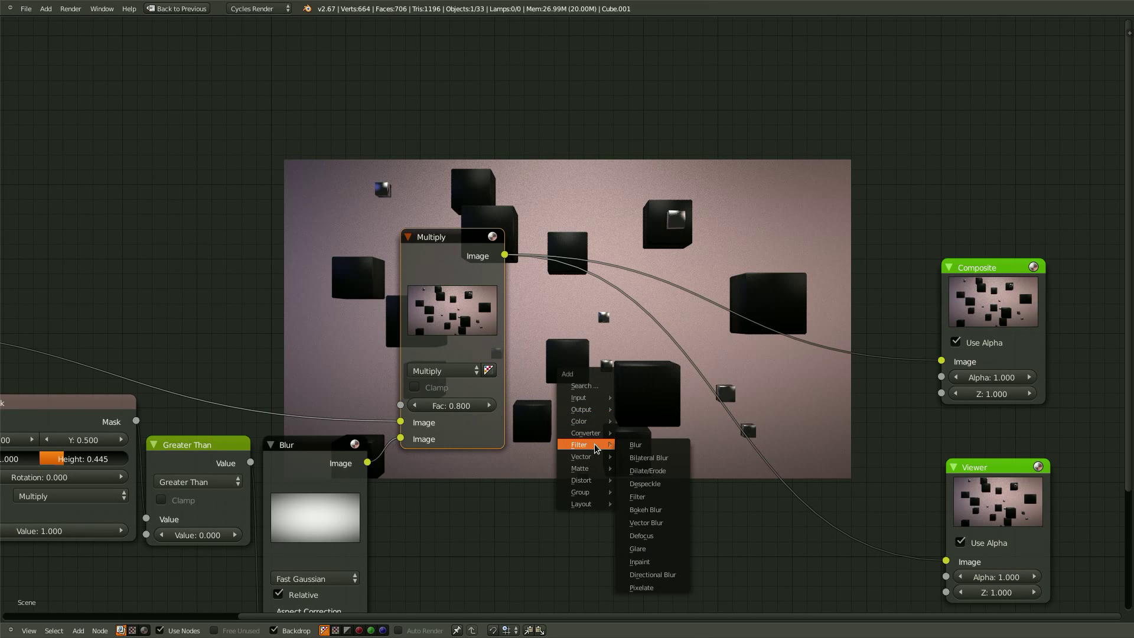
pyautogui.click(639, 497)
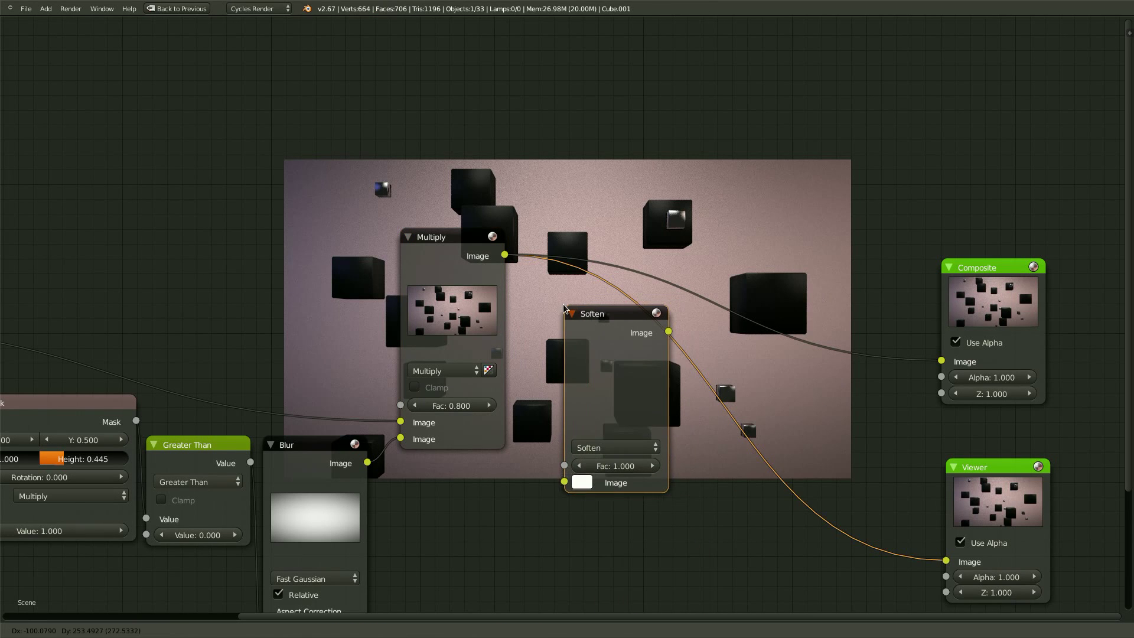
pyautogui.click(609, 369)
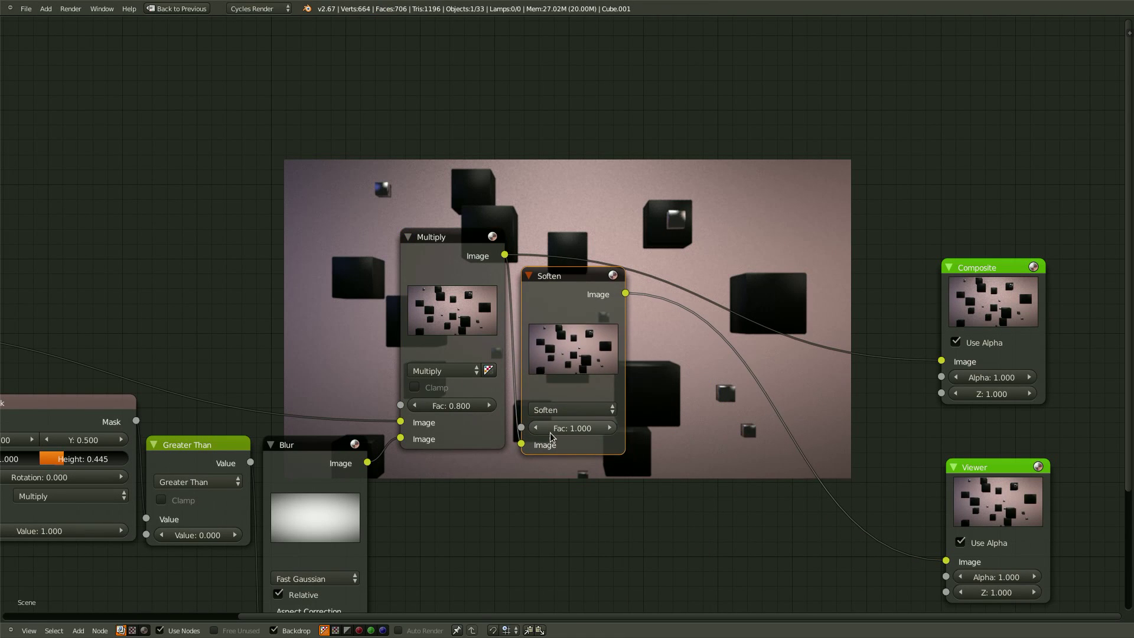
pyautogui.click(575, 429)
pyautogui.write('0.')
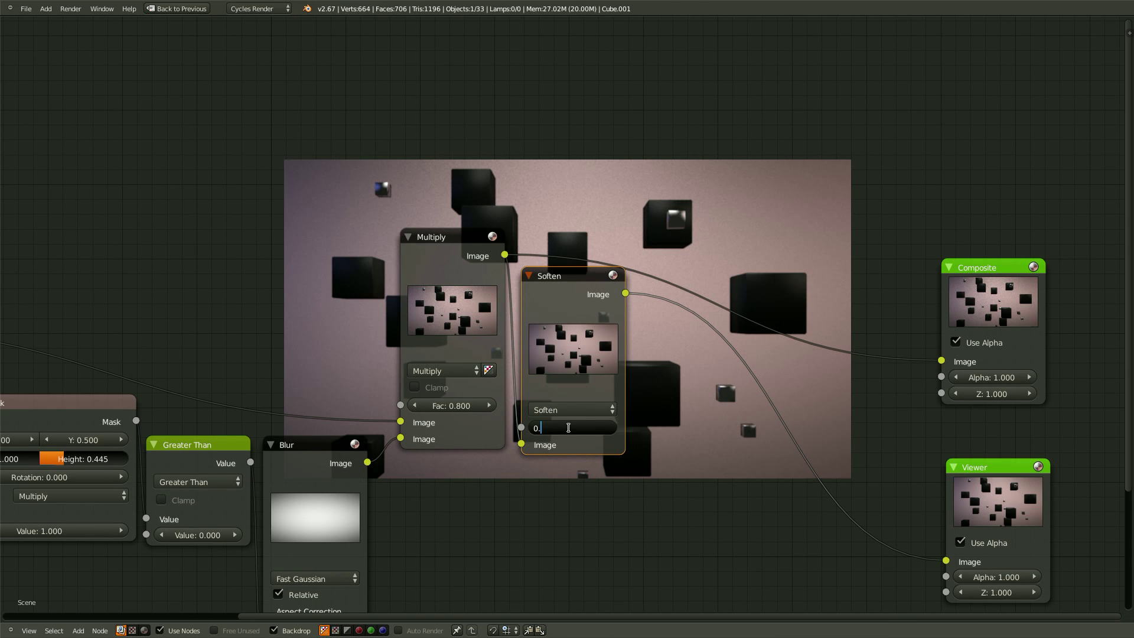
pyautogui.write('500')
pyautogui.press('Return')
# Step: Save over the existing blend file
pyautogui.moveTo(638, 440); pyautogui.dragTo(542, 442, button='middle')
pyautogui.hotkey('ctrl', 's')
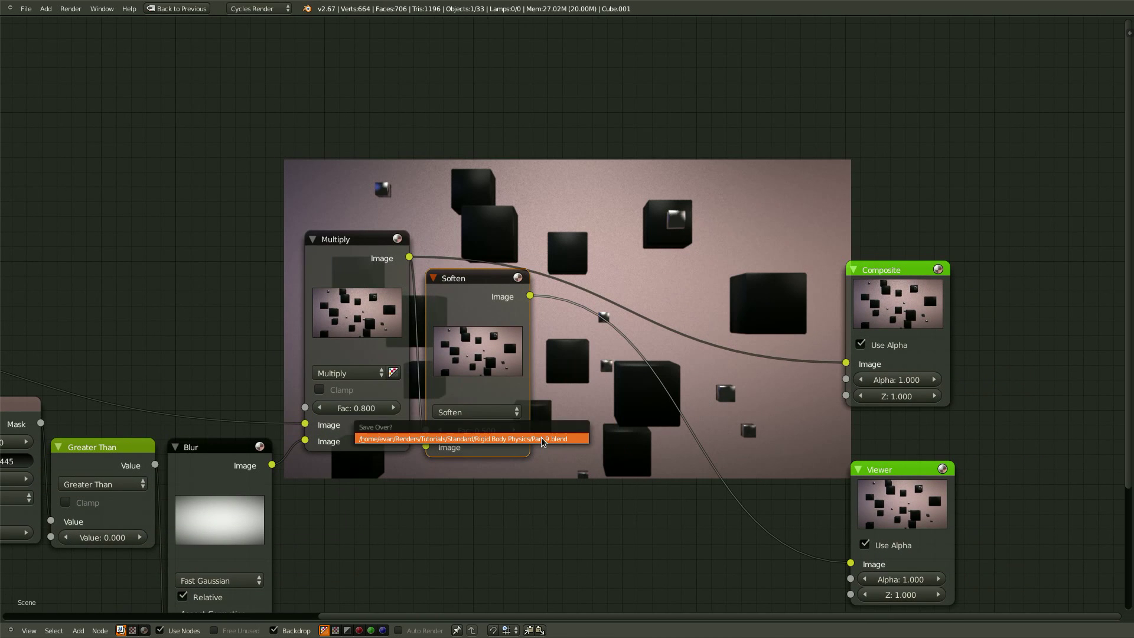
pyautogui.press('Return')
pyautogui.scroll(-1, 526, 359)
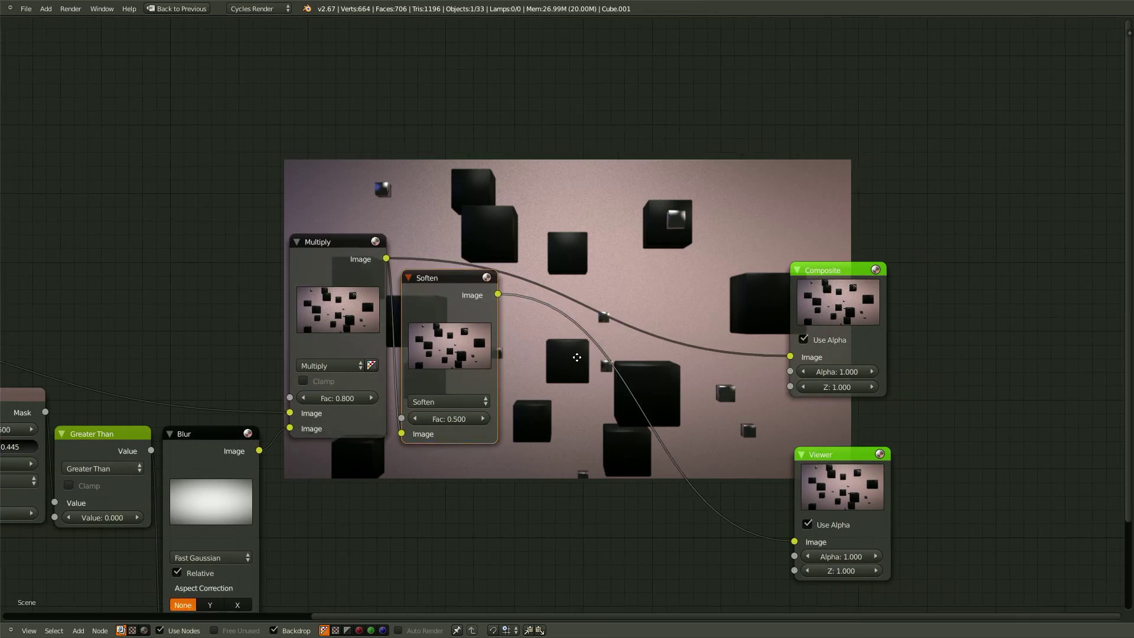